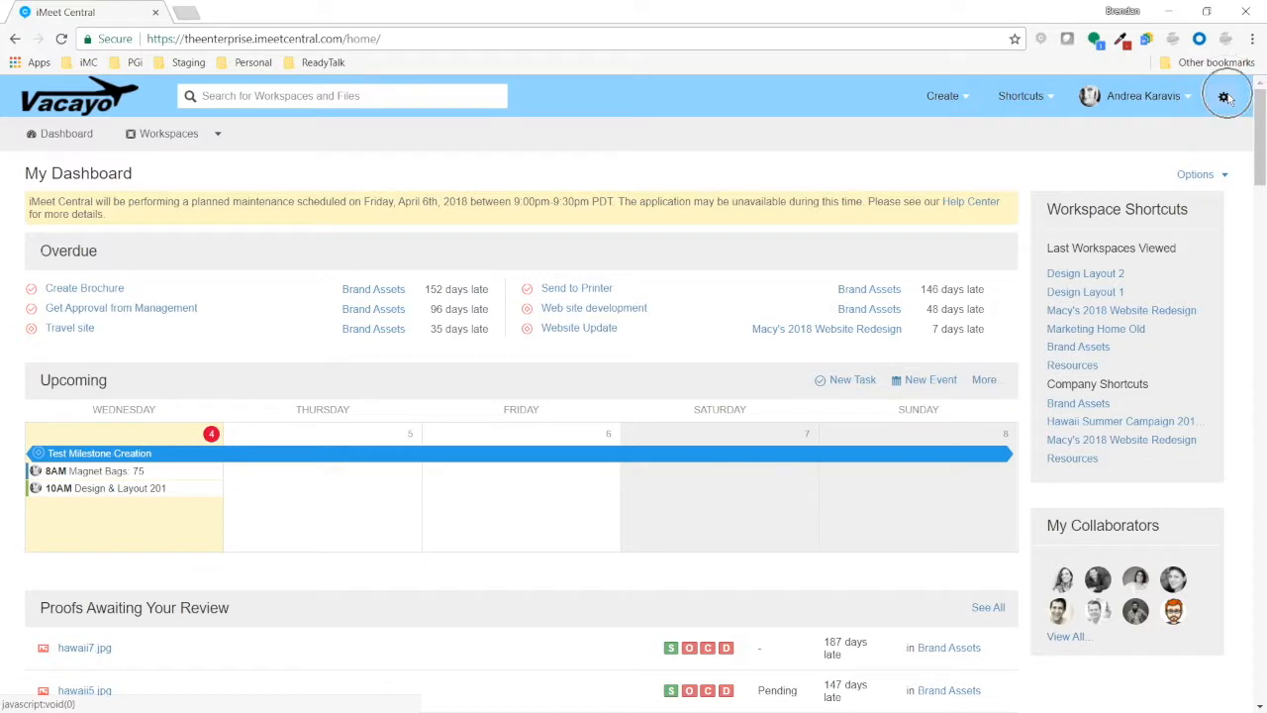
# - Open the Look & Feel settings of Company Setup and review the recommended logo dimensions and file upload option
pyautogui.click(1224, 97)
pyautogui.click(1178, 132)
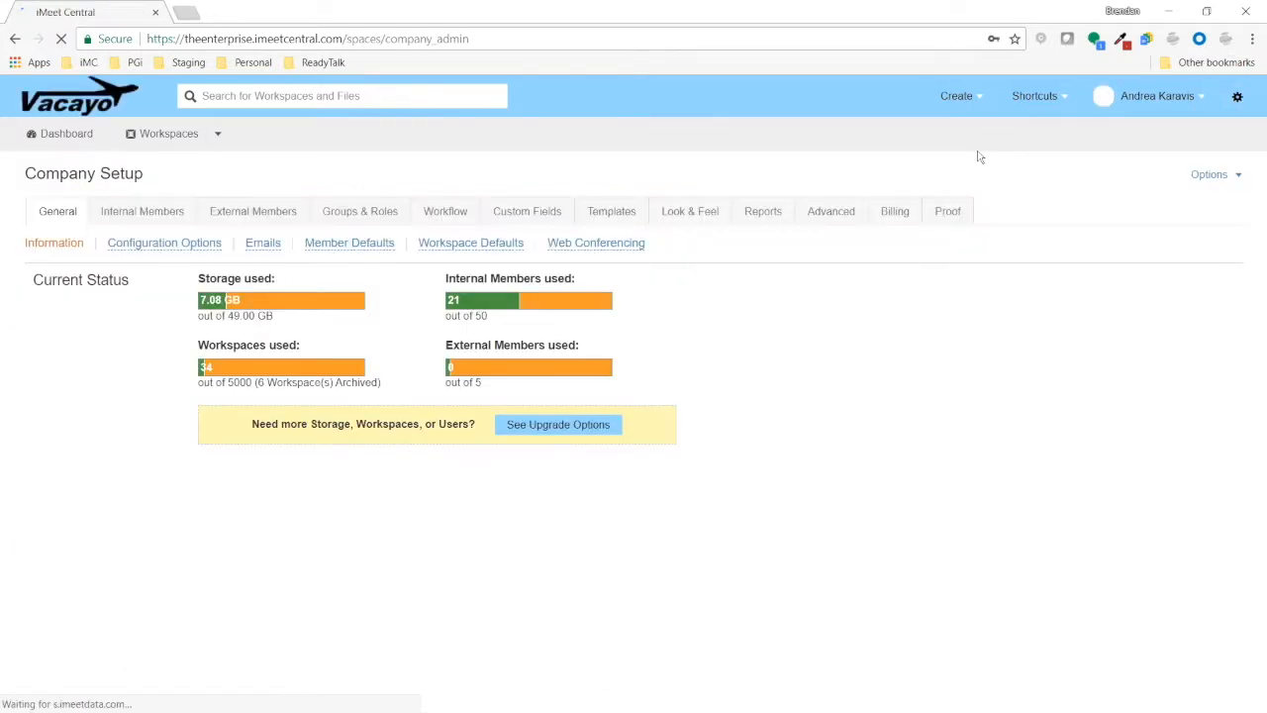
pyautogui.click(704, 210)
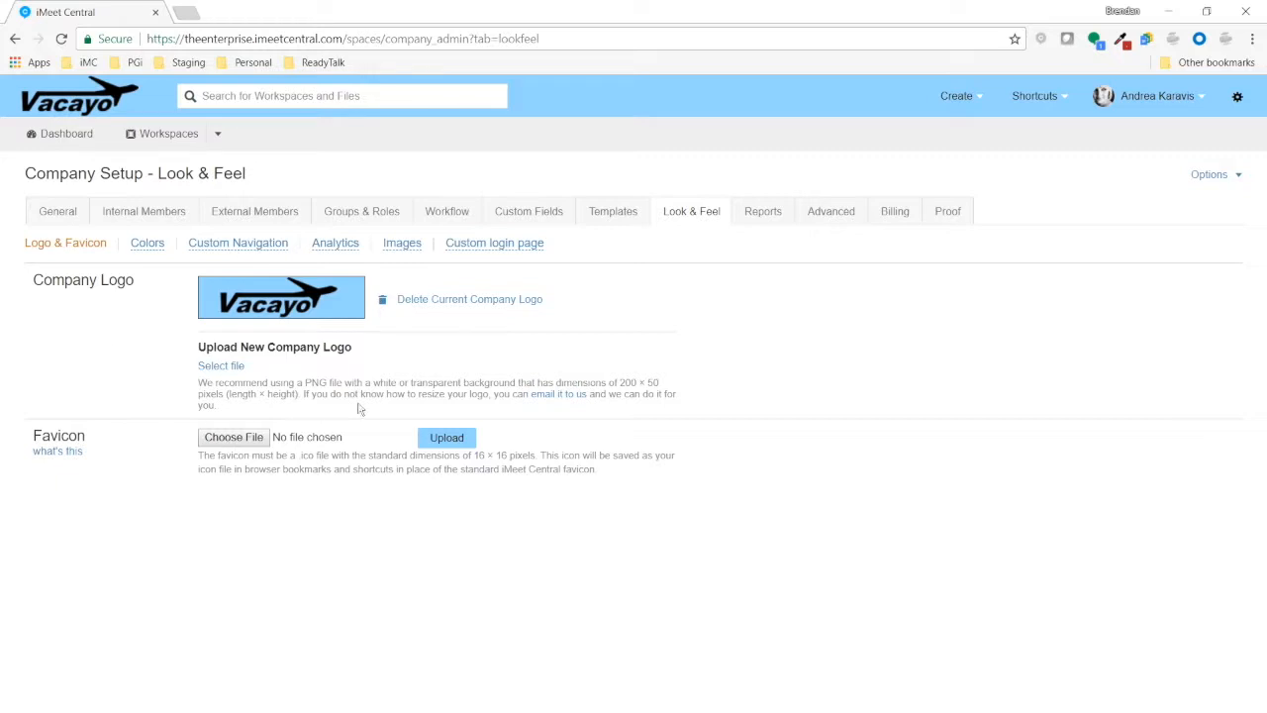
pyautogui.moveTo(621, 383); pyautogui.dragTo(660, 382)
pyautogui.click(226, 366)
# - Preview 803838 as the company's default top bar background color and cancel the change
pyautogui.click(156, 248)
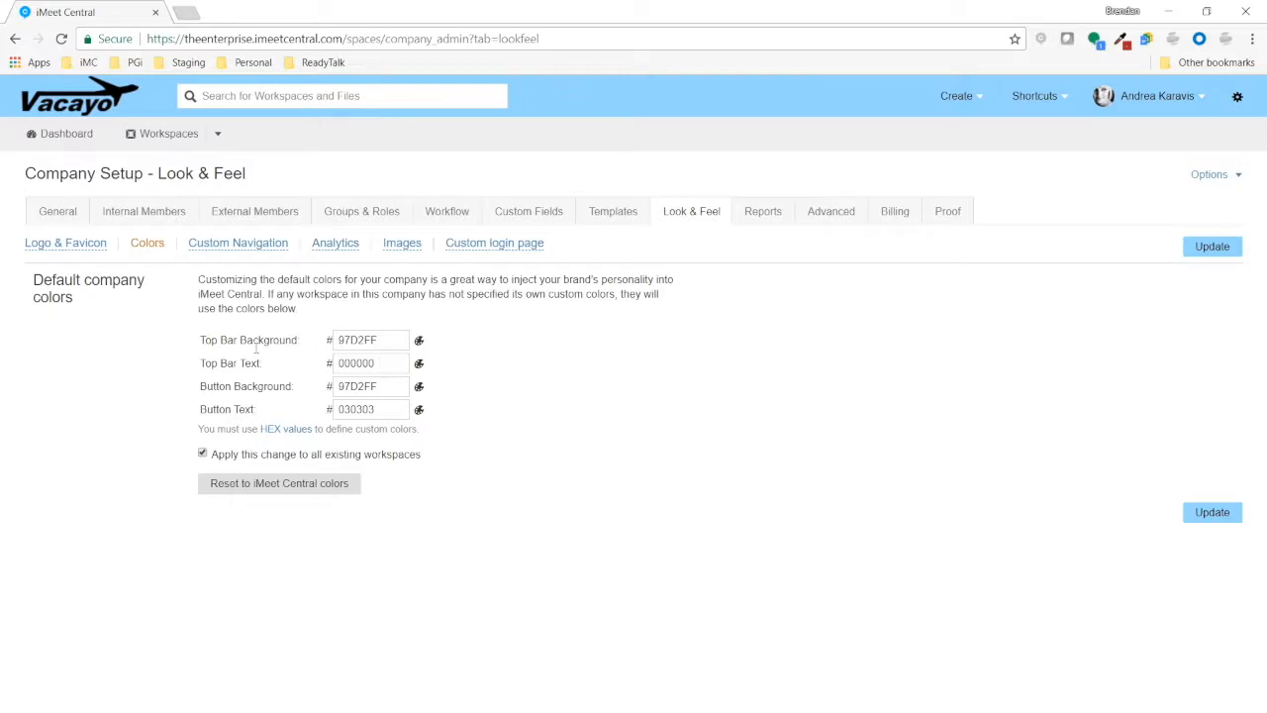
pyautogui.click(419, 341)
pyautogui.moveTo(479, 424); pyautogui.dragTo(572, 546)
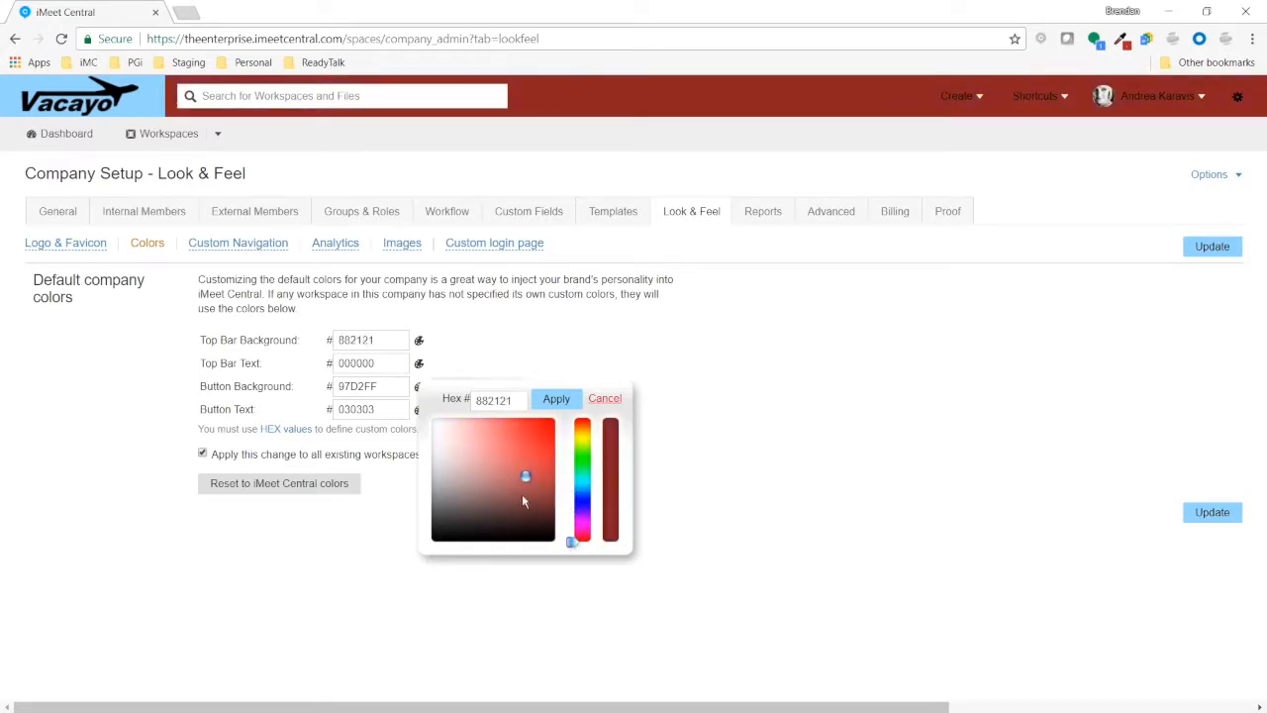
pyautogui.moveTo(528, 478); pyautogui.dragTo(502, 479)
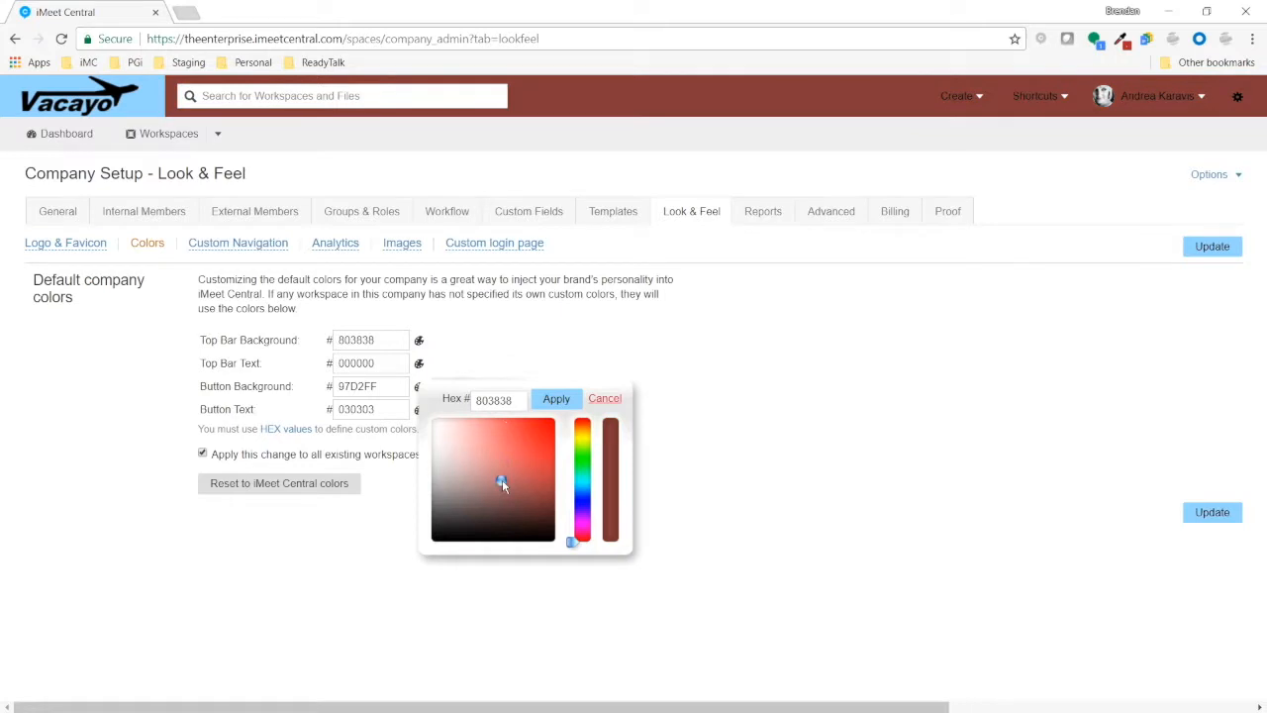
pyautogui.click(605, 398)
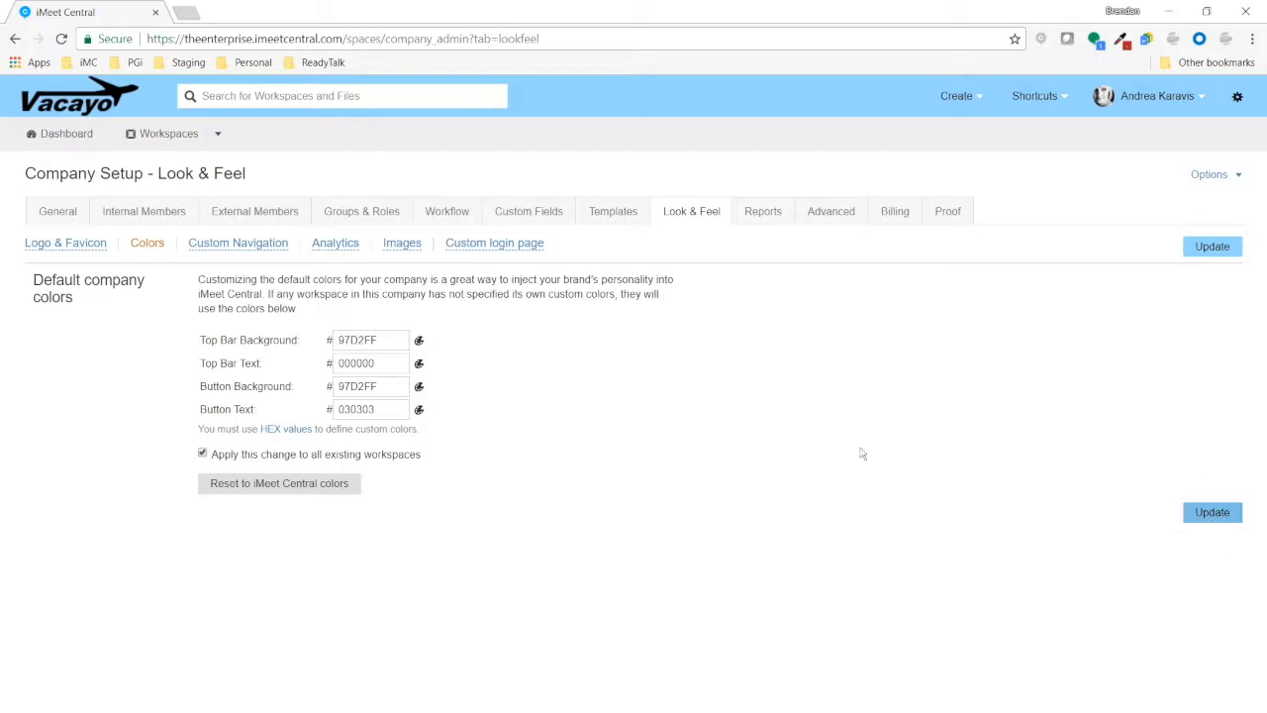
# - Preview 00FF15 as the company's default button background color and cancel the change
pyautogui.click(419, 387)
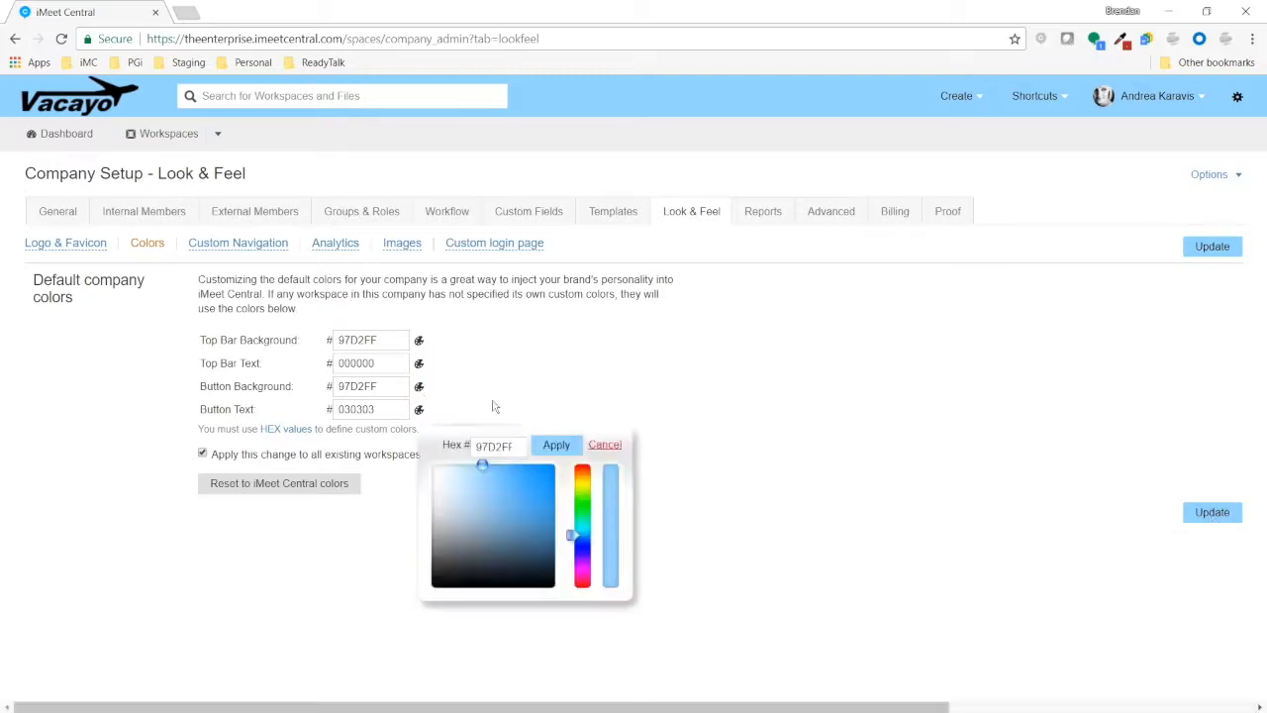
pyautogui.moveTo(582, 538); pyautogui.dragTo(578, 507)
pyautogui.moveTo(482, 465); pyautogui.dragTo(569, 466)
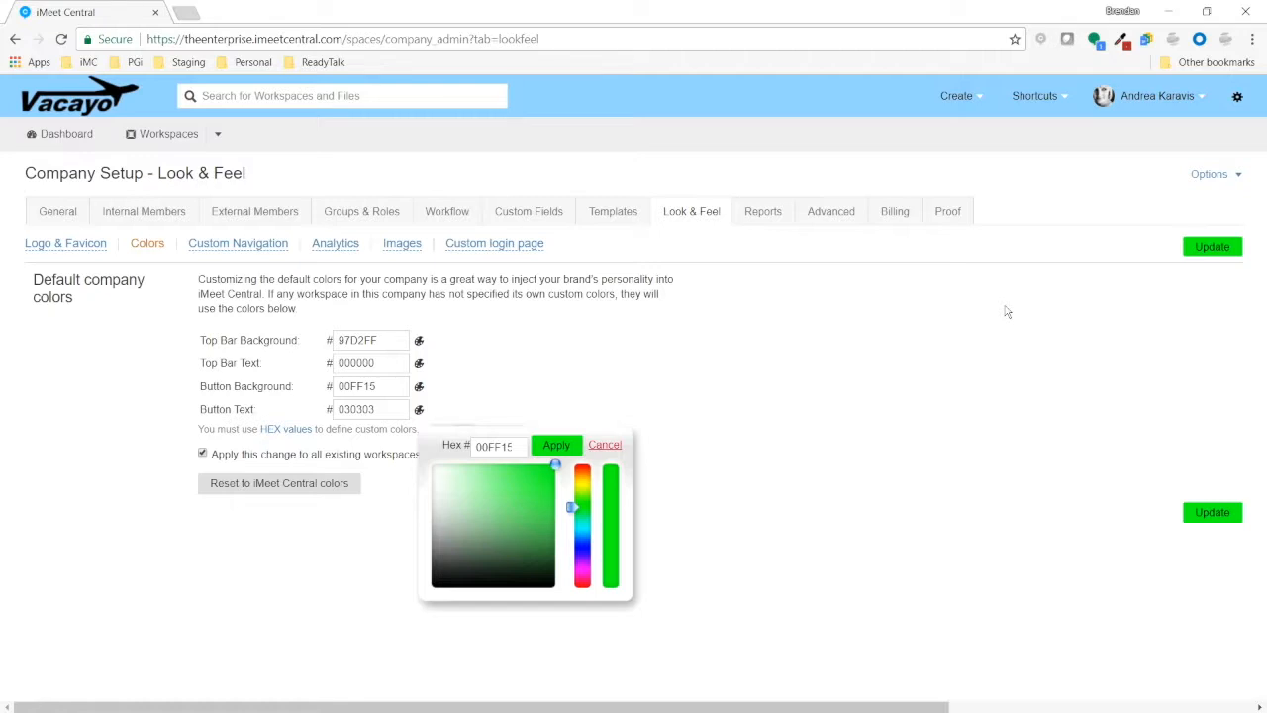
pyautogui.click(605, 445)
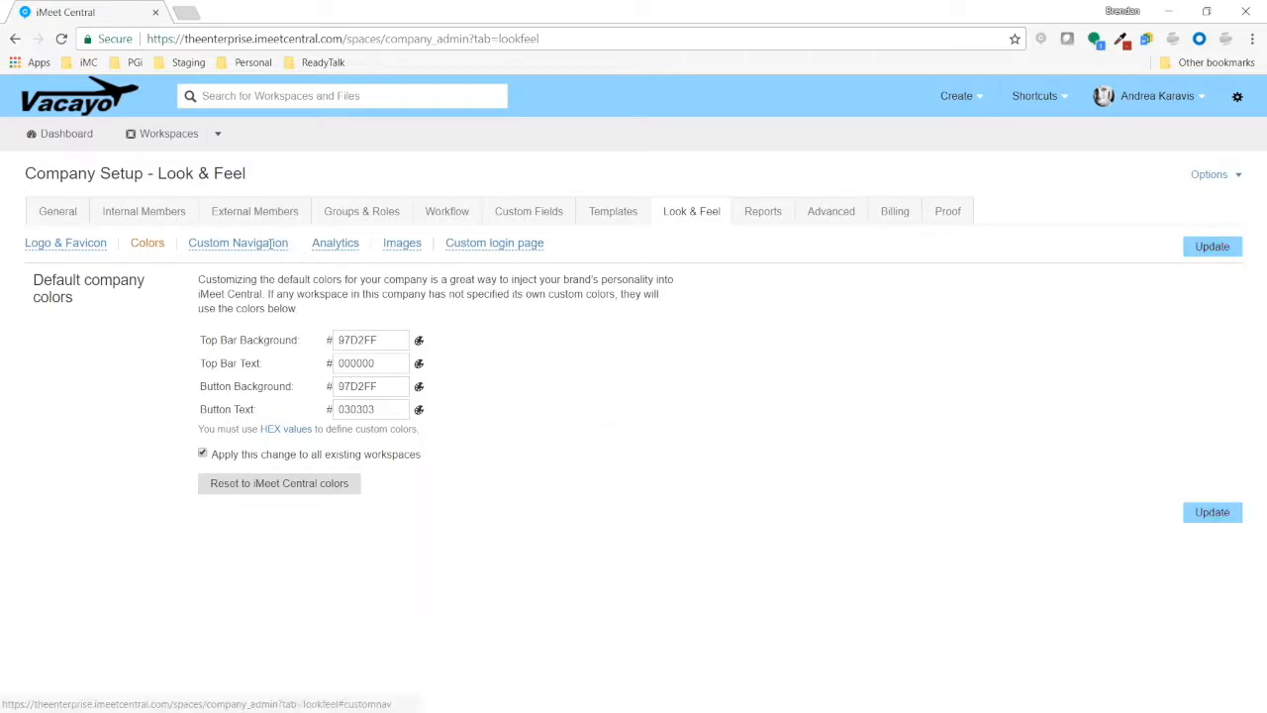
# - Open the Custom Navigation settings and examine which links the Shortcuts menu in the header offers
pyautogui.click(274, 243)
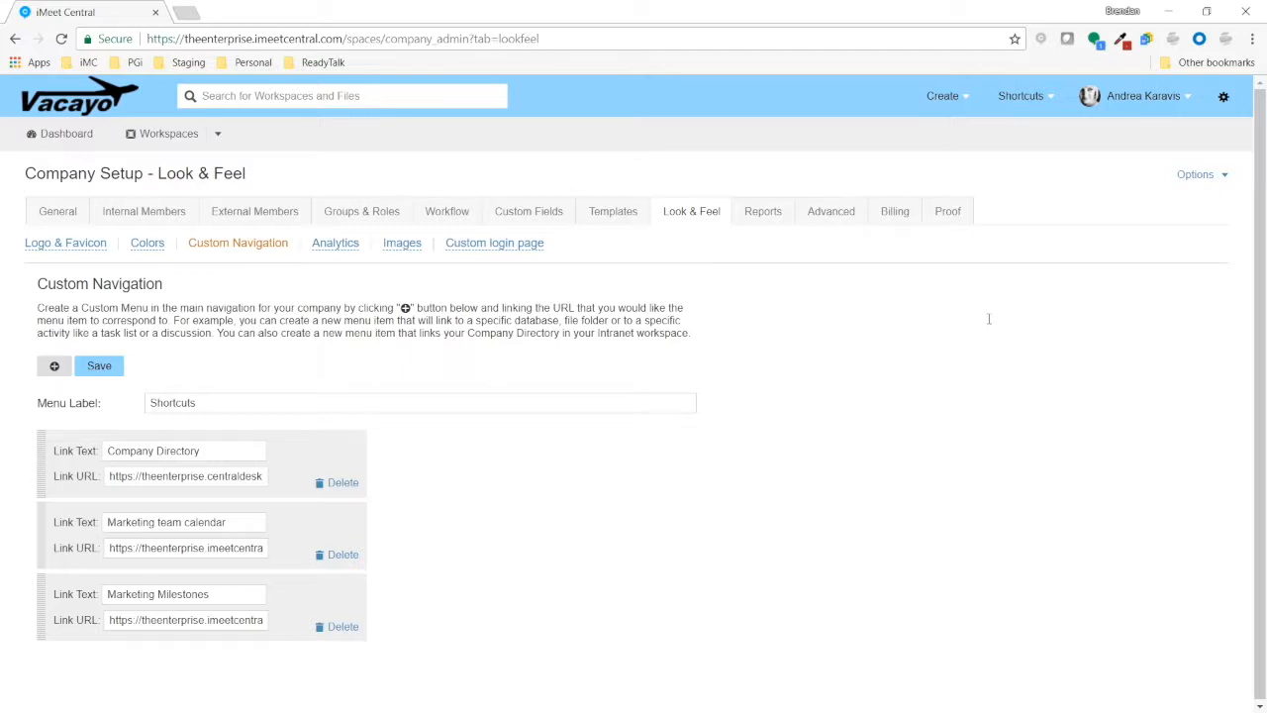
pyautogui.click(1051, 97)
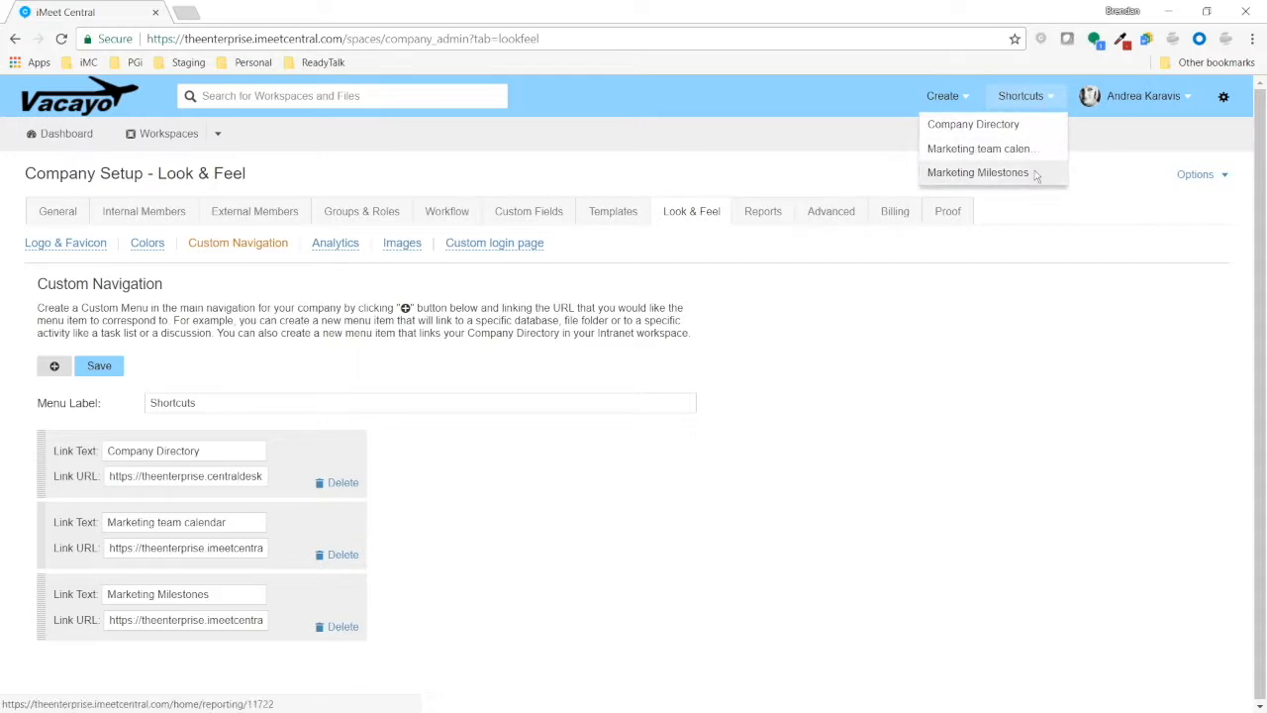
pyautogui.click(1100, 171)
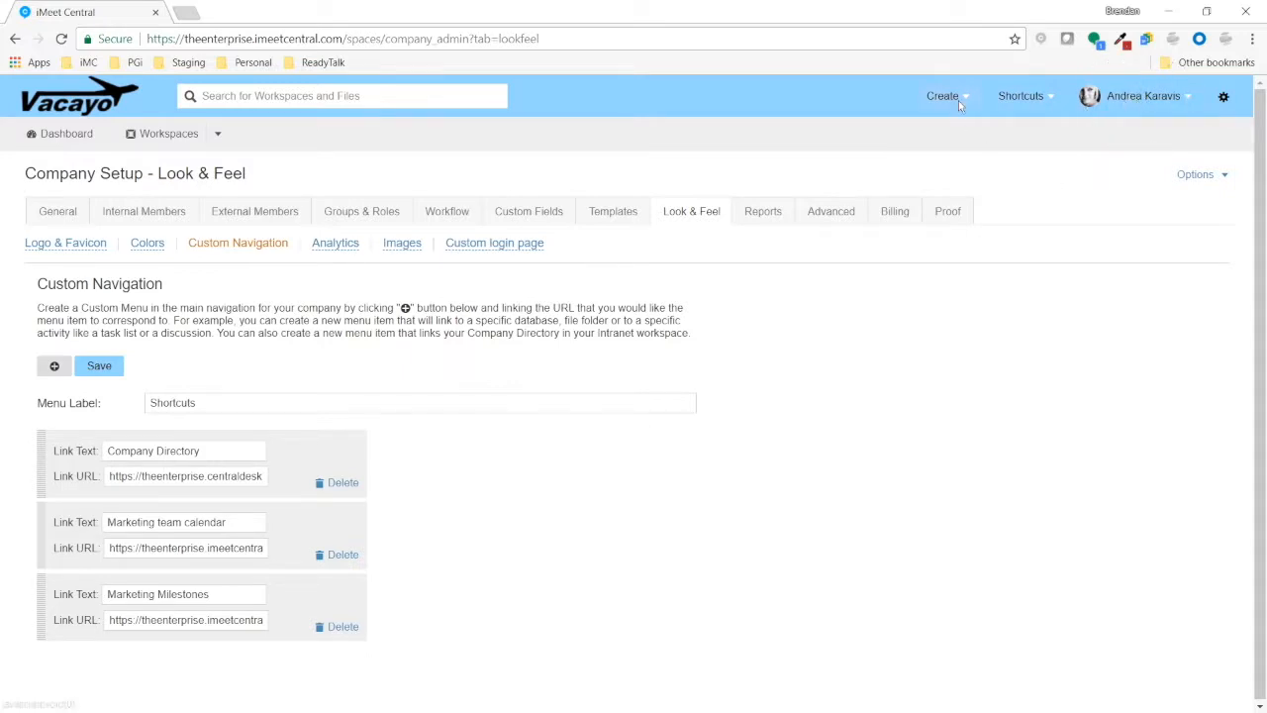
pyautogui.click(1053, 96)
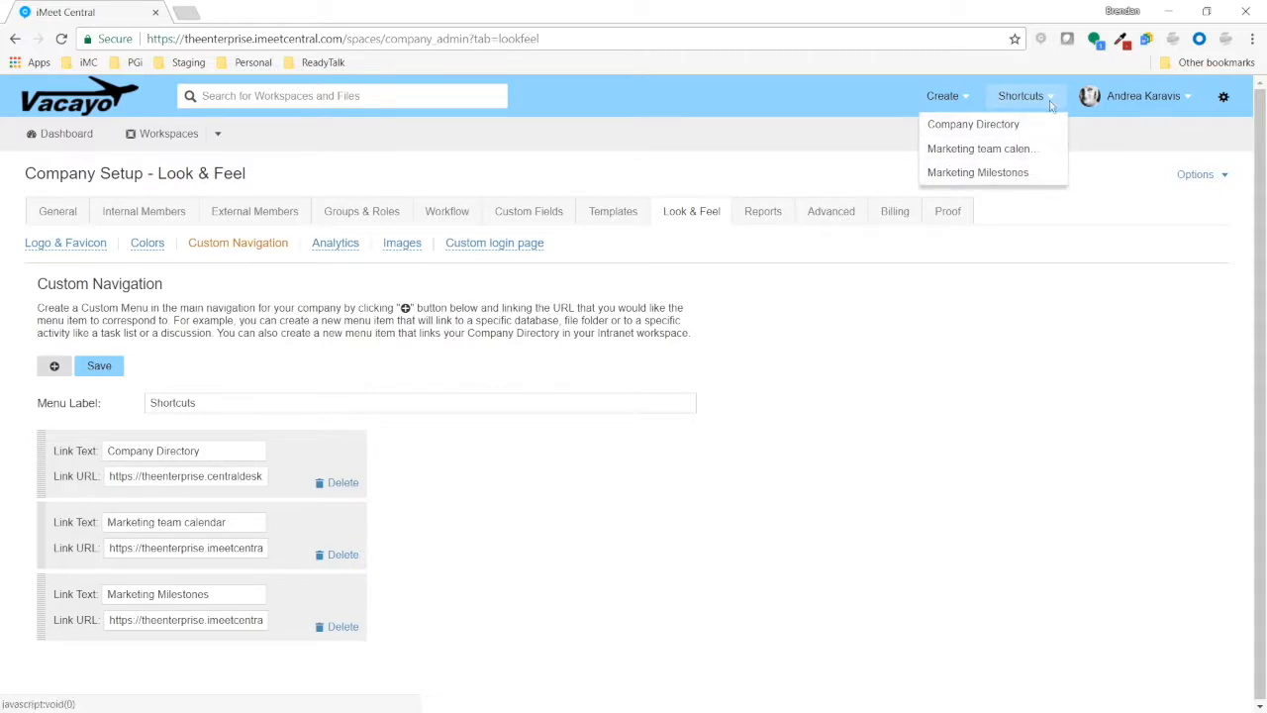
pyautogui.click(1053, 102)
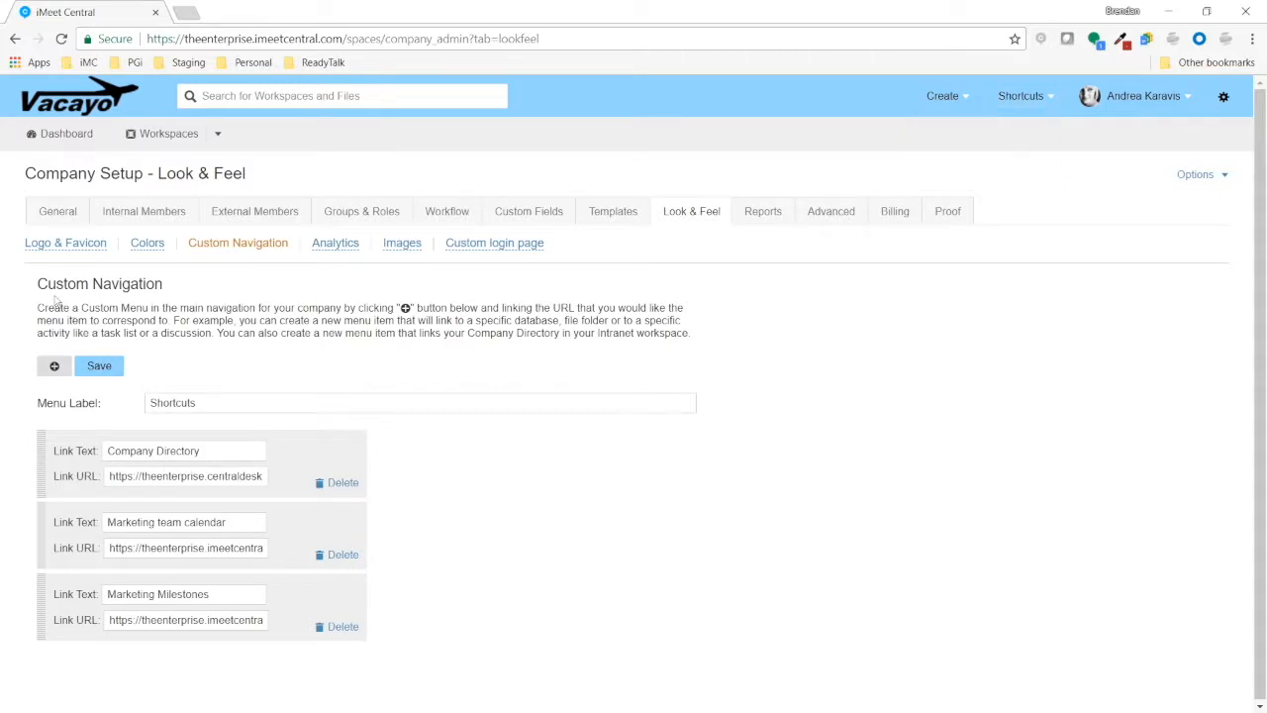
# - Change the custom navigation's menu label to Bookmarks and save it
pyautogui.moveTo(38, 280); pyautogui.dragTo(165, 285)
pyautogui.click(213, 328)
pyautogui.click(195, 402)
pyautogui.moveTo(203, 403); pyautogui.dragTo(436, 284)
pyautogui.write('Bookmarks')
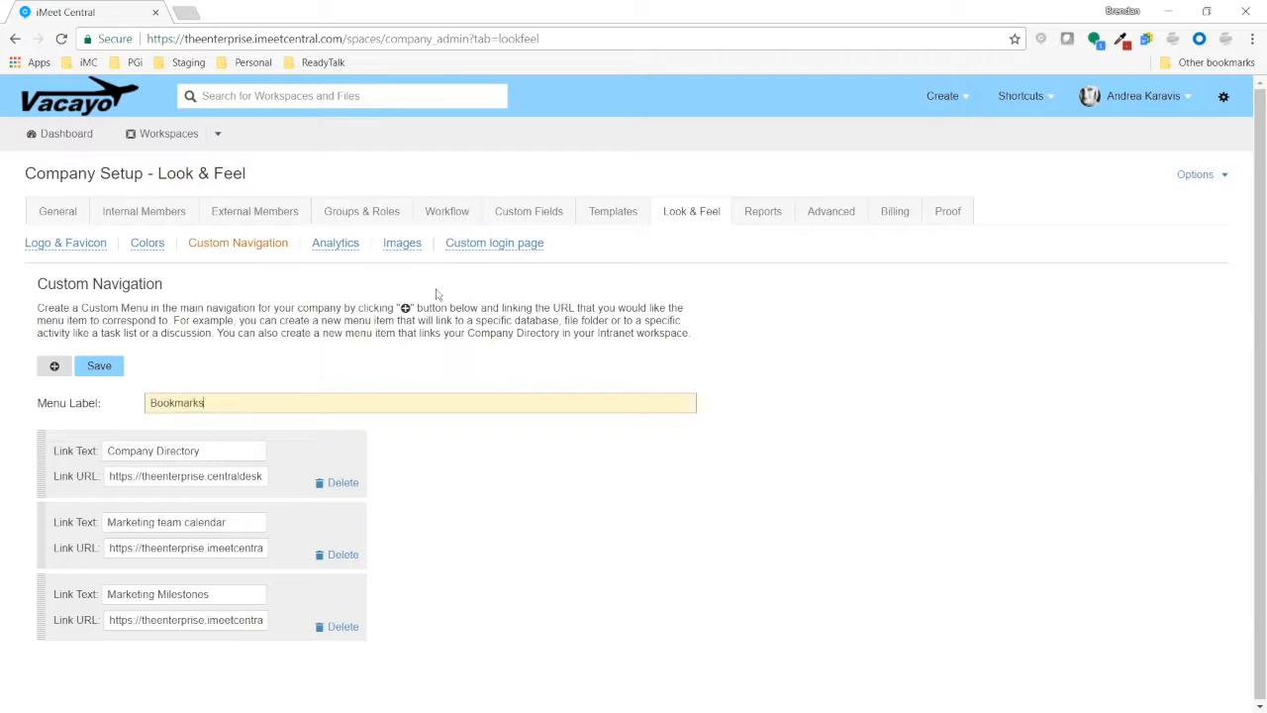
pyautogui.click(113, 376)
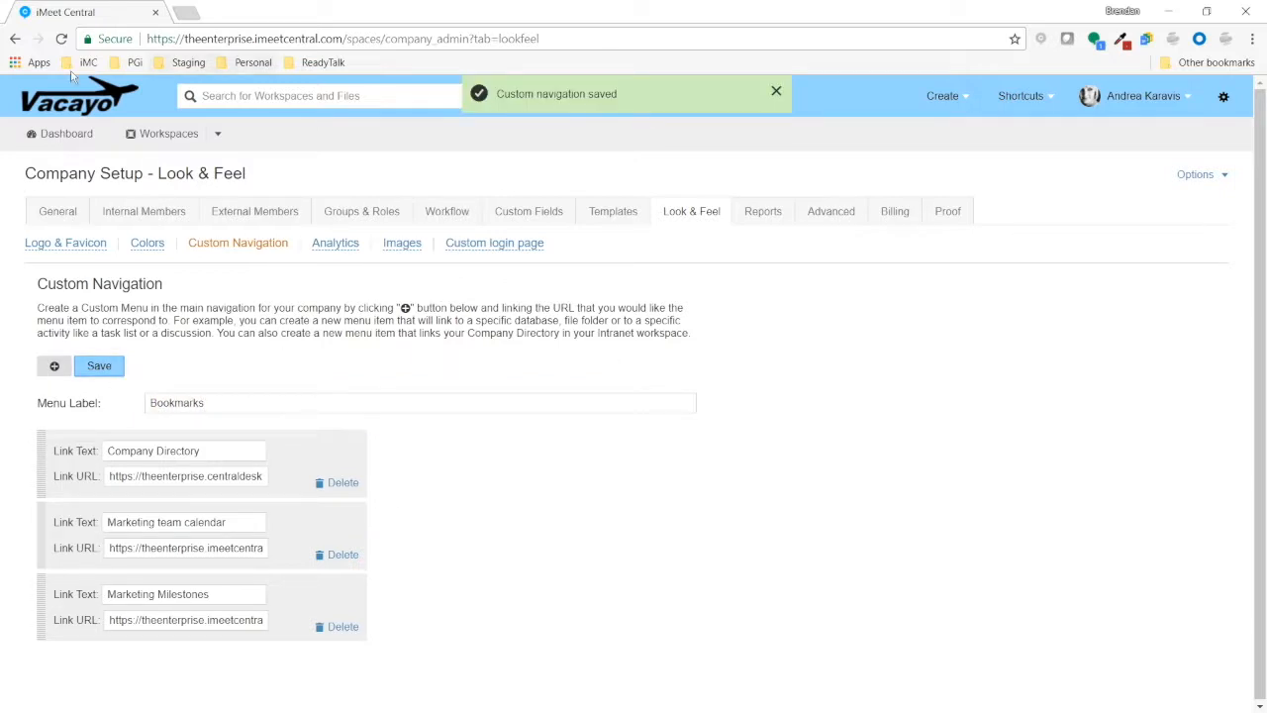
# - Reload the page to check the Bookmarks menu in the header, and return to the Custom Navigation settings
pyautogui.click(60, 39)
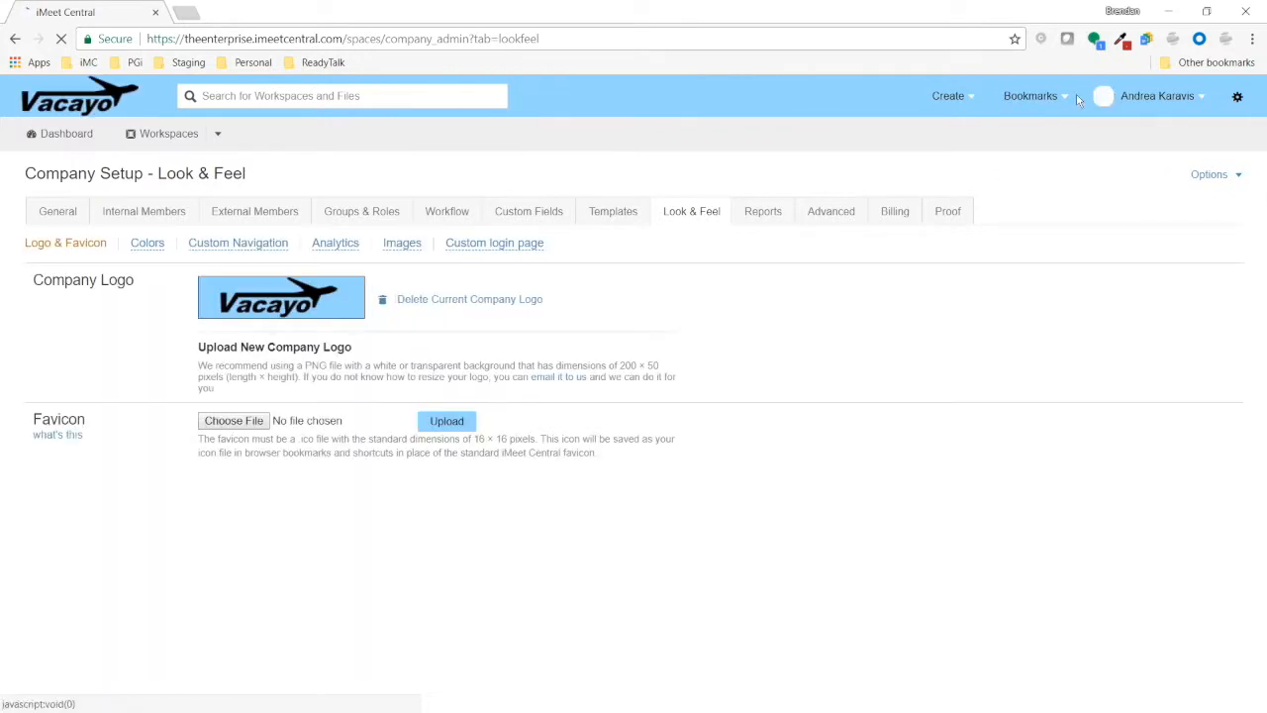
pyautogui.click(1057, 96)
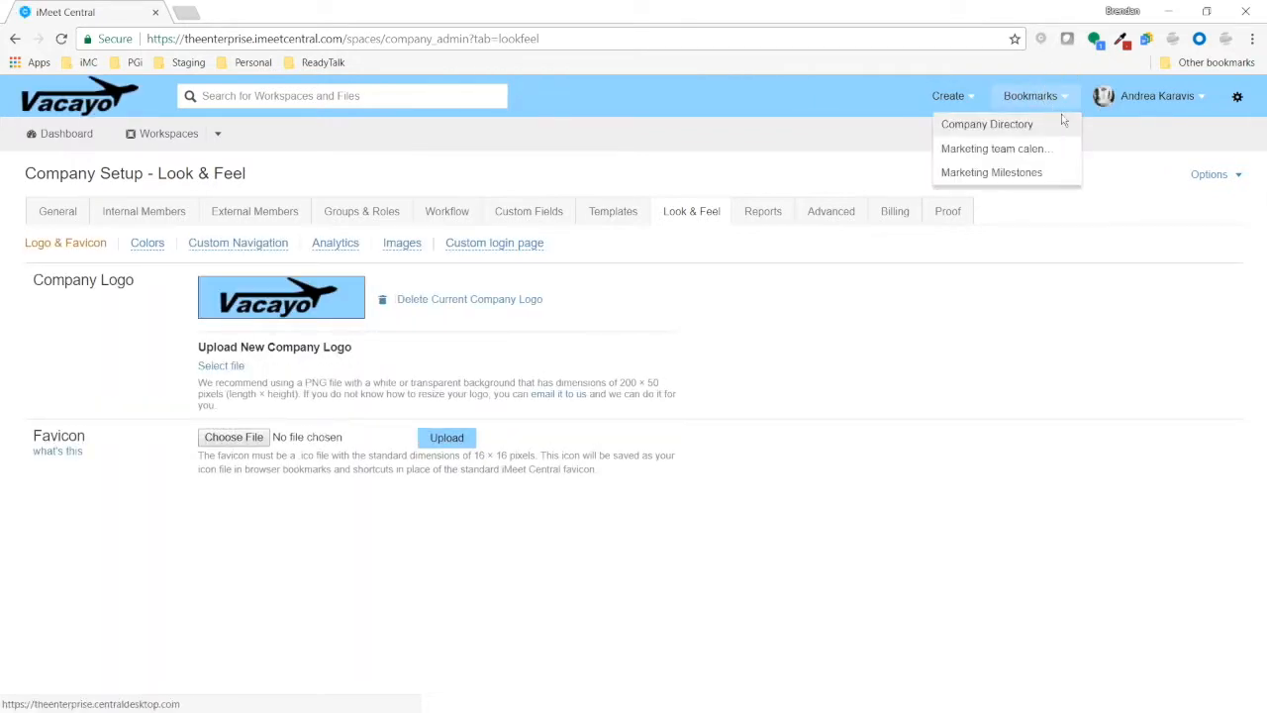
pyautogui.click(281, 253)
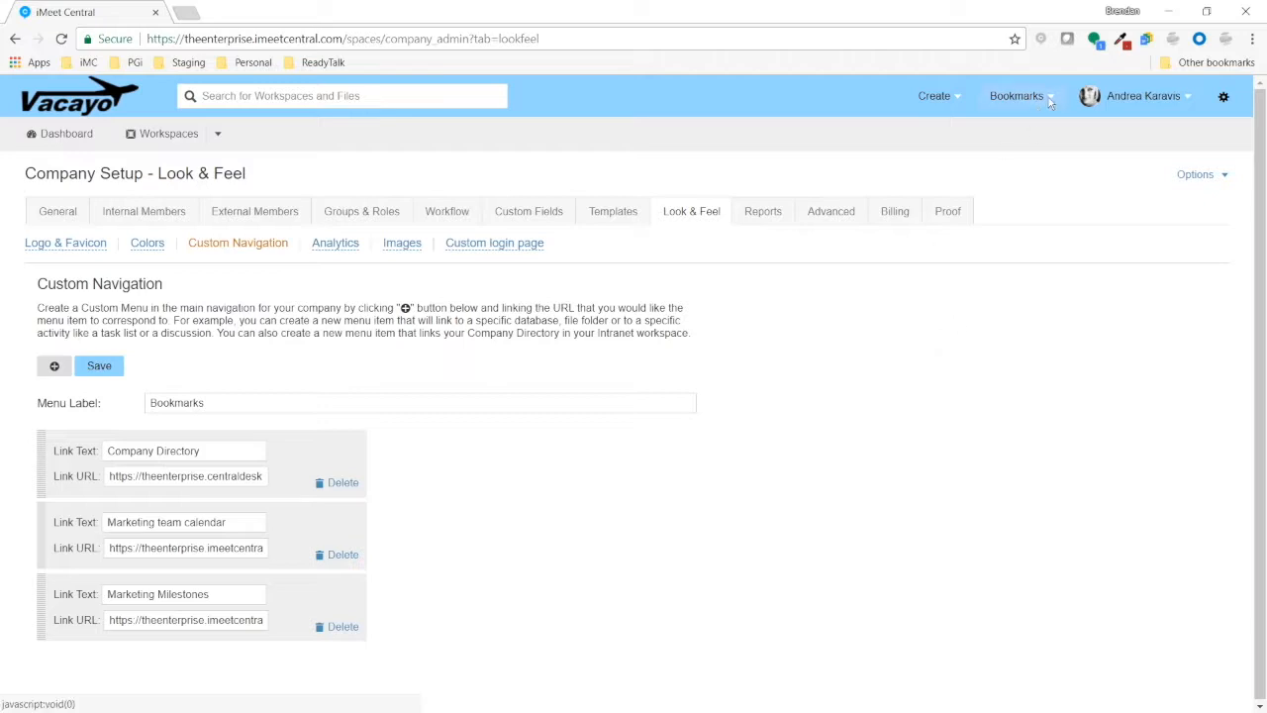
# - Open the Marketing Team Workload report from the personal reports and copy its URL
pyautogui.click(1186, 100)
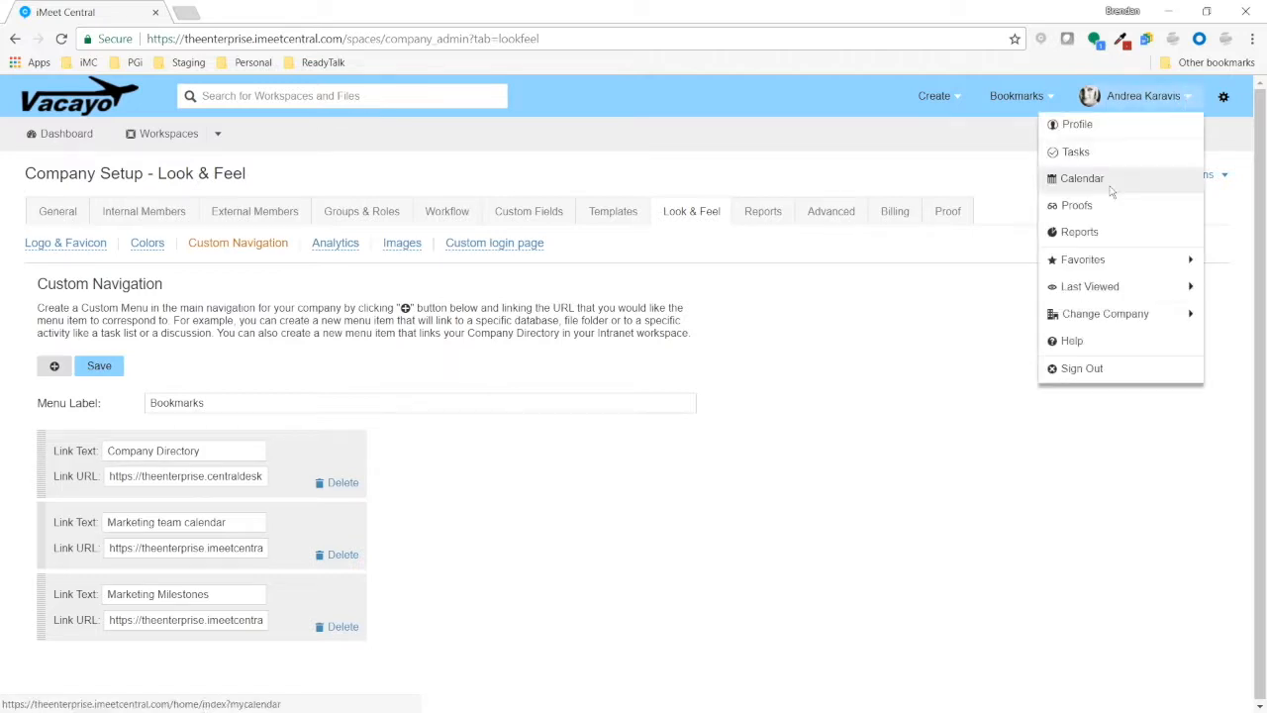
pyautogui.click(1089, 234)
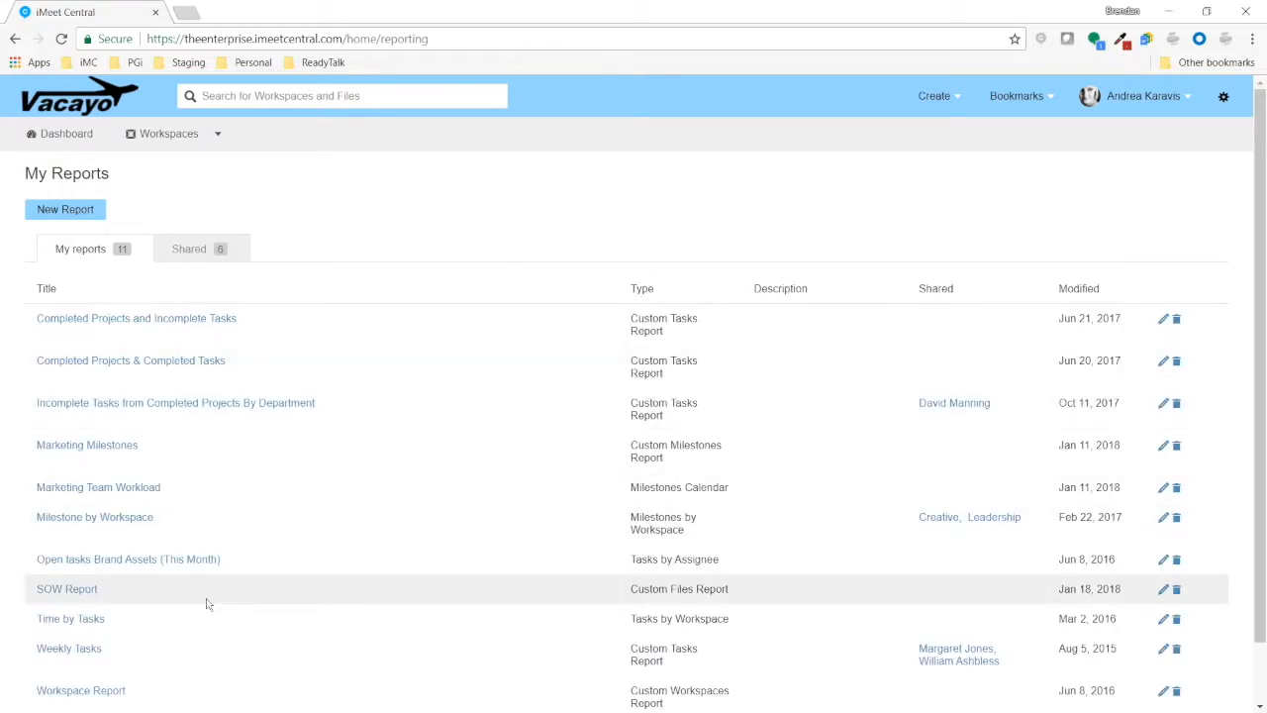
pyautogui.click(116, 488)
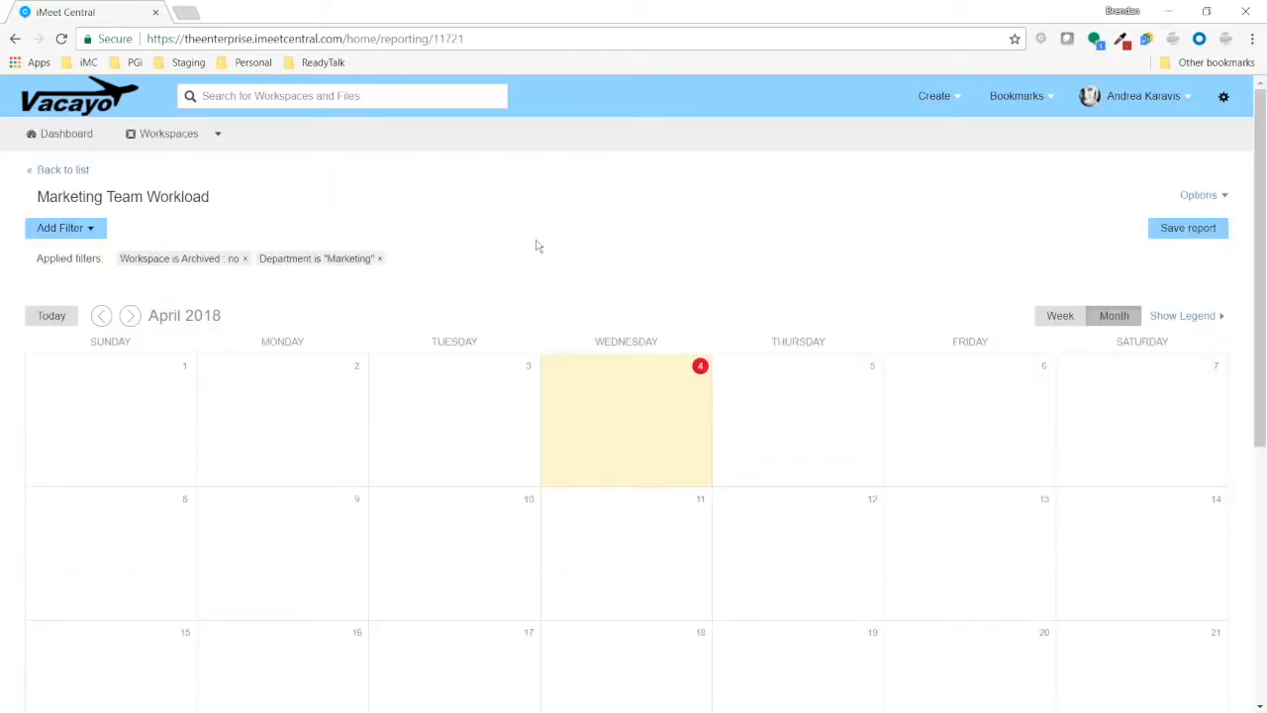
pyautogui.moveTo(467, 40); pyautogui.dragTo(156, 25)
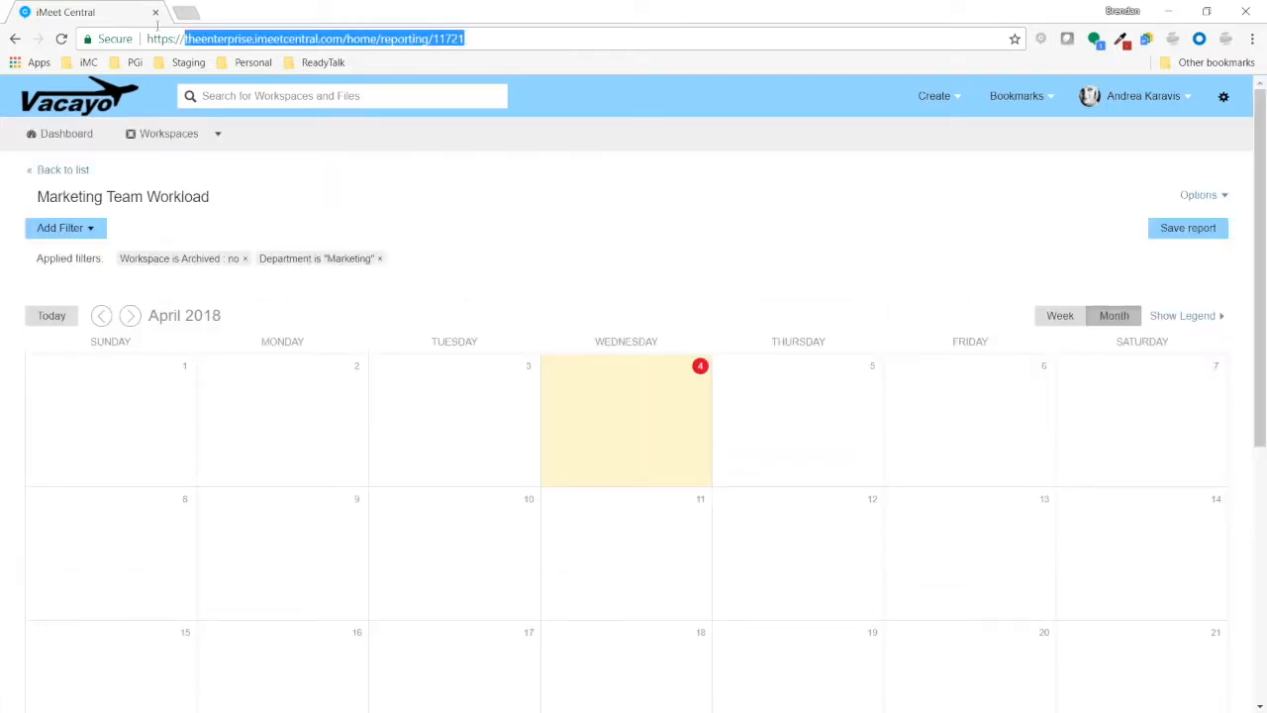
pyautogui.rightClick(279, 36)
pyautogui.hotkey('ctrl', 'c')
pyautogui.click(354, 99)
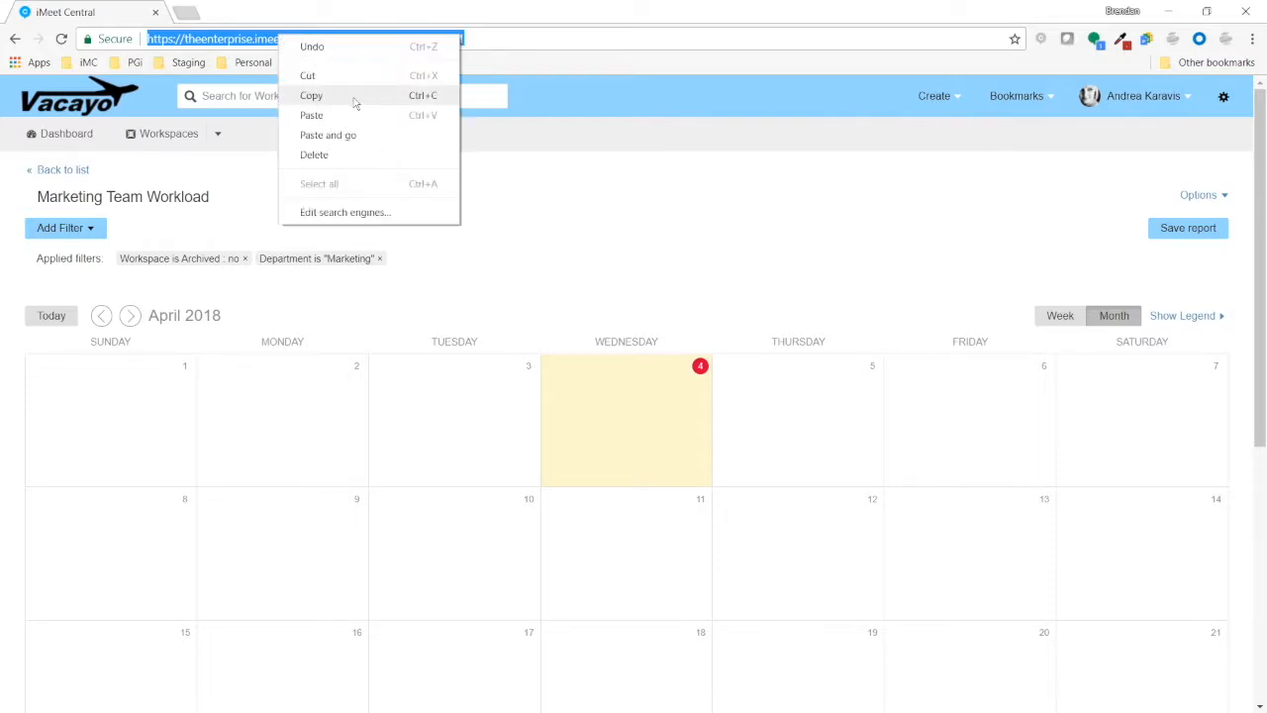
# - Go back to the Custom Navigation settings under Look & Feel in Company Setup
pyautogui.click(1220, 100)
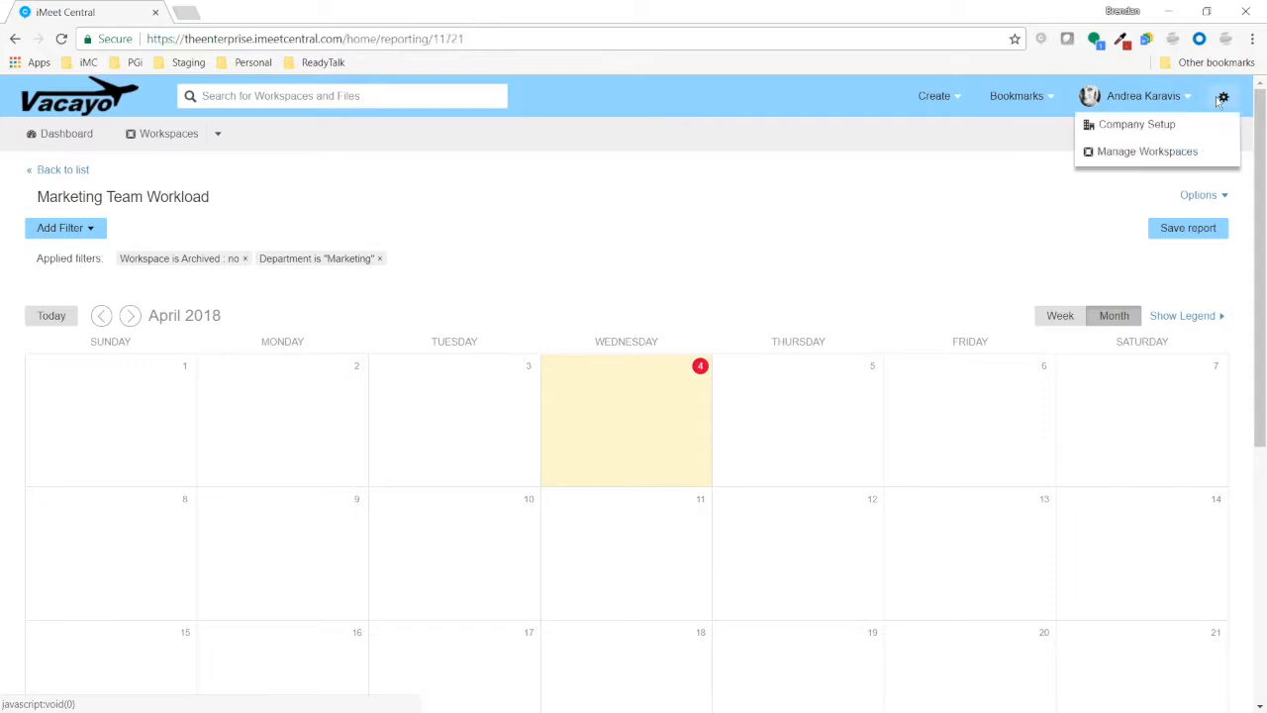
pyautogui.click(1138, 137)
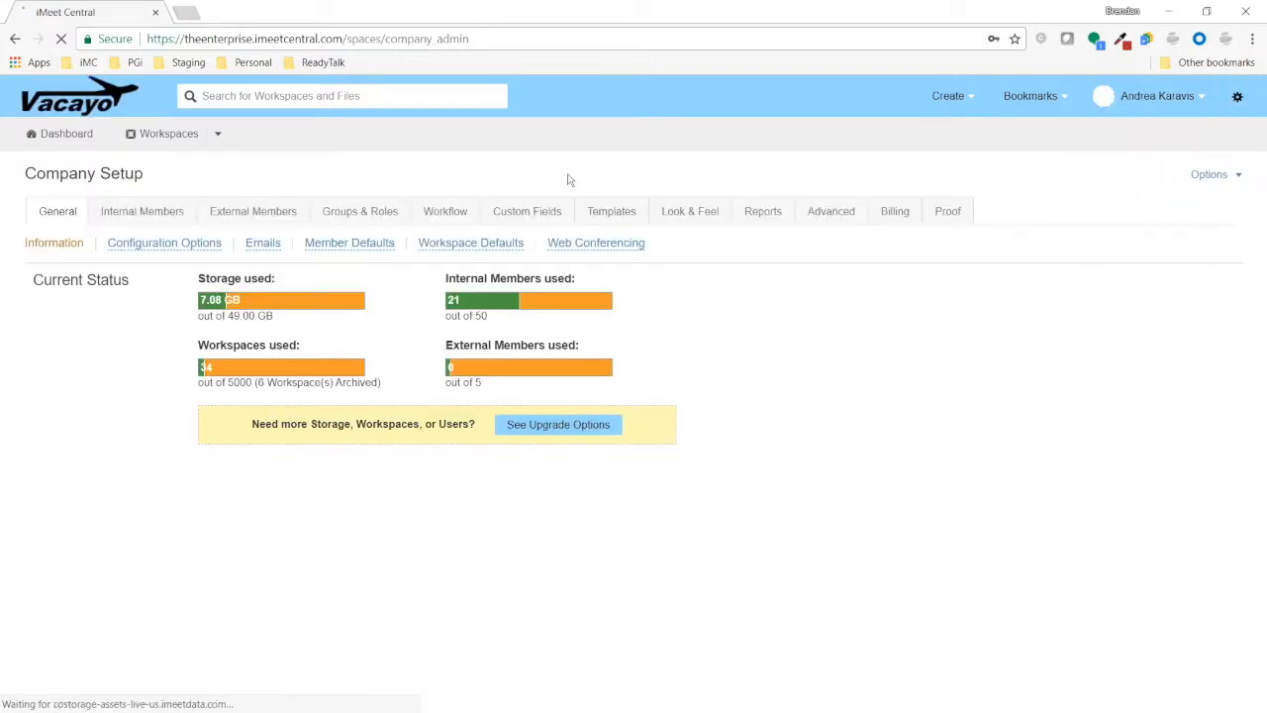
pyautogui.click(684, 222)
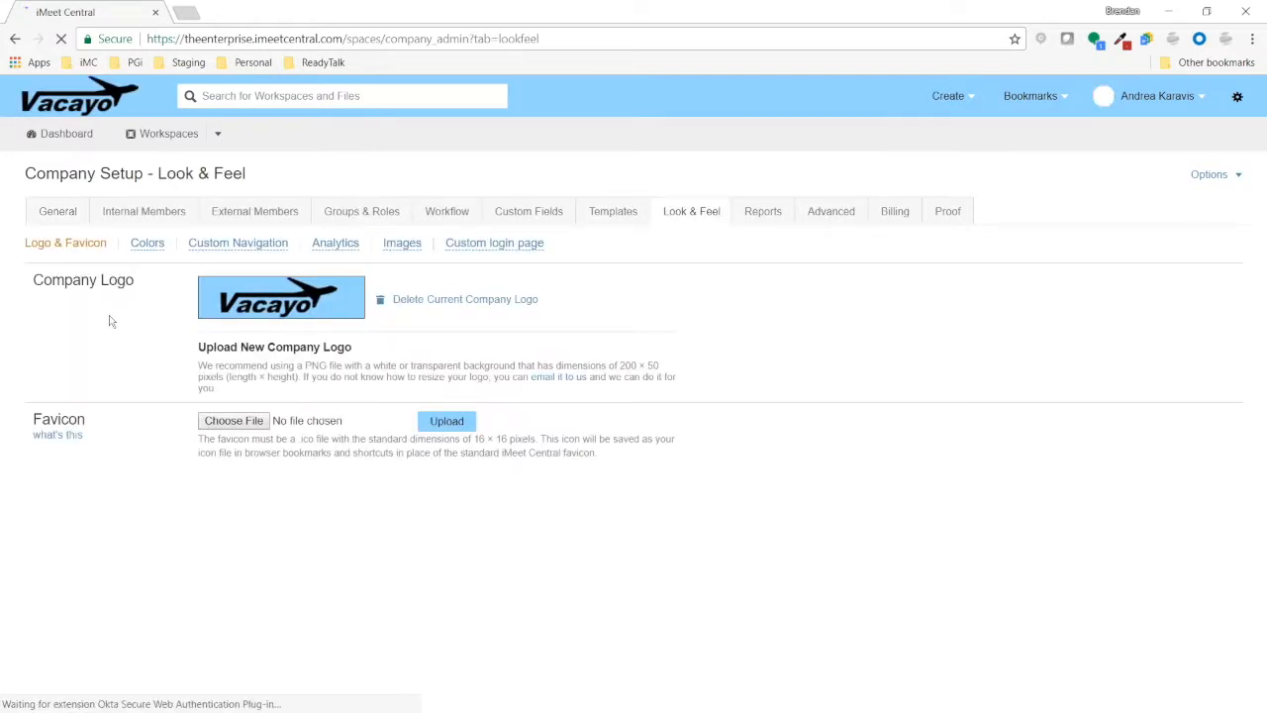
pyautogui.click(266, 246)
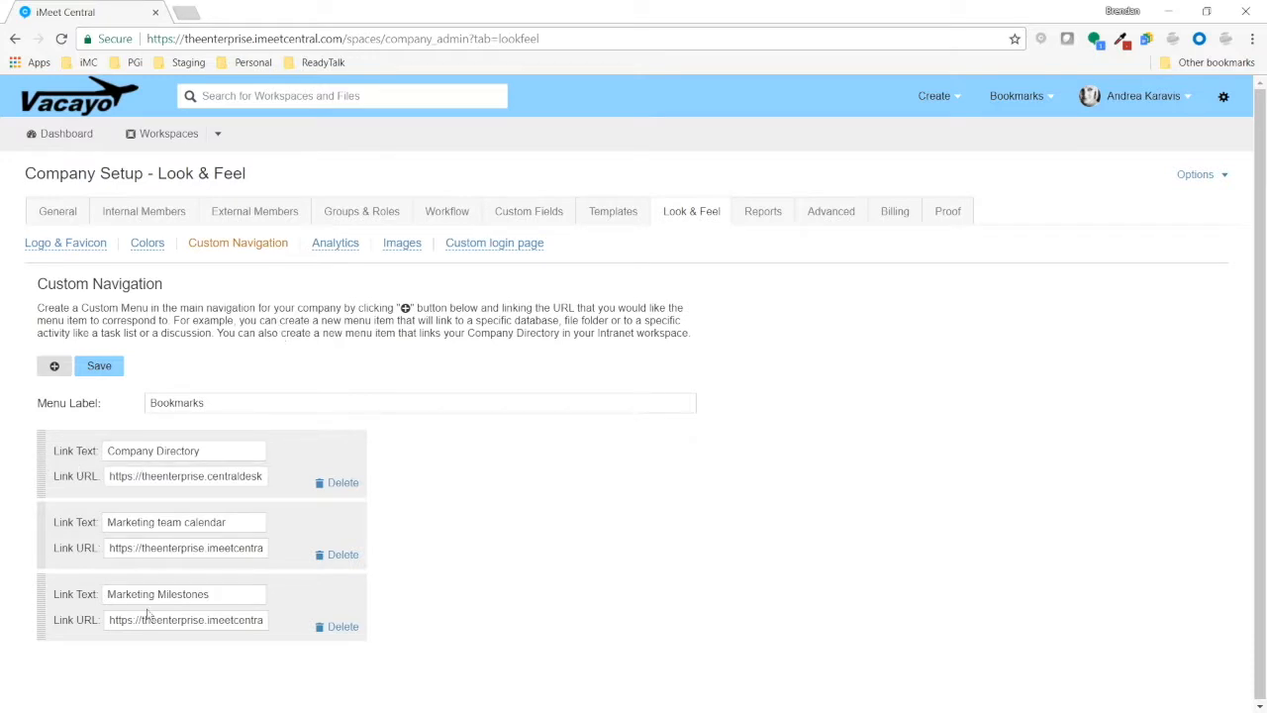
# - Add a custom navigation link named Team Workload with the copied report URL and save the navigation
pyautogui.click(54, 367)
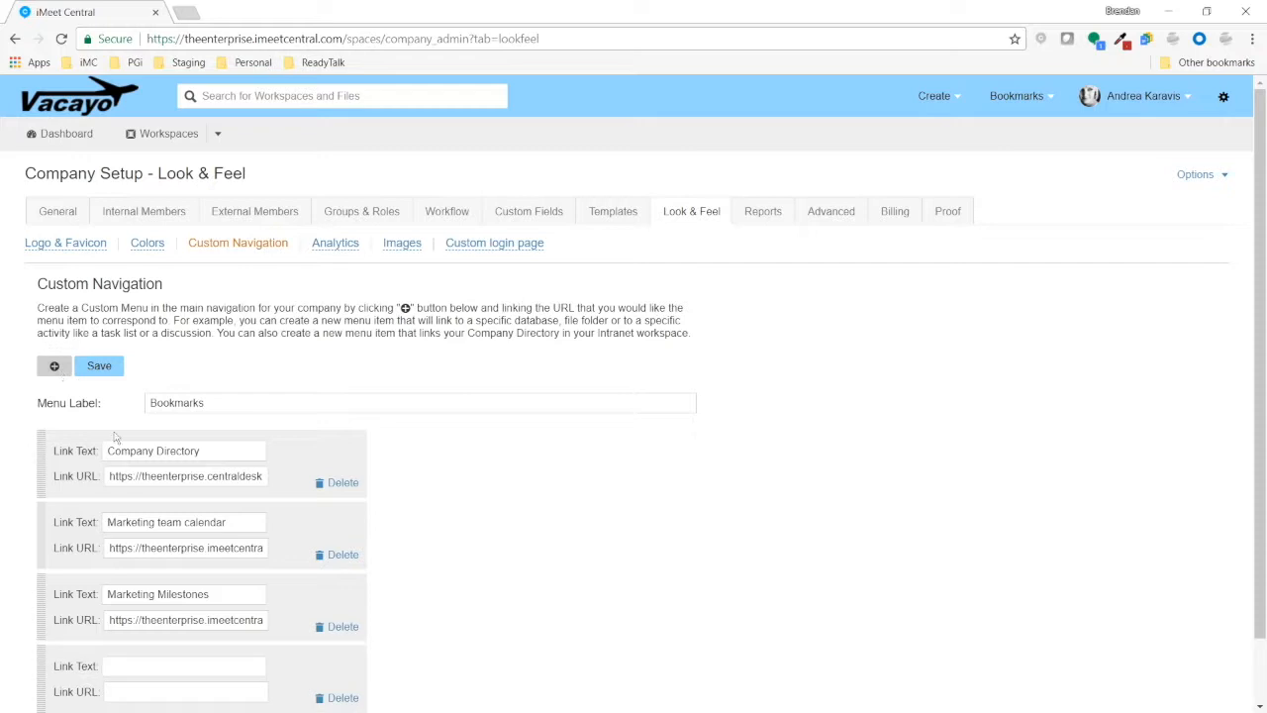
pyautogui.scroll(-1, 324, 545)
pyautogui.click(198, 593)
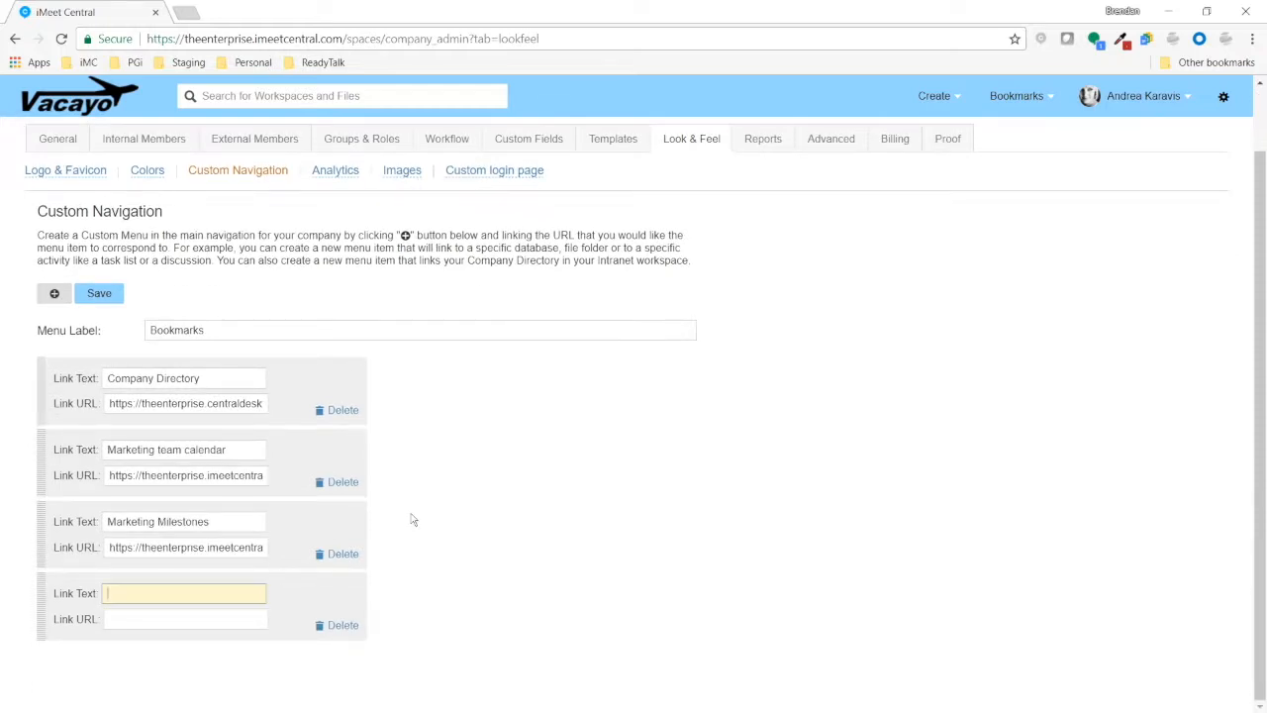
pyautogui.write('Team Workload')
pyautogui.click(220, 620)
pyautogui.rightClick(219, 621)
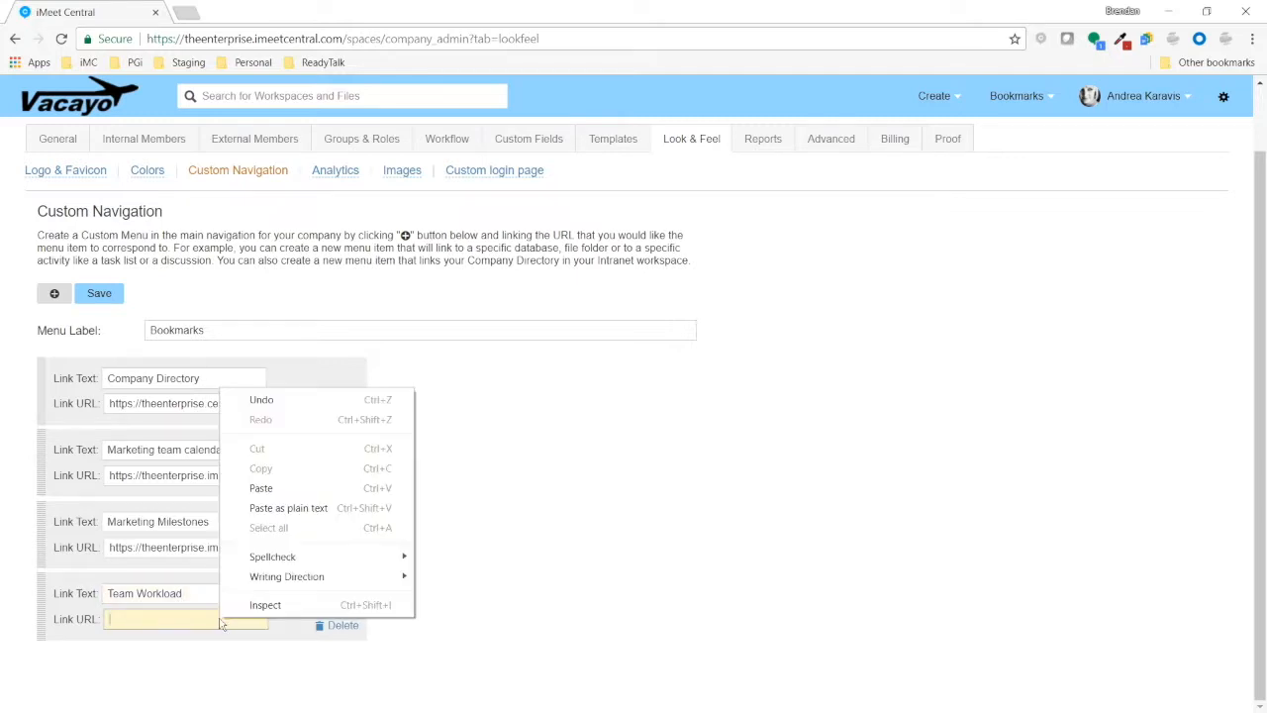
pyautogui.click(300, 489)
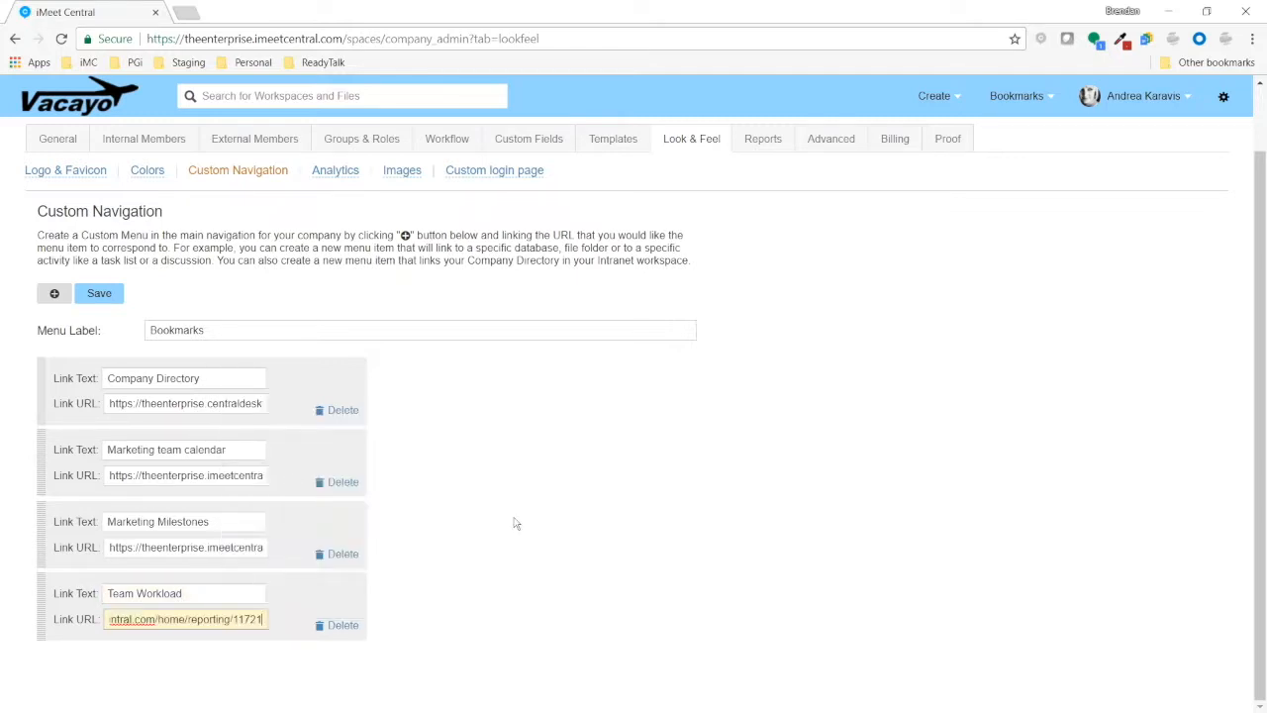
pyautogui.click(98, 299)
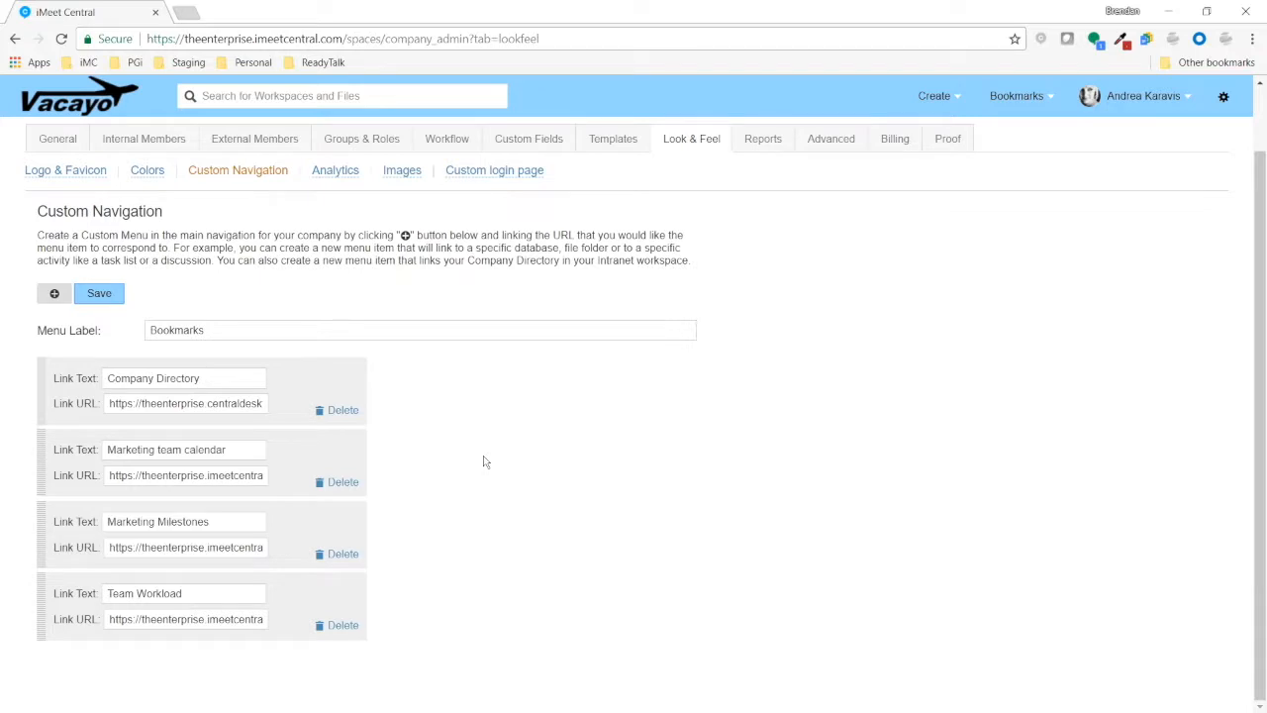
# - Reload the page and test the Team Workload link in the Bookmarks menu
pyautogui.click(62, 40)
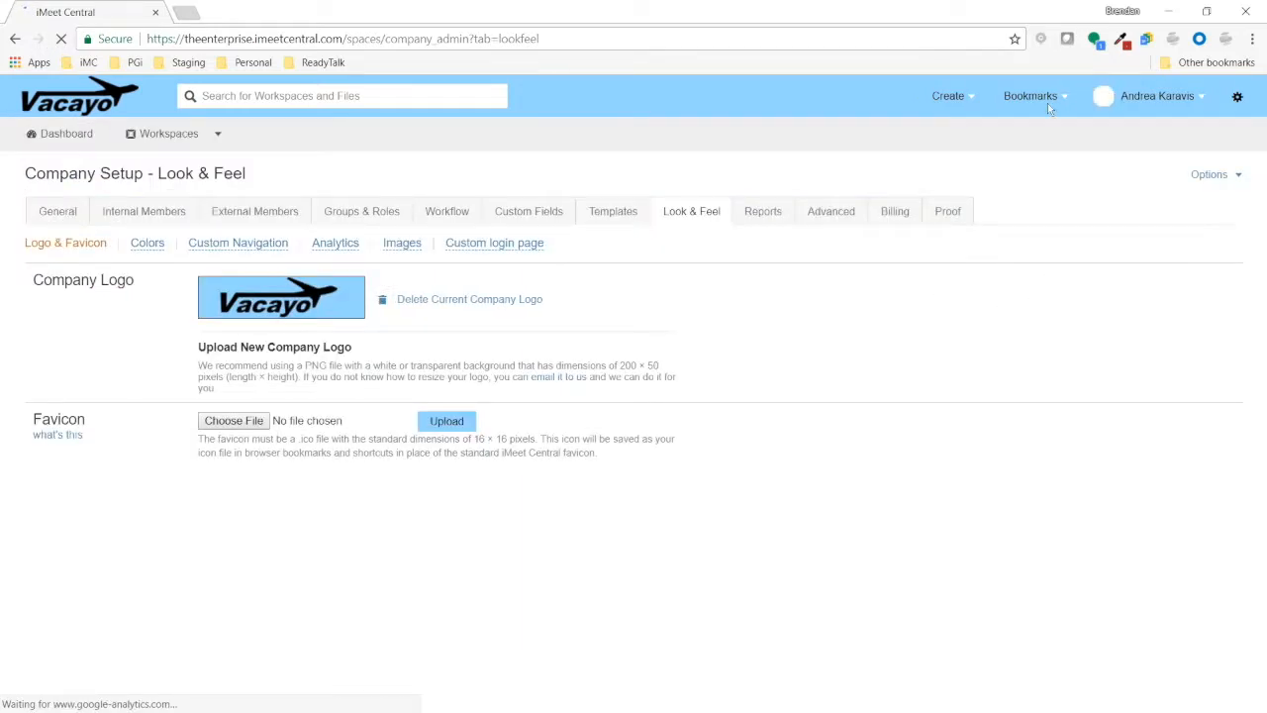
pyautogui.click(1050, 95)
pyautogui.click(996, 198)
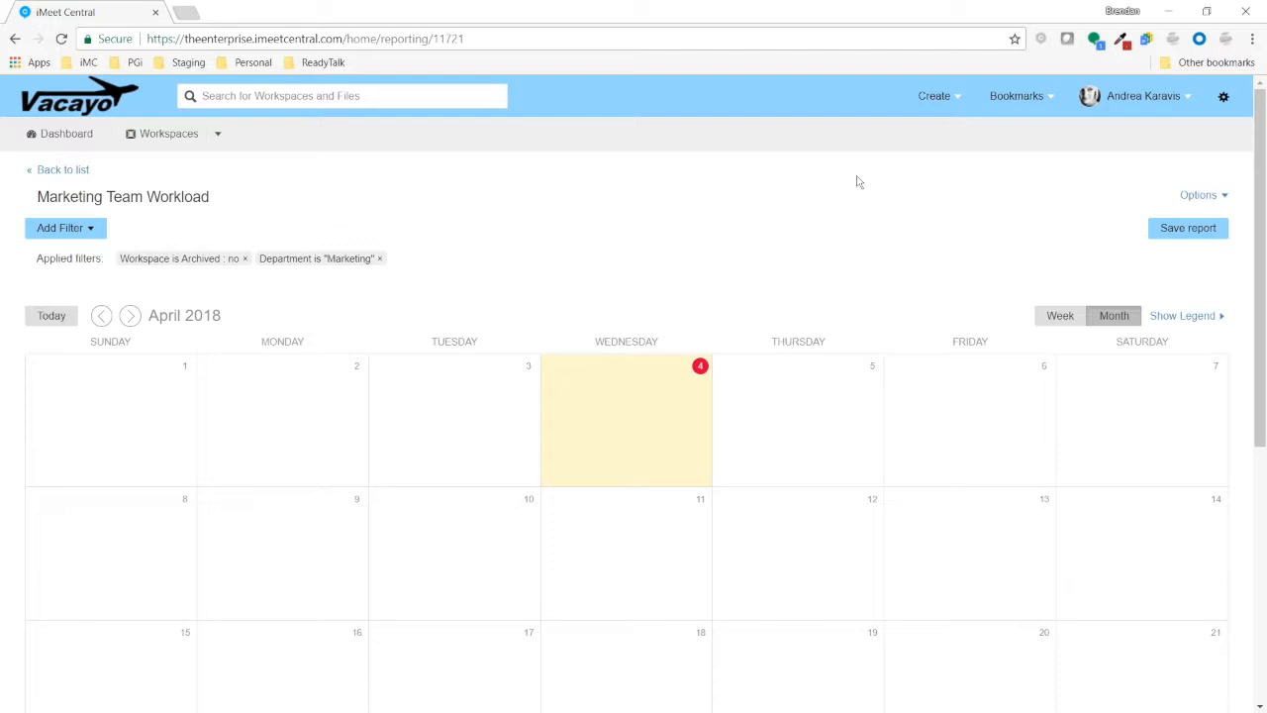
# - Open the personal reports list and look through the links in the Bookmarks menu
pyautogui.click(1190, 103)
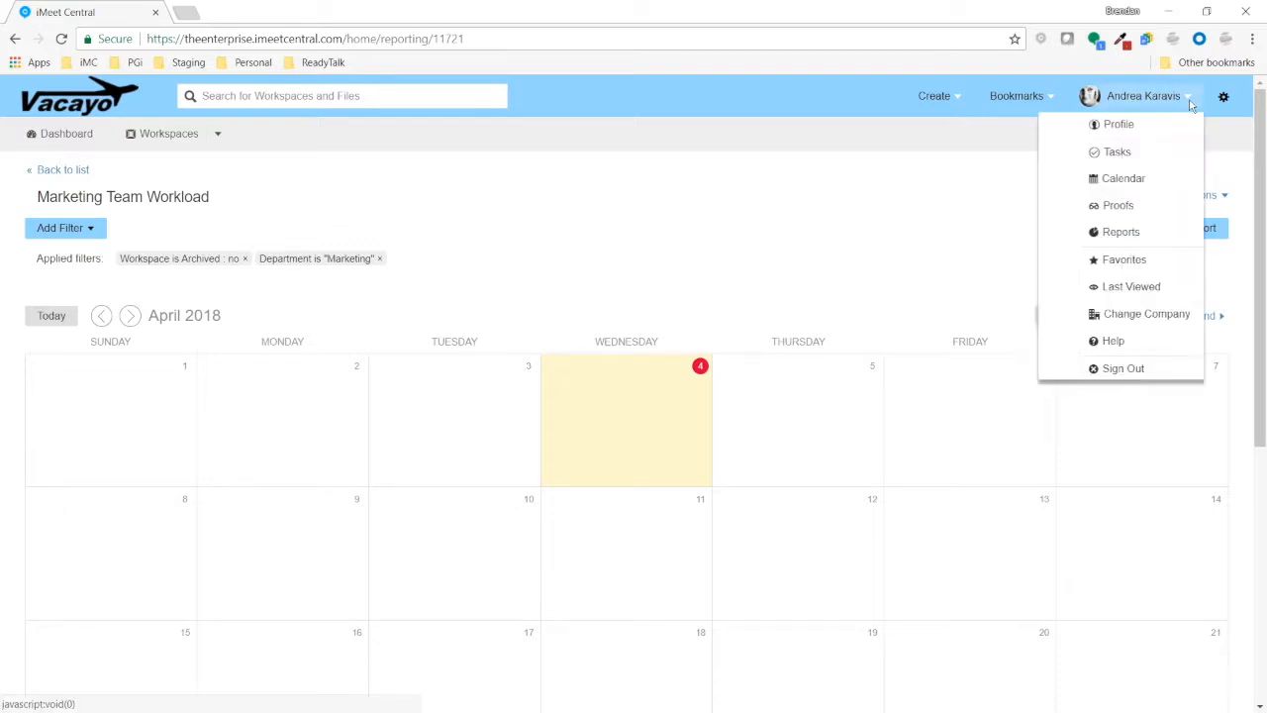
pyautogui.click(1088, 238)
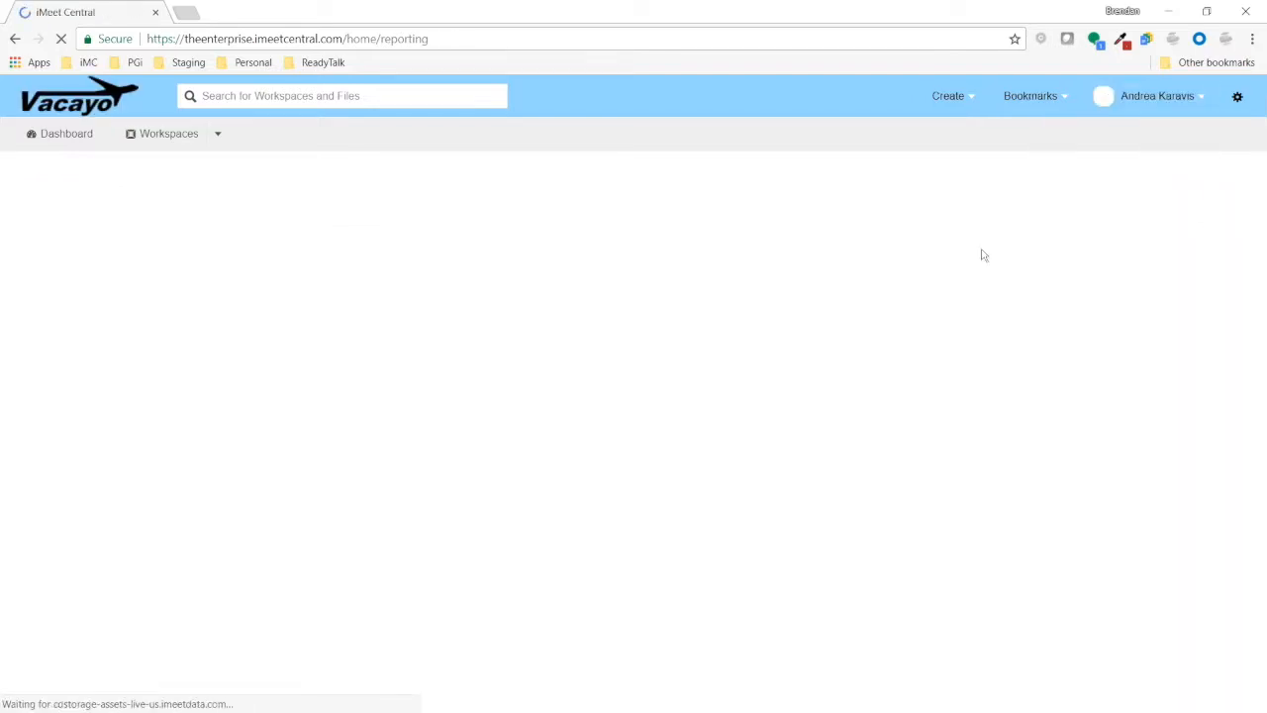
pyautogui.click(1054, 97)
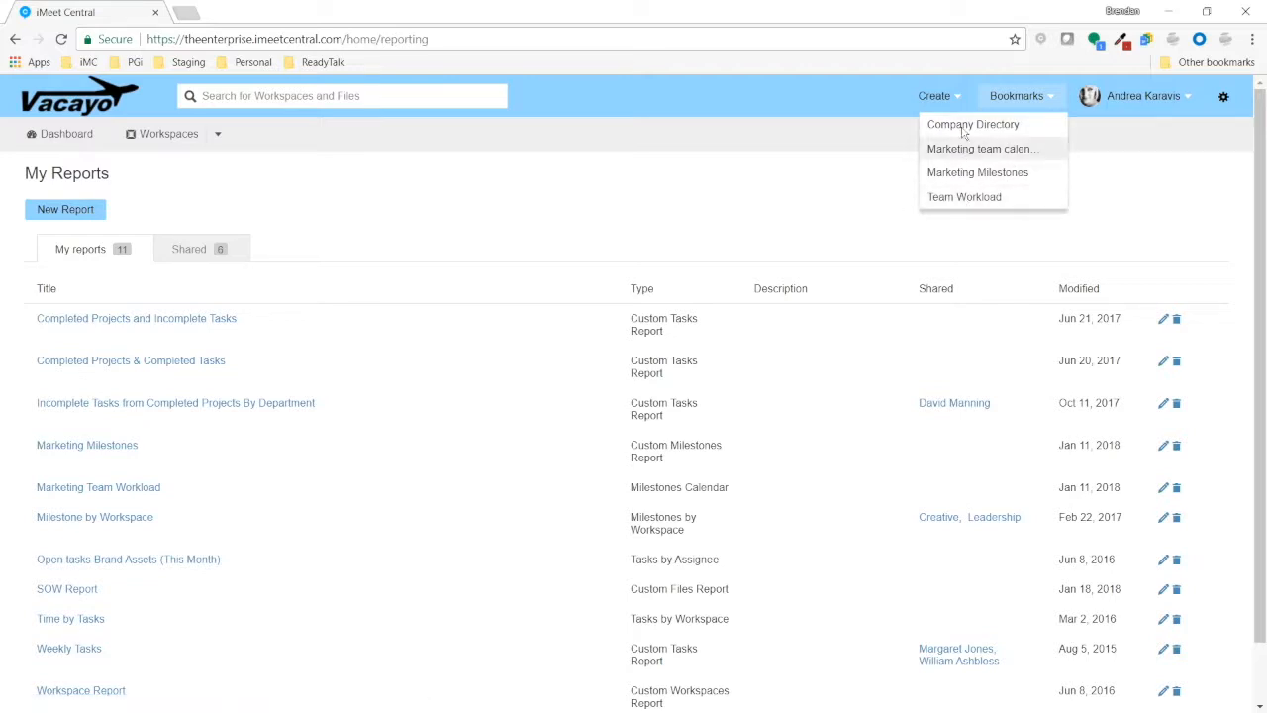
pyautogui.click(692, 194)
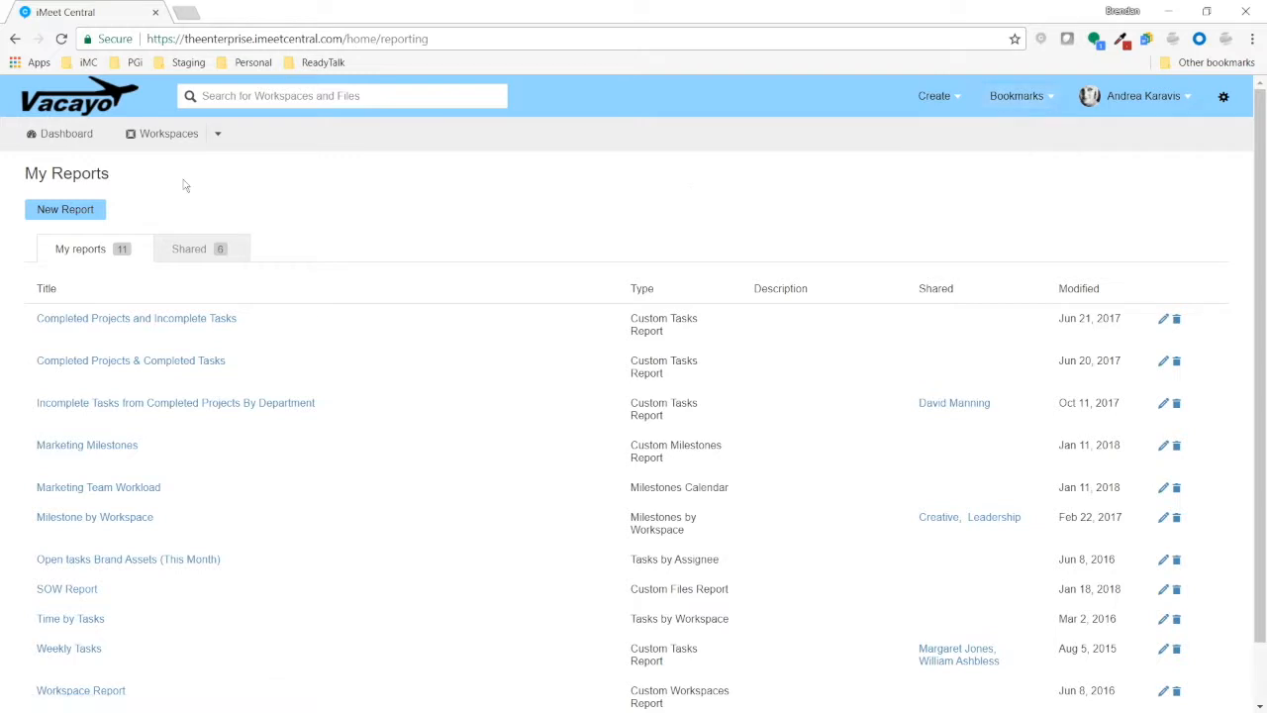
# - Go to the dashboard and compare its Company Shortcuts list with the Bookmarks links
pyautogui.click(58, 136)
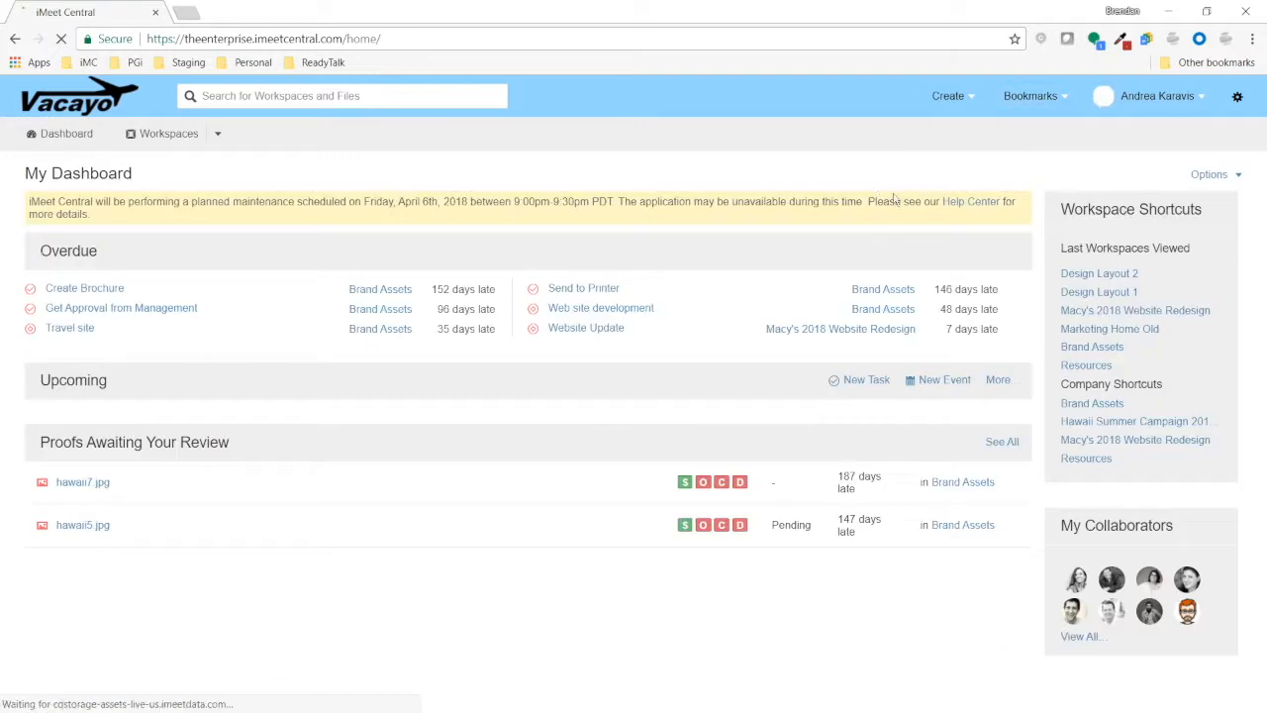
pyautogui.moveTo(1047, 387); pyautogui.dragTo(1155, 388)
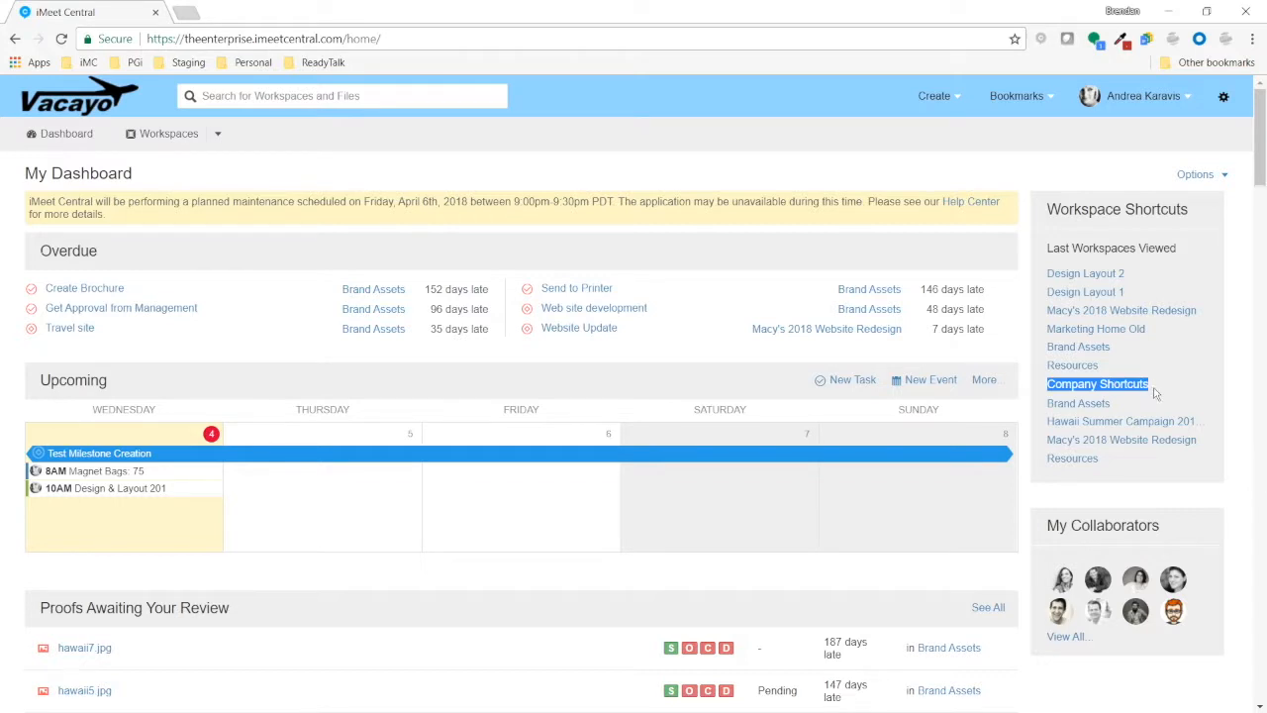
pyautogui.click(1099, 393)
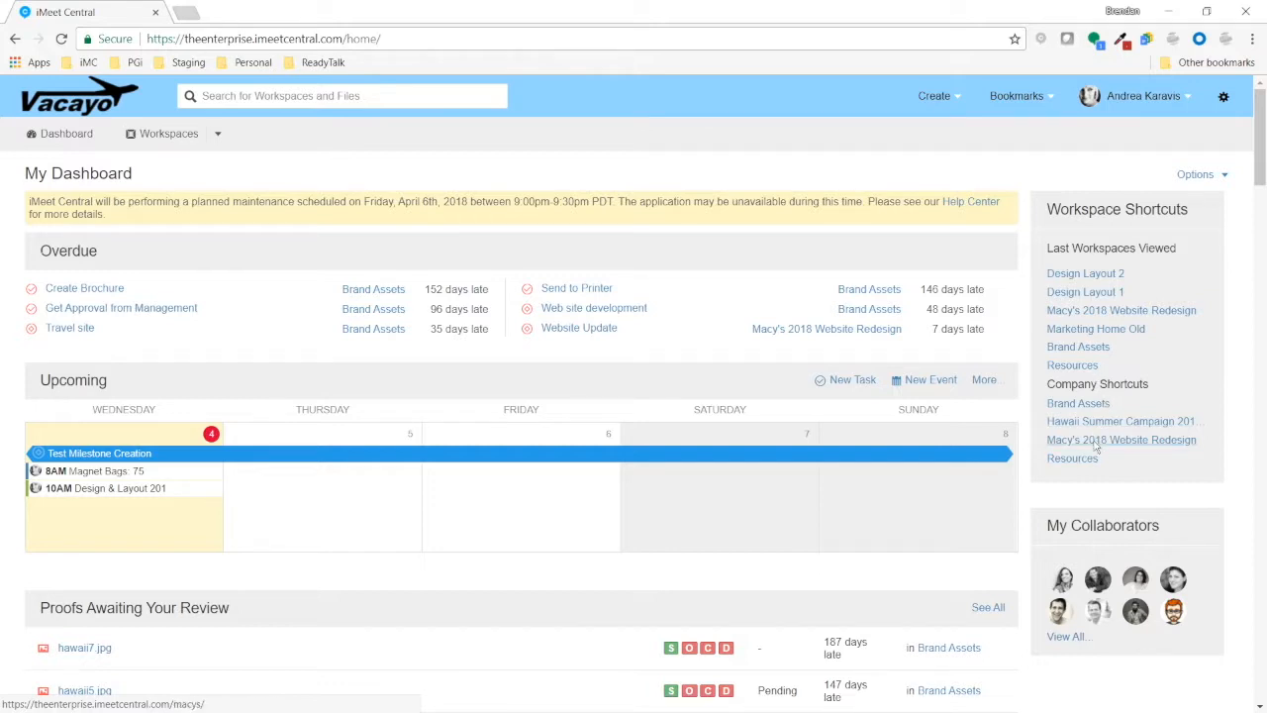
pyautogui.click(1051, 97)
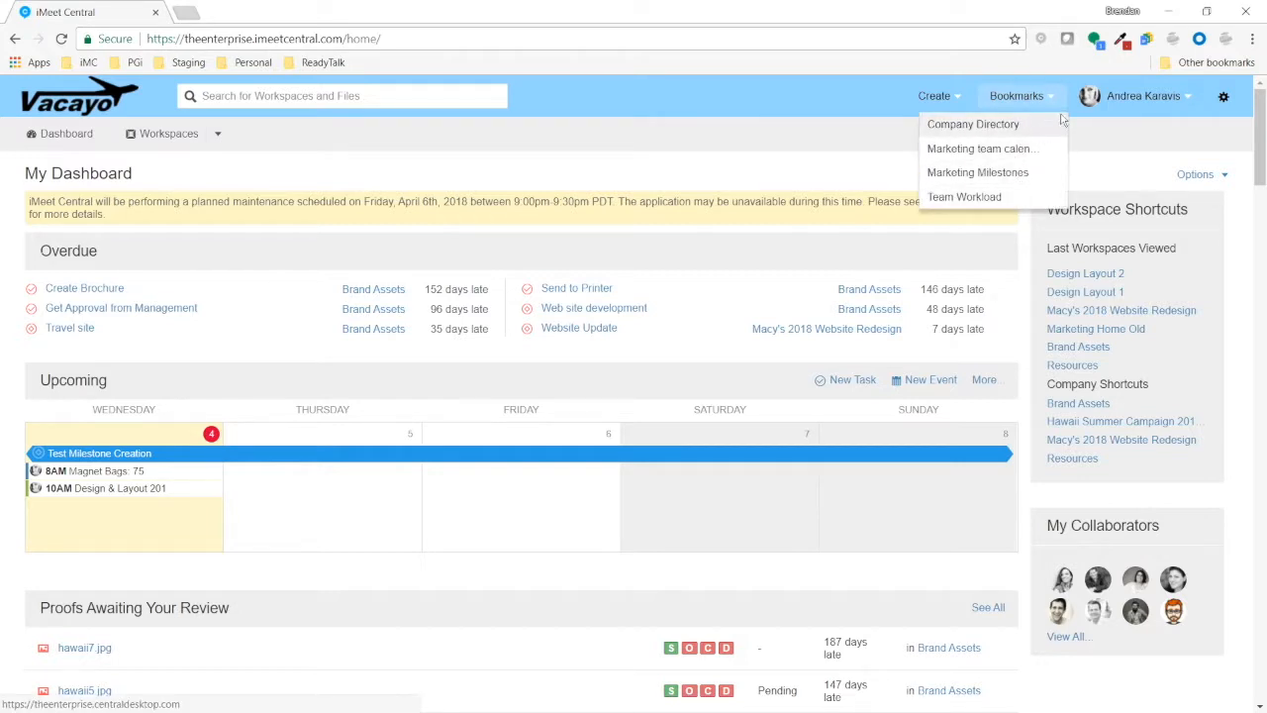
# - Open the Images settings under Look & Feel in Company Setup and examine the virtual path for custom style template images
pyautogui.click(1225, 97)
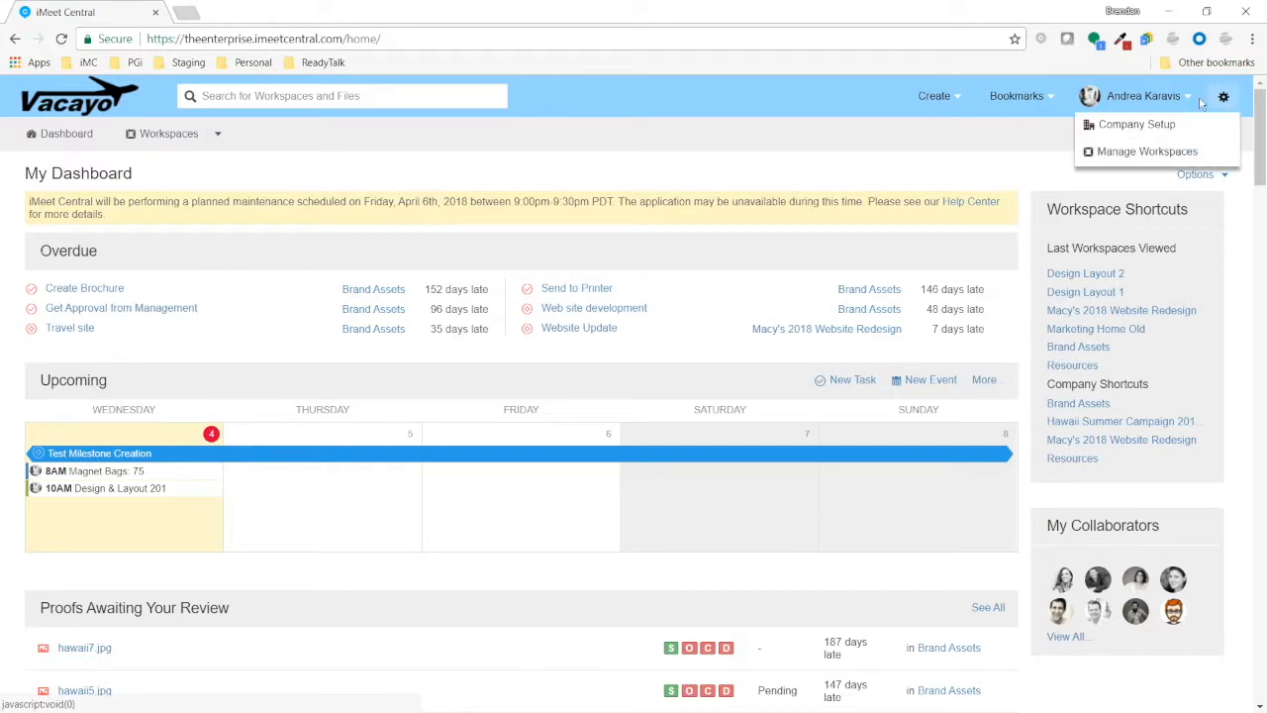
pyautogui.click(1156, 125)
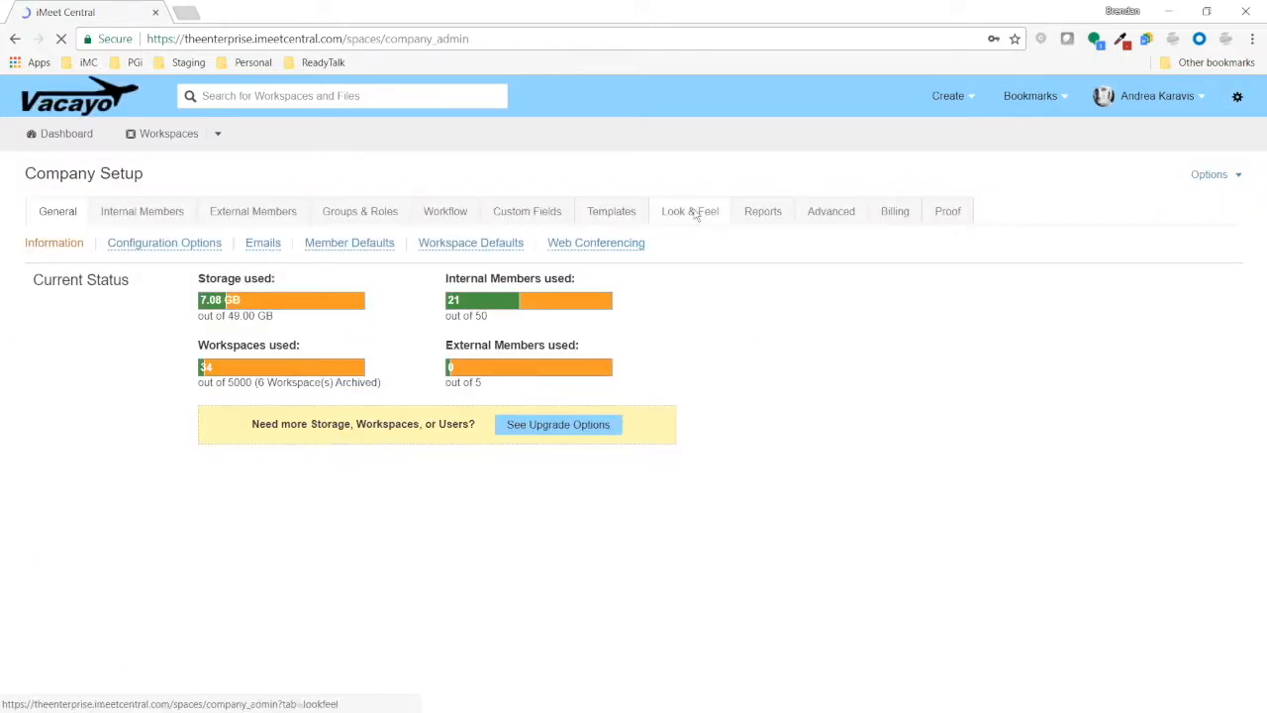
pyautogui.click(691, 210)
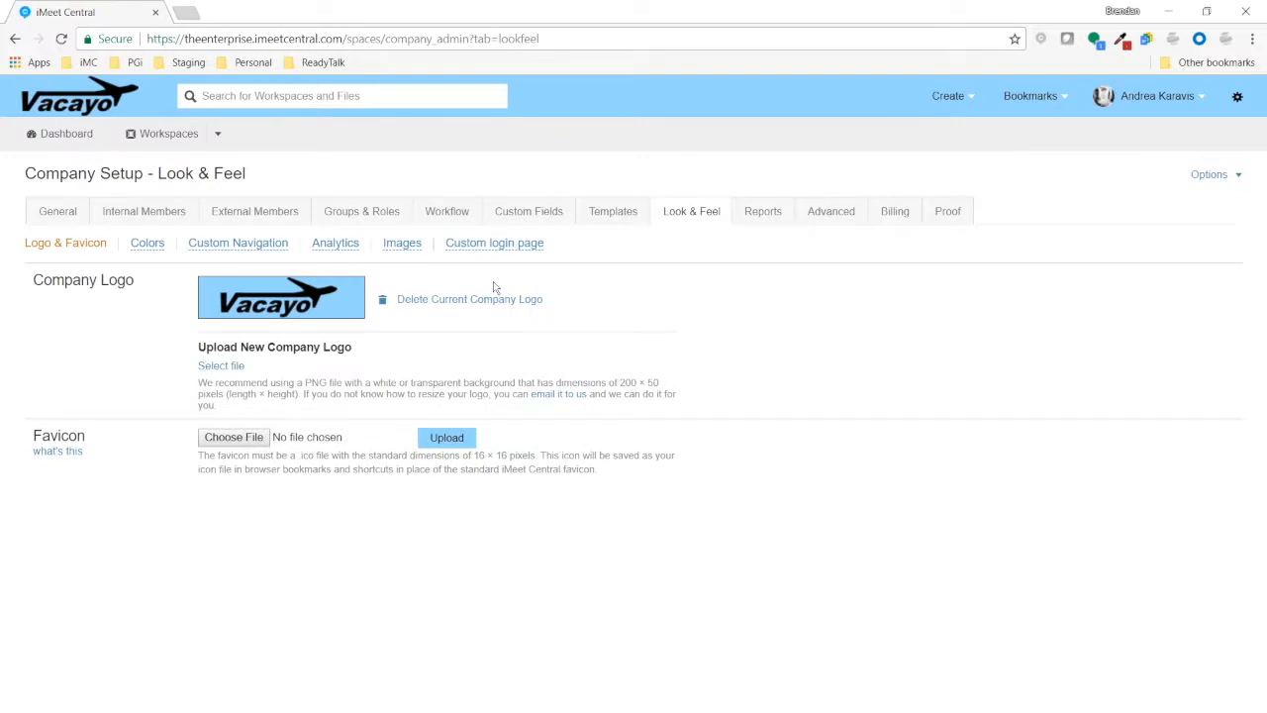
pyautogui.click(403, 243)
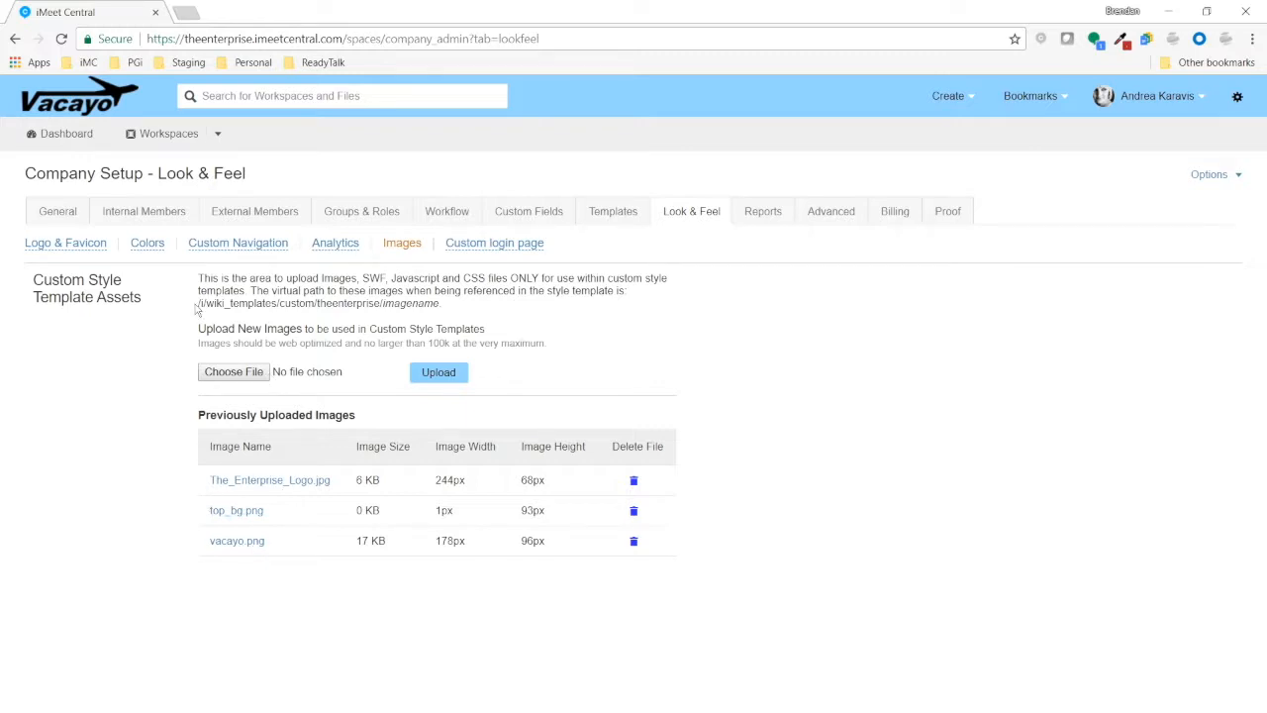
pyautogui.moveTo(198, 305); pyautogui.dragTo(446, 315)
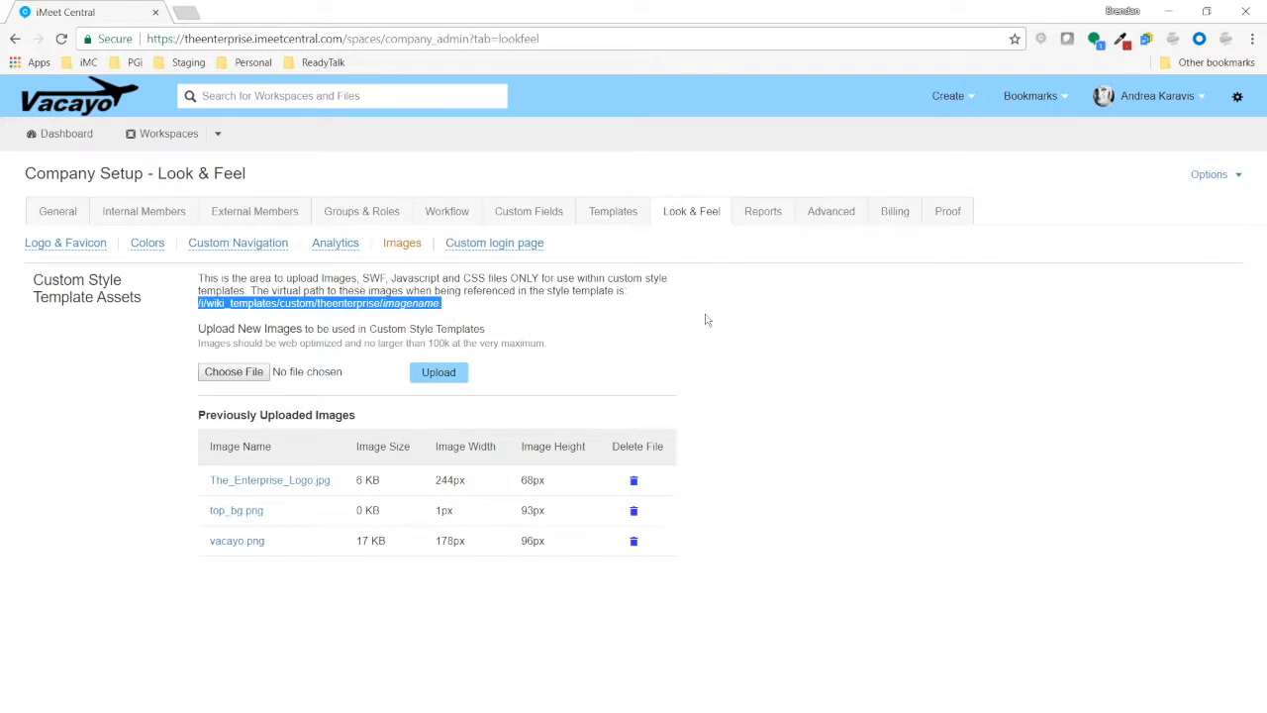
pyautogui.click(646, 324)
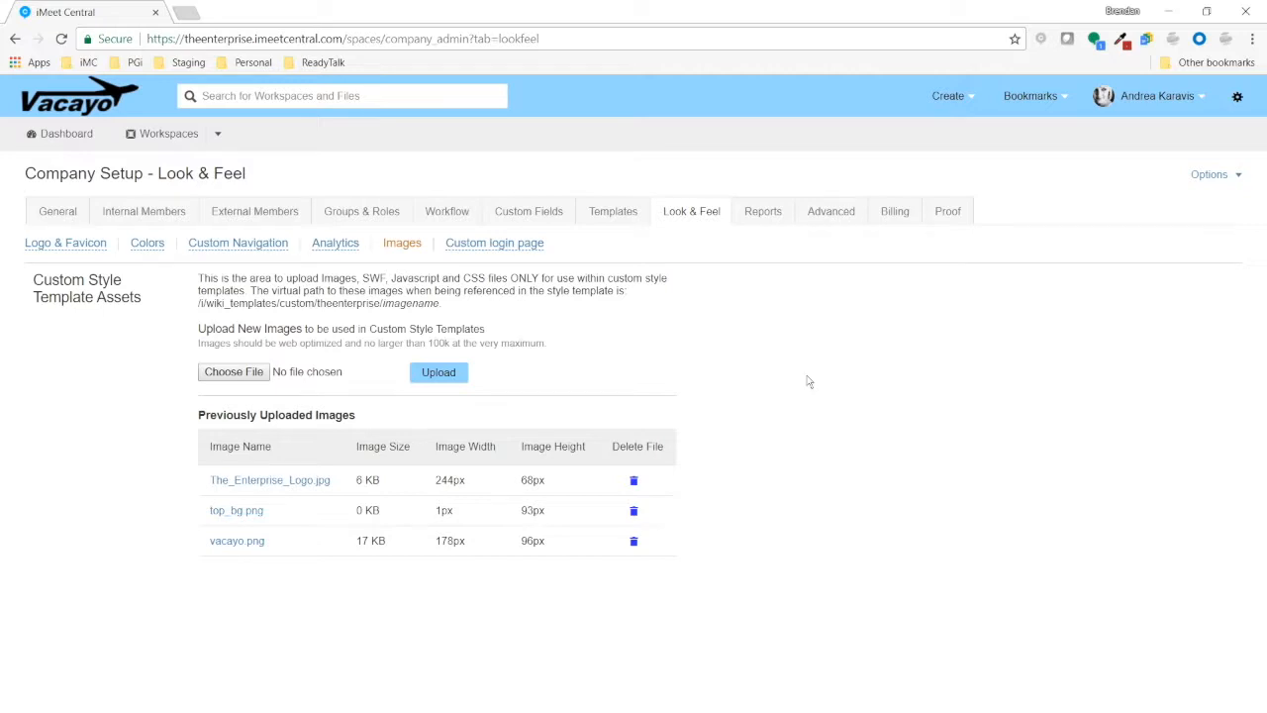
# - Open the Design Layout 1 workspace from the CD University group
pyautogui.click(218, 135)
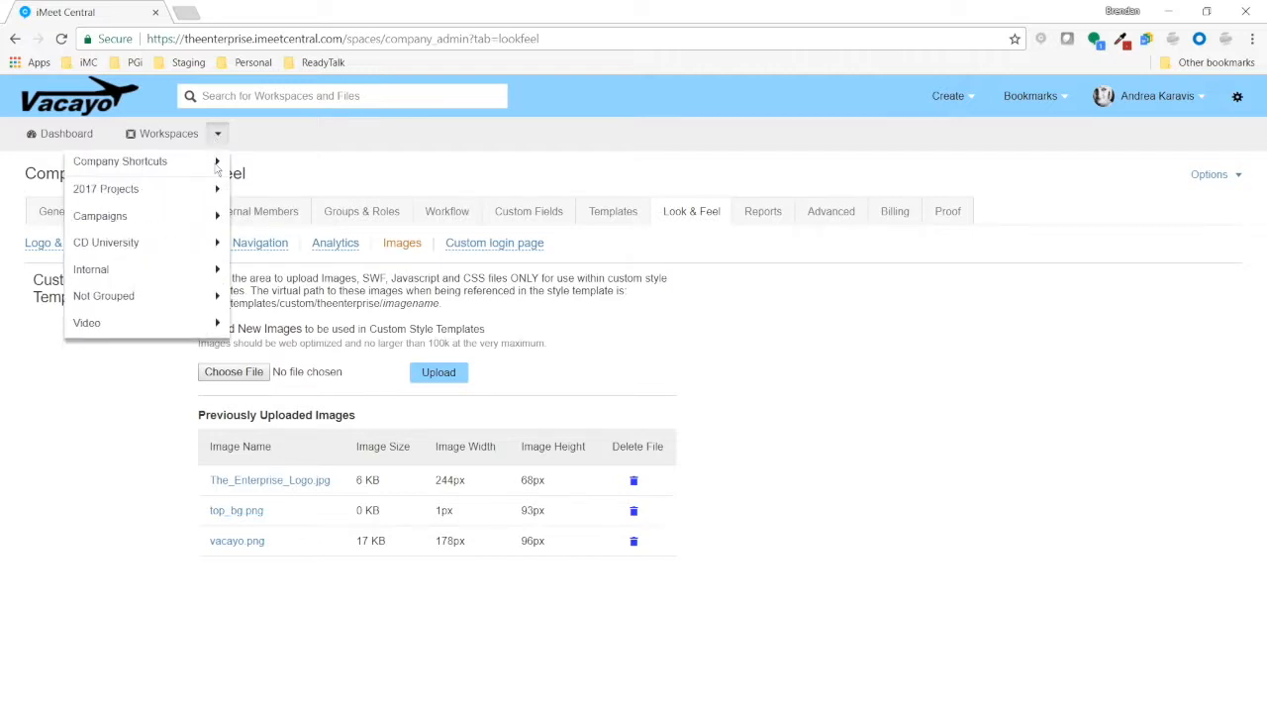
pyautogui.click(216, 245)
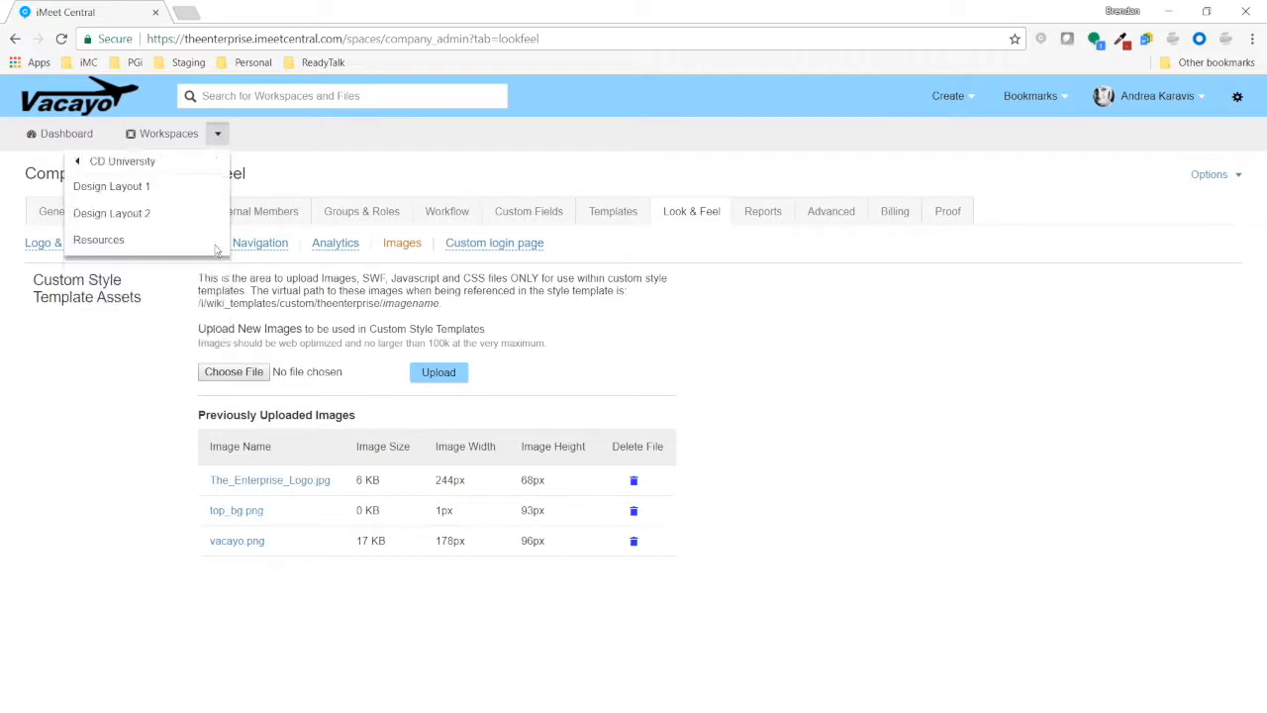
pyautogui.click(148, 187)
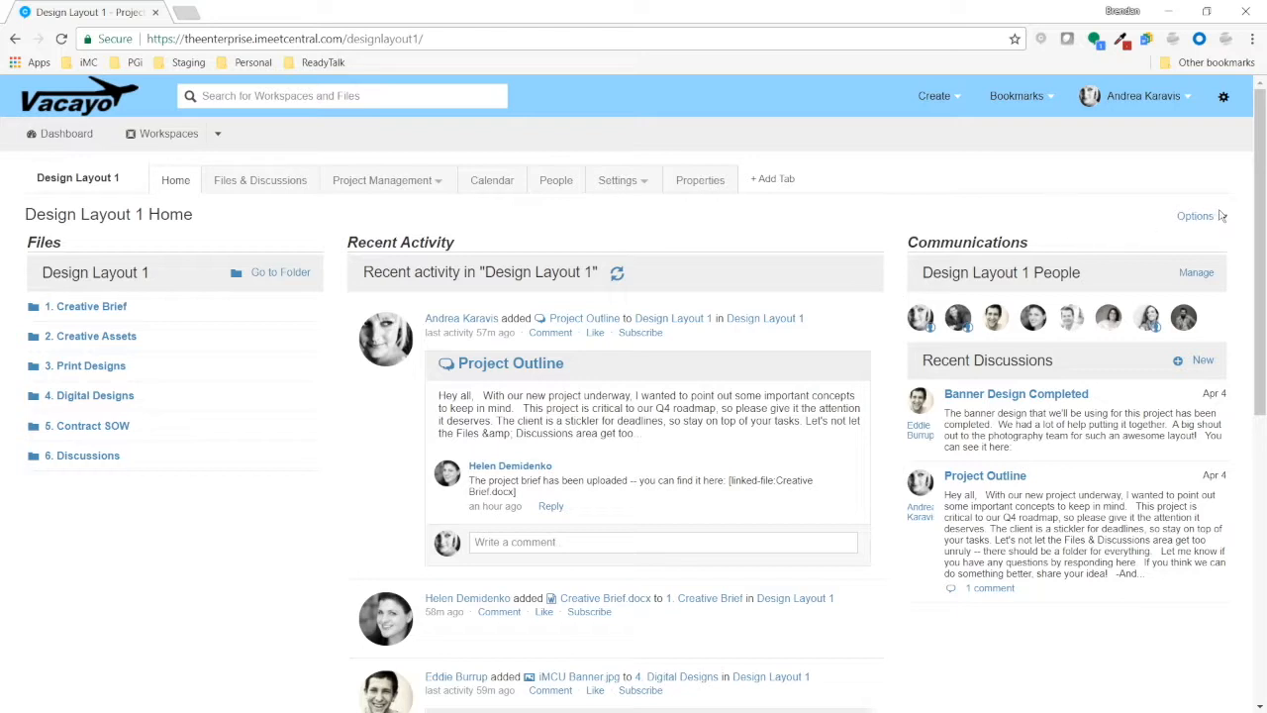
# - Try to change the text color of the Files heading in the workspace home page's customization editor
pyautogui.click(1227, 217)
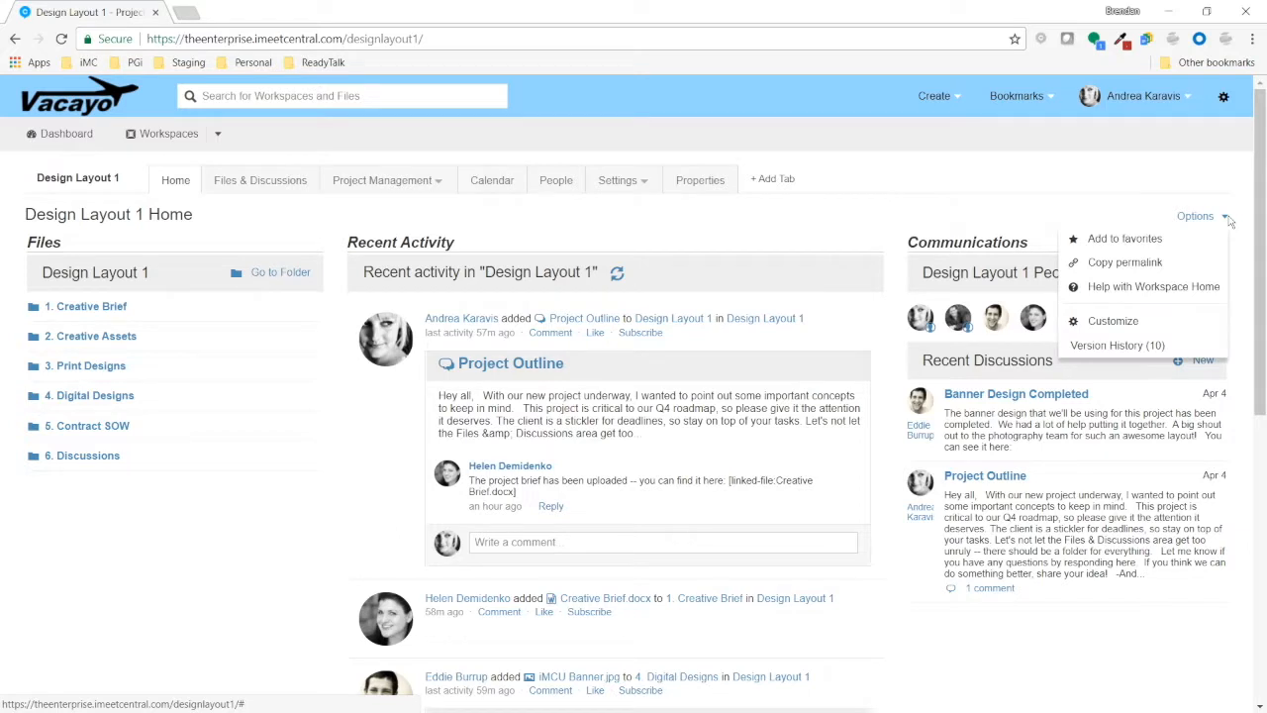
pyautogui.click(1132, 327)
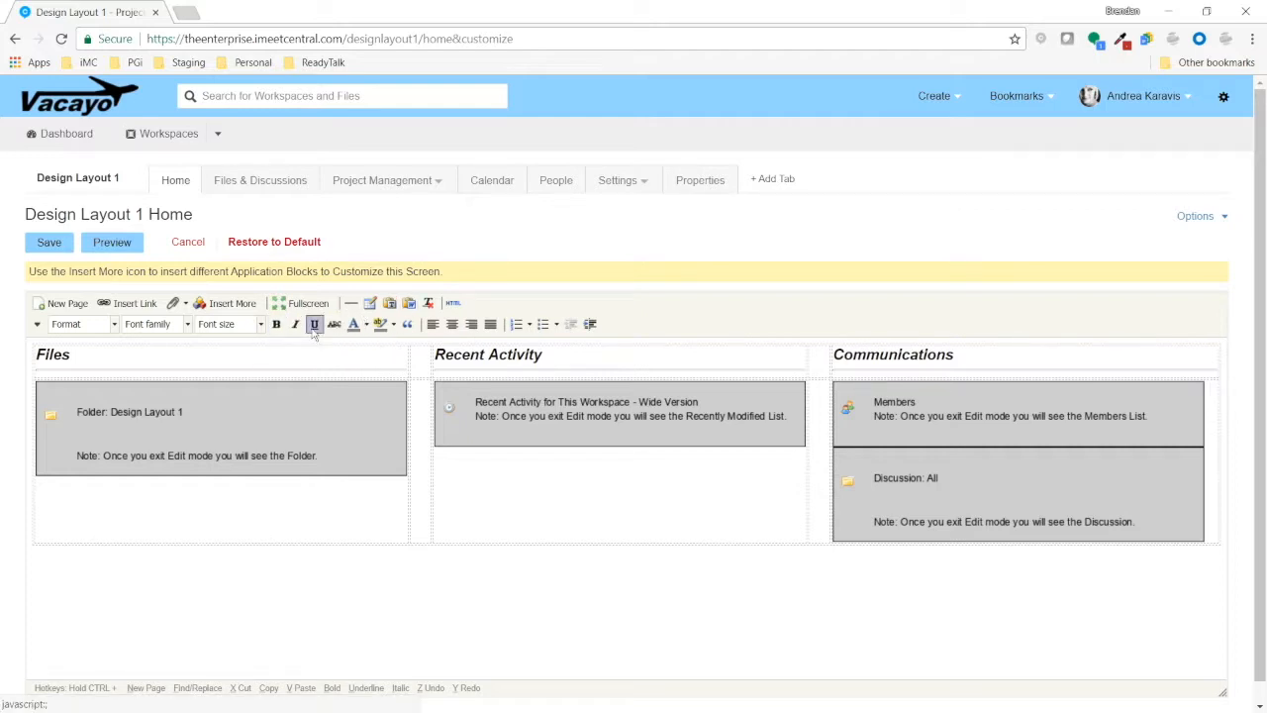
pyautogui.moveTo(72, 354); pyautogui.dragTo(37, 354)
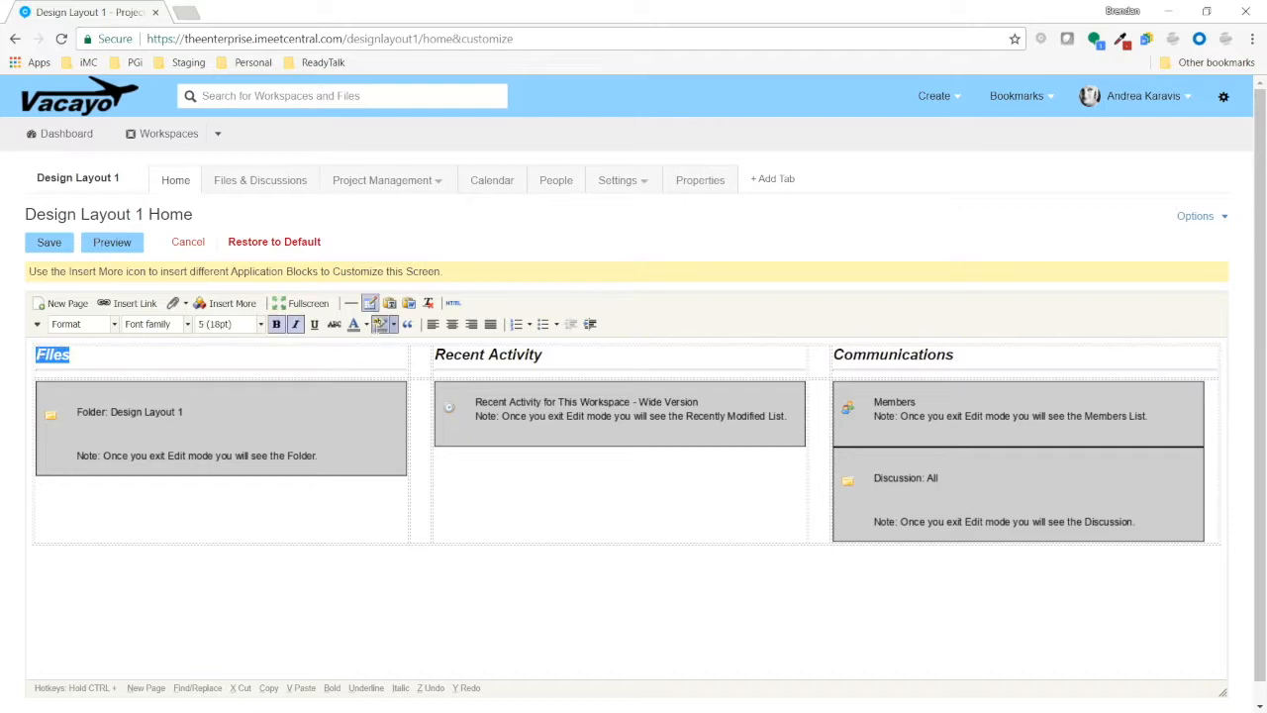
pyautogui.click(366, 324)
pyautogui.click(418, 380)
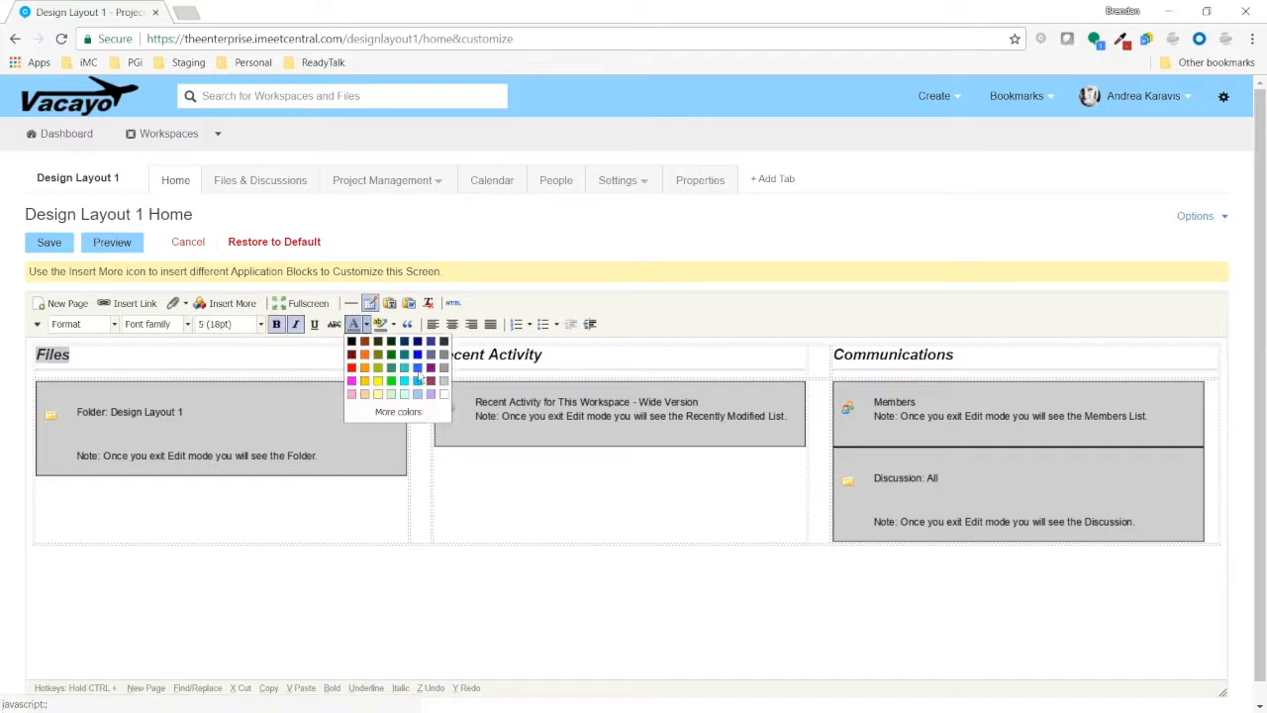
pyautogui.click(556, 484)
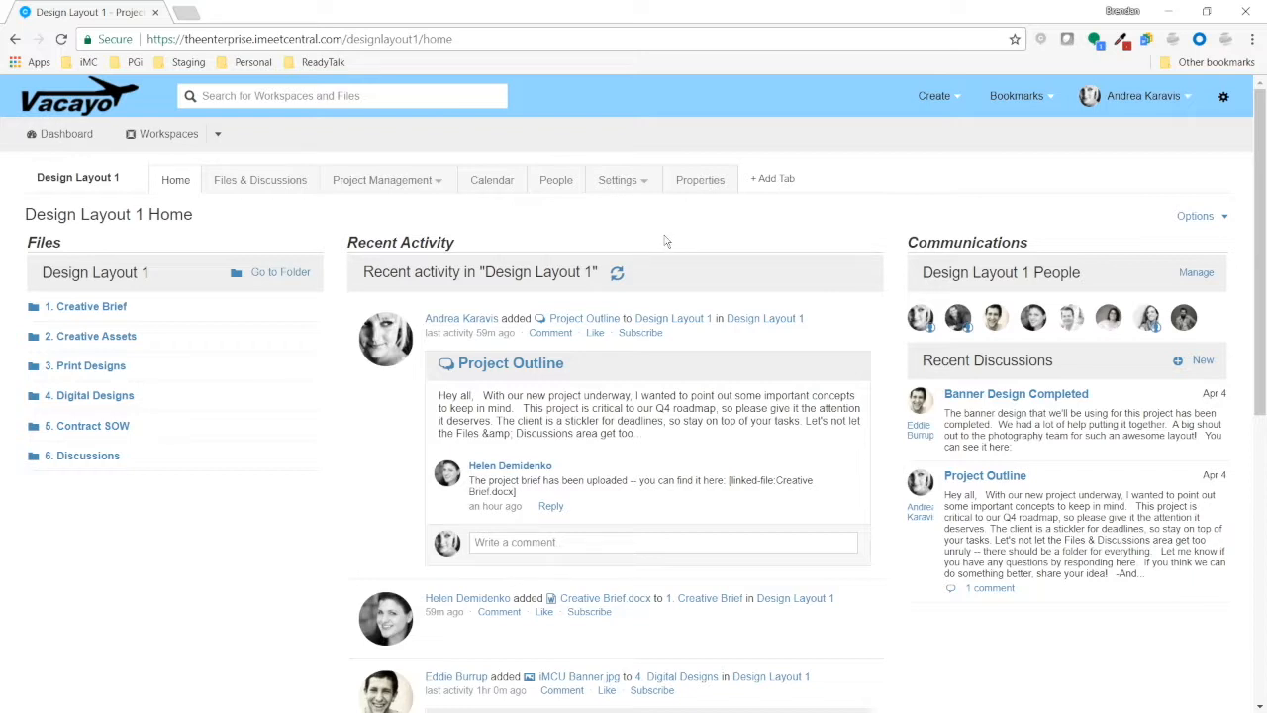
pyautogui.click(996, 364)
# - Open the Design Layout 1 home page for customization again and add an empty line above the three columns
pyautogui.click(1200, 218)
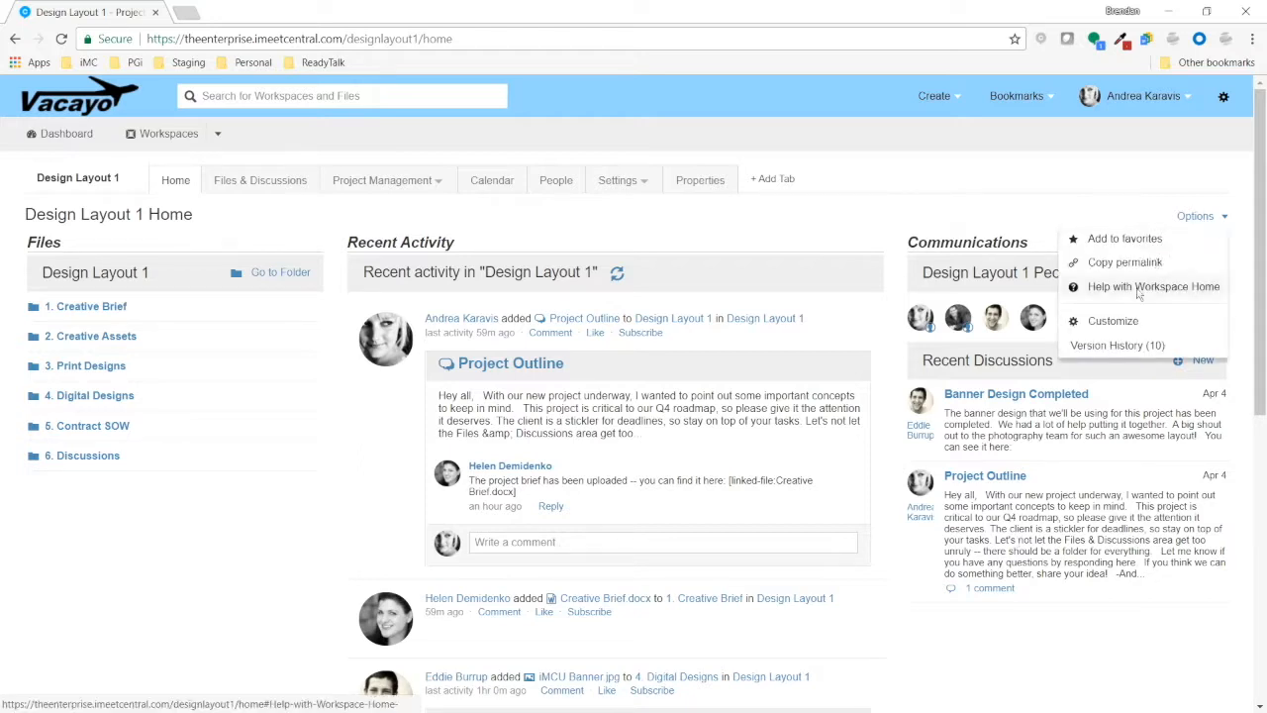
pyautogui.click(1130, 329)
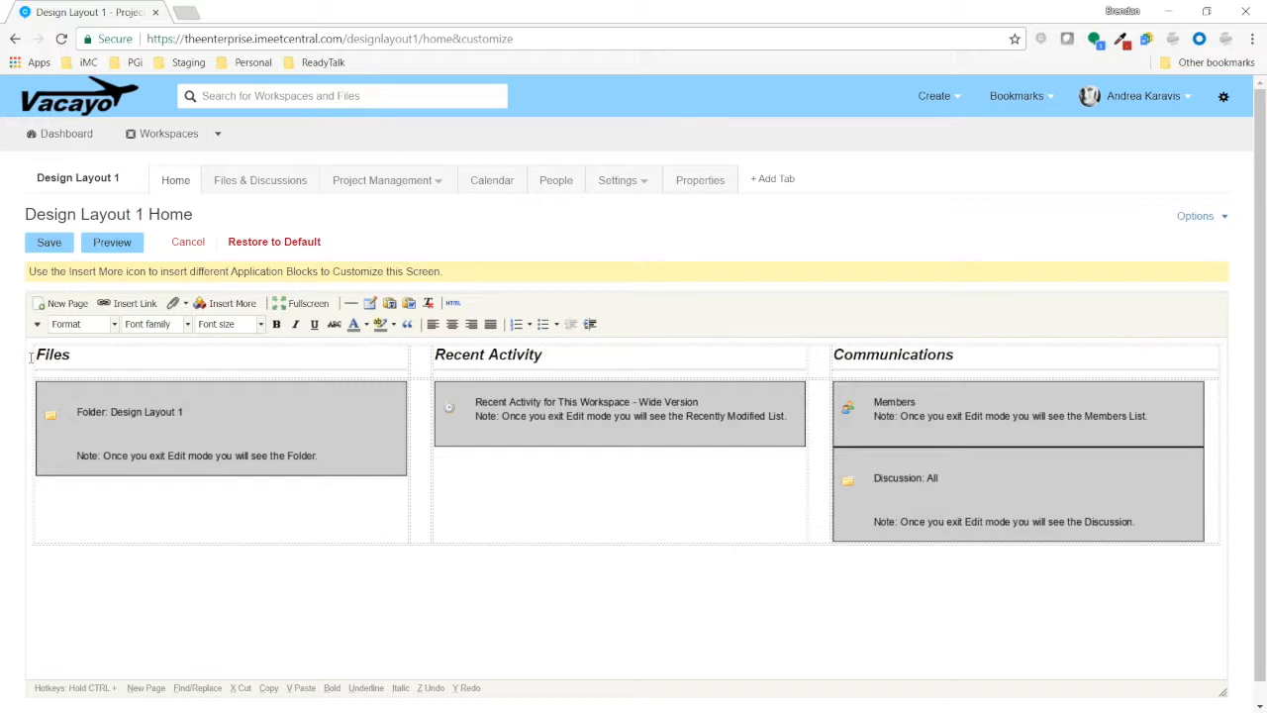
pyautogui.click(30, 358)
pyautogui.write('aaaa')
pyautogui.press('BackSpace')
pyautogui.press('BackSpace')
pyautogui.press('BackSpace')
pyautogui.press('BackSpace')
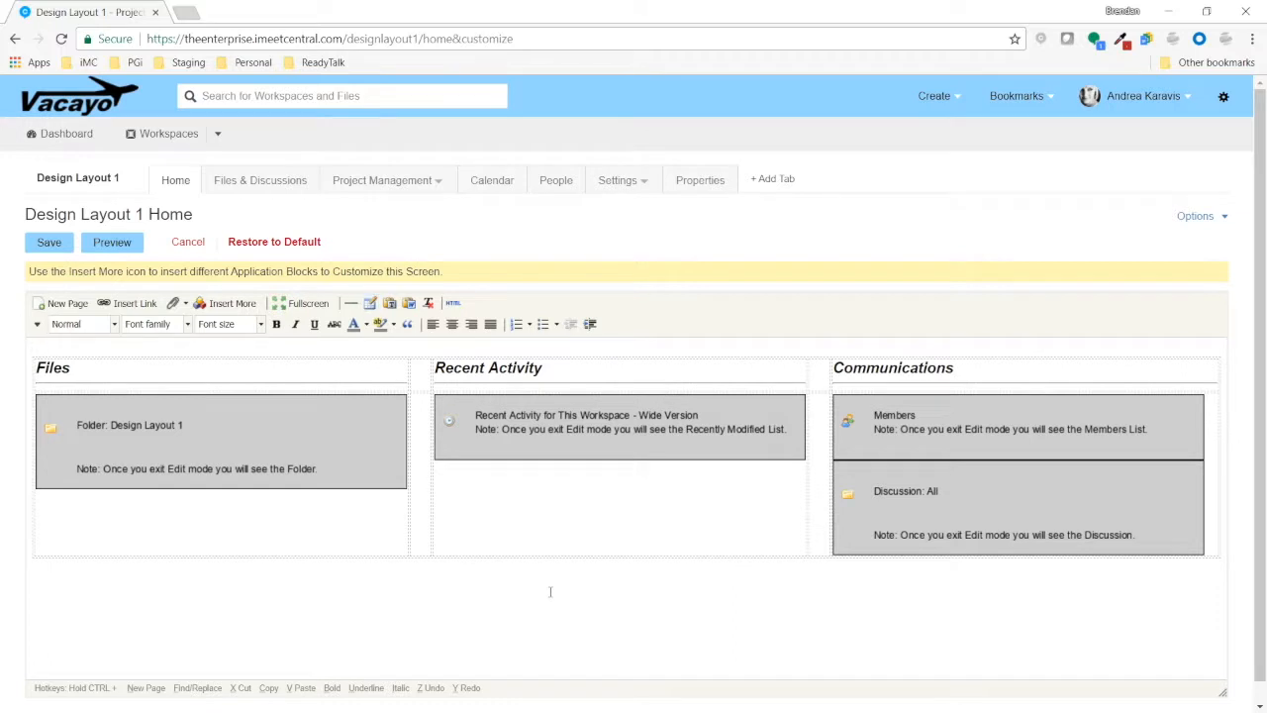
# - Insert an Overdue/upcoming activities block above the columns, filtered to All Upcoming in THIS workspace and showing the next 7 days
pyautogui.click(231, 303)
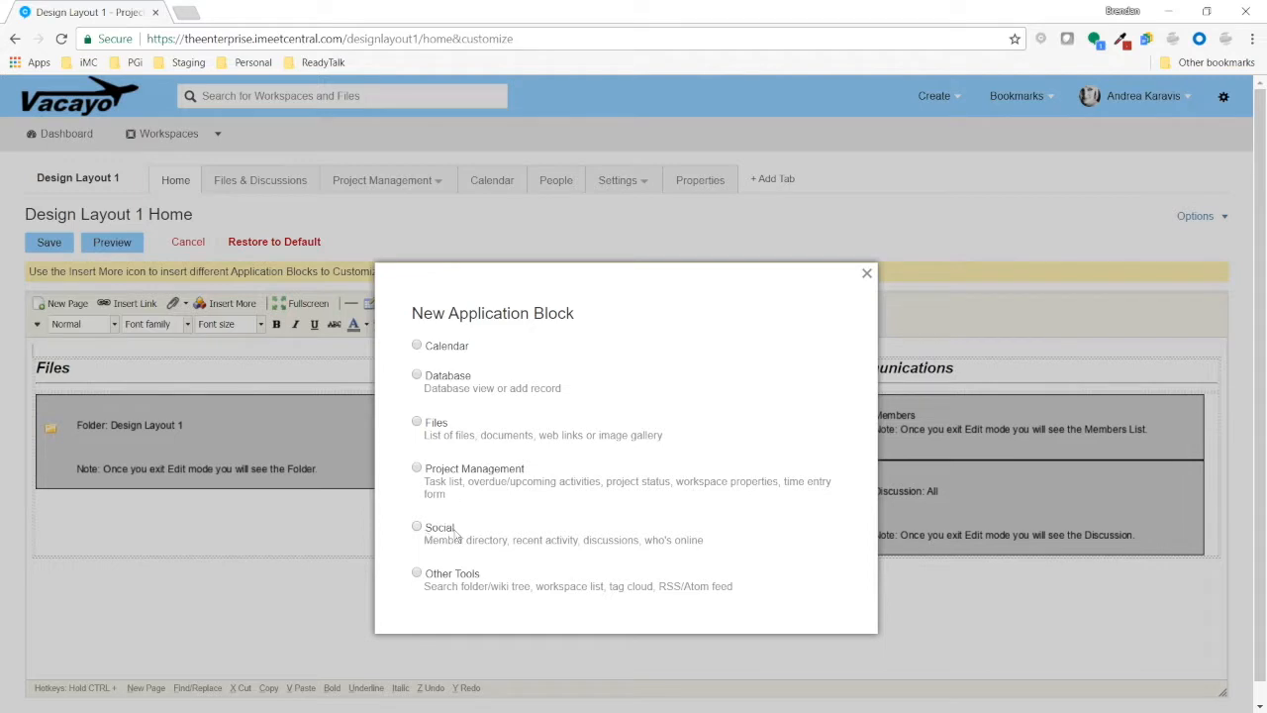
pyautogui.click(416, 468)
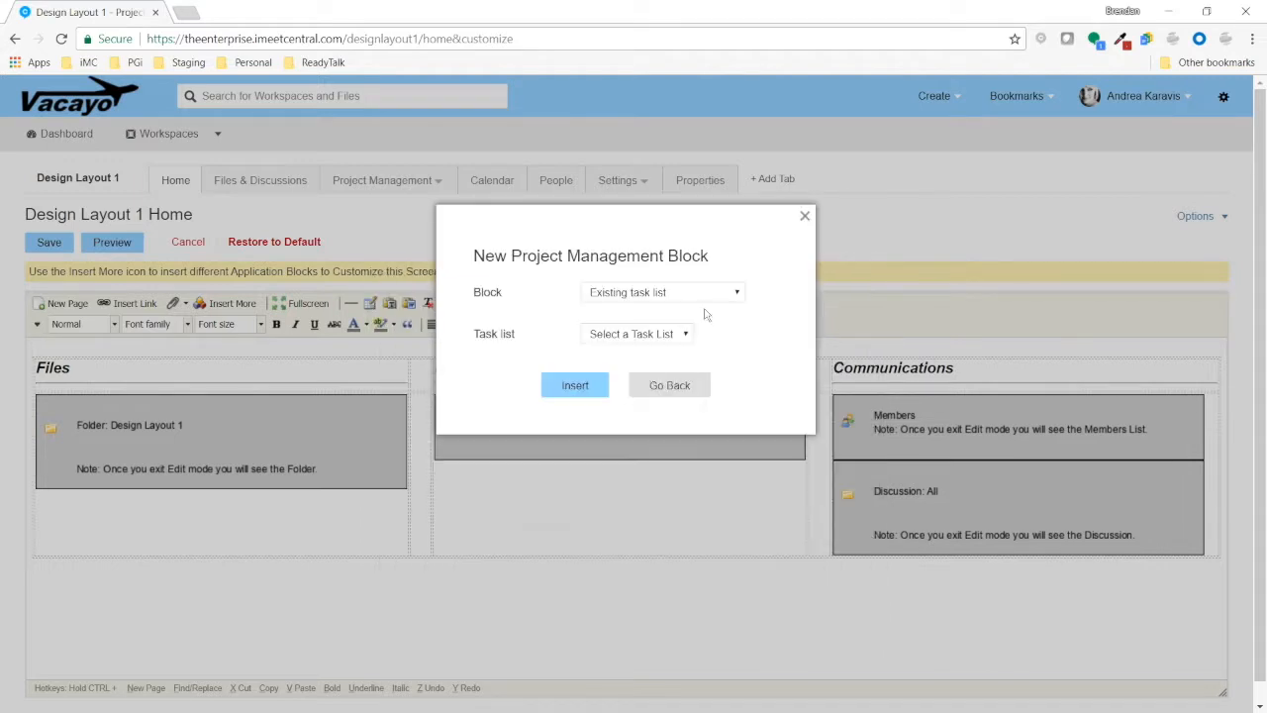
pyautogui.click(707, 299)
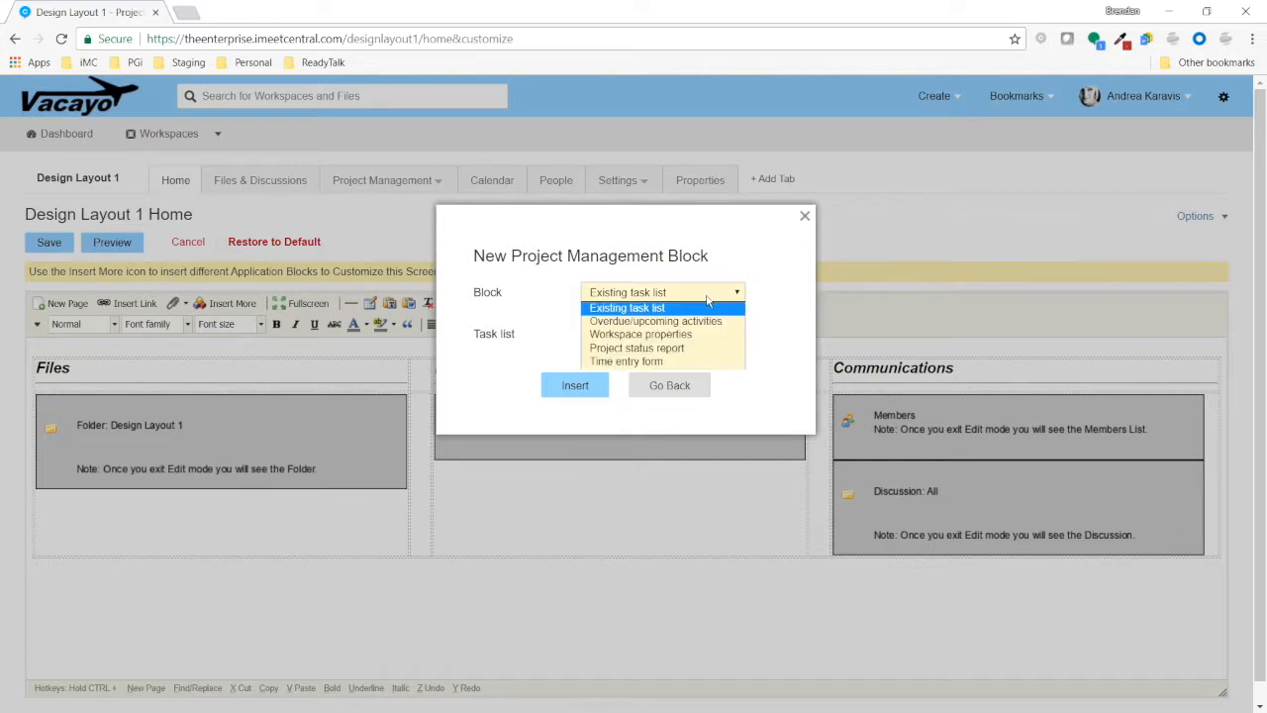
pyautogui.click(723, 321)
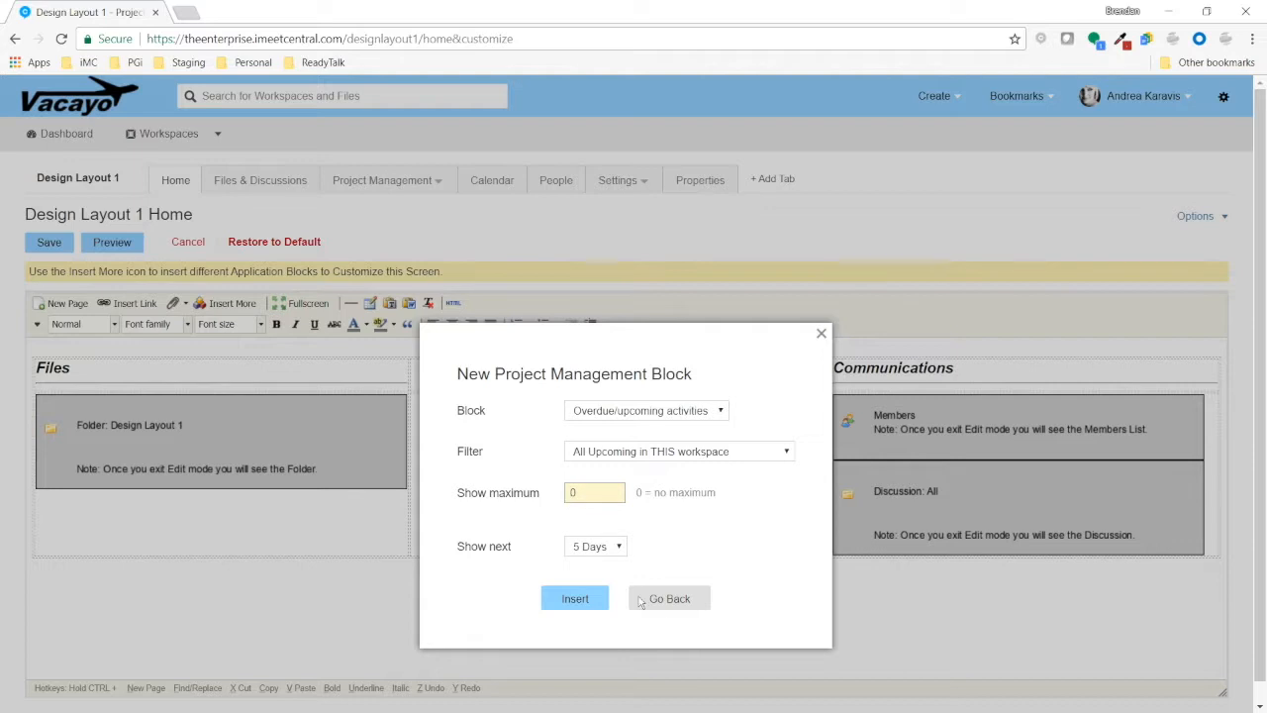
pyautogui.click(623, 550)
pyautogui.click(606, 603)
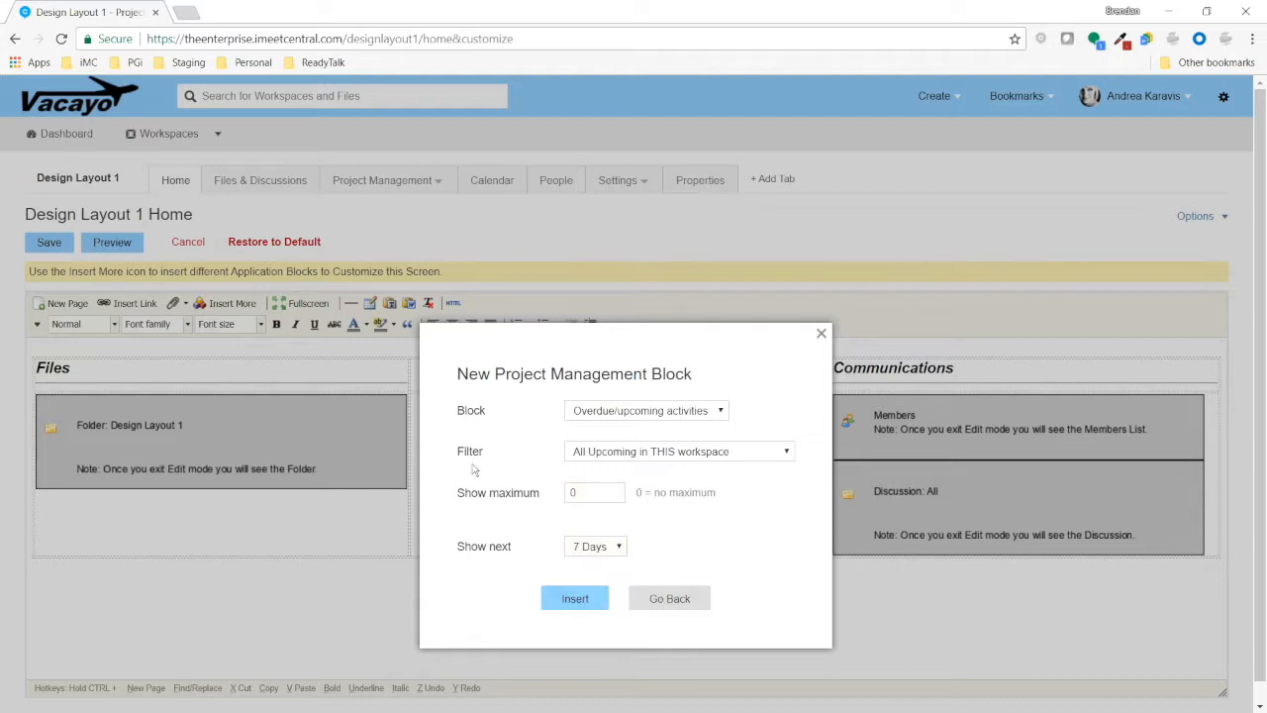
pyautogui.click(789, 454)
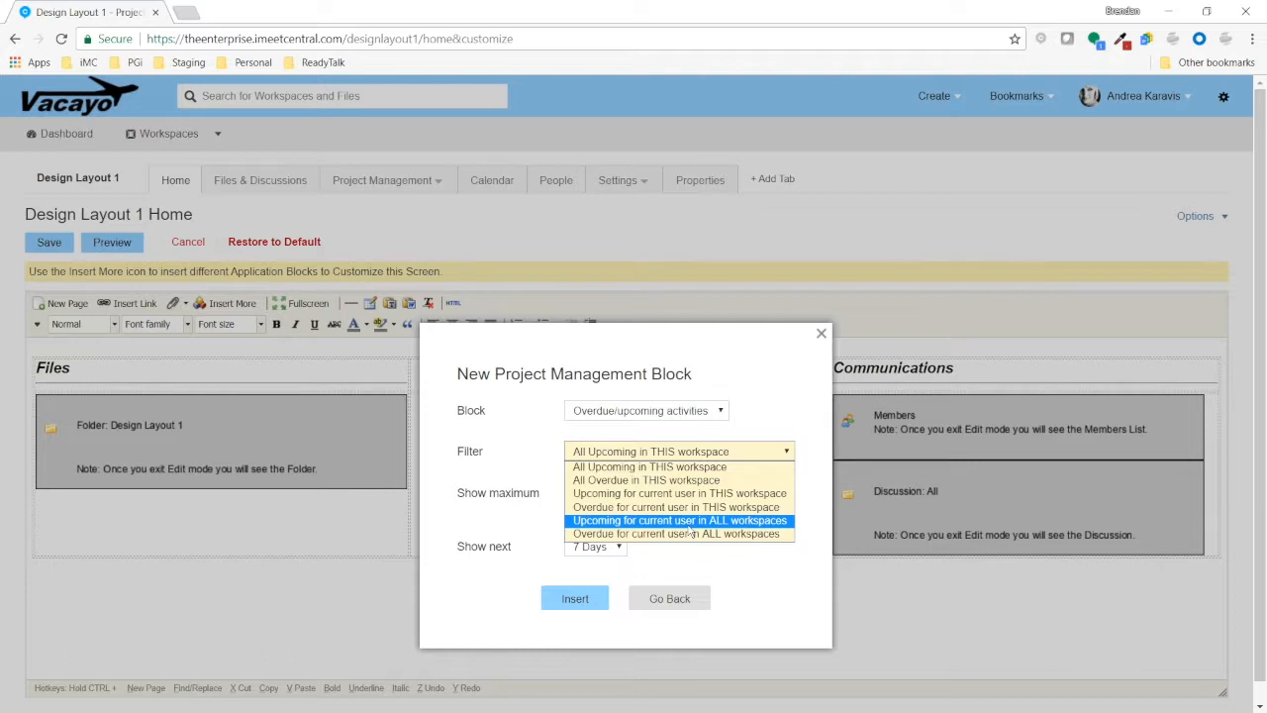
pyautogui.click(694, 467)
pyautogui.click(590, 600)
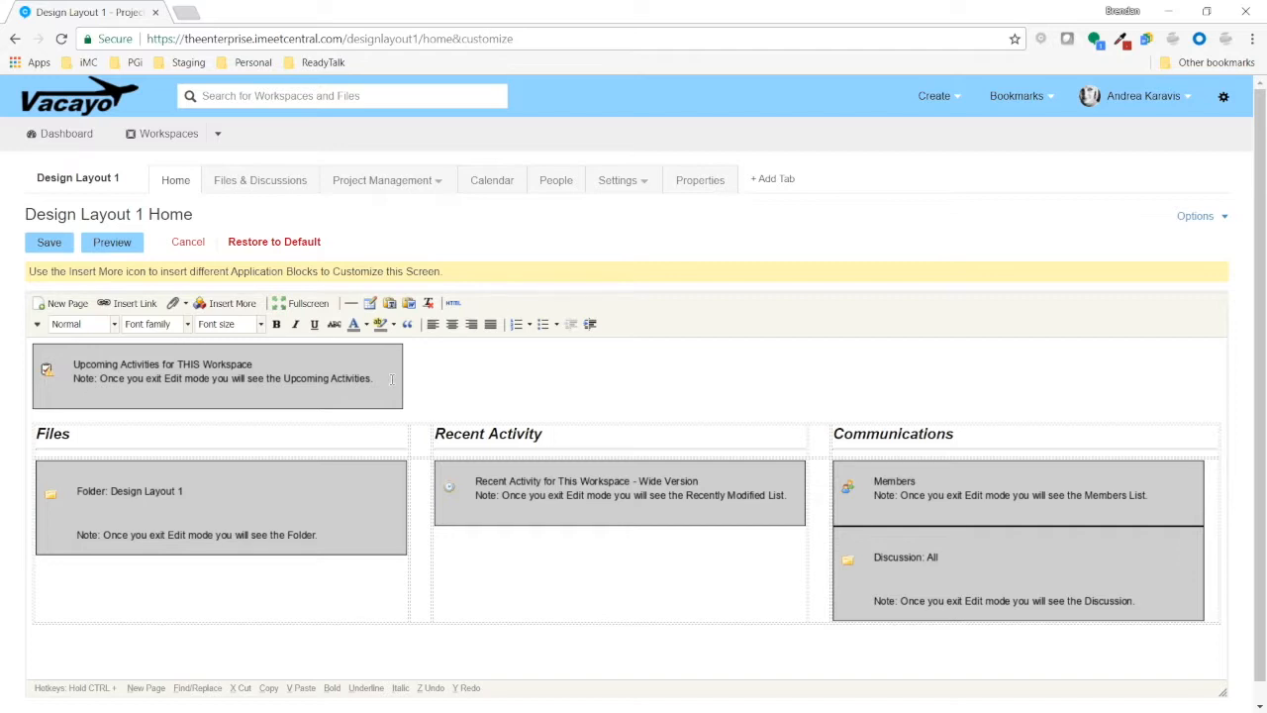
# - Save the customized workspace home page and review its layout
pyautogui.click(63, 242)
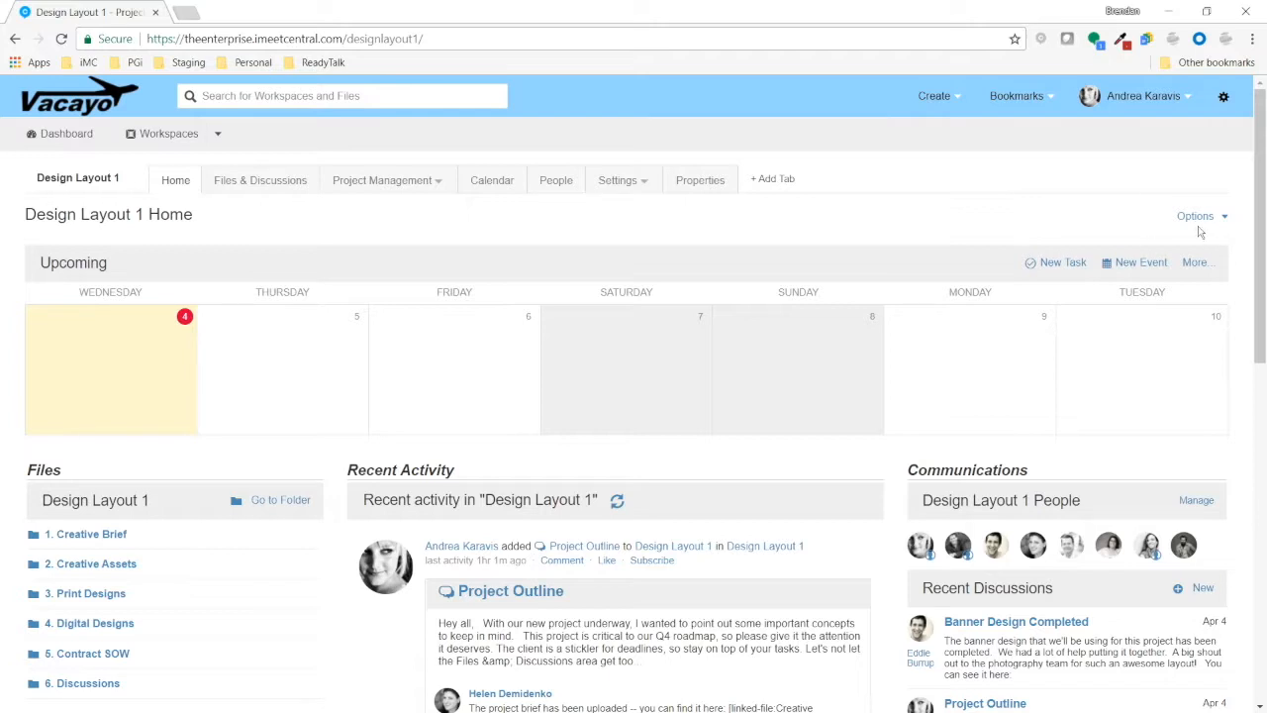
pyautogui.scroll(-3, 684, 535)
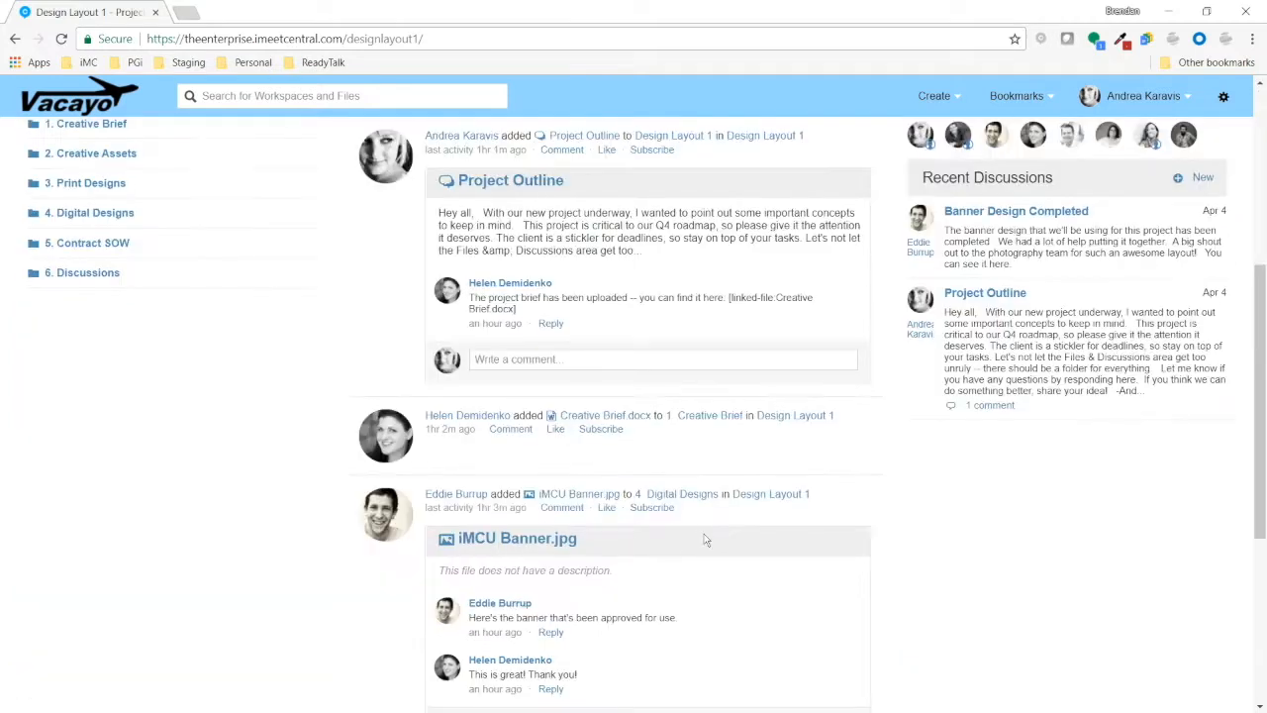
pyautogui.scroll(3, 719, 564)
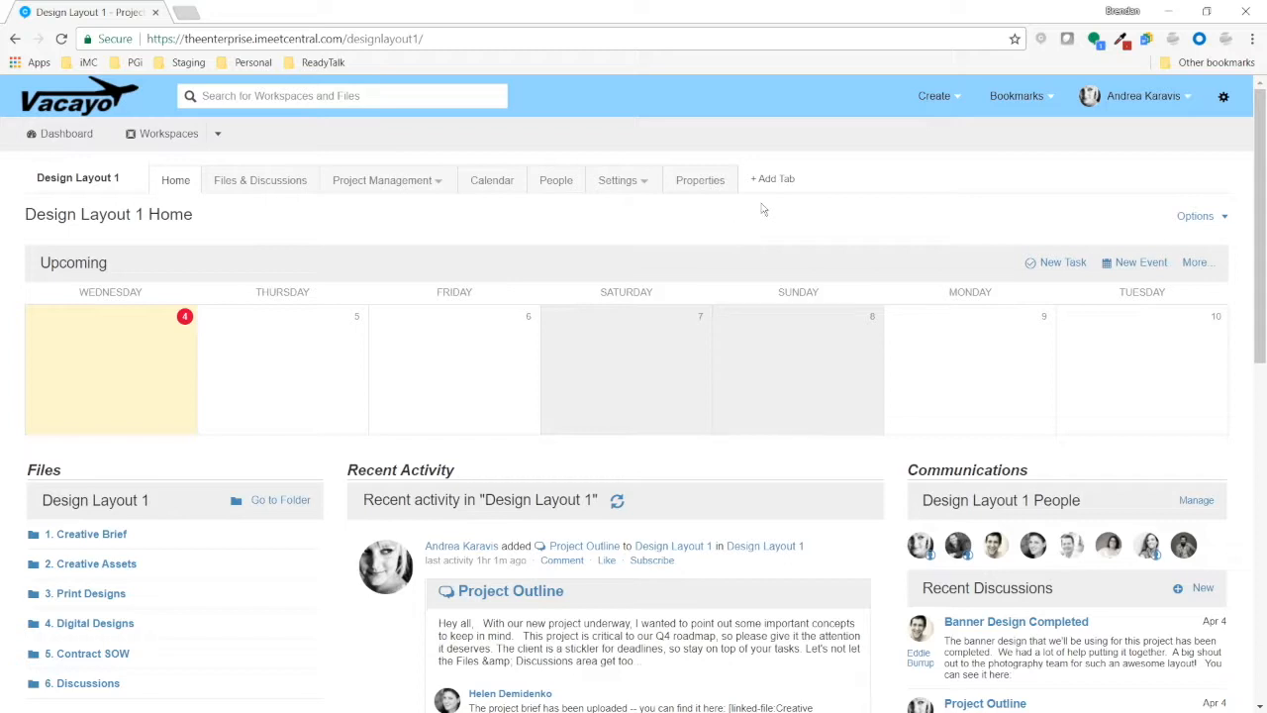
# - Review the saved Design Layout 1 home page, from the upcoming week calendar down to the Files, Recent Activity and Communications columns
pyautogui.scroll(-1, 762, 209)
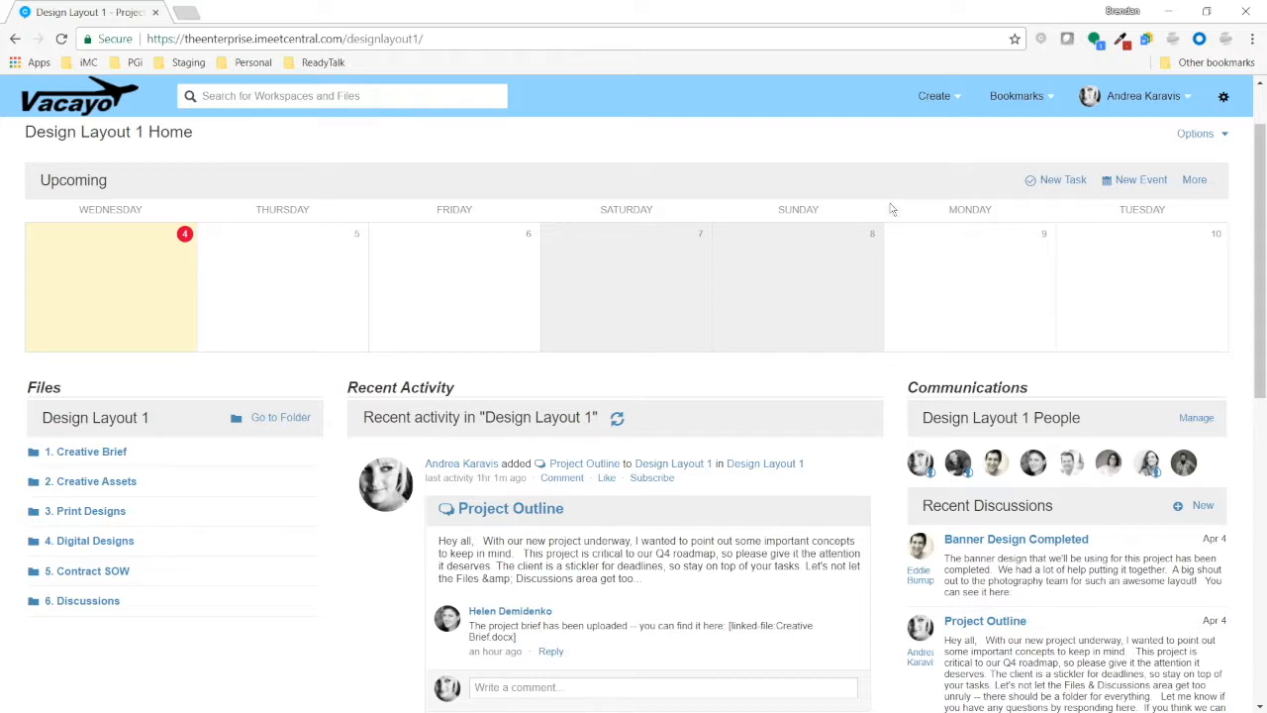
pyautogui.scroll(1, 891, 203)
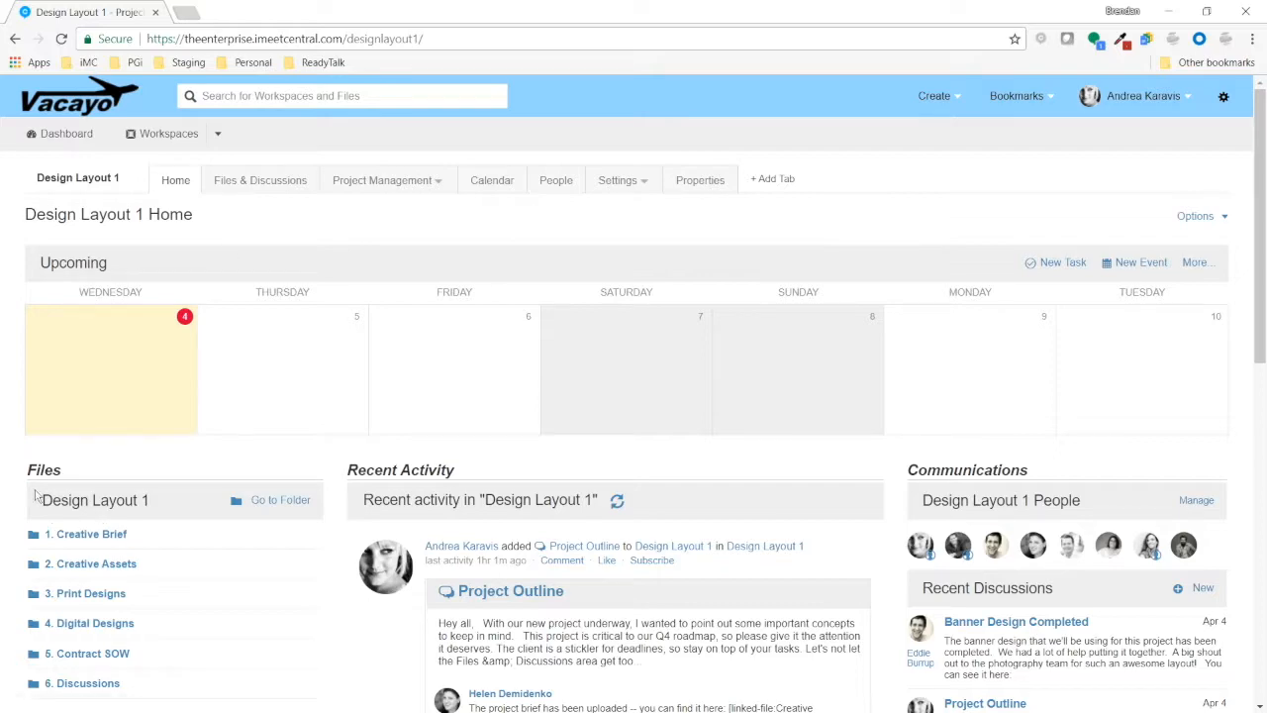
pyautogui.scroll(-3, 94, 534)
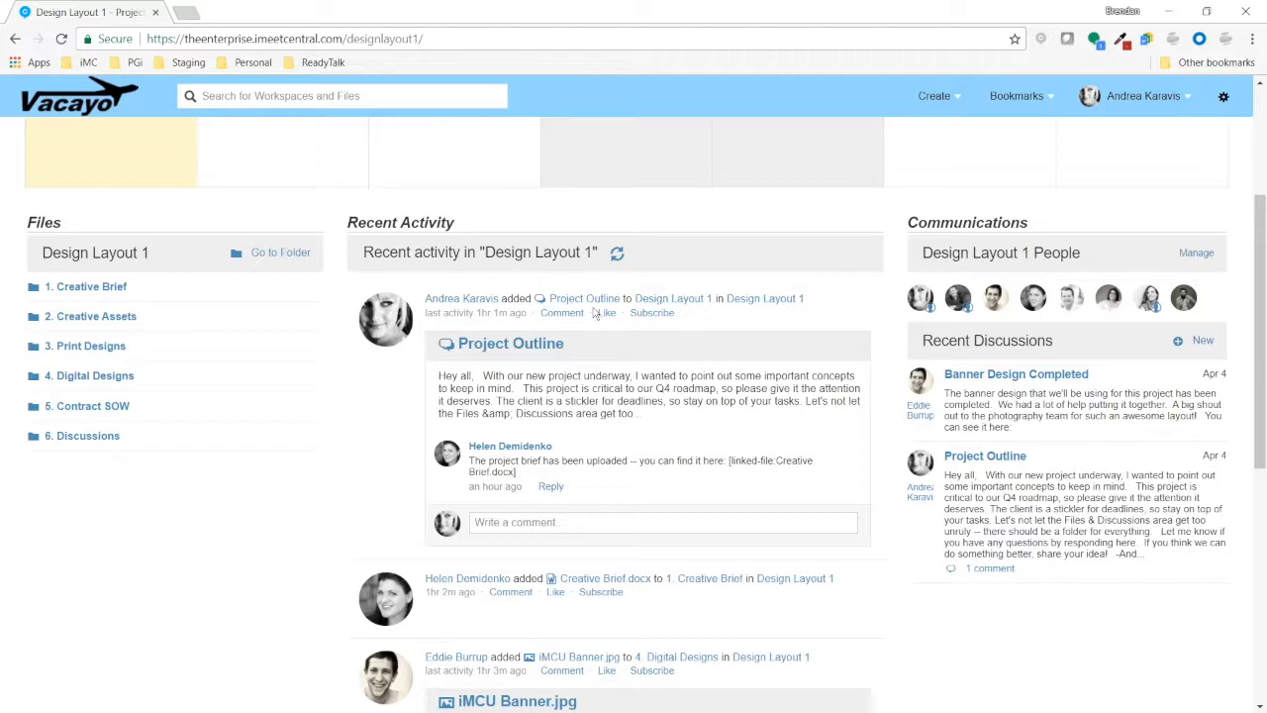
pyautogui.moveTo(931, 341); pyautogui.dragTo(1060, 341)
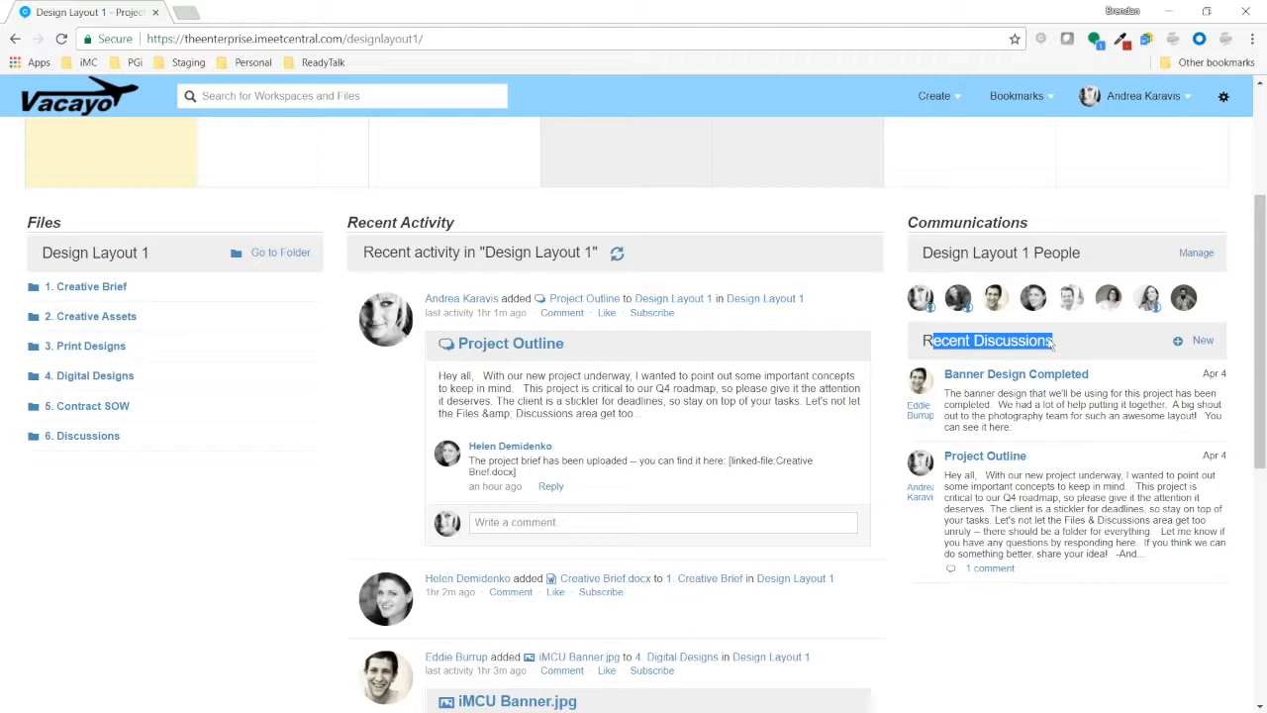
pyautogui.click(1052, 342)
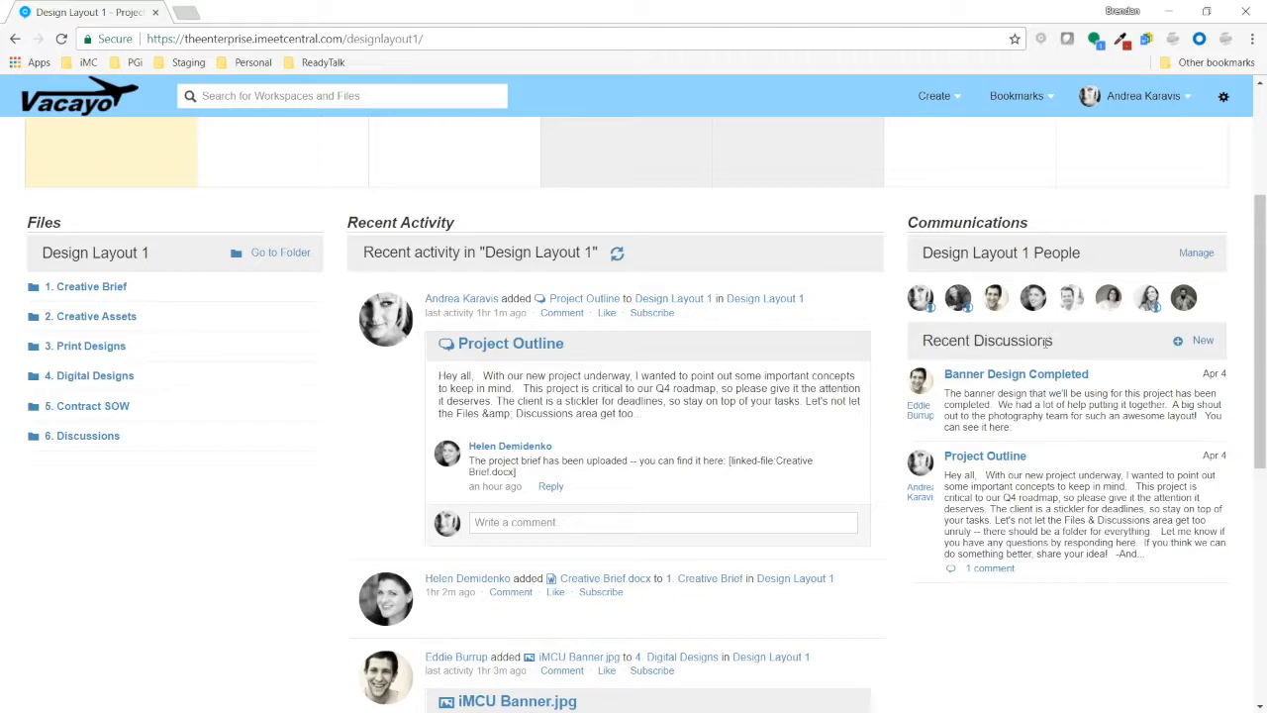
pyautogui.scroll(3, 976, 339)
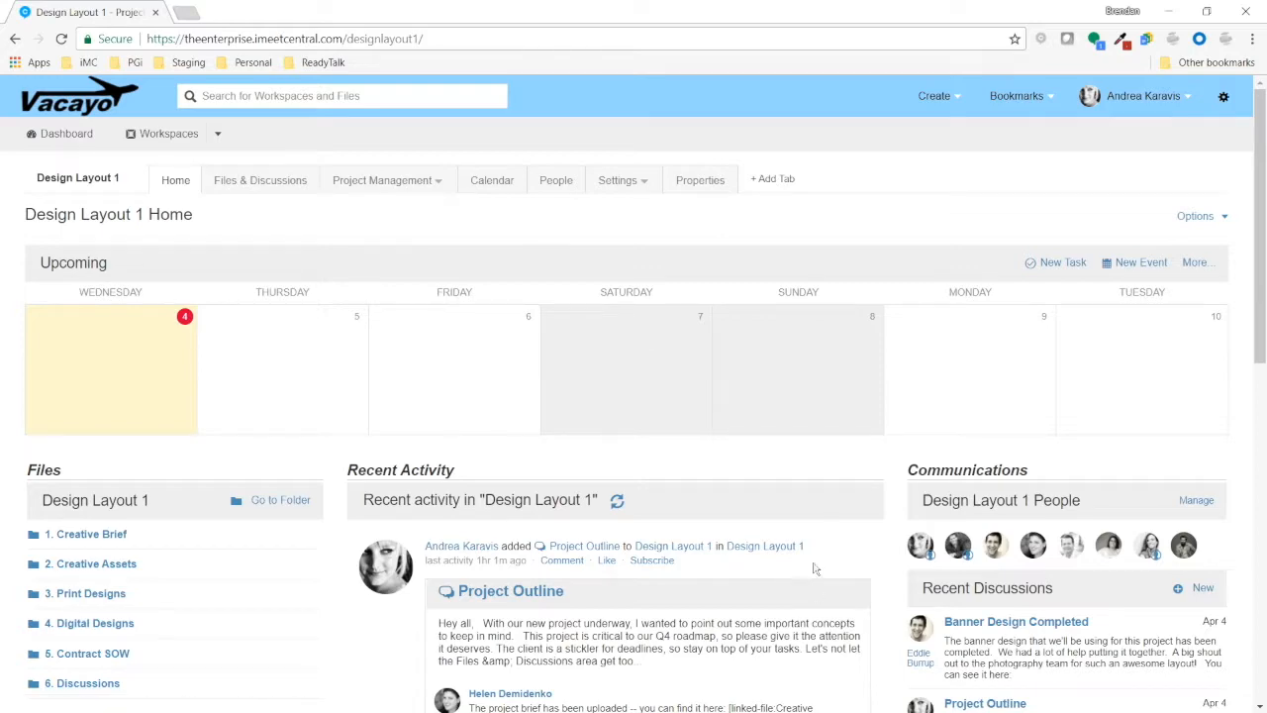
pyautogui.scroll(-1, 212, 291)
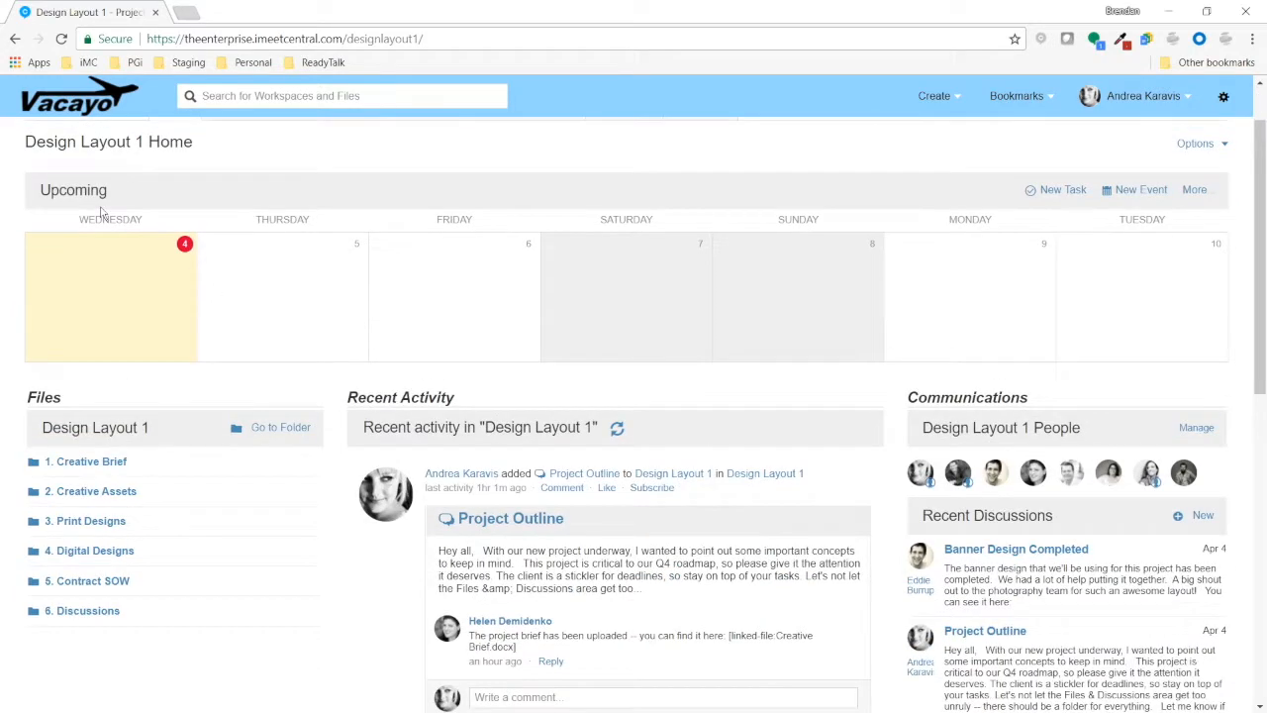
pyautogui.scroll(1, 100, 212)
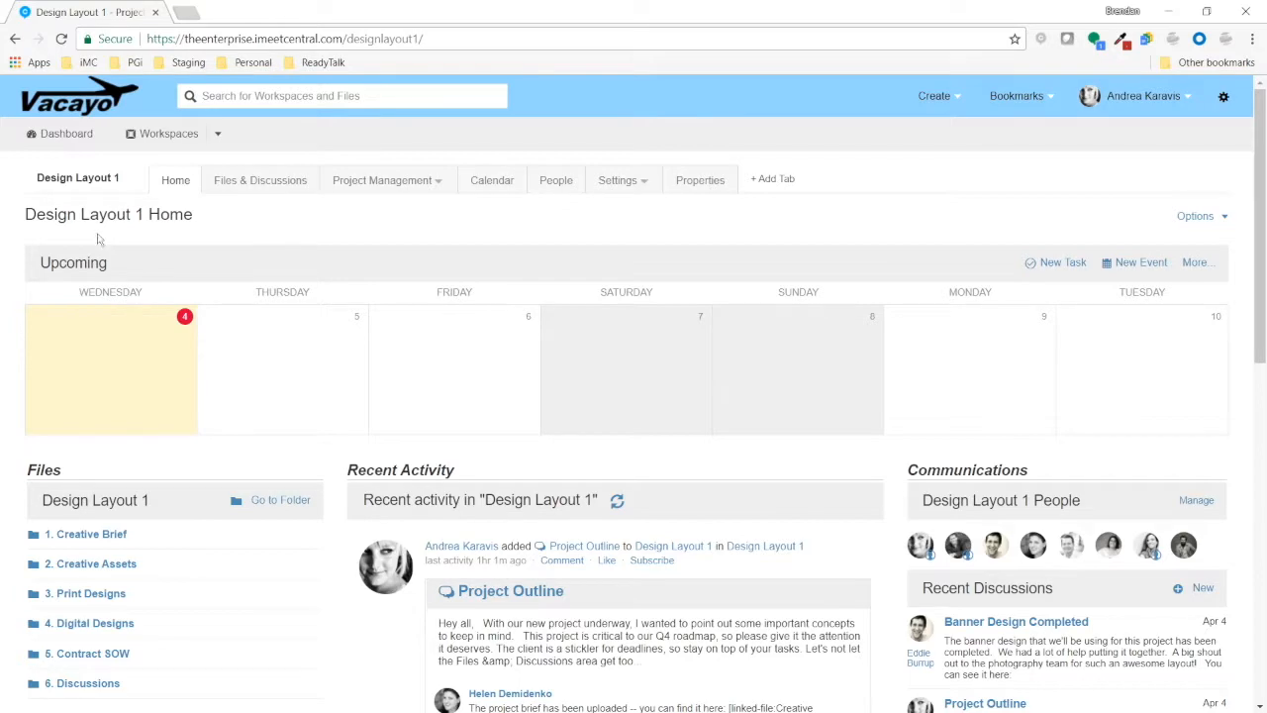
pyautogui.scroll(-2, 1108, 287)
pyautogui.scroll(2, 854, 282)
pyautogui.scroll(-3, 914, 228)
pyautogui.scroll(3, 890, 198)
# - Remove the Upcoming Activities block above the three columns of the workspace home page and save the customization
pyautogui.click(1195, 216)
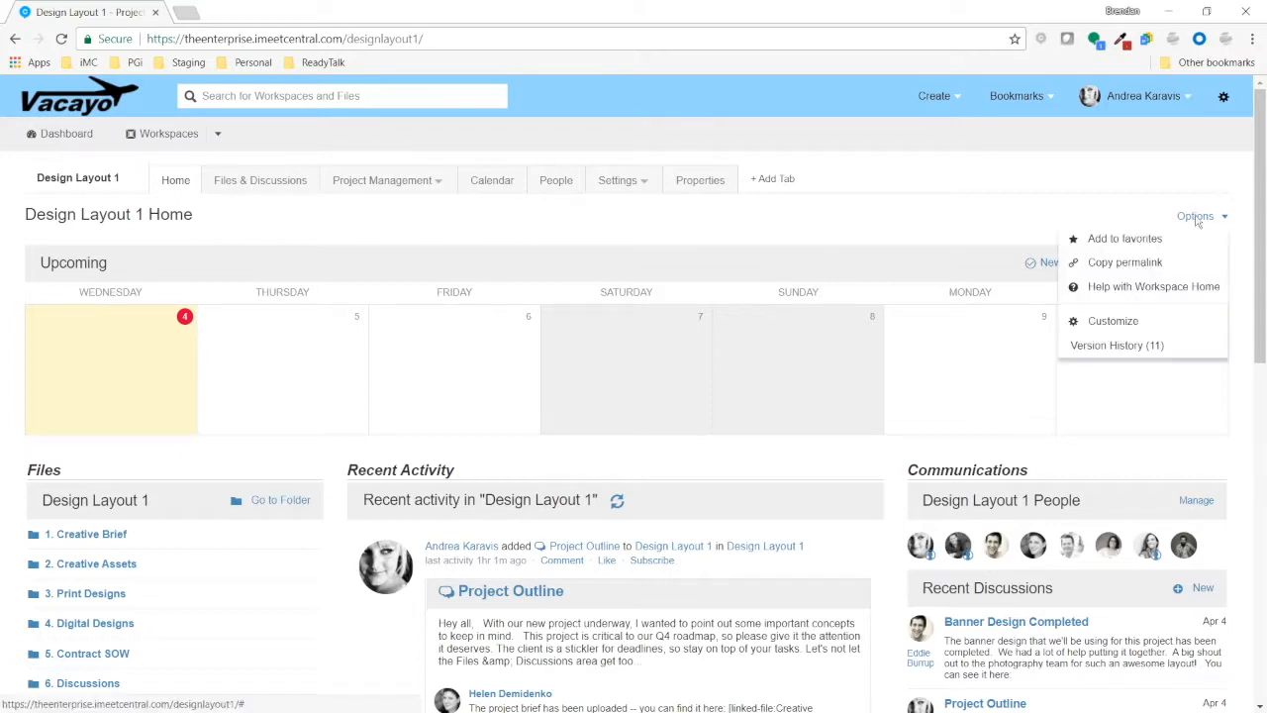
pyautogui.click(1116, 320)
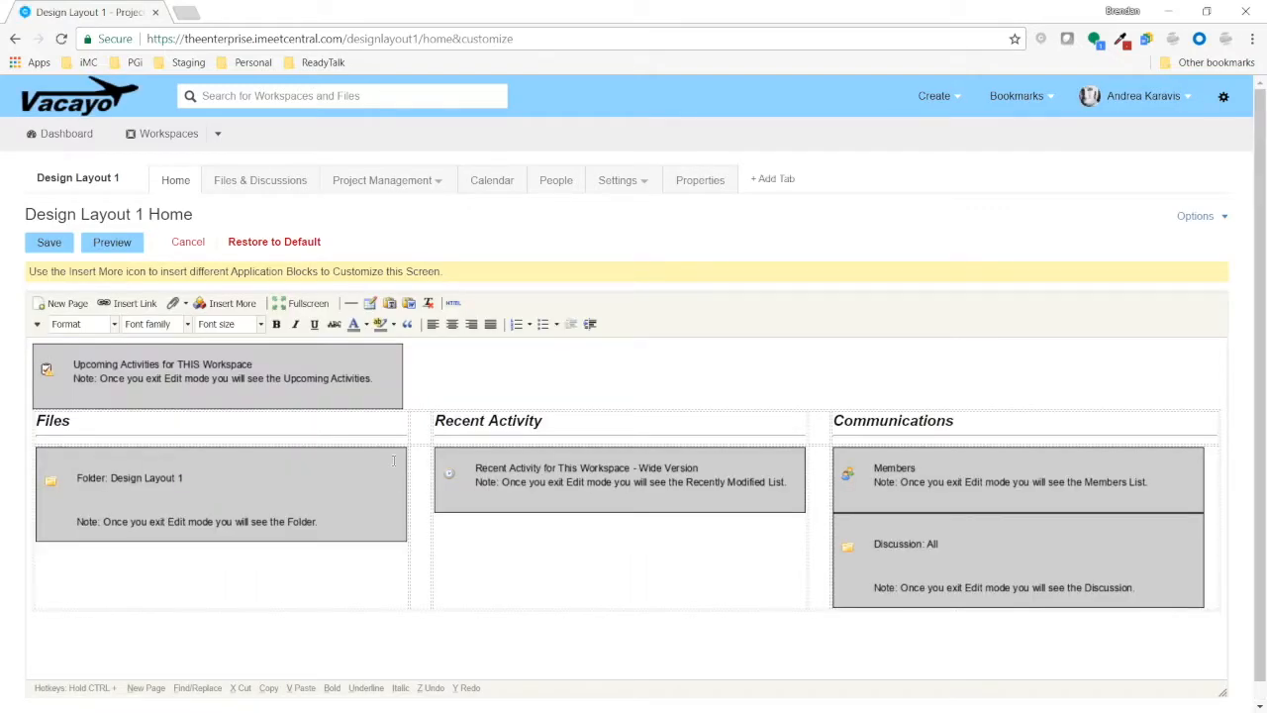
pyautogui.click(408, 396)
pyautogui.write('aaaaa')
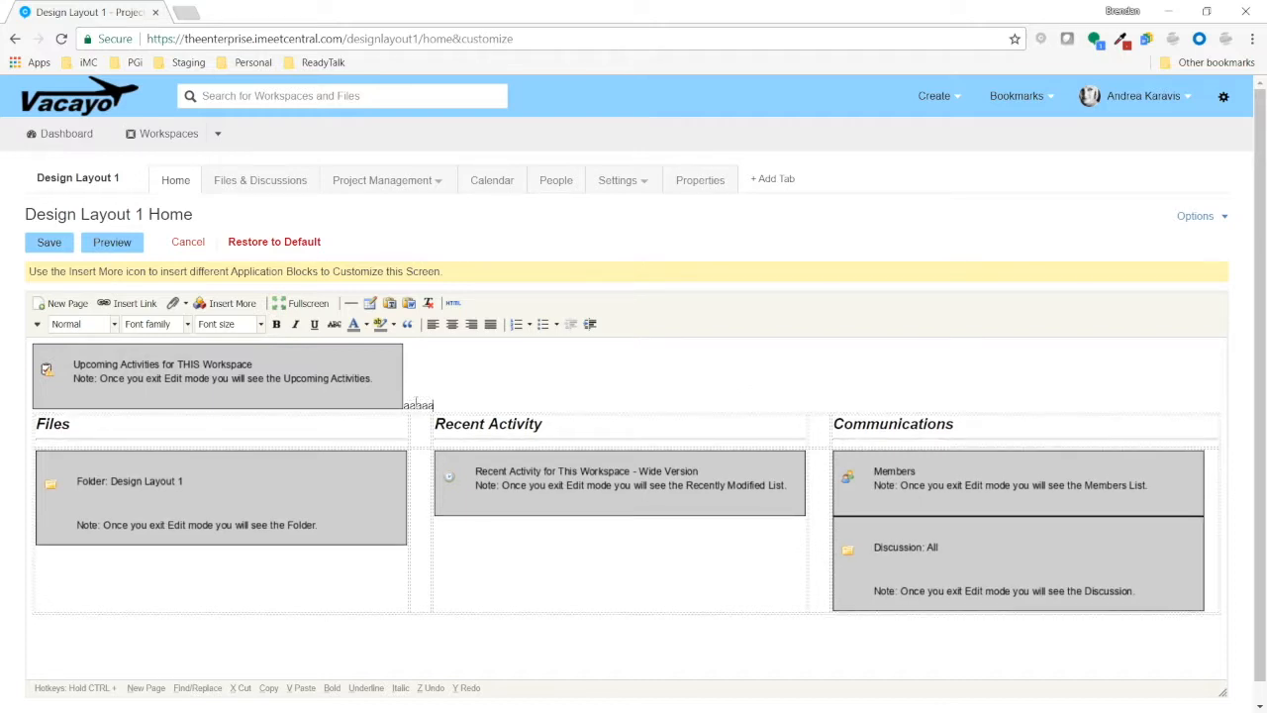
pyautogui.press('BackSpace')
pyautogui.press('BackSpace')
pyautogui.press('BackSpace')
pyautogui.press('BackSpace')
pyautogui.press('BackSpace')
pyautogui.press('BackSpace')
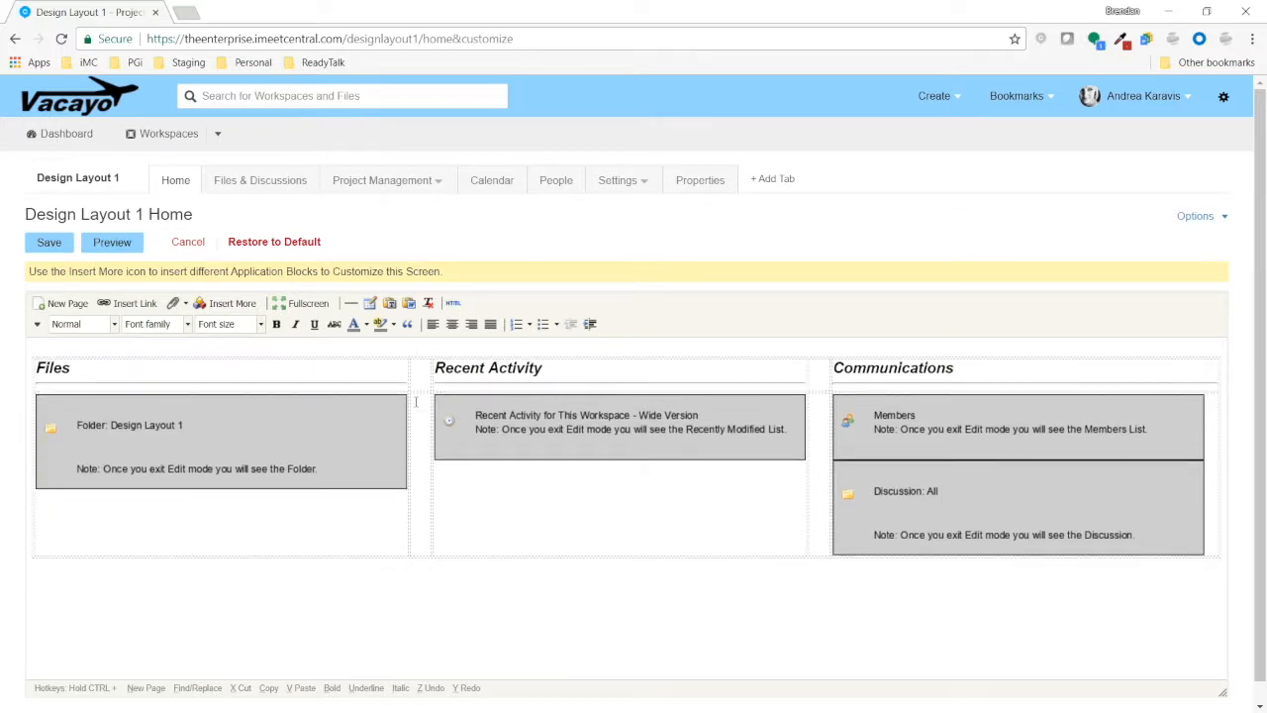
pyautogui.click(49, 243)
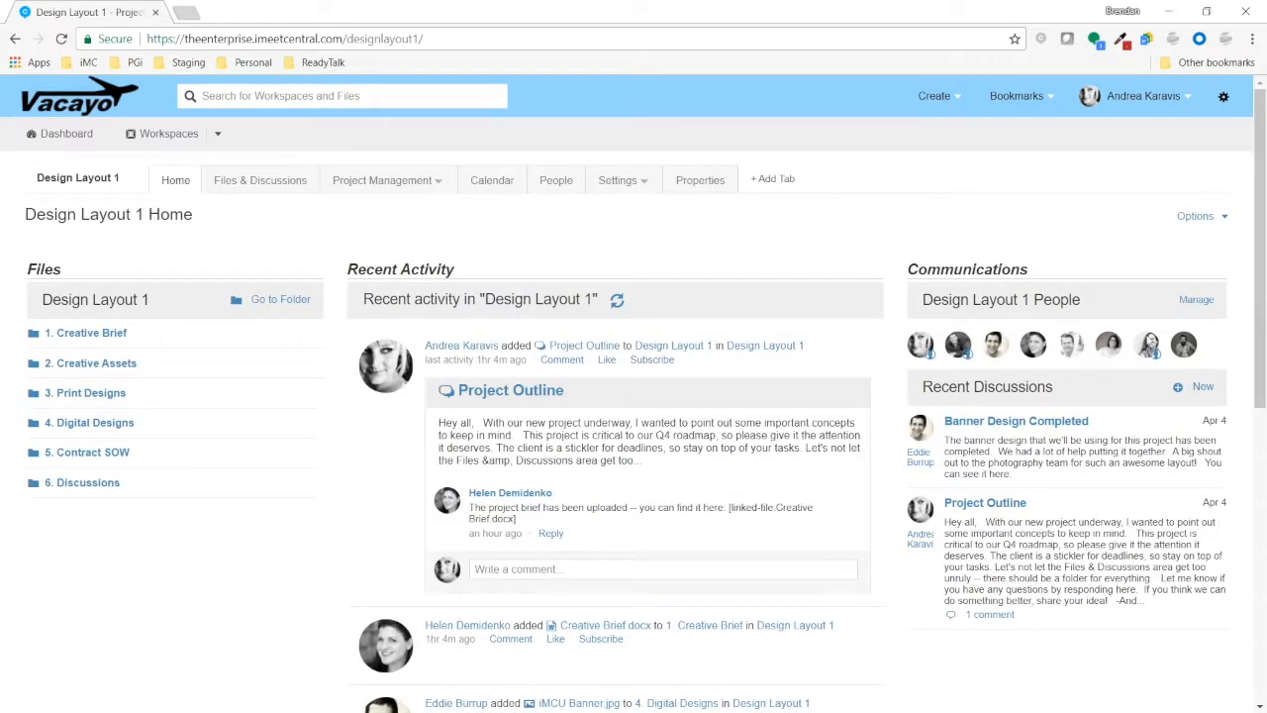
# - Open the home page for customization again and select the folder block under Files, then clear the selection
pyautogui.click(1198, 215)
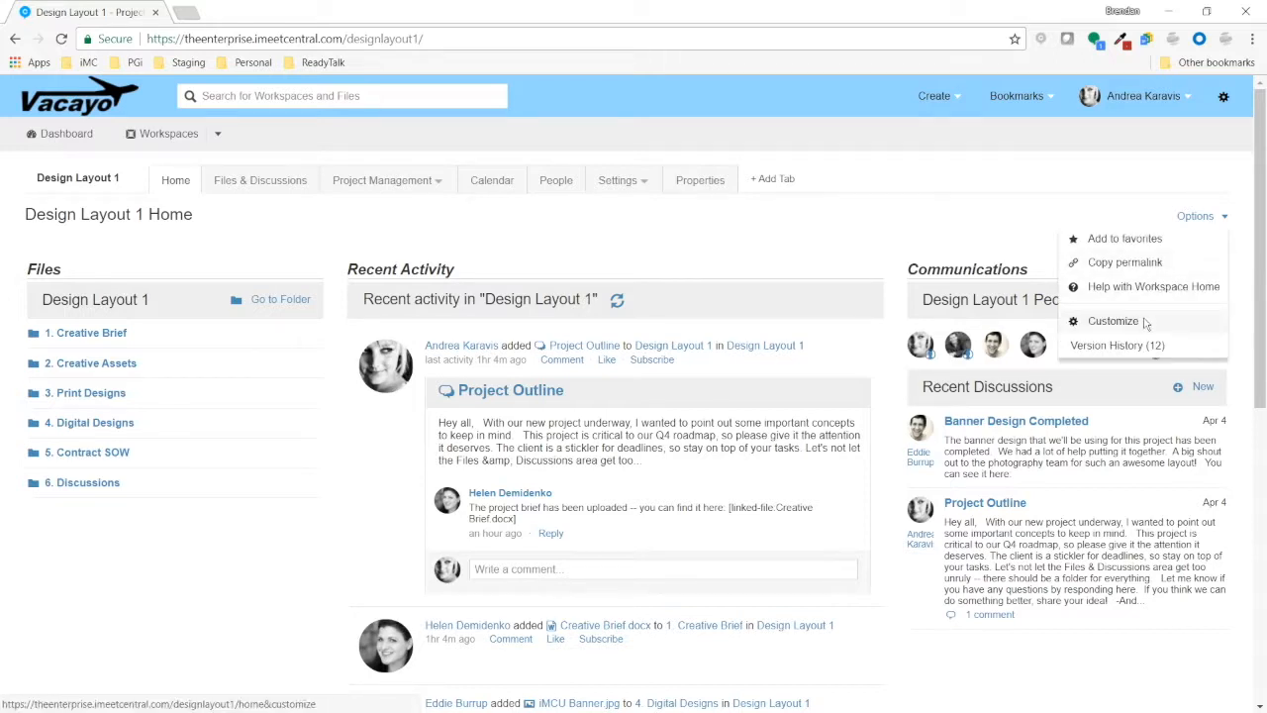
pyautogui.click(1146, 322)
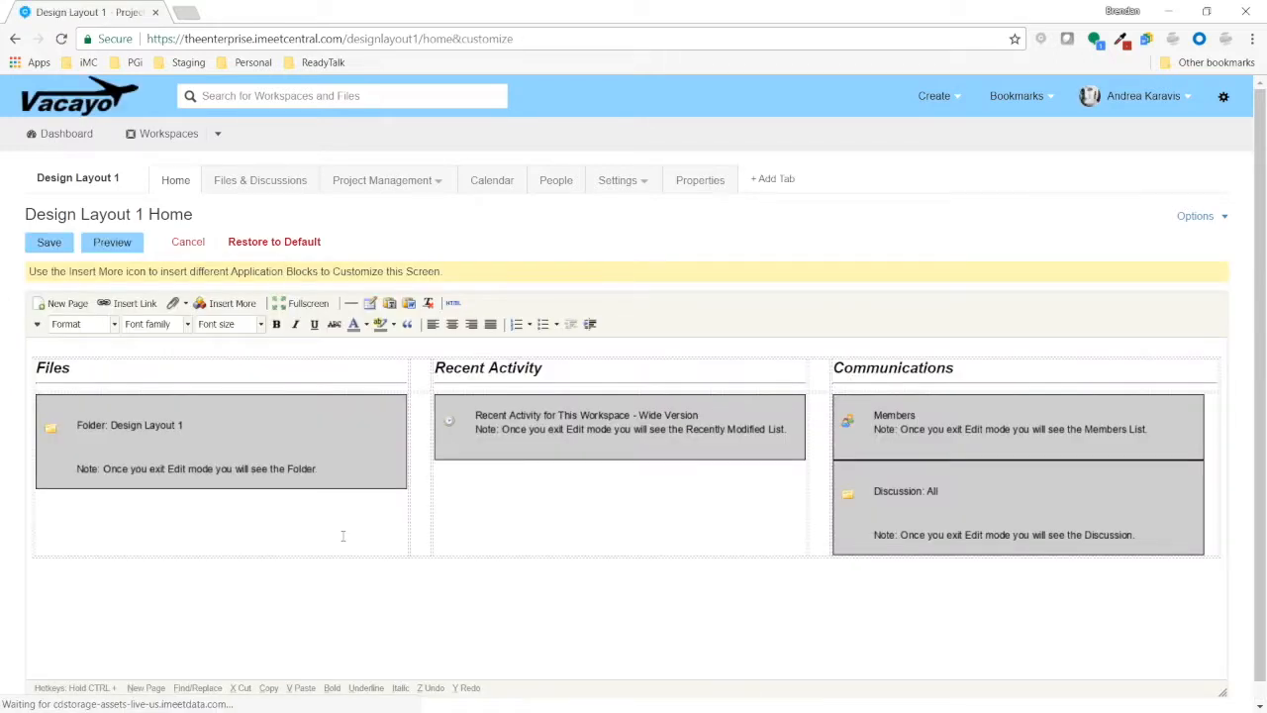
pyautogui.click(195, 452)
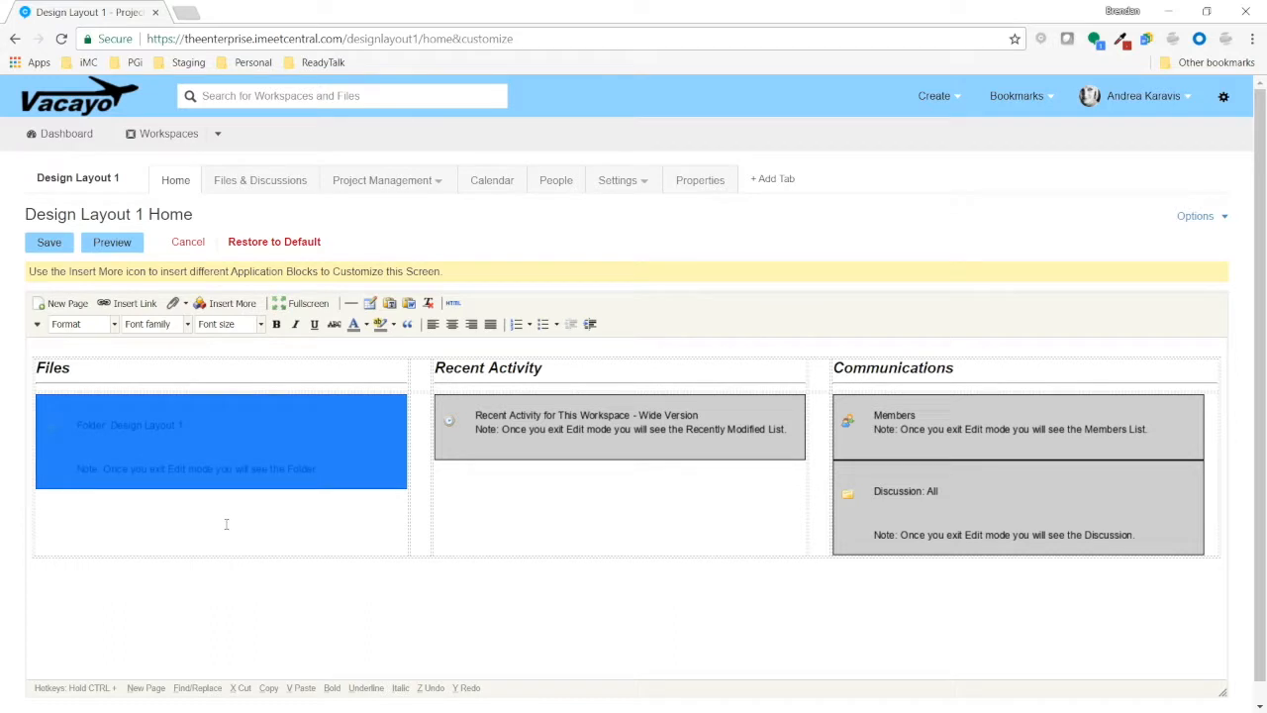
pyautogui.click(219, 505)
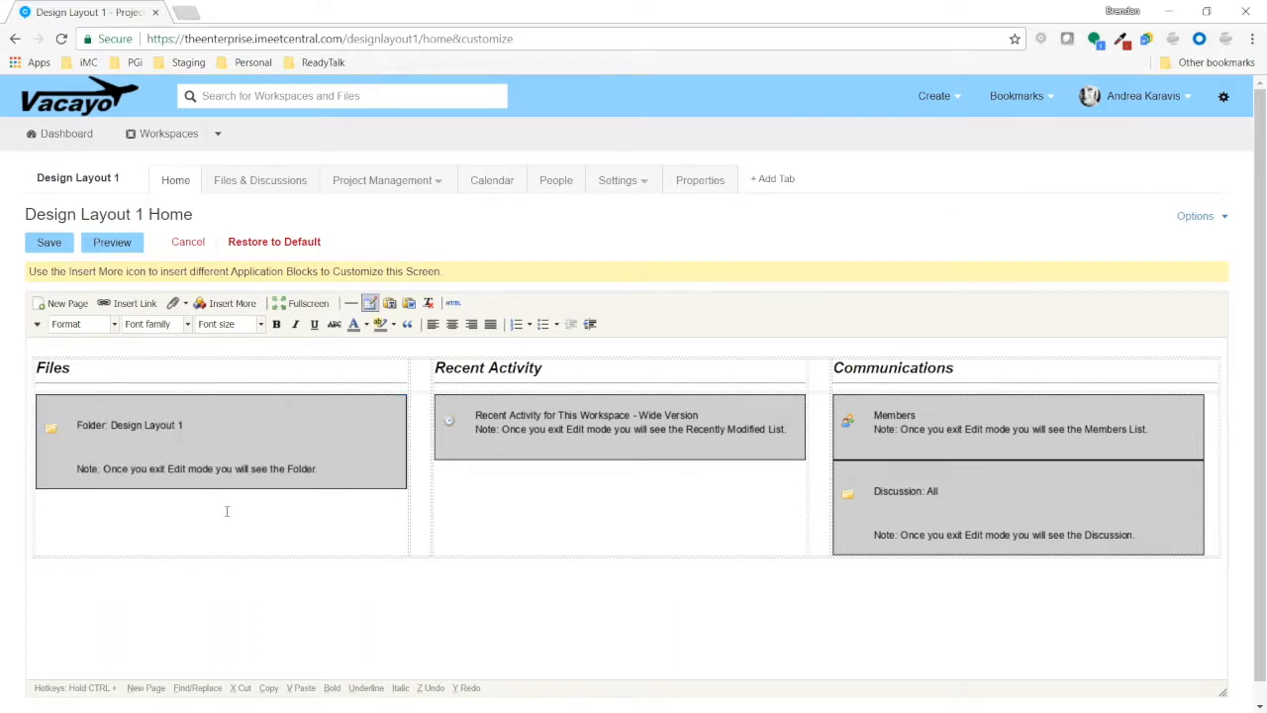
pyautogui.click(206, 442)
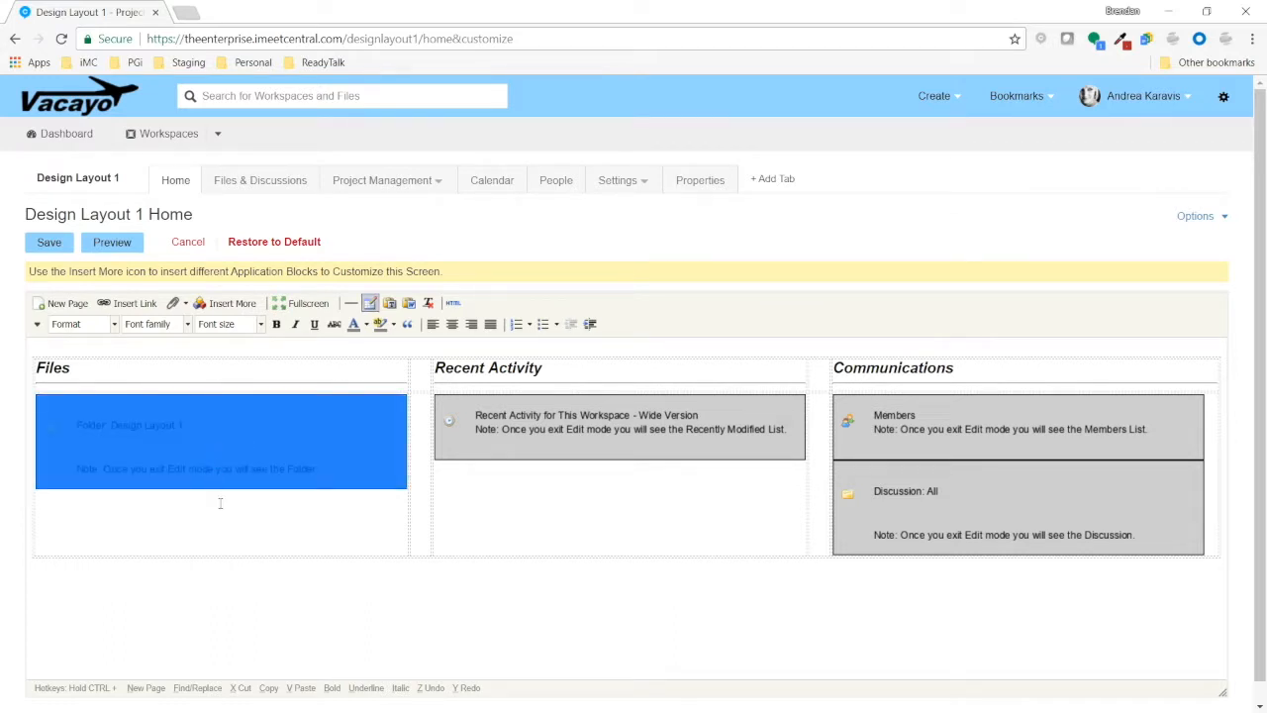
pyautogui.click(274, 587)
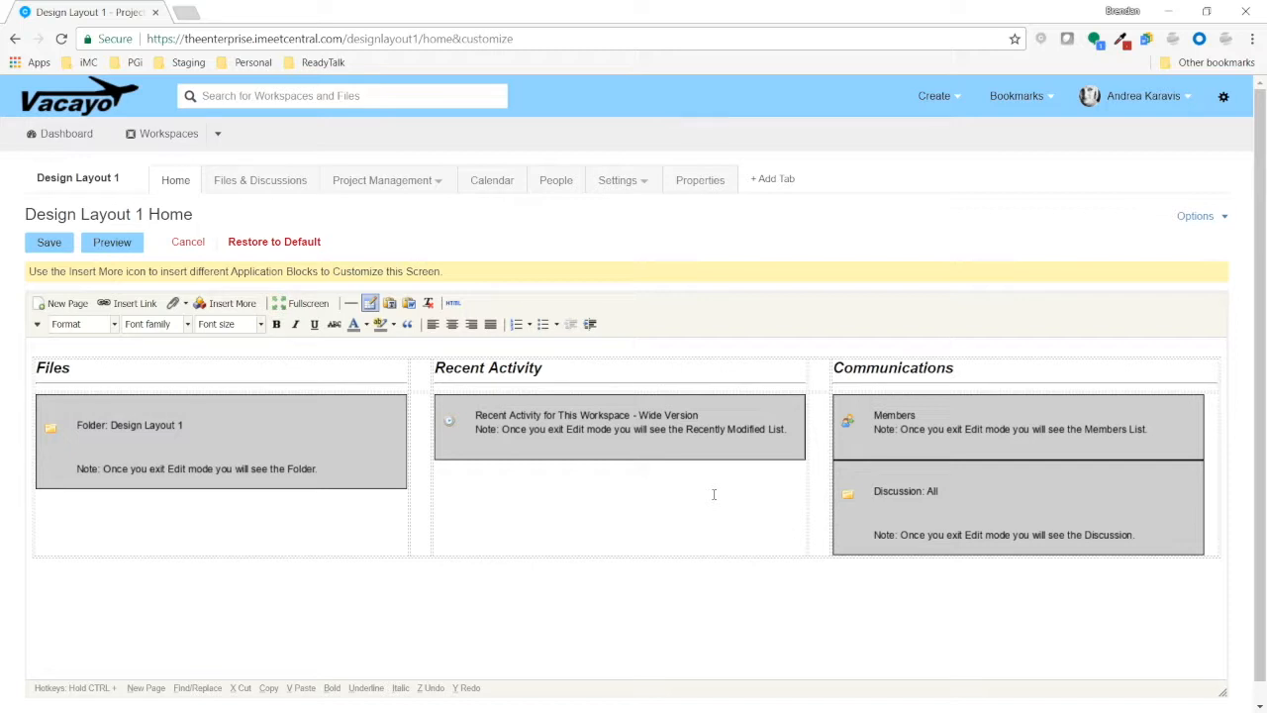
# - Give the table holding the three columns a border of 1 in color #d628d2 and save the home page
pyautogui.rightClick(348, 525)
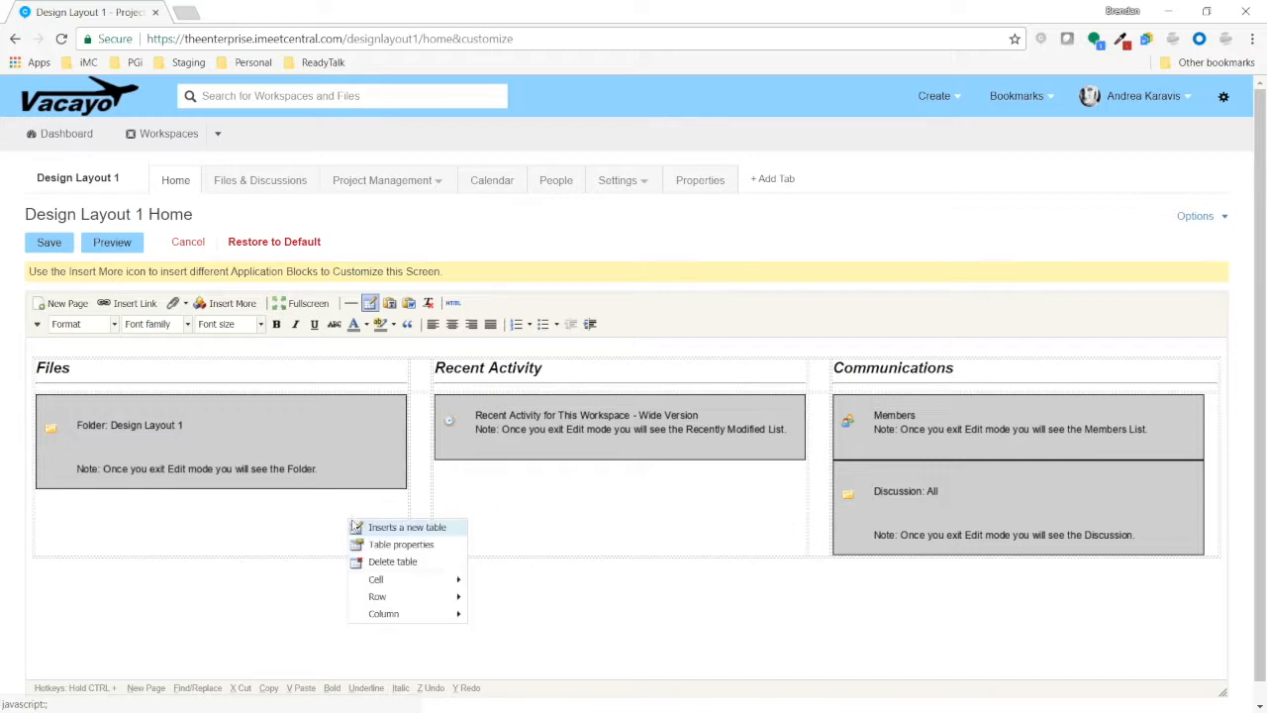
pyautogui.click(400, 545)
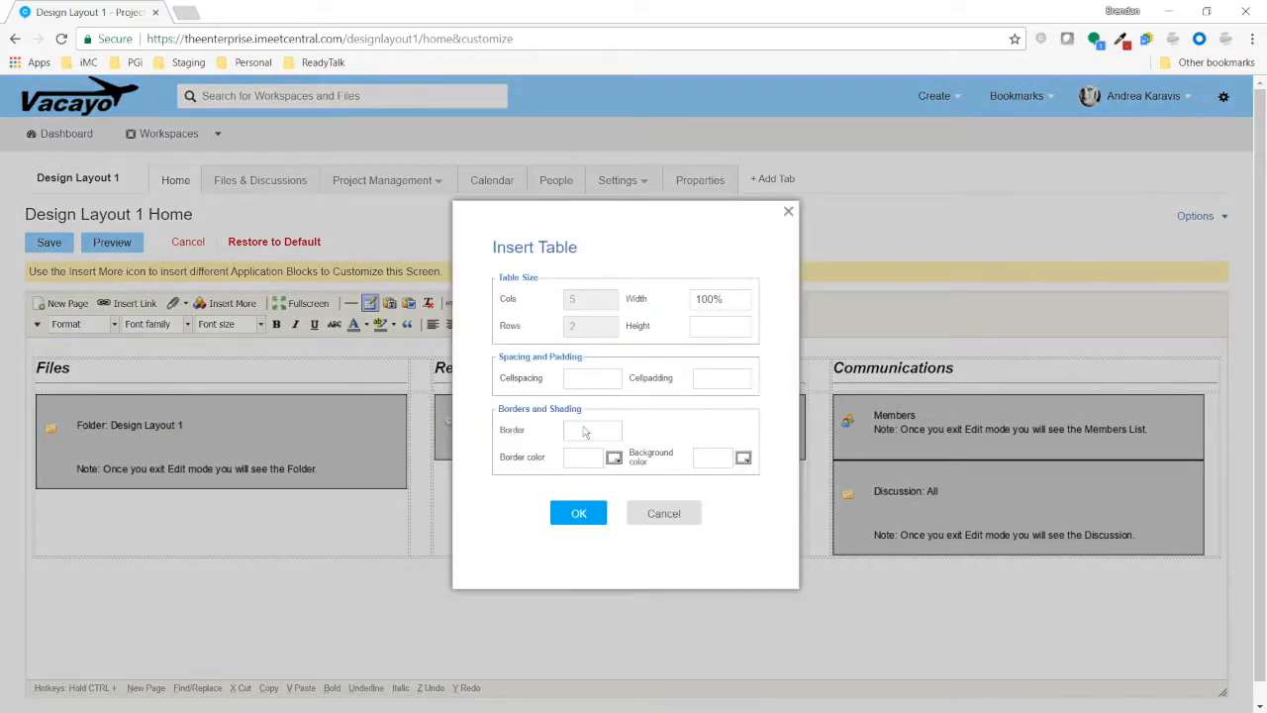
pyautogui.click(592, 430)
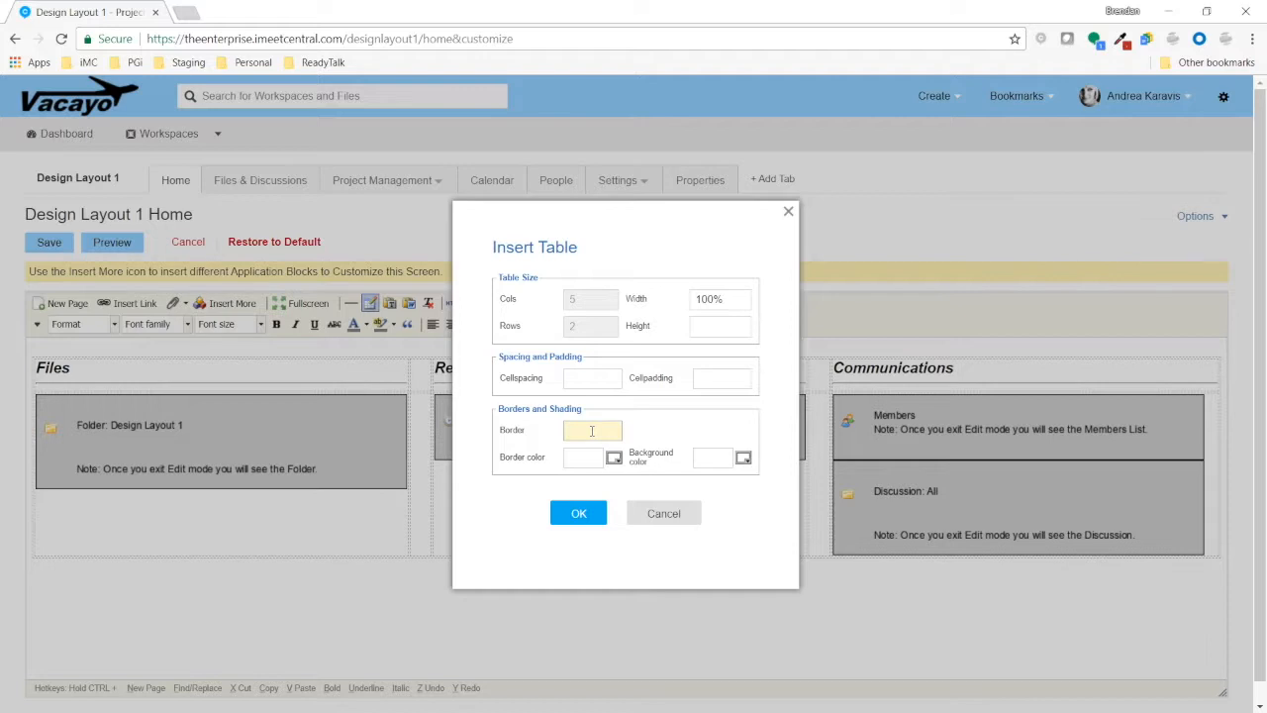
pyautogui.write('1')
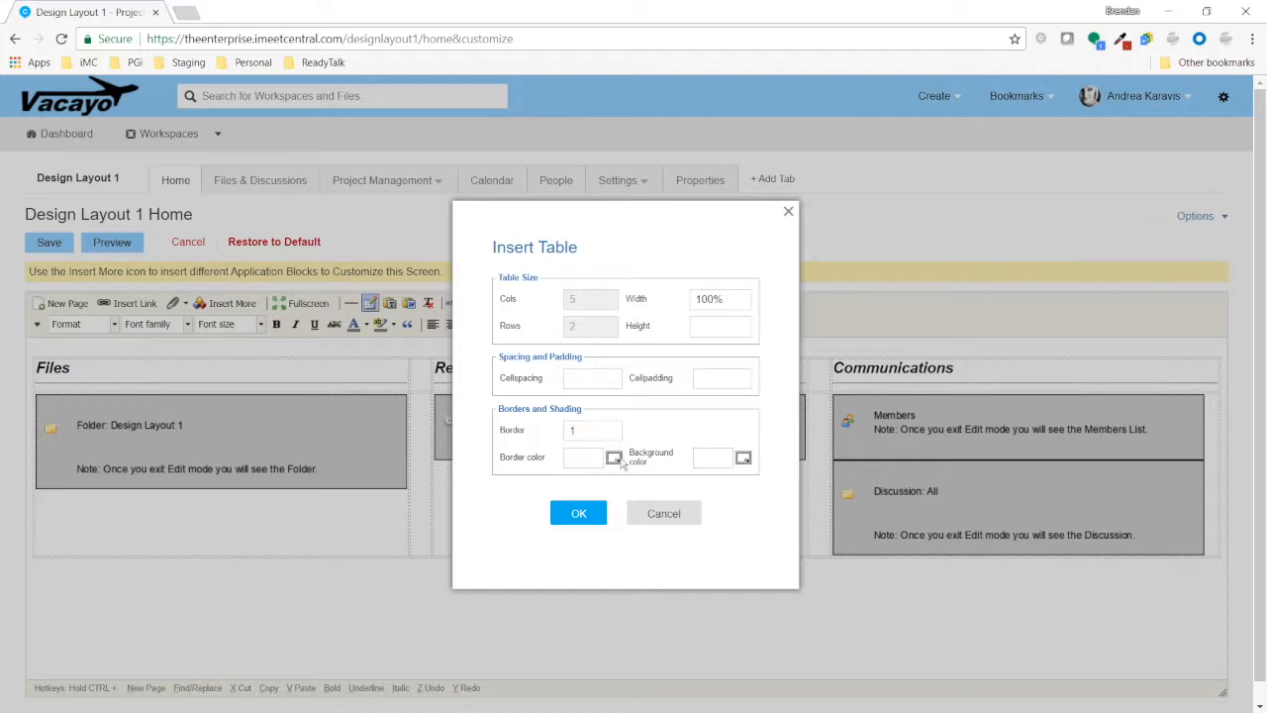
pyautogui.click(613, 458)
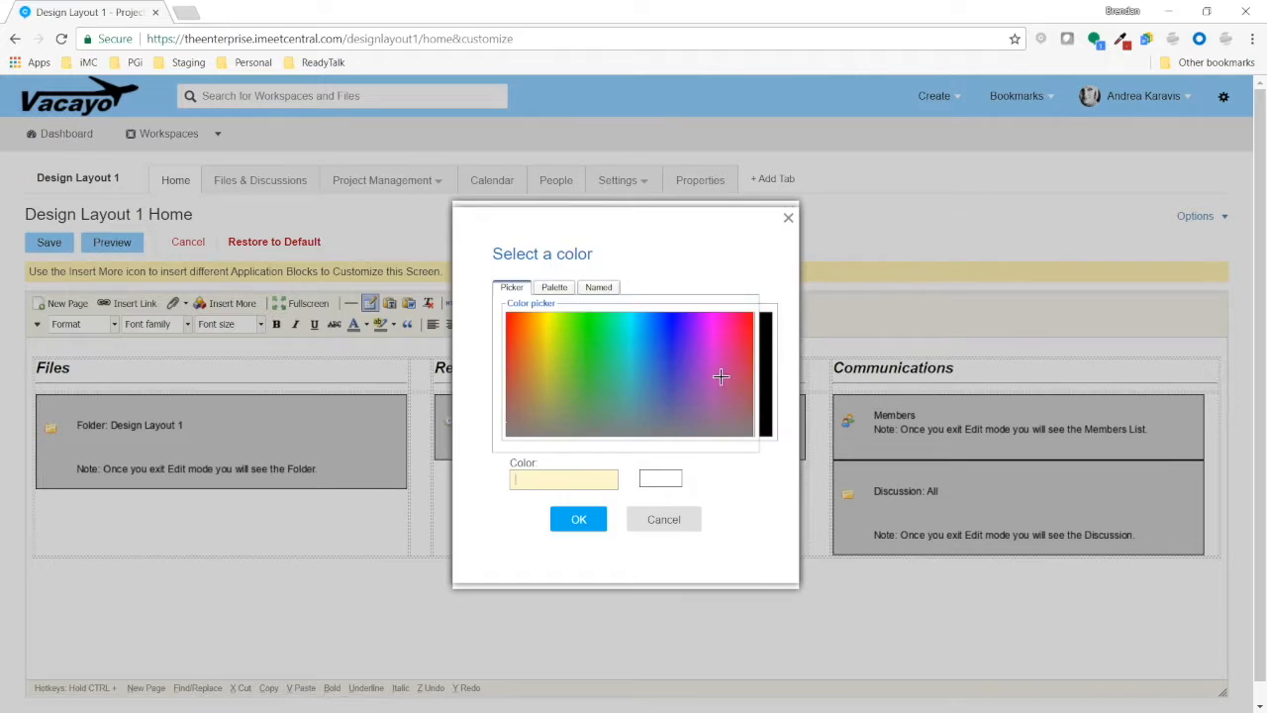
pyautogui.click(710, 349)
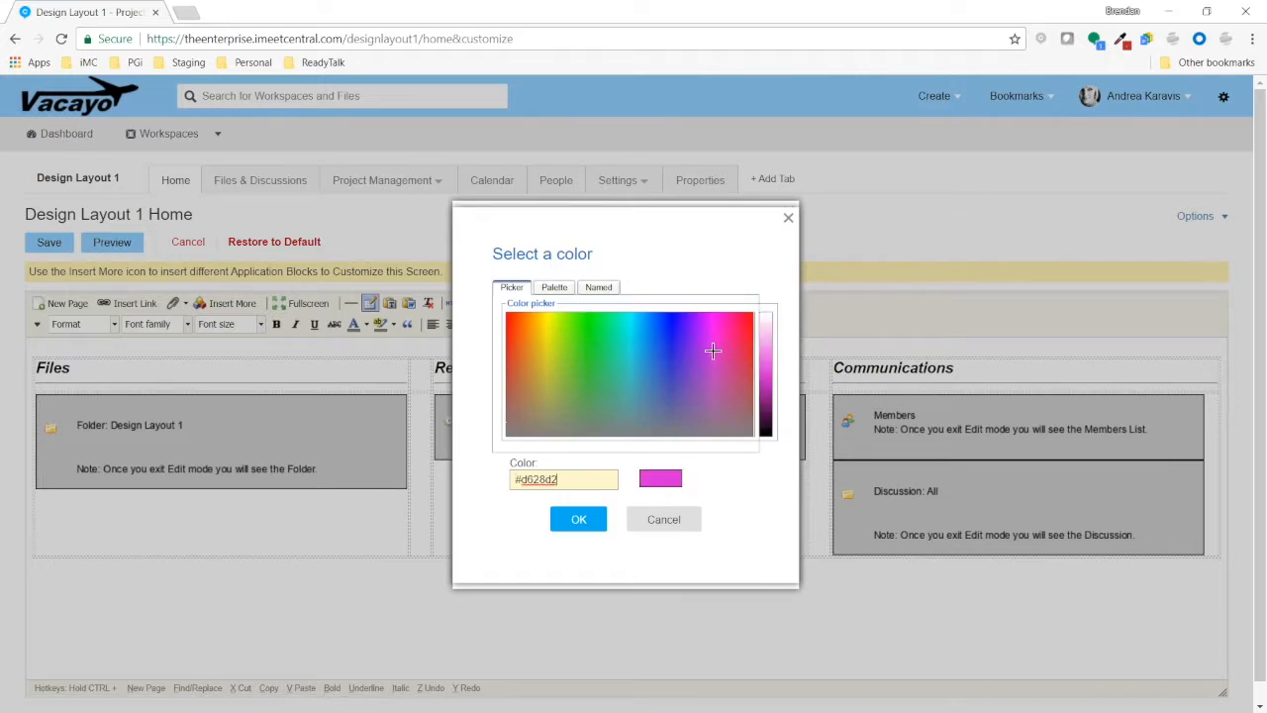
pyautogui.click(587, 512)
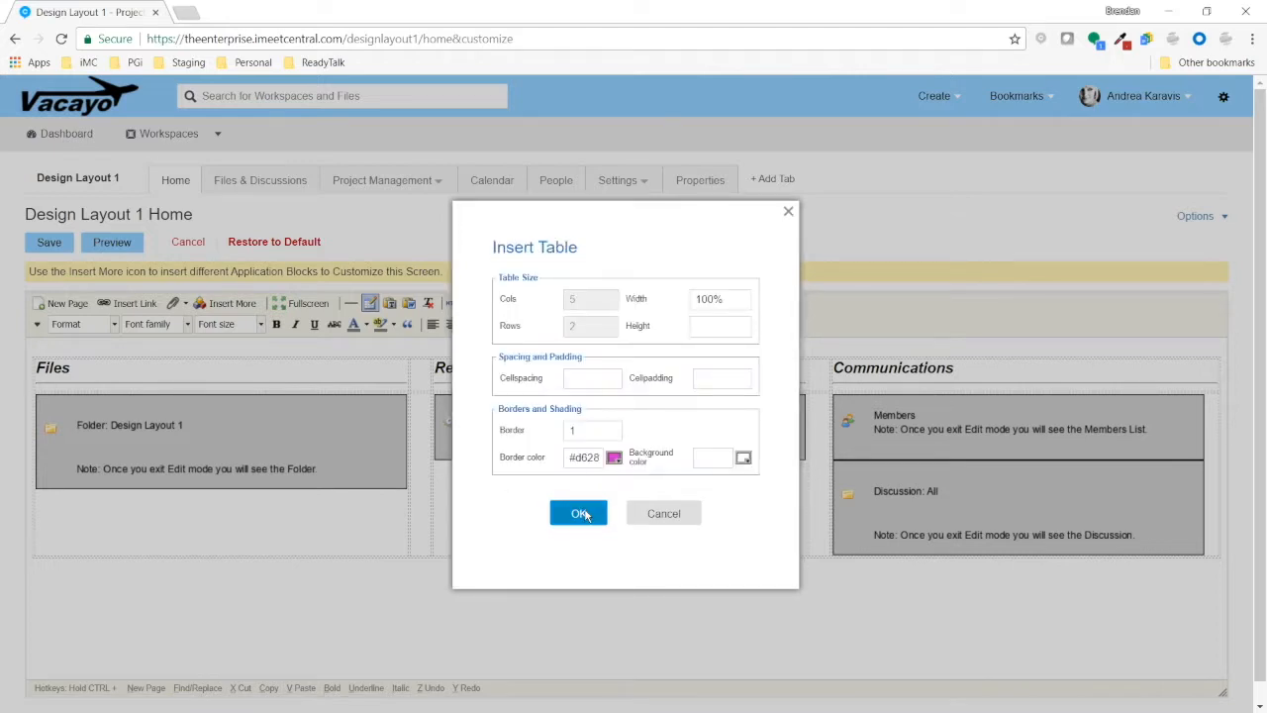
pyautogui.click(584, 515)
pyautogui.click(49, 244)
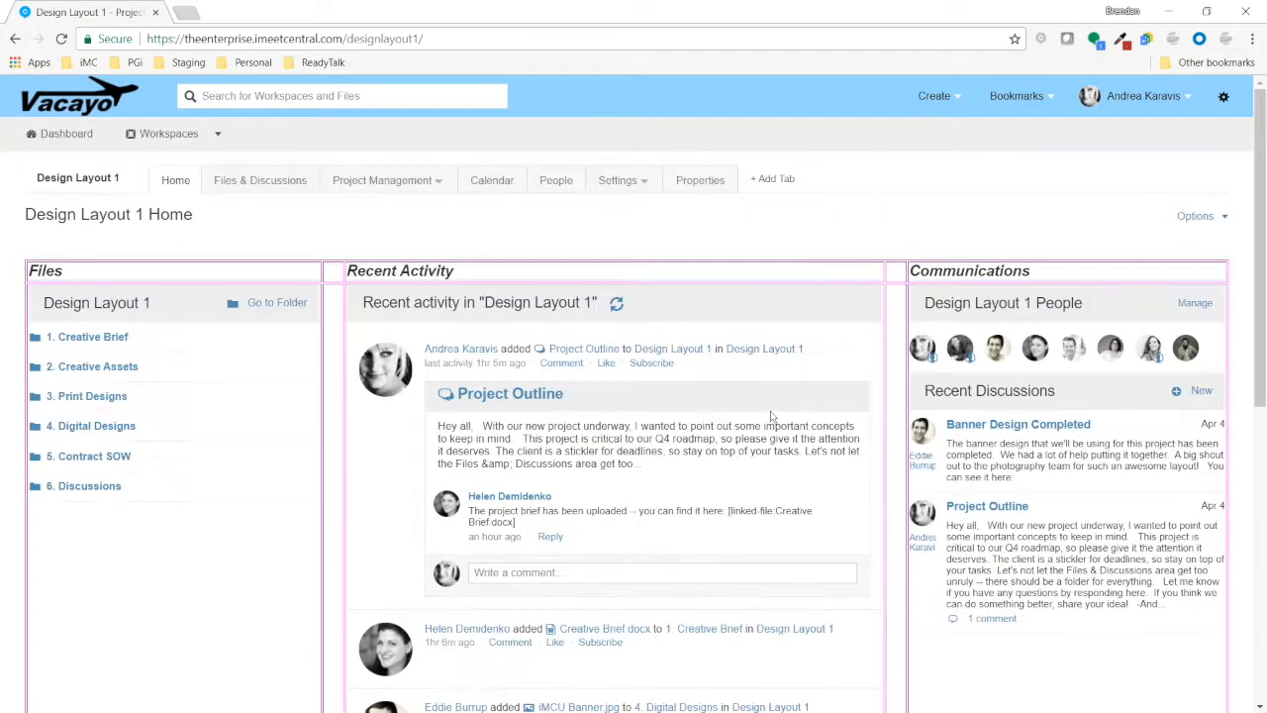
# - Reopen the home page for customization and examine the row and column options available for the layout table
pyautogui.click(1198, 216)
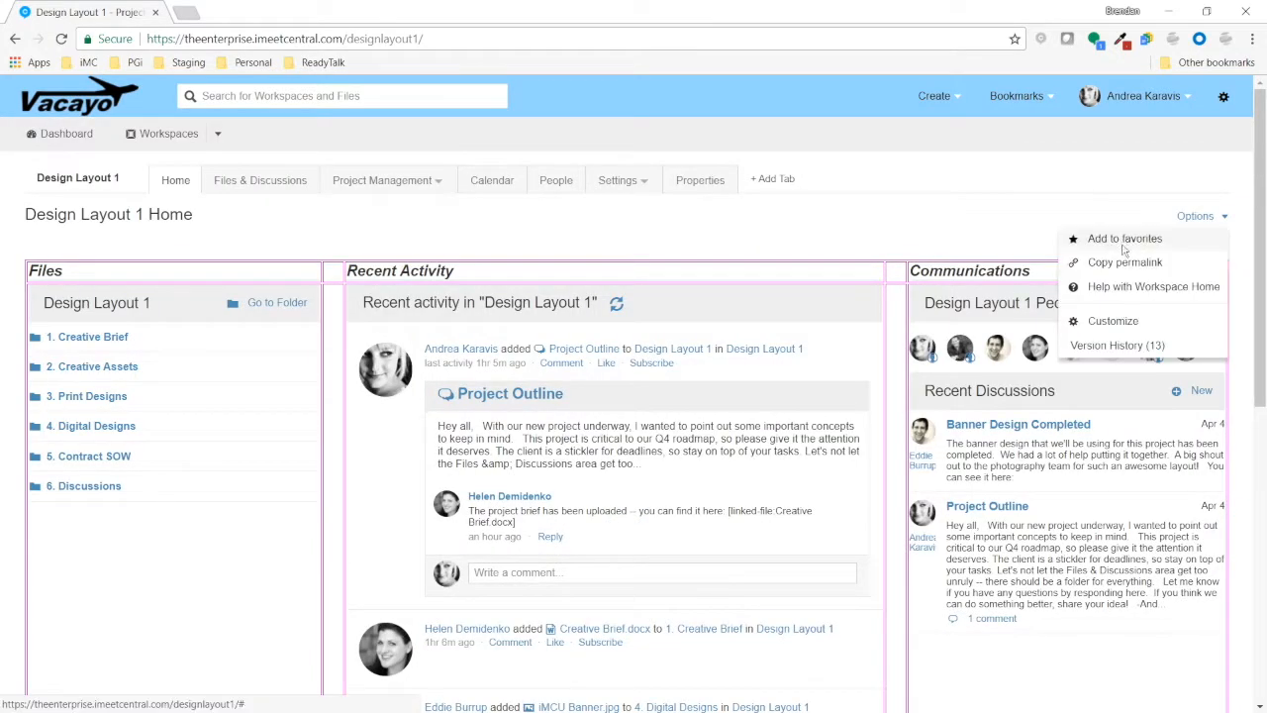
pyautogui.click(1109, 323)
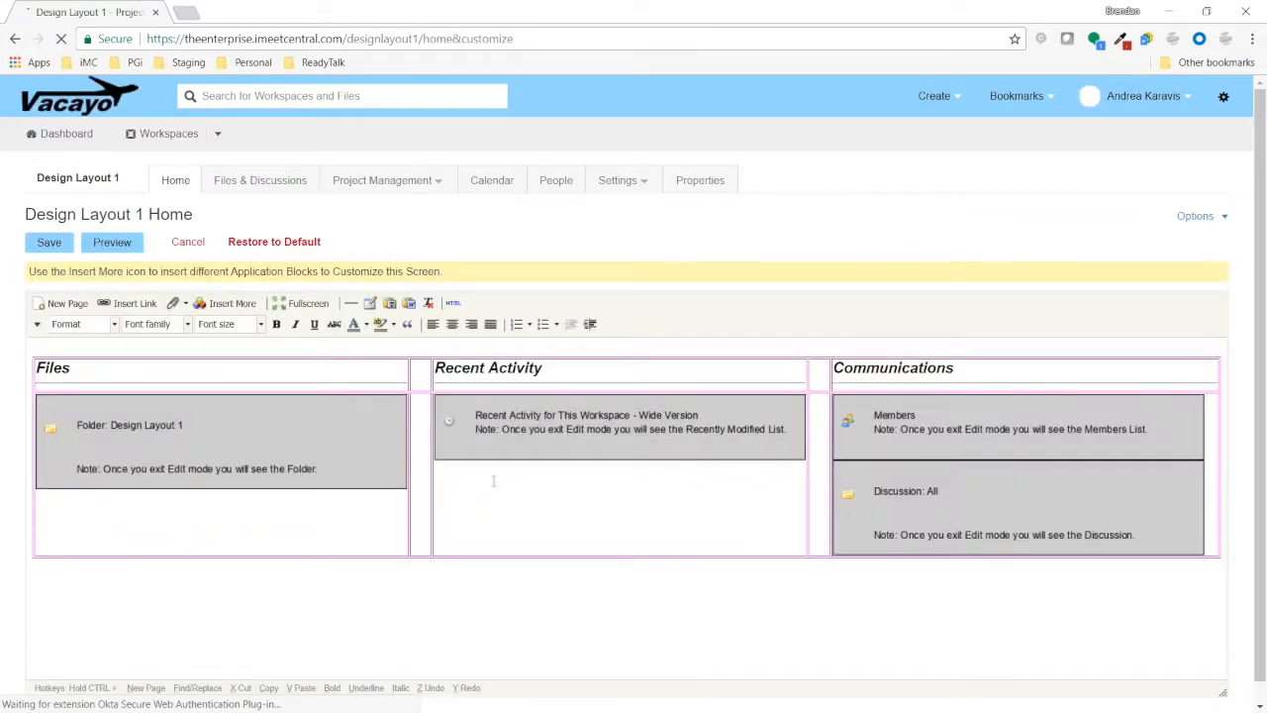
pyautogui.rightClick(321, 509)
pyautogui.click(307, 505)
pyautogui.rightClick(305, 503)
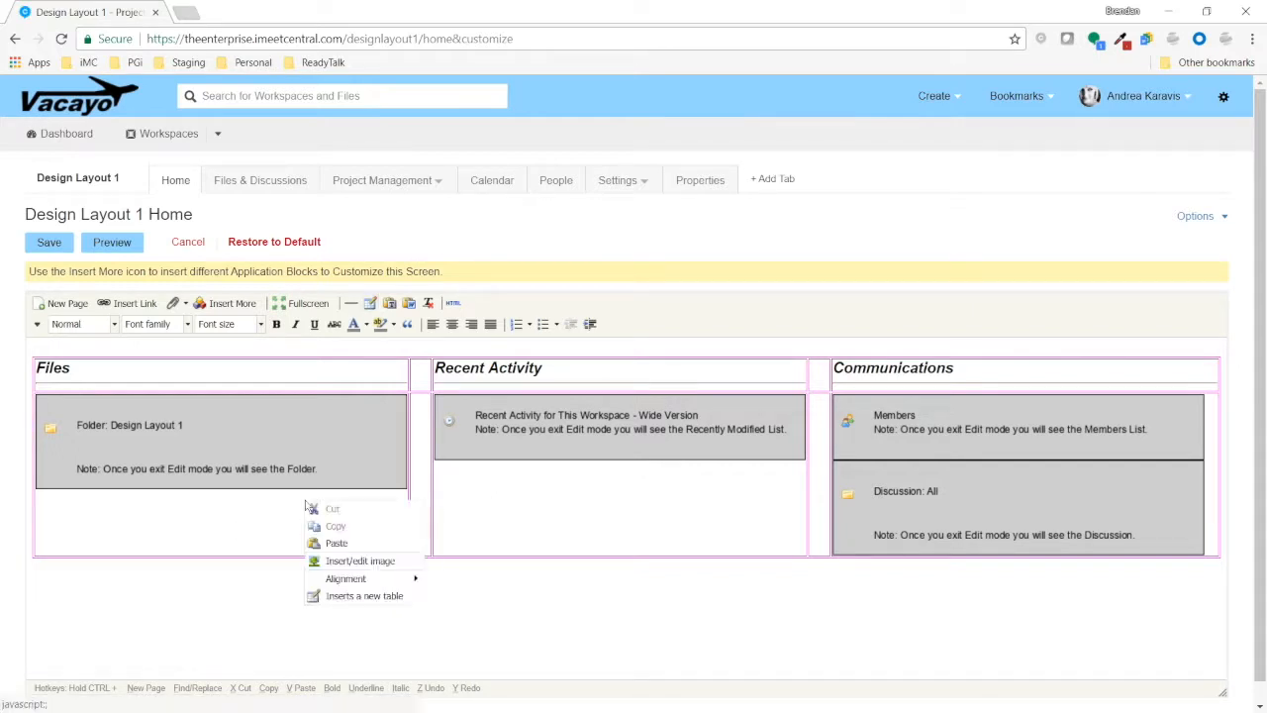
pyautogui.click(534, 516)
pyautogui.rightClick(536, 512)
pyautogui.moveTo(631, 581)
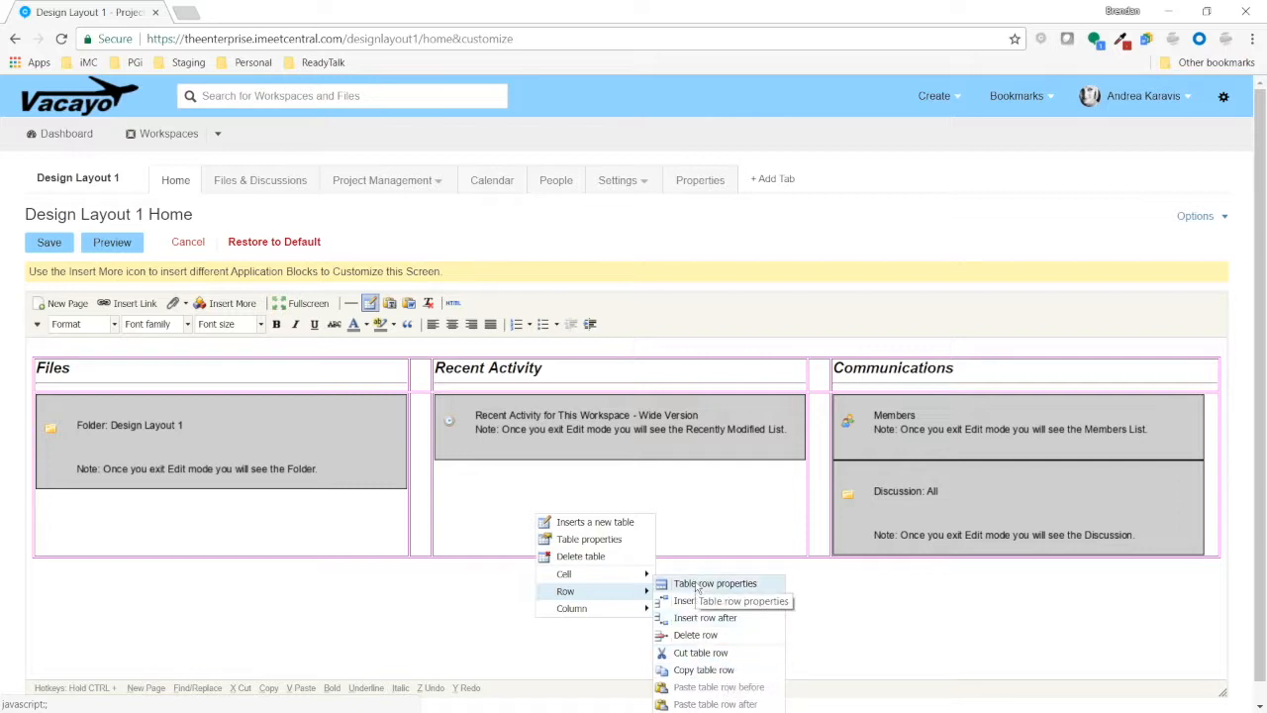
pyautogui.moveTo(606, 616)
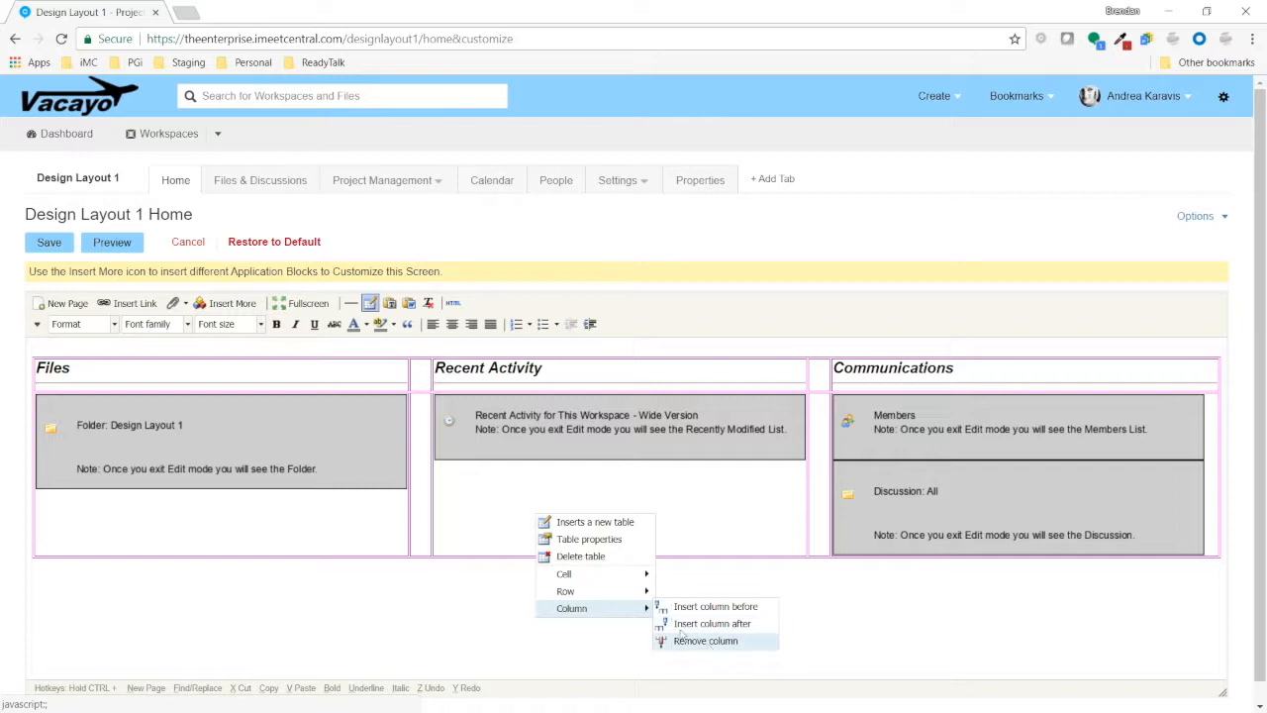
pyautogui.click(676, 504)
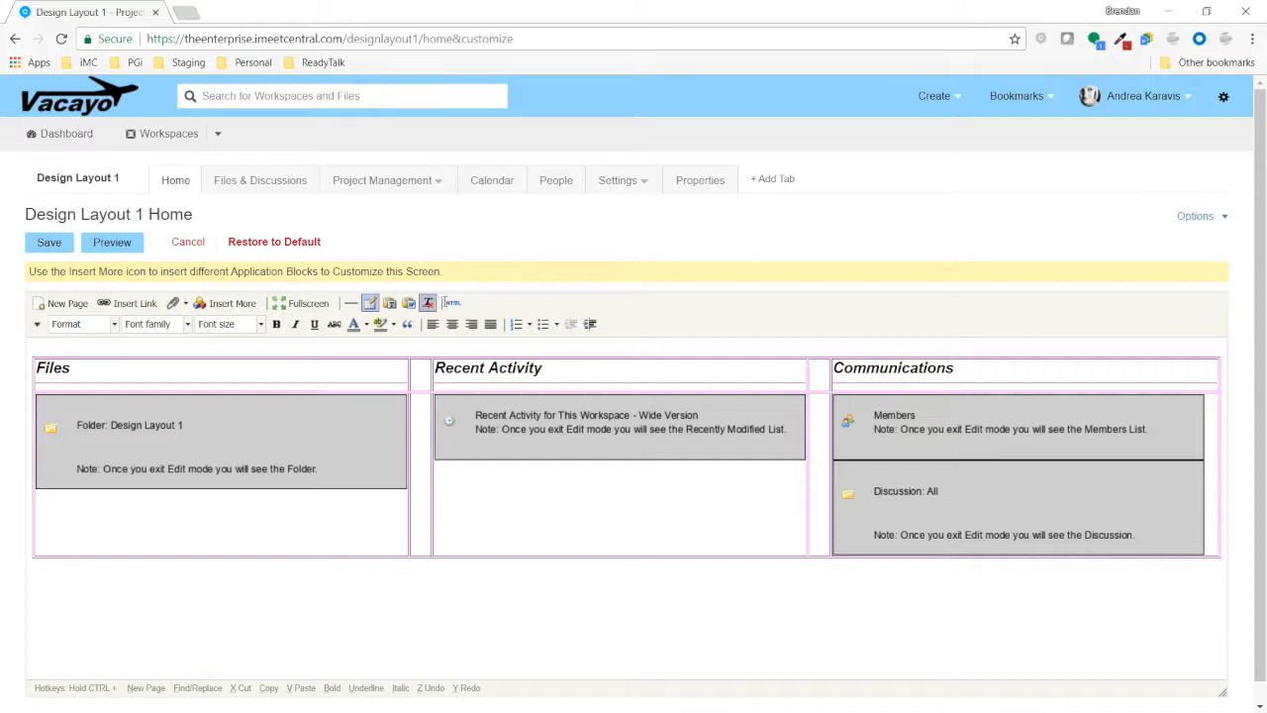
# - Open the HTML source of the customized home page
pyautogui.click(453, 304)
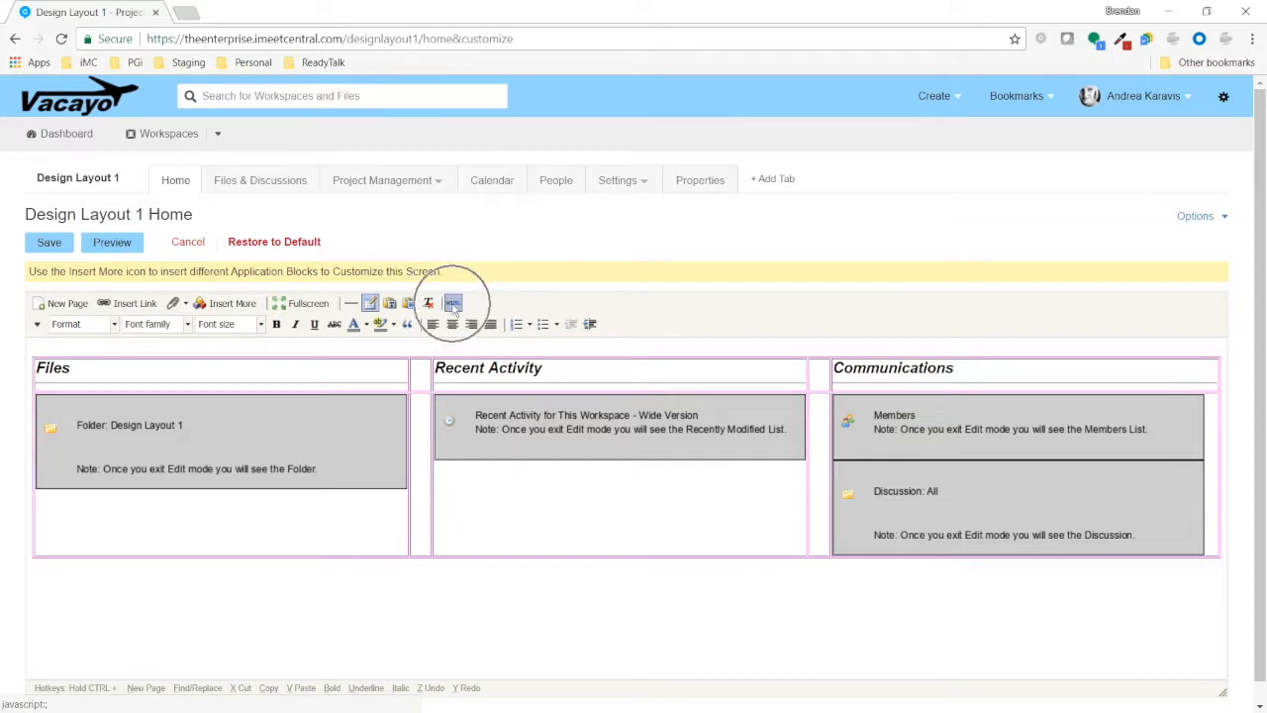
pyautogui.click(452, 304)
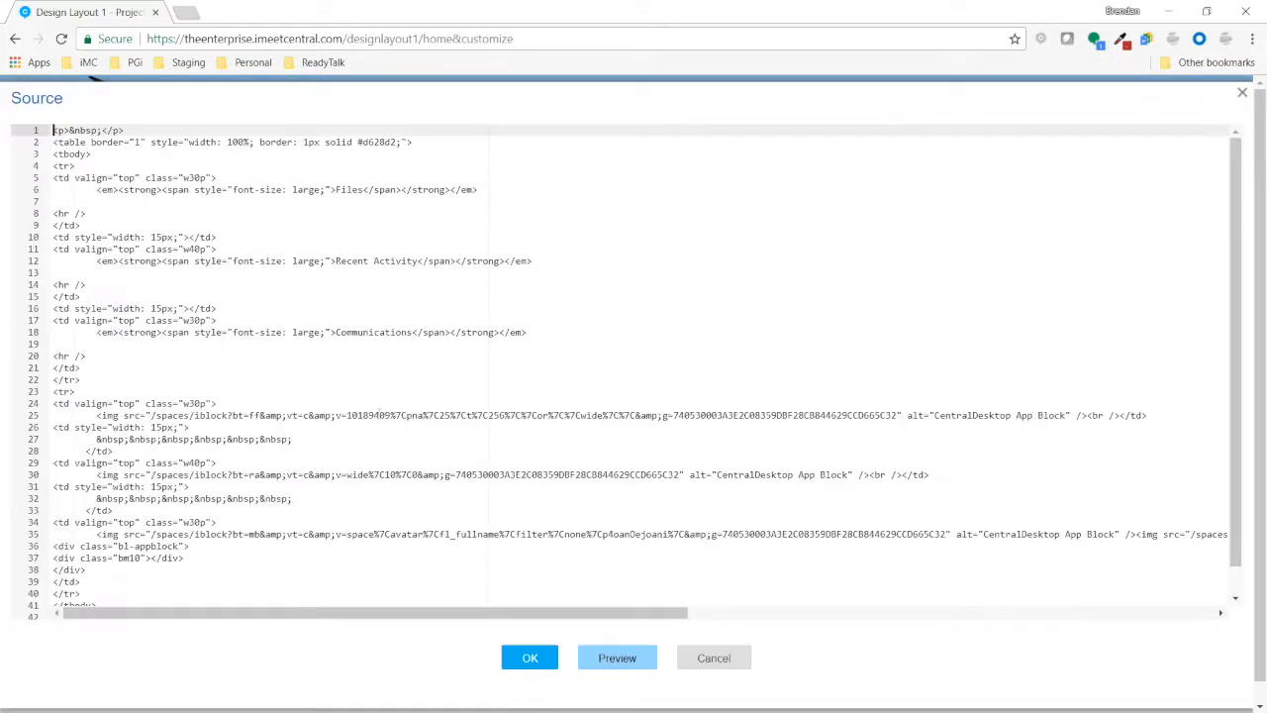
# - Look over the home page's HTML source for the table and block code, and leave the source and customization without saving
pyautogui.click(380, 392)
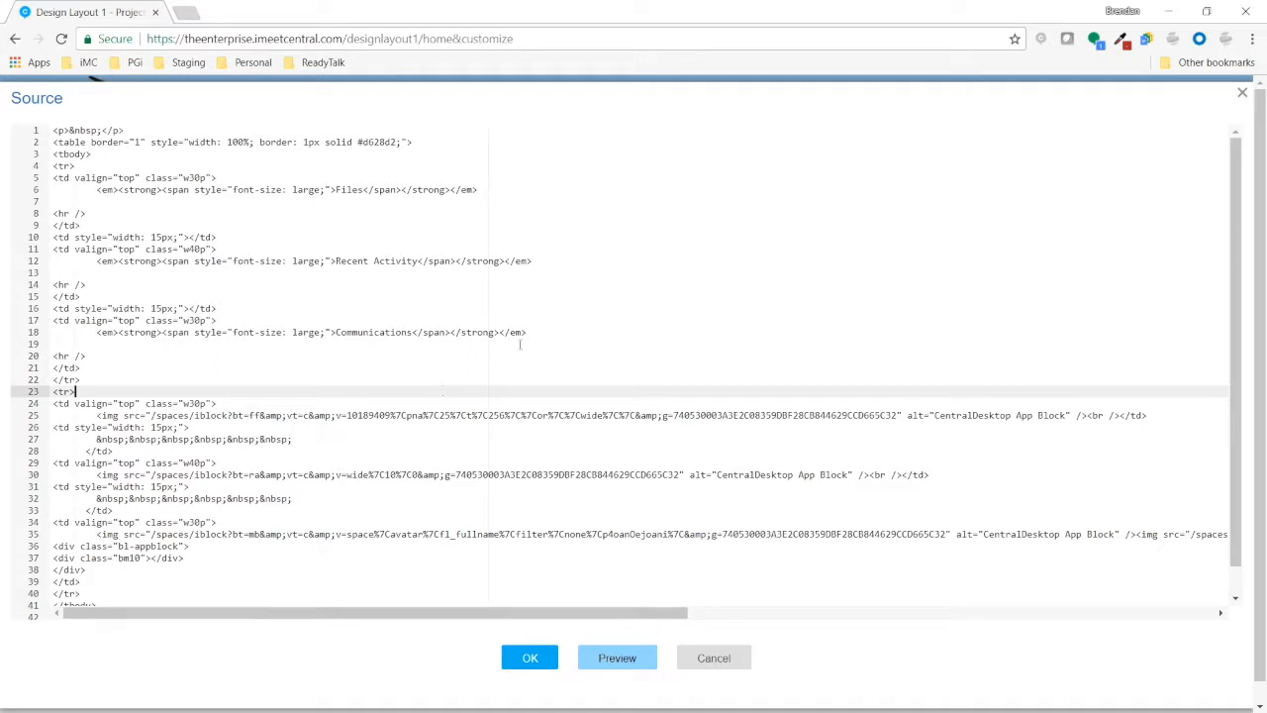
pyautogui.scroll(-1, 494, 424)
pyautogui.scroll(1, 494, 424)
pyautogui.click(707, 666)
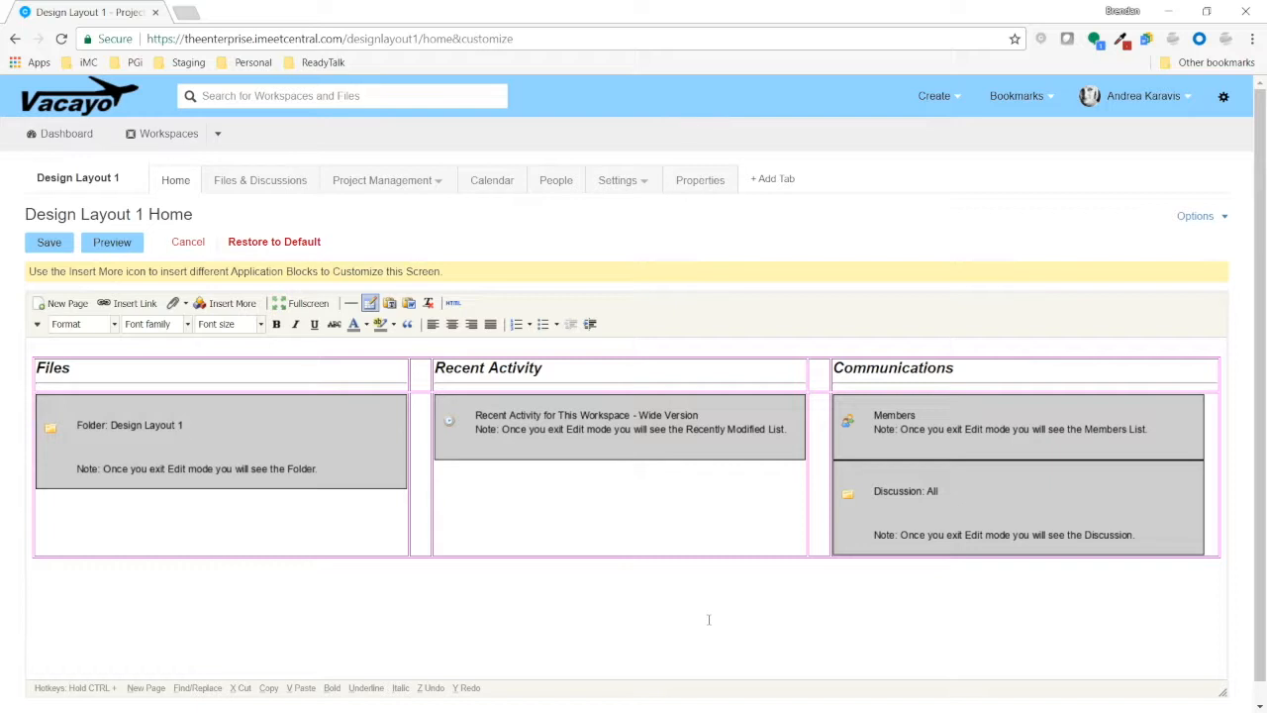
pyautogui.click(195, 244)
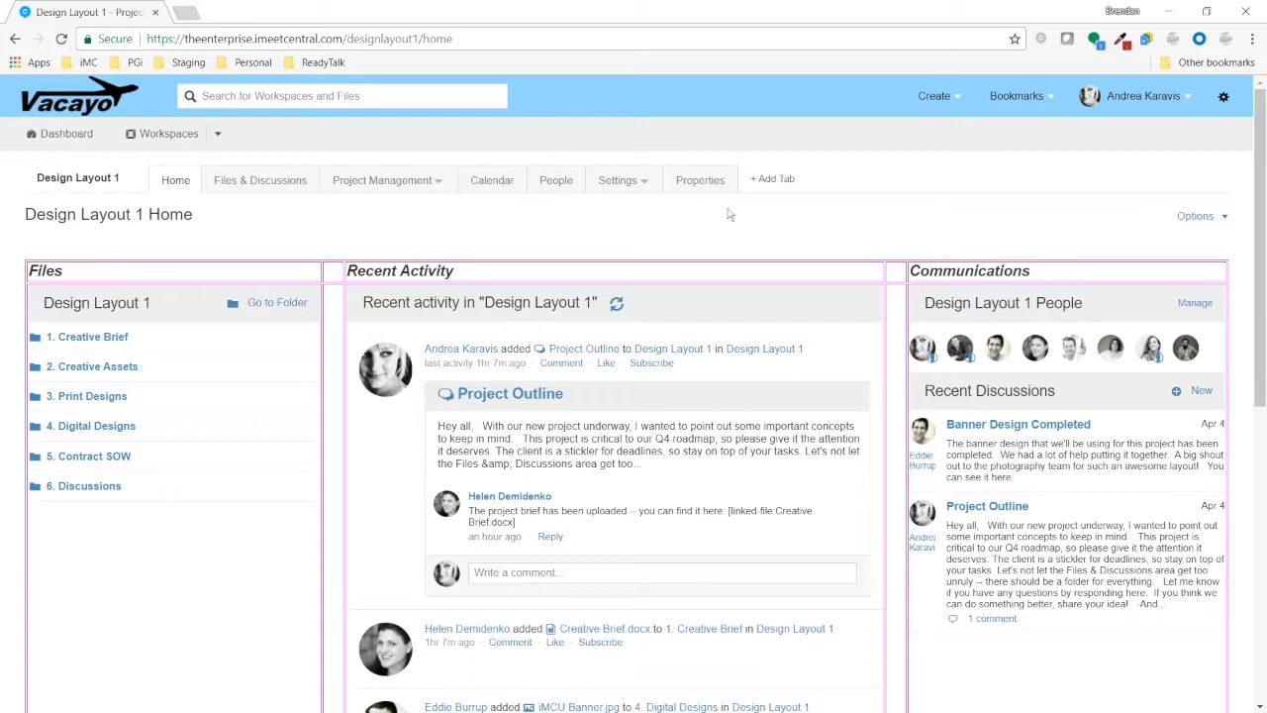
# - Open the home page's version history and view Version 11
pyautogui.click(1195, 217)
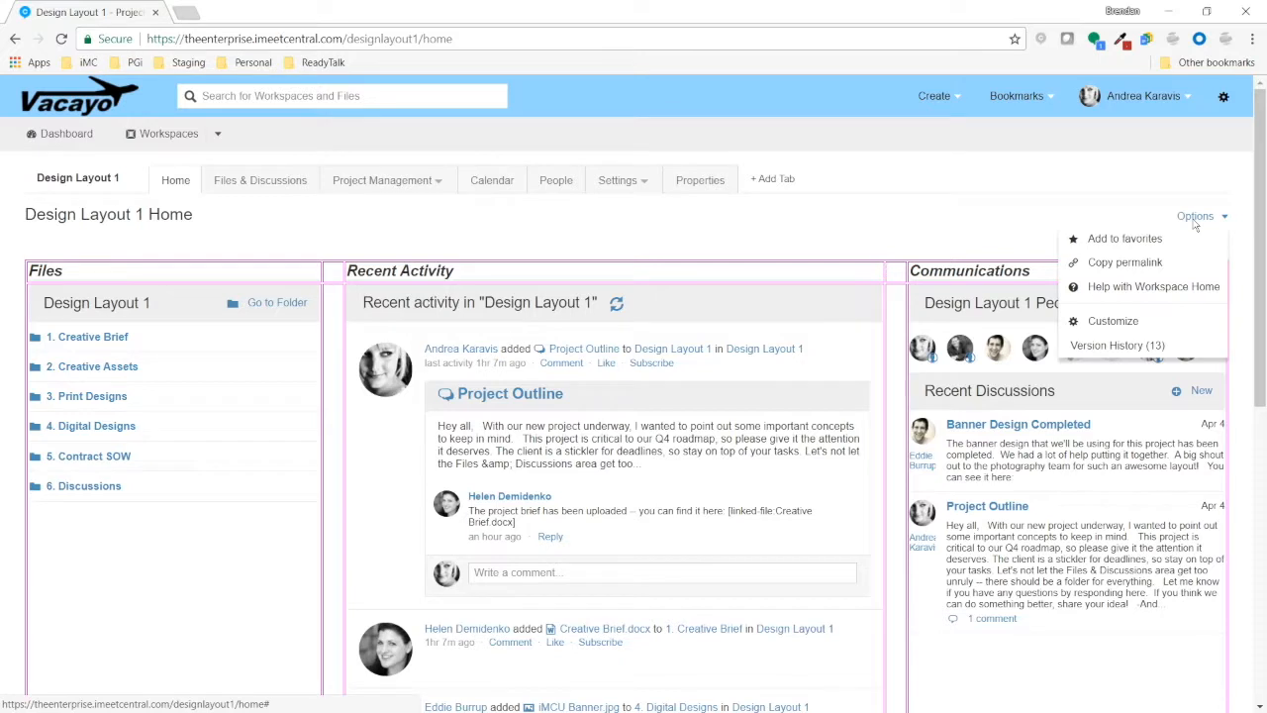
pyautogui.click(1128, 347)
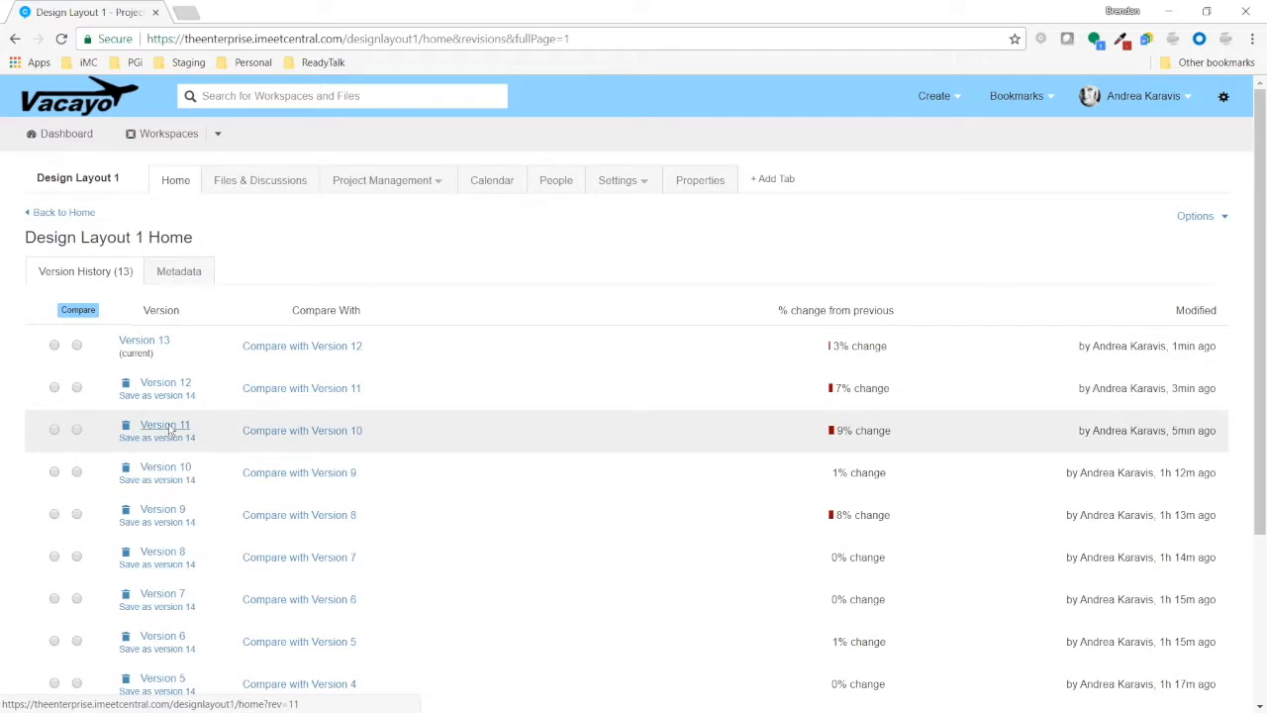
pyautogui.click(168, 426)
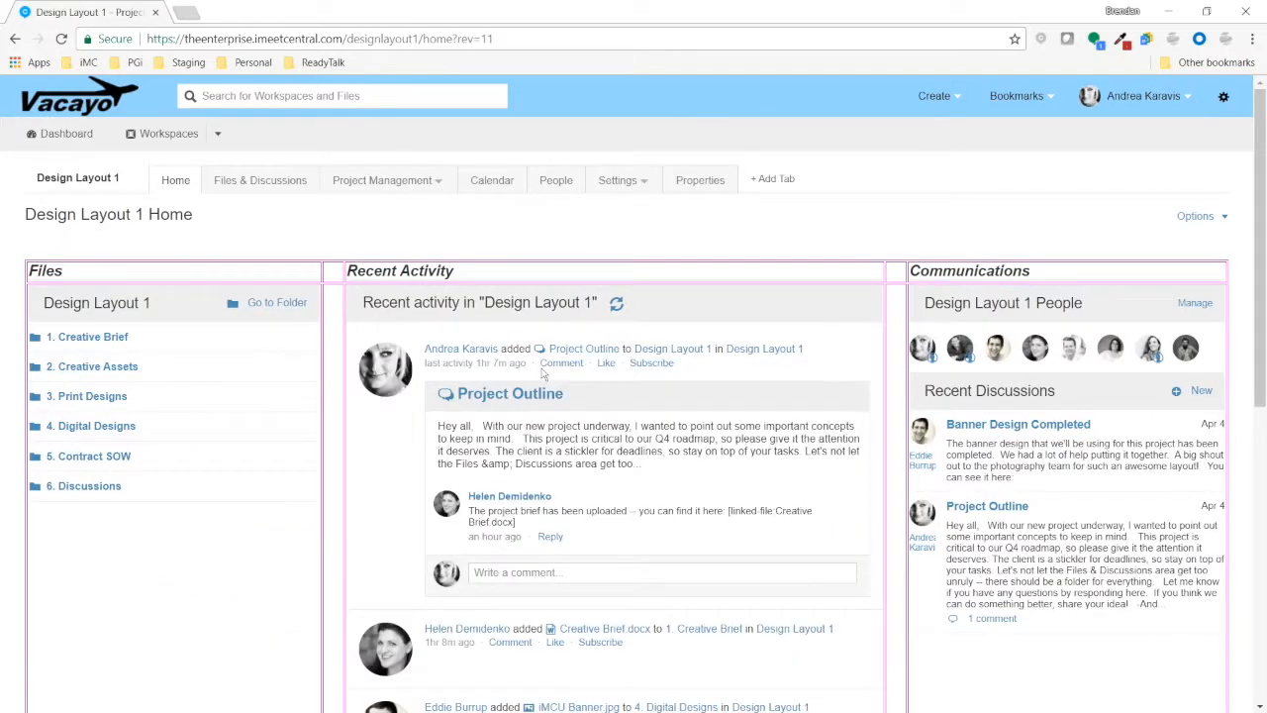
# - Return to the home page's version history and restore Version 9 as the current version by saving it as version 14
pyautogui.click(1199, 217)
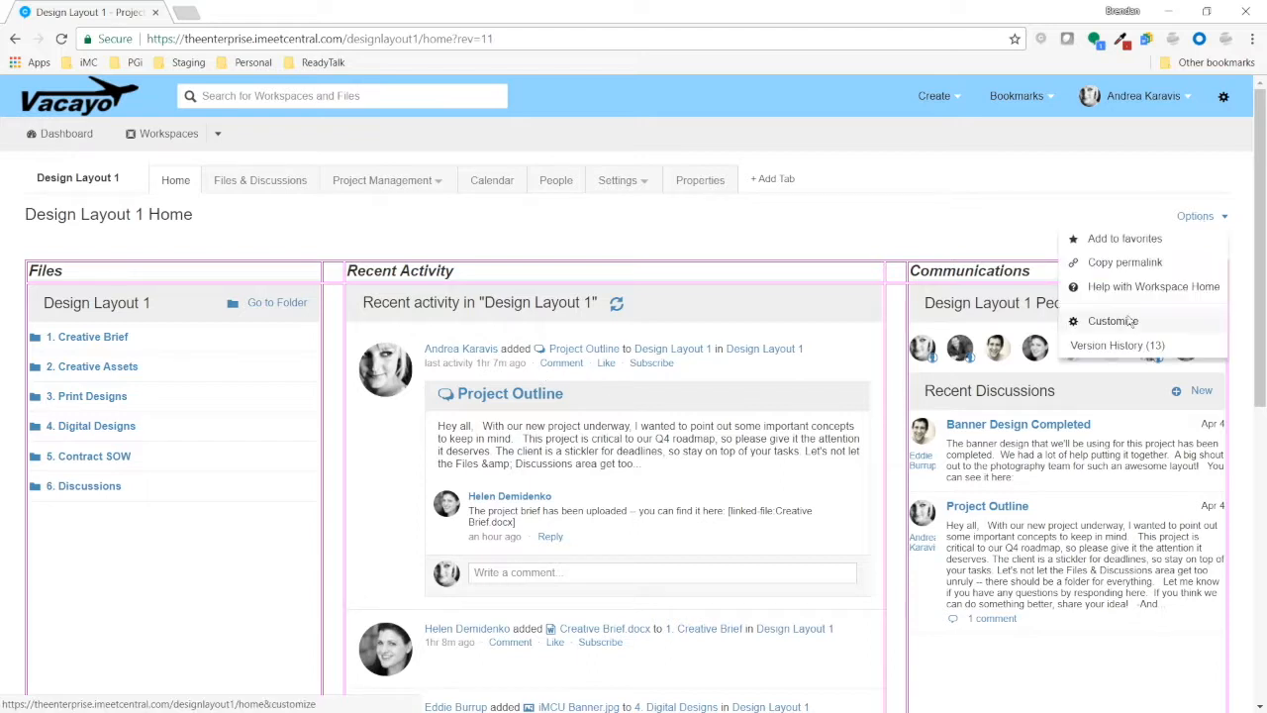
pyautogui.click(1124, 345)
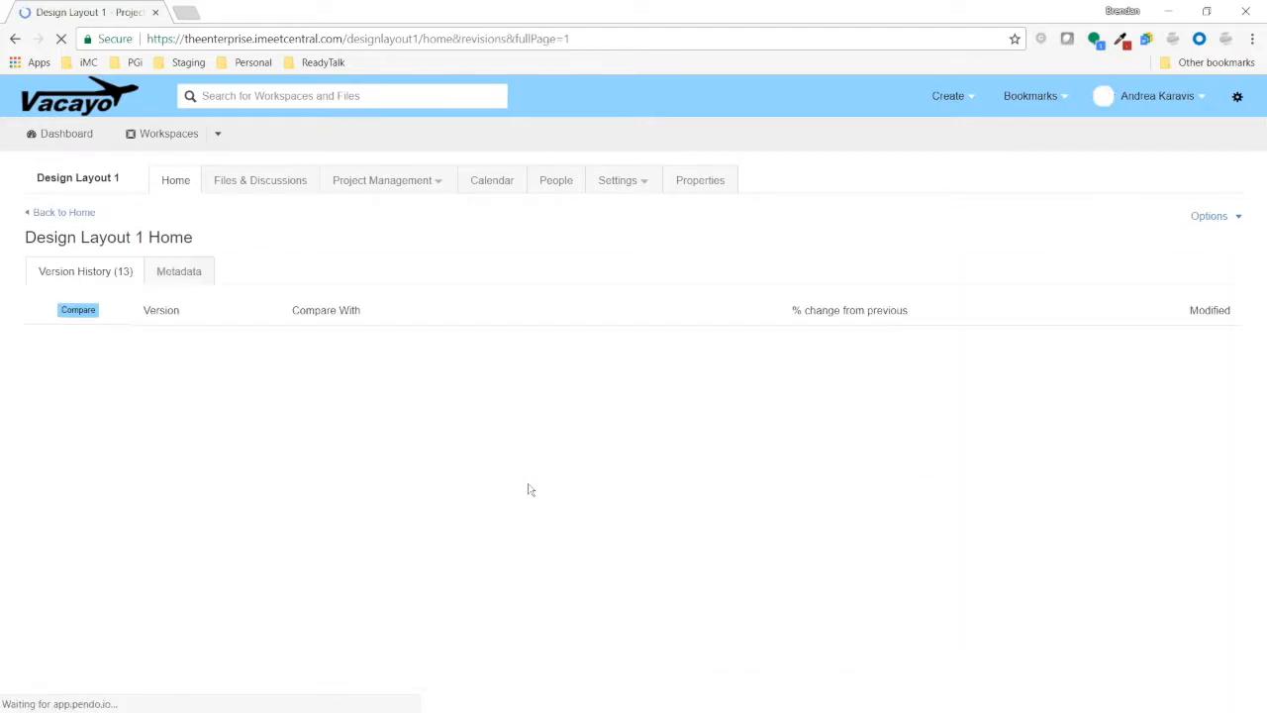
pyautogui.scroll(-2, 217, 413)
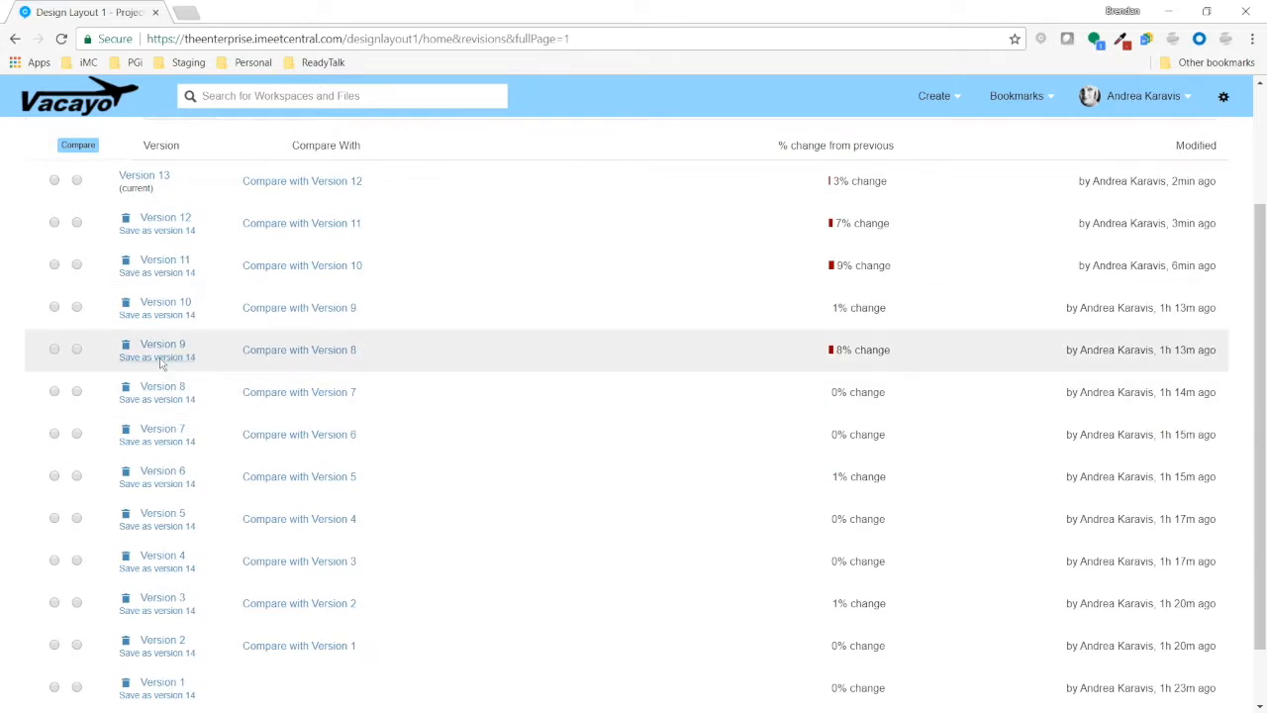
pyautogui.click(160, 362)
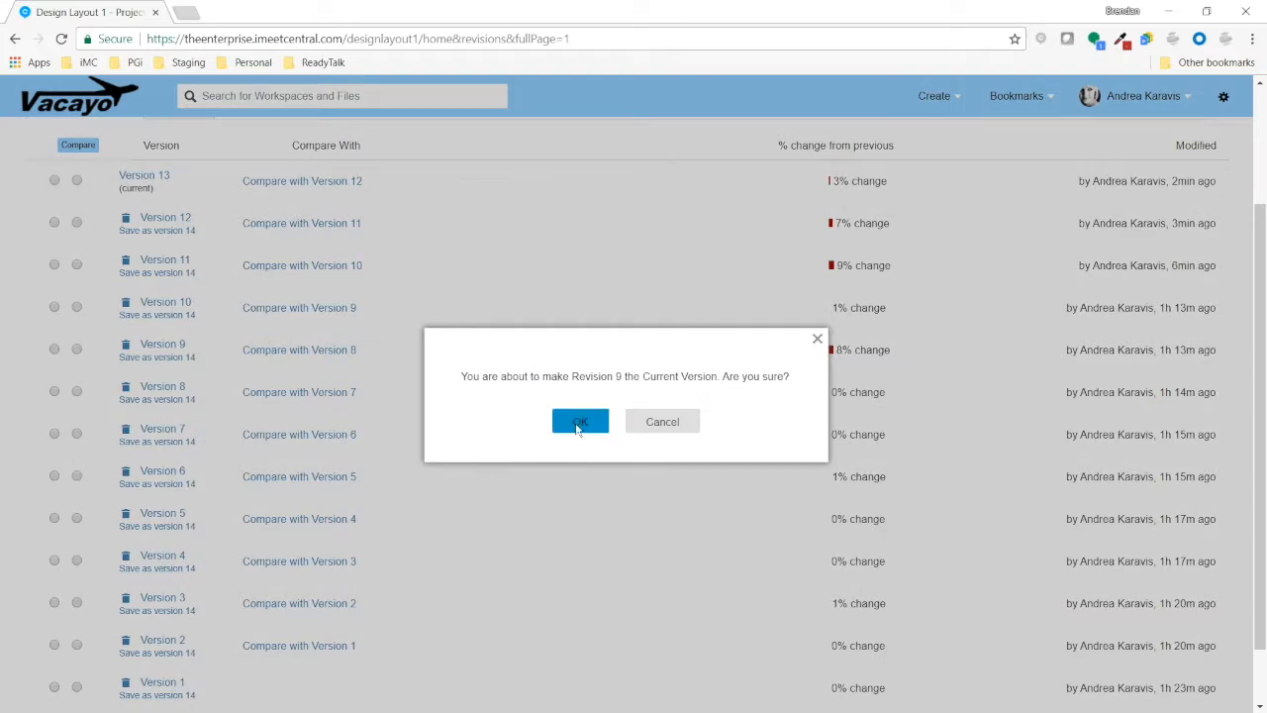
pyautogui.click(579, 423)
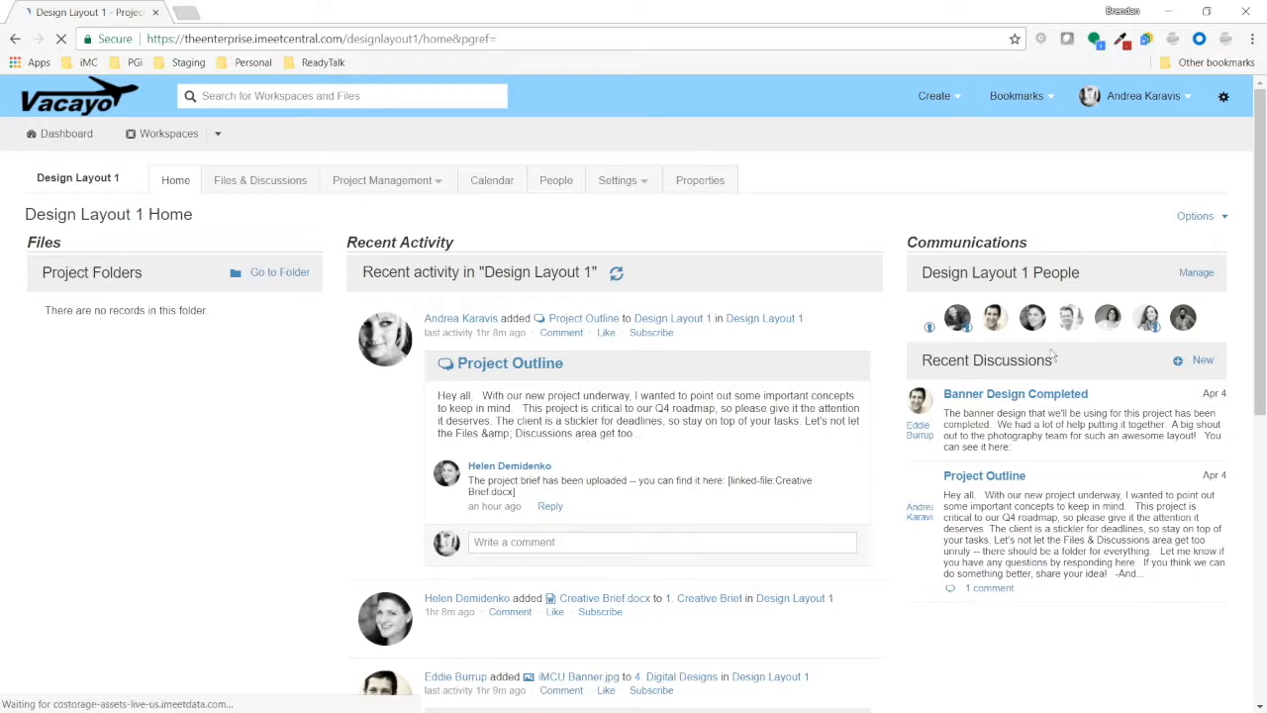
# - Try removing the discussion block and the folder block under Files from the home page layout, and discard the customization
pyautogui.click(1210, 216)
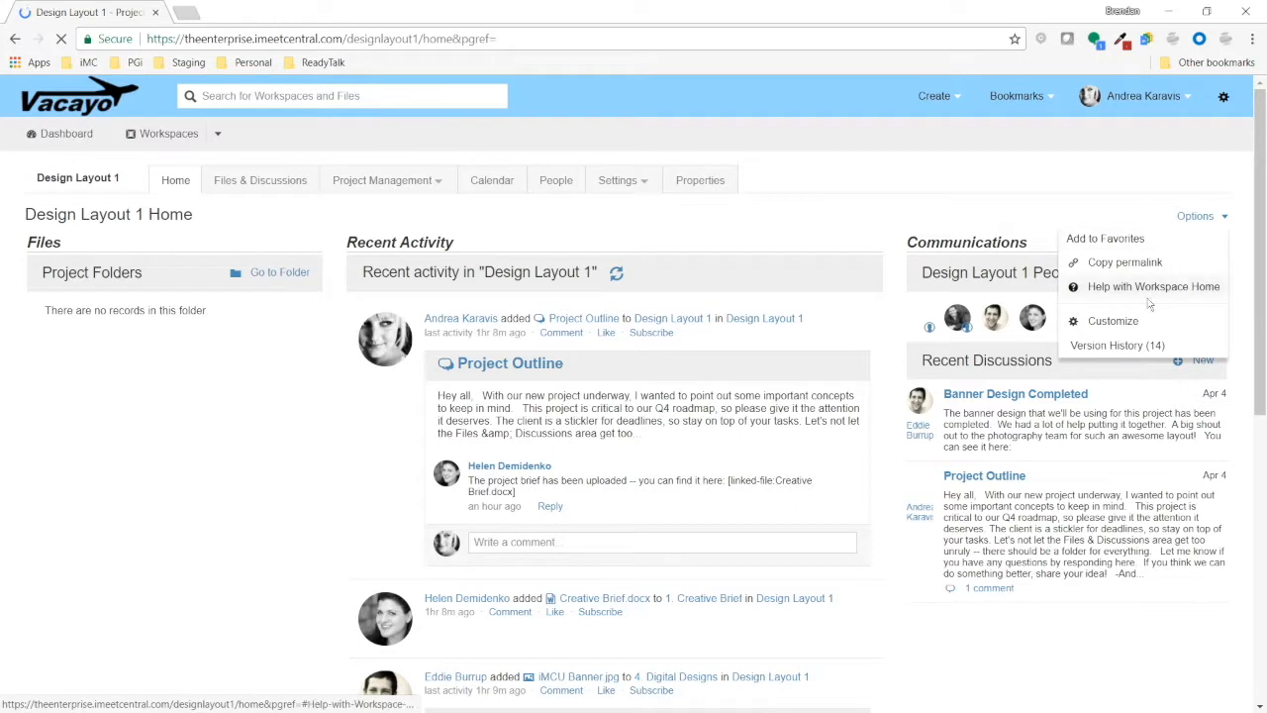
pyautogui.click(1089, 320)
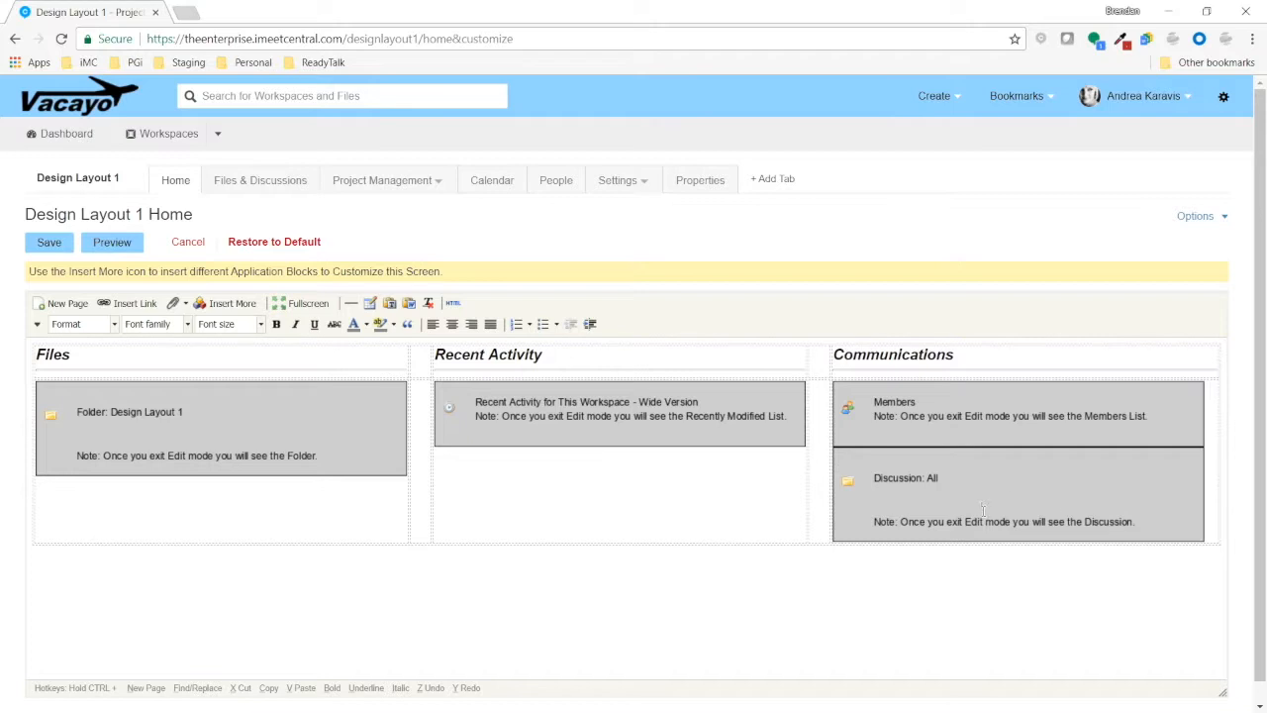
pyautogui.moveTo(891, 482); pyautogui.dragTo(658, 441)
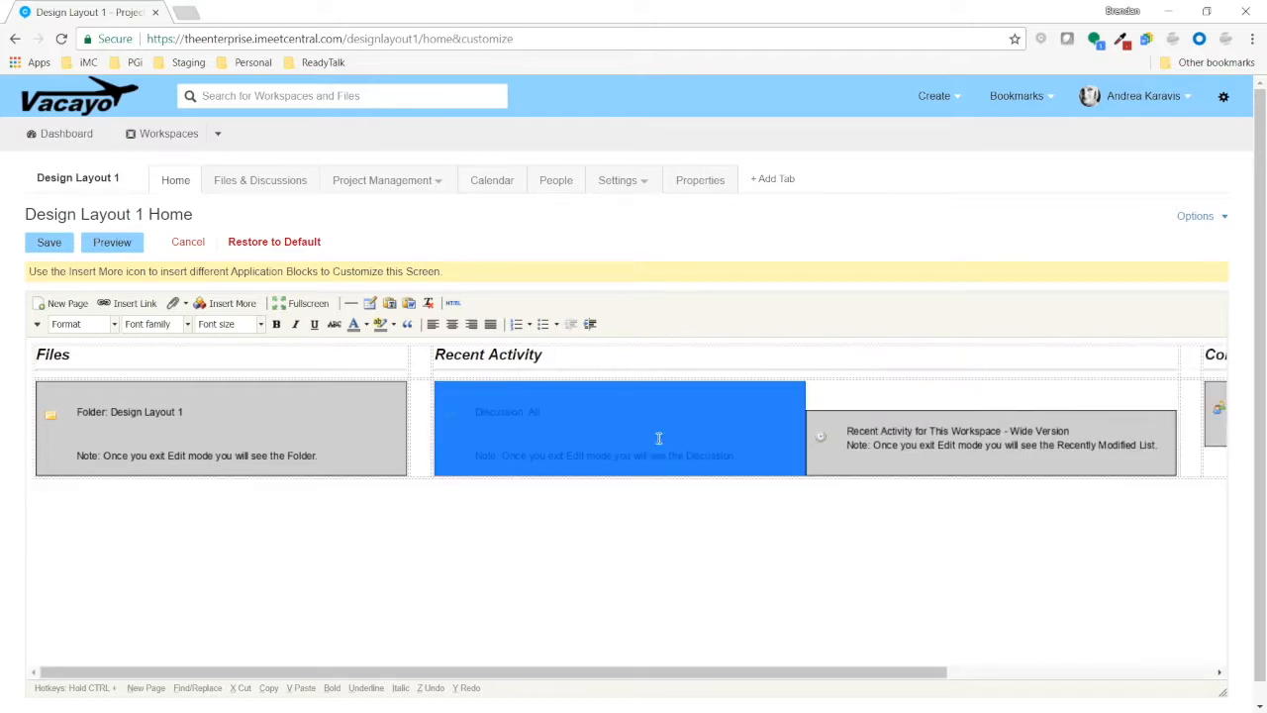
pyautogui.press('Delete')
pyautogui.click(416, 372)
pyautogui.click(274, 419)
pyautogui.press('Delete')
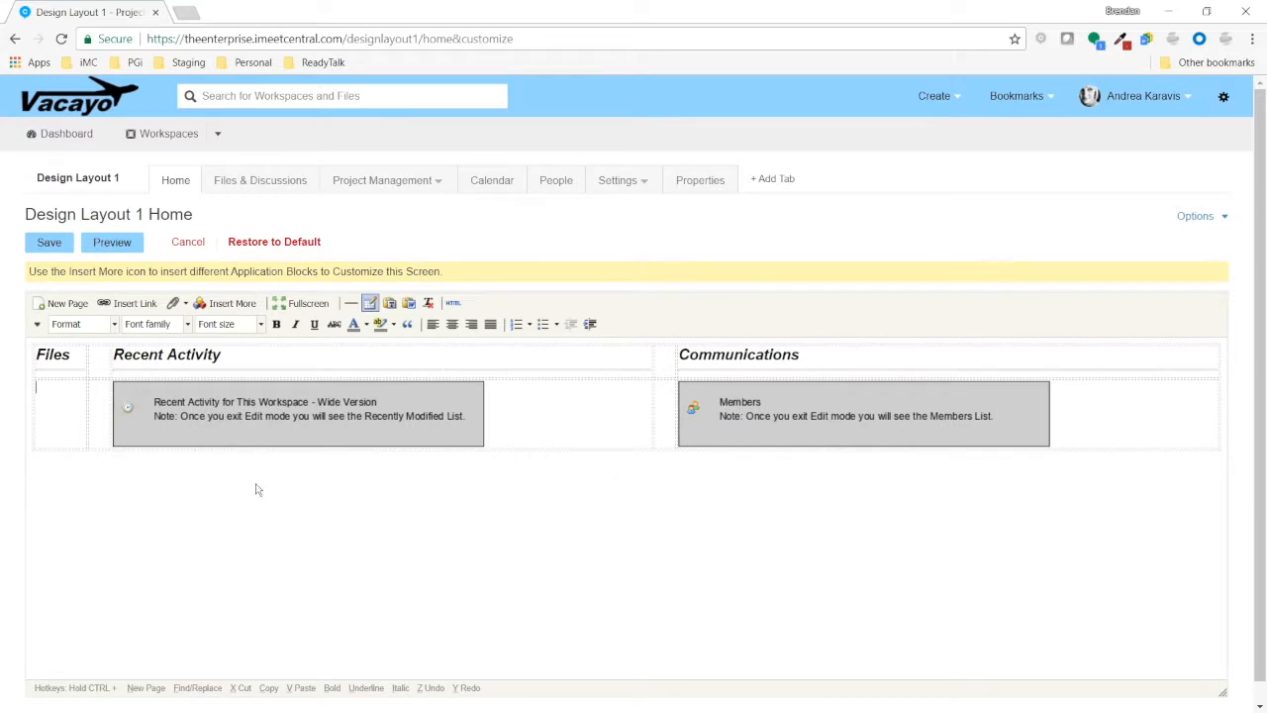
pyautogui.click(309, 246)
pyautogui.moveTo(516, 582); pyautogui.dragTo(240, 317)
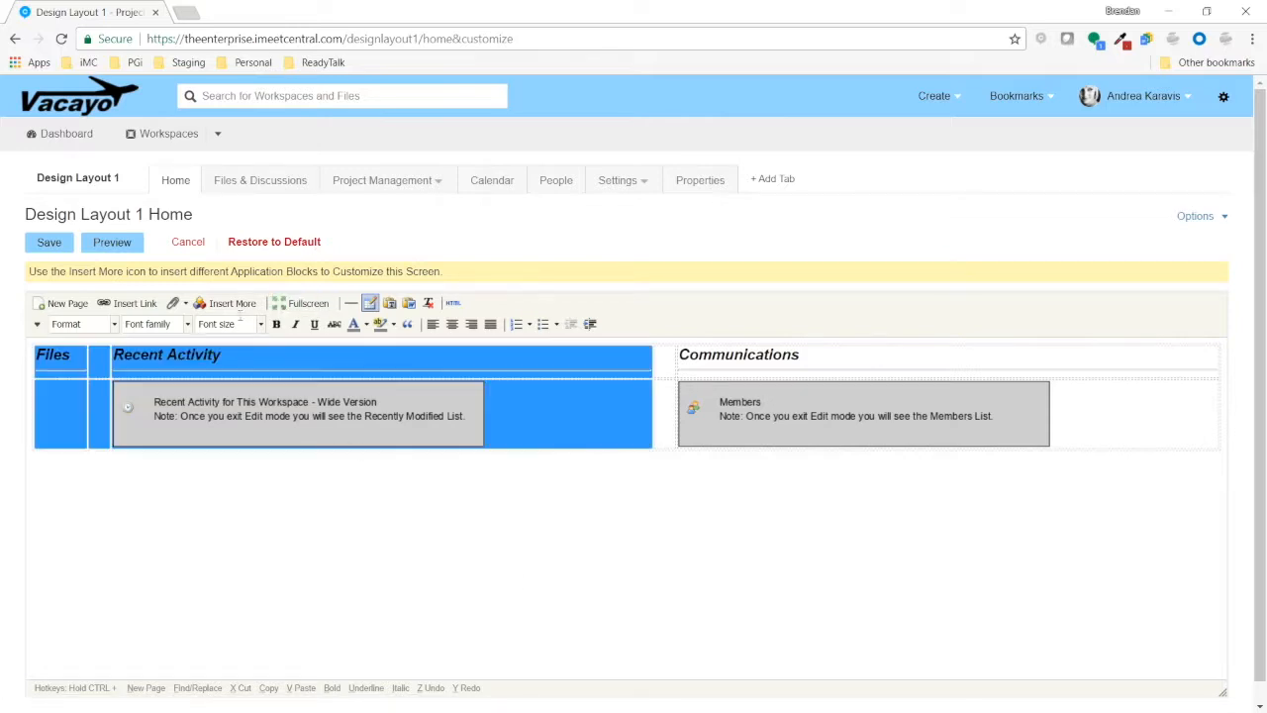
pyautogui.click(404, 487)
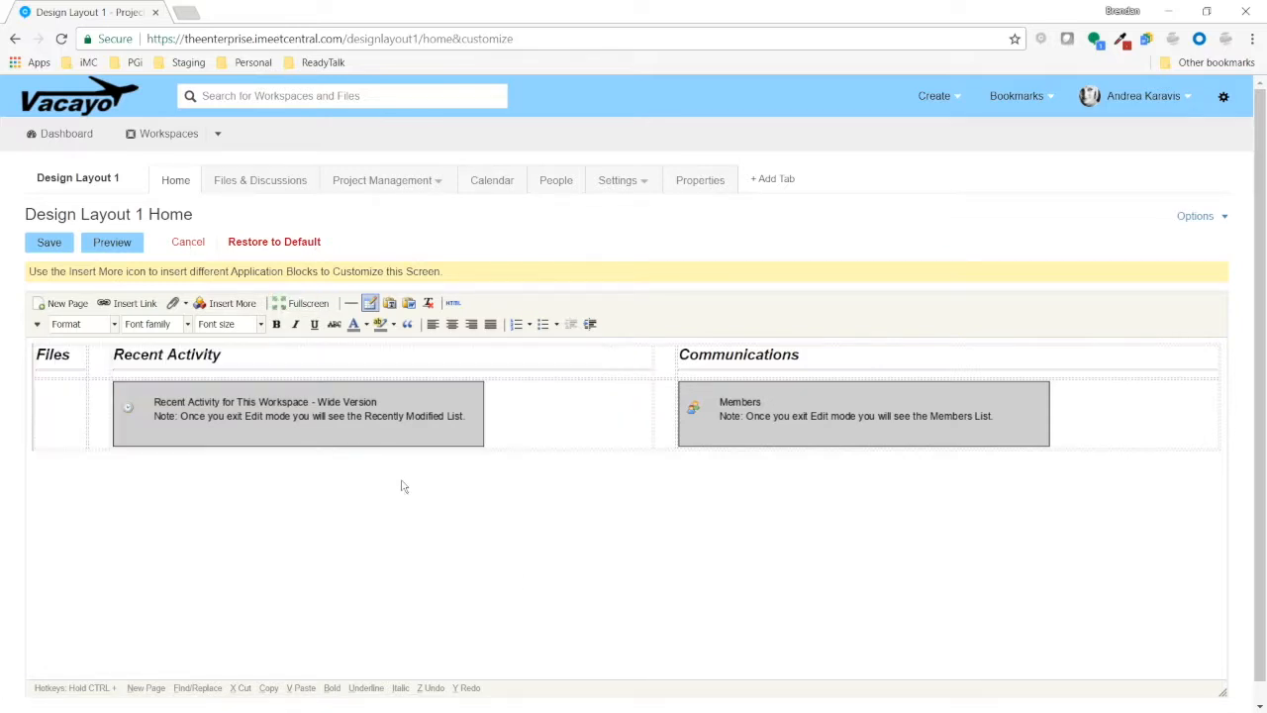
pyautogui.click(189, 243)
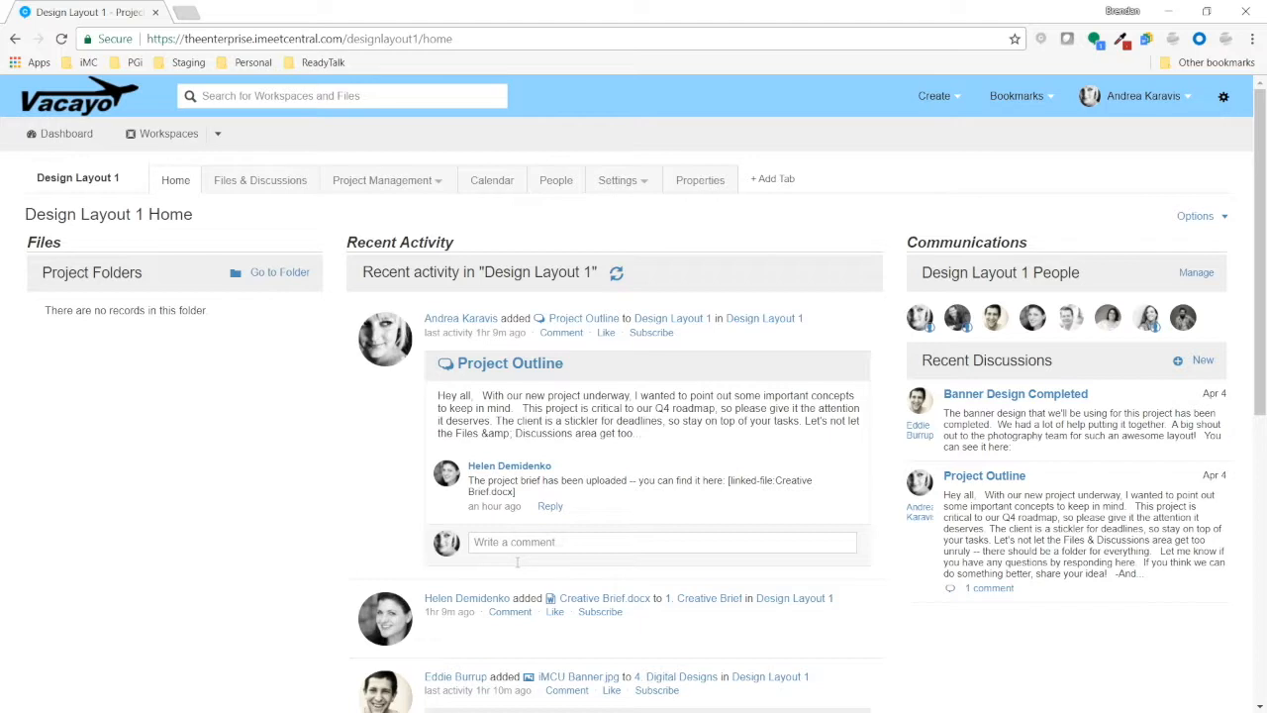
# - Reopen the home page for customization and insert the iMeet Central University banner image from the computer above the three columns
pyautogui.click(1212, 216)
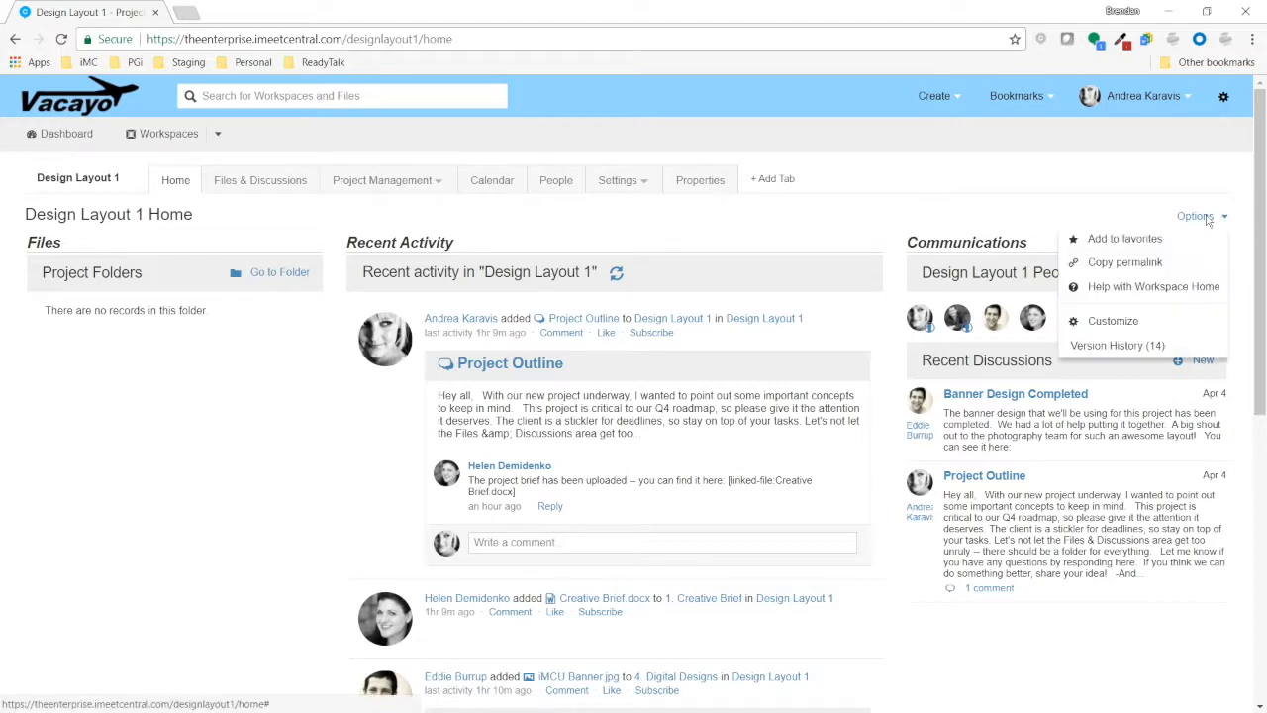
pyautogui.click(1101, 324)
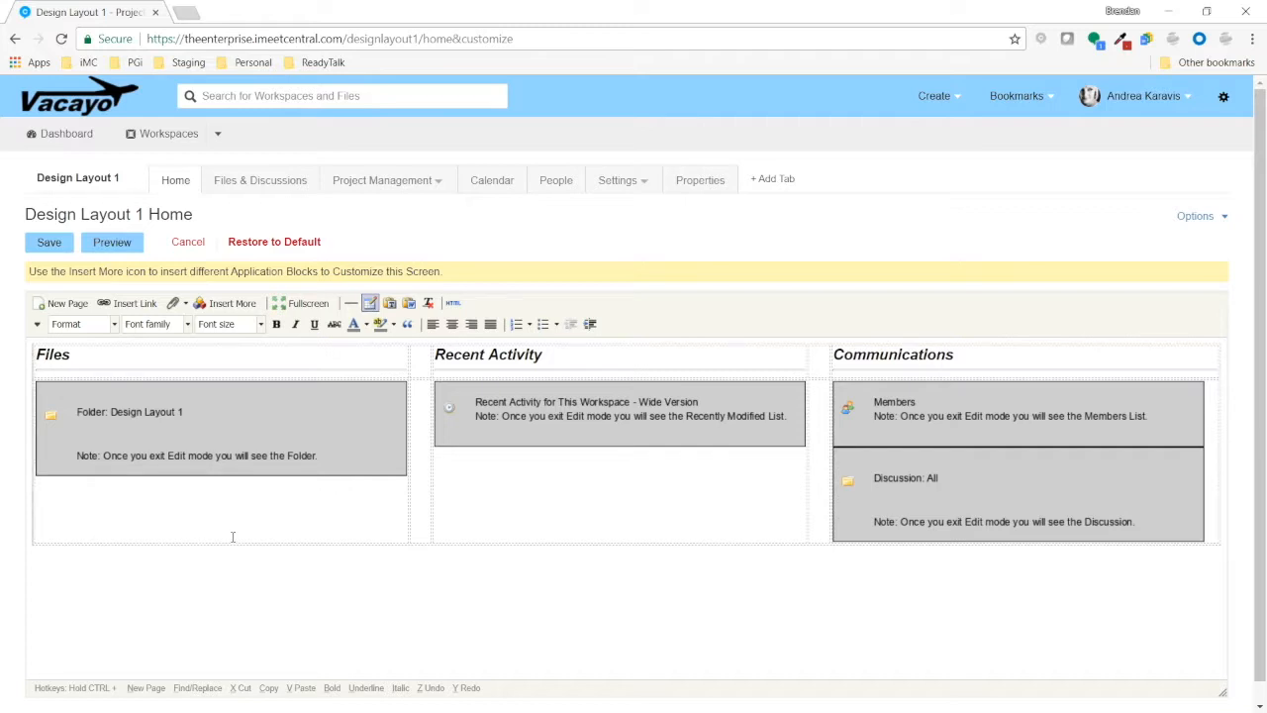
pyautogui.write('asd')
pyautogui.press('BackSpace')
pyautogui.press('BackSpace')
pyautogui.press('BackSpace')
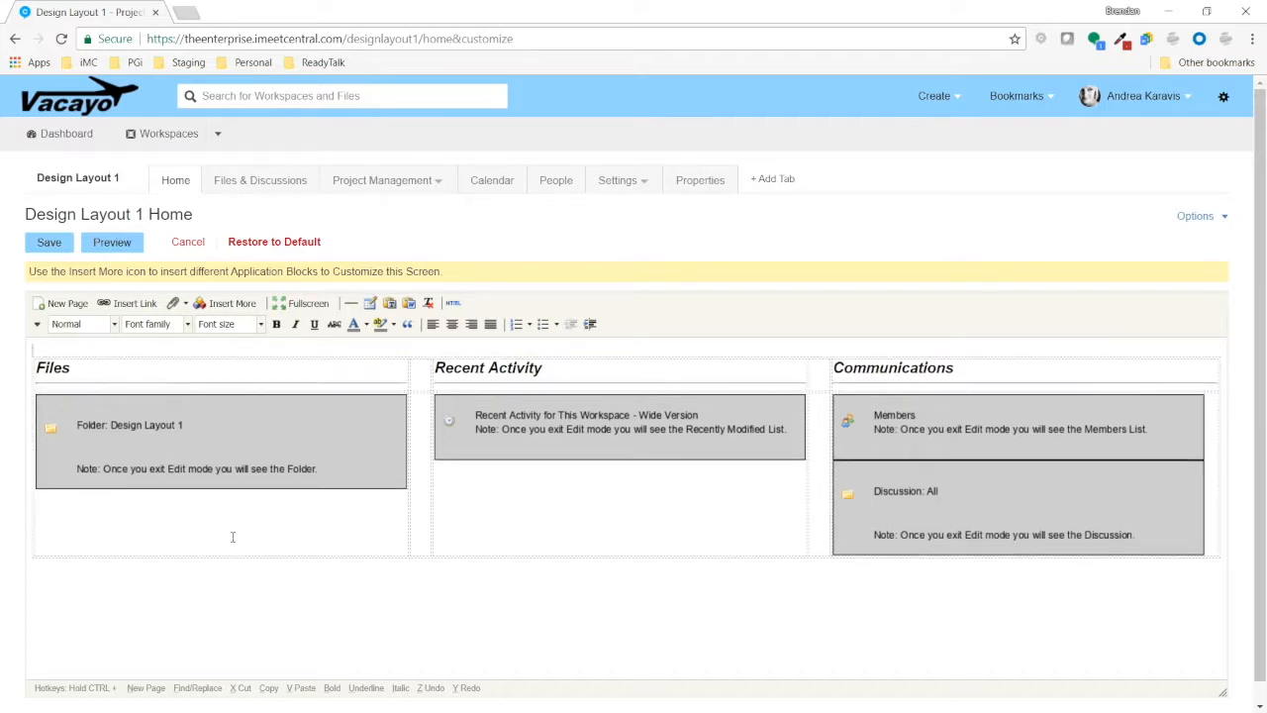
pyautogui.click(175, 304)
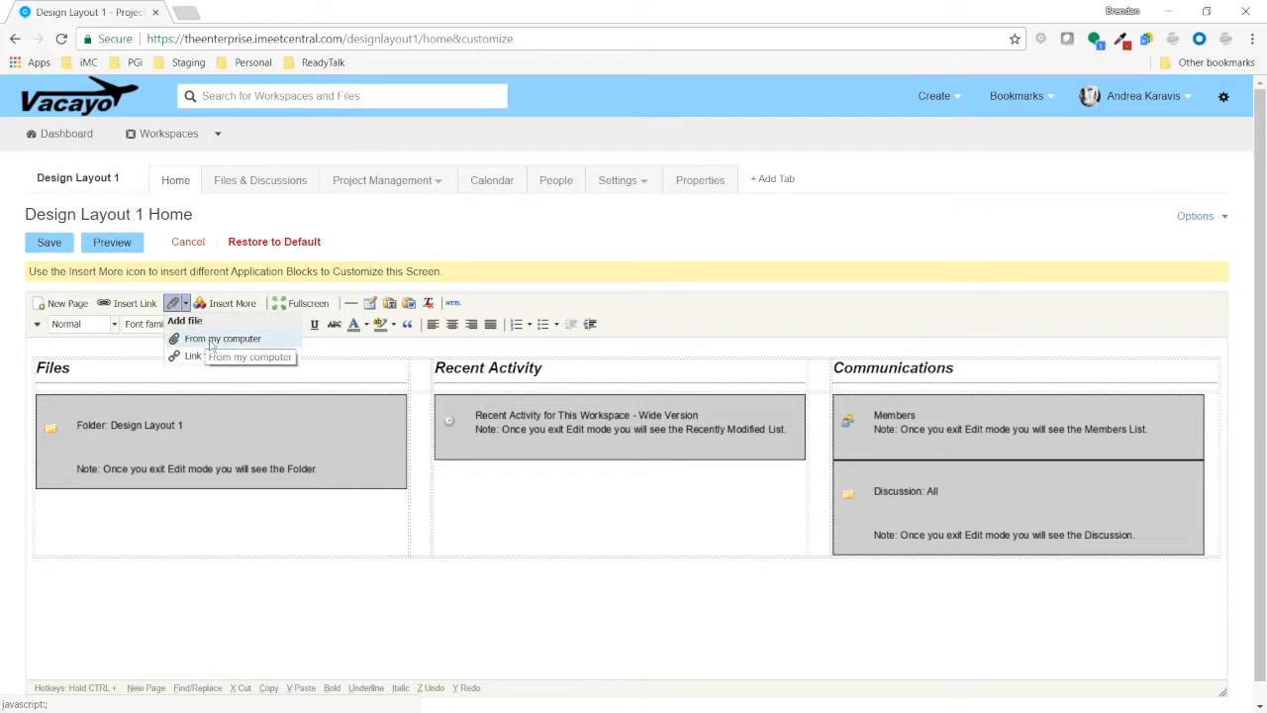
pyautogui.click(211, 341)
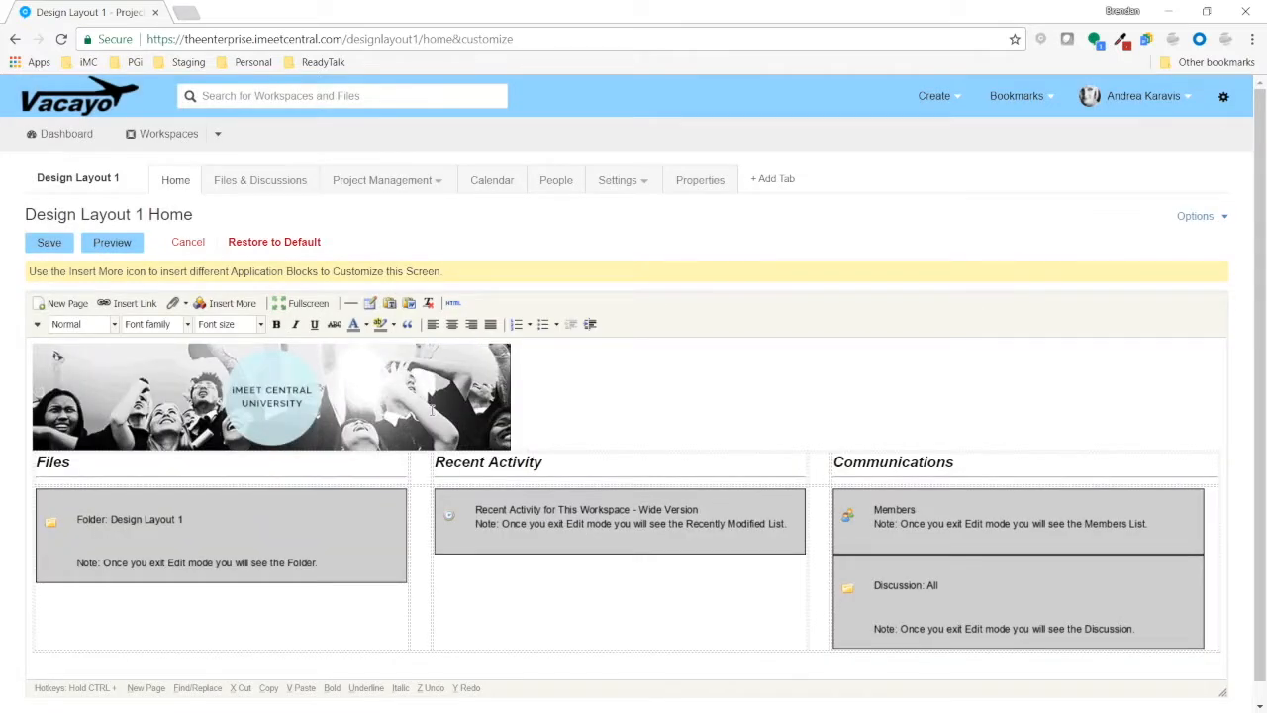
# - Try to resize the banner image by setting its first dimension to 350
pyautogui.rightClick(412, 404)
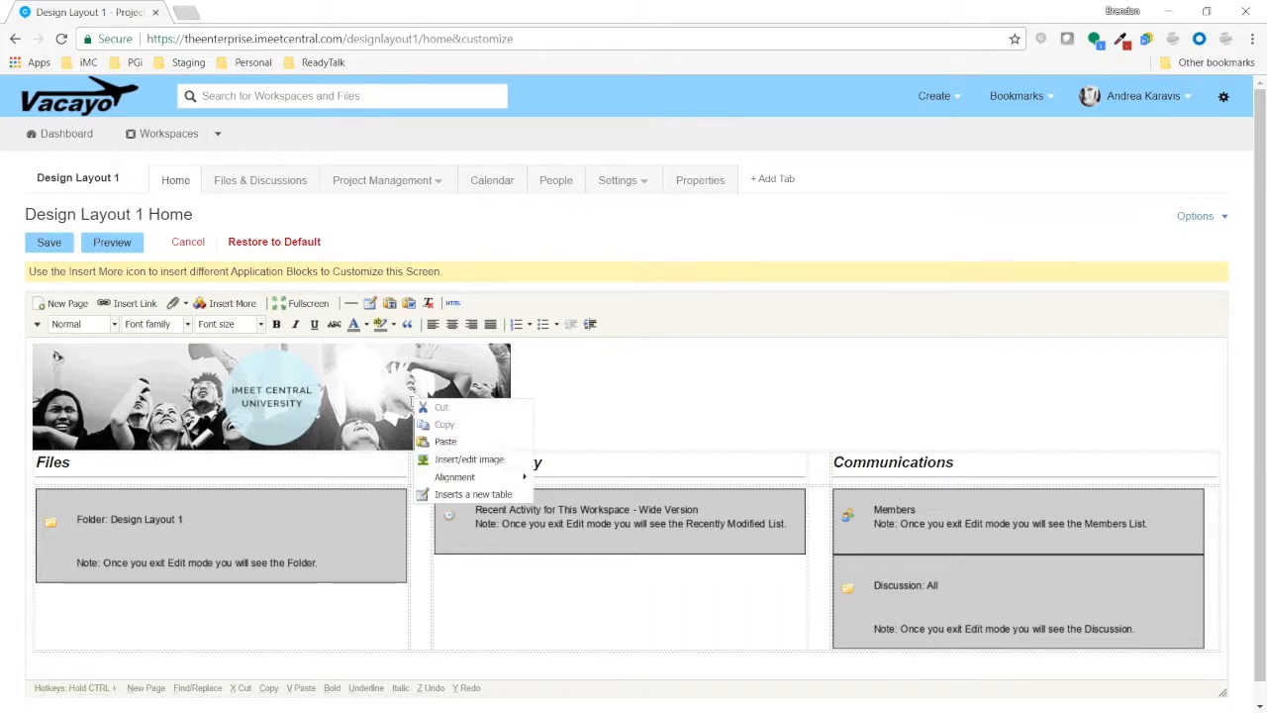
pyautogui.click(498, 462)
pyautogui.click(573, 387)
pyautogui.click(615, 388)
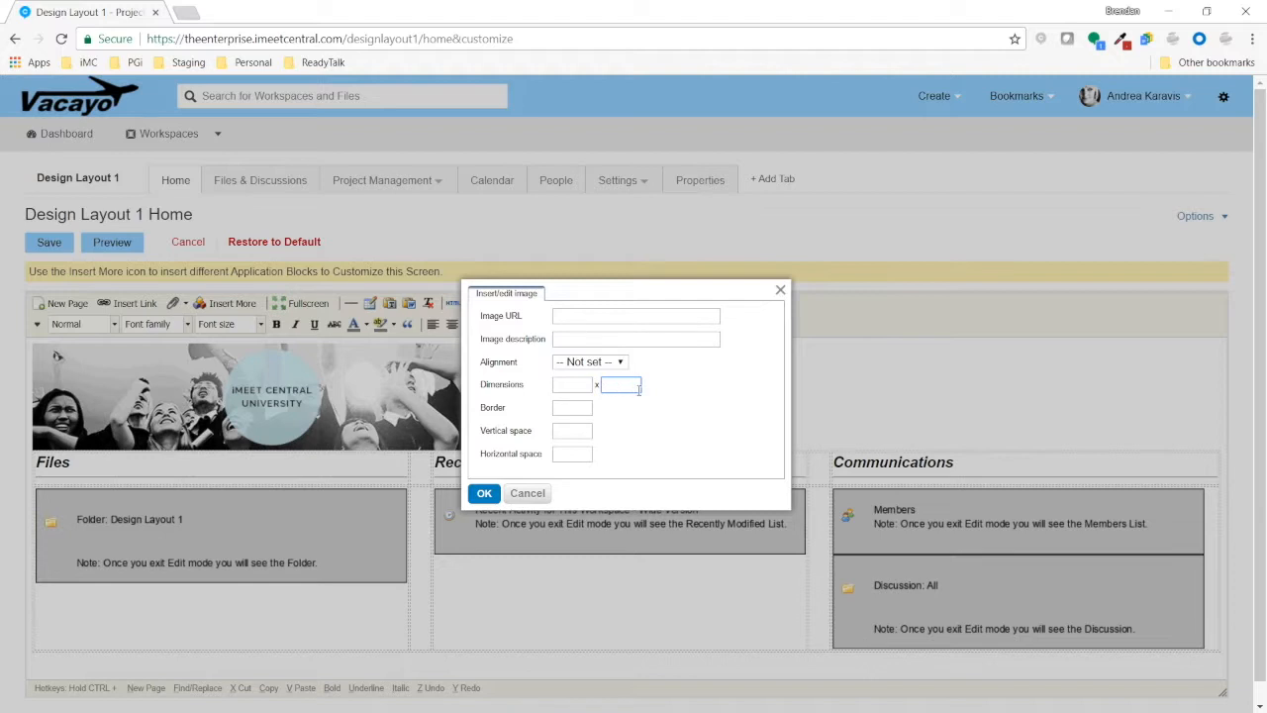
pyautogui.write('150')
pyautogui.press('BackSpace')
pyautogui.press('BackSpace')
pyautogui.press('BackSpace')
pyautogui.click(586, 387)
pyautogui.write('350')
pyautogui.click(606, 385)
pyautogui.click(484, 493)
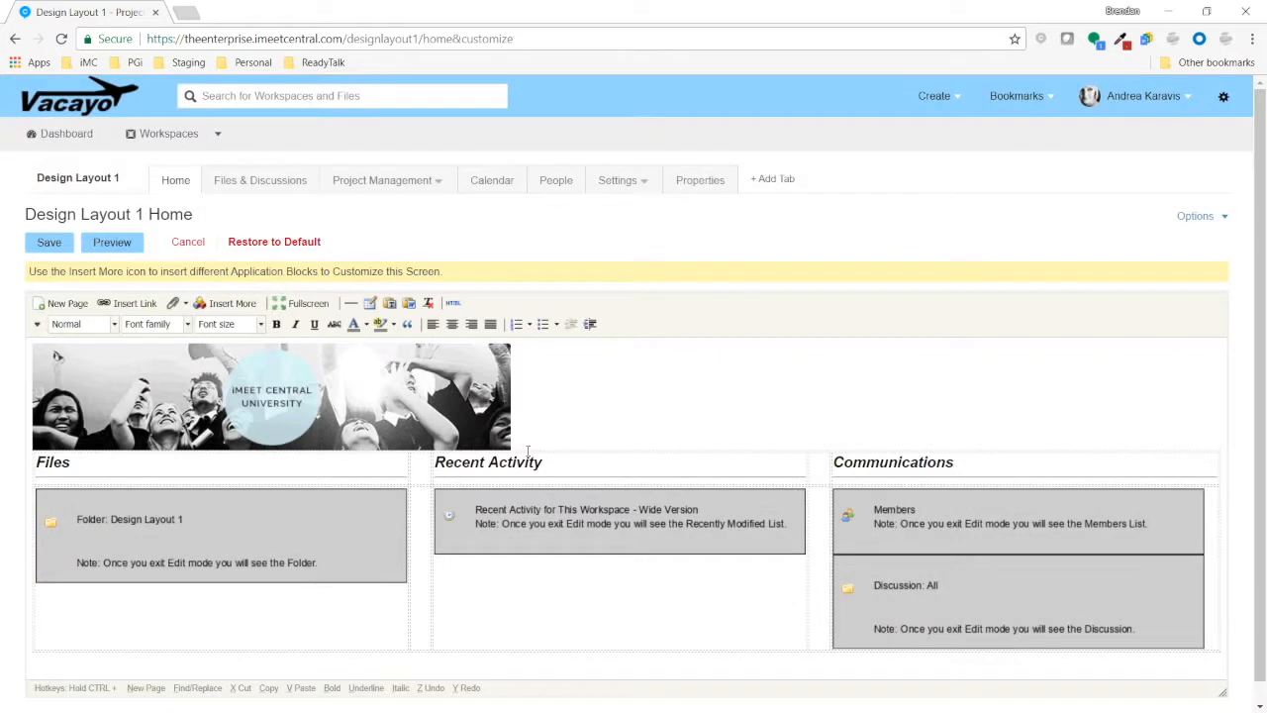
# - Try to resize the banner image by setting its first dimension to 100
pyautogui.rightClick(318, 389)
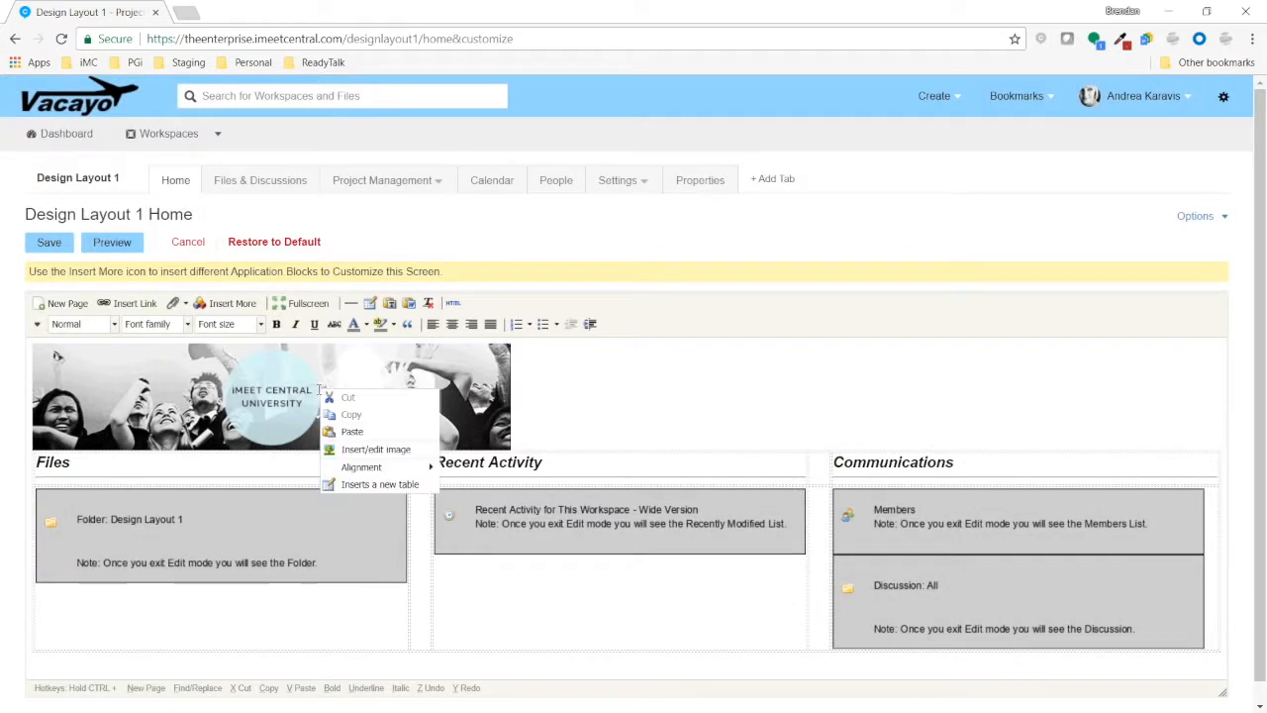
pyautogui.click(392, 451)
pyautogui.click(570, 385)
pyautogui.write('480')
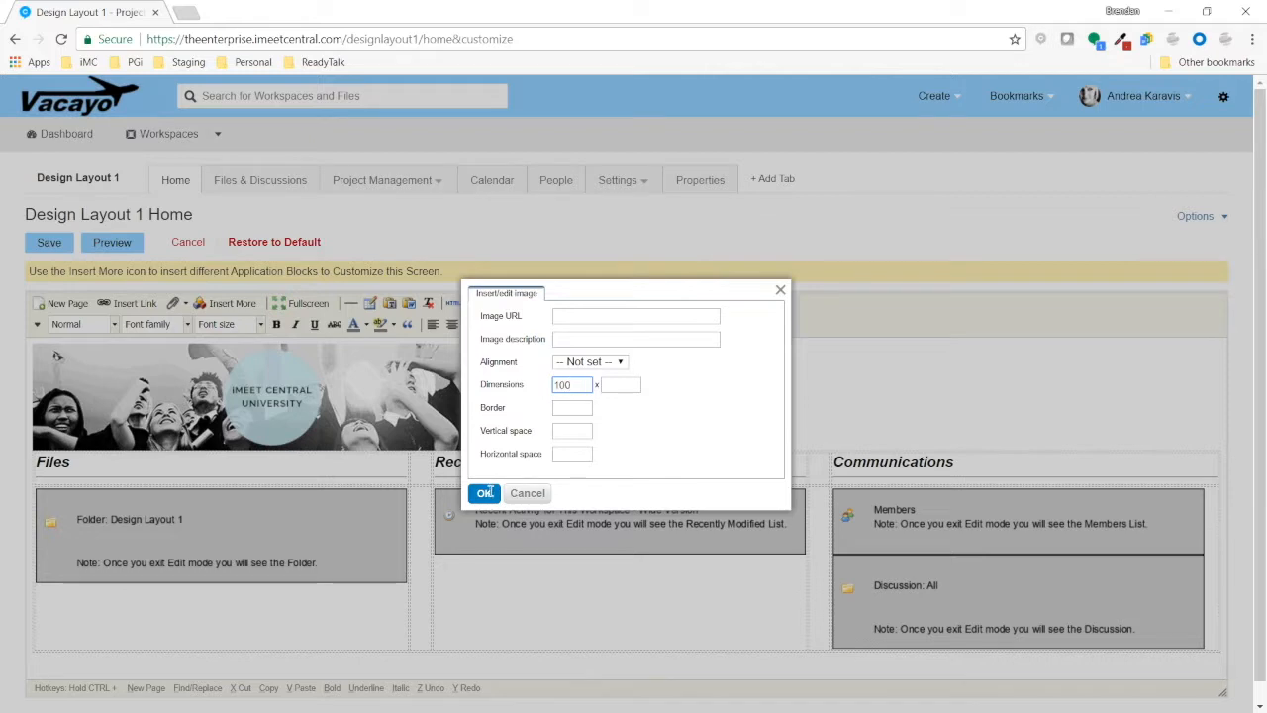
pyautogui.click(484, 493)
# - Try to move the banner image within the page, and discard the customization
pyautogui.moveTo(234, 388); pyautogui.dragTo(680, 402)
pyautogui.moveTo(791, 232); pyautogui.dragTo(427, 365)
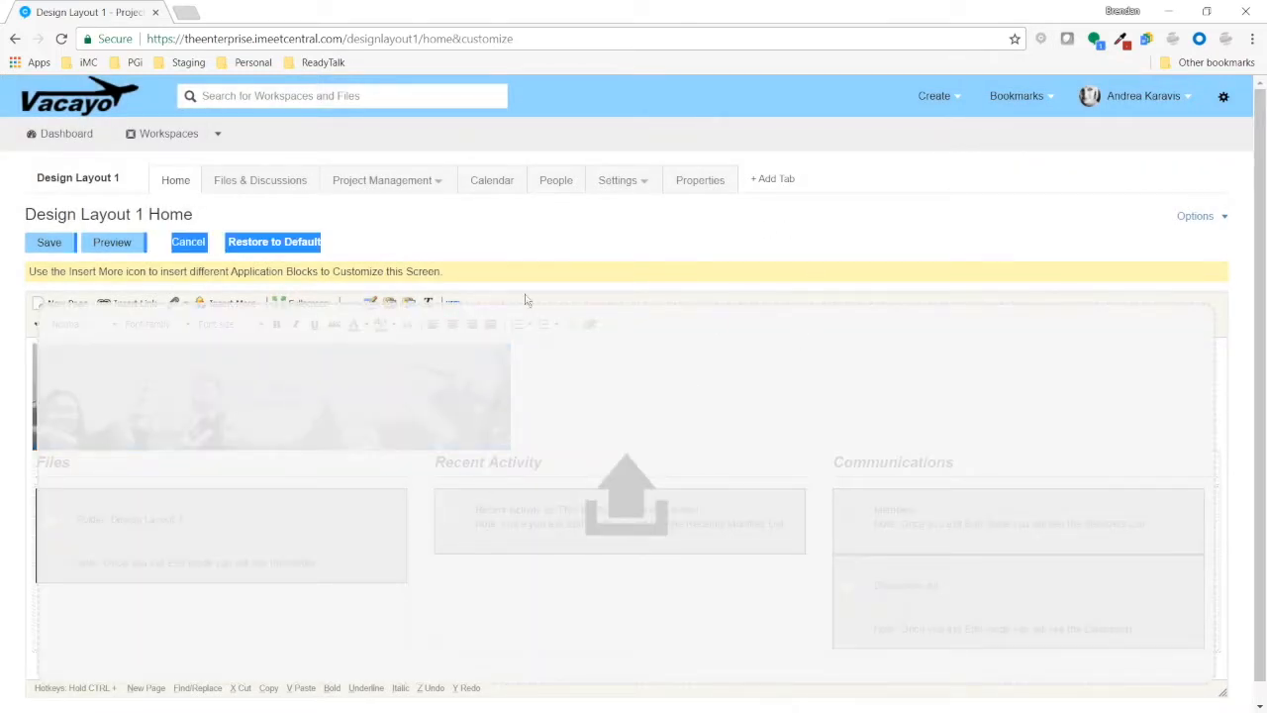
pyautogui.click(188, 248)
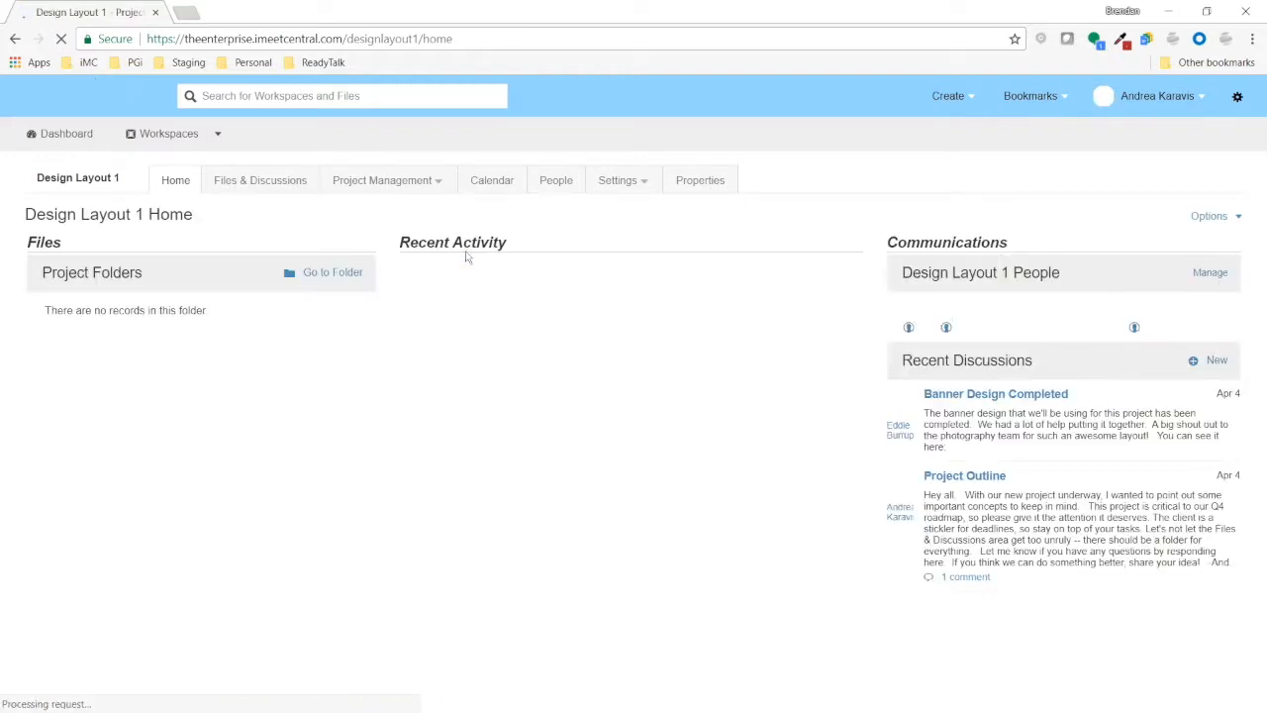
# - Reopen the home page for customization and add an empty line above the table holding the three columns
pyautogui.click(1217, 215)
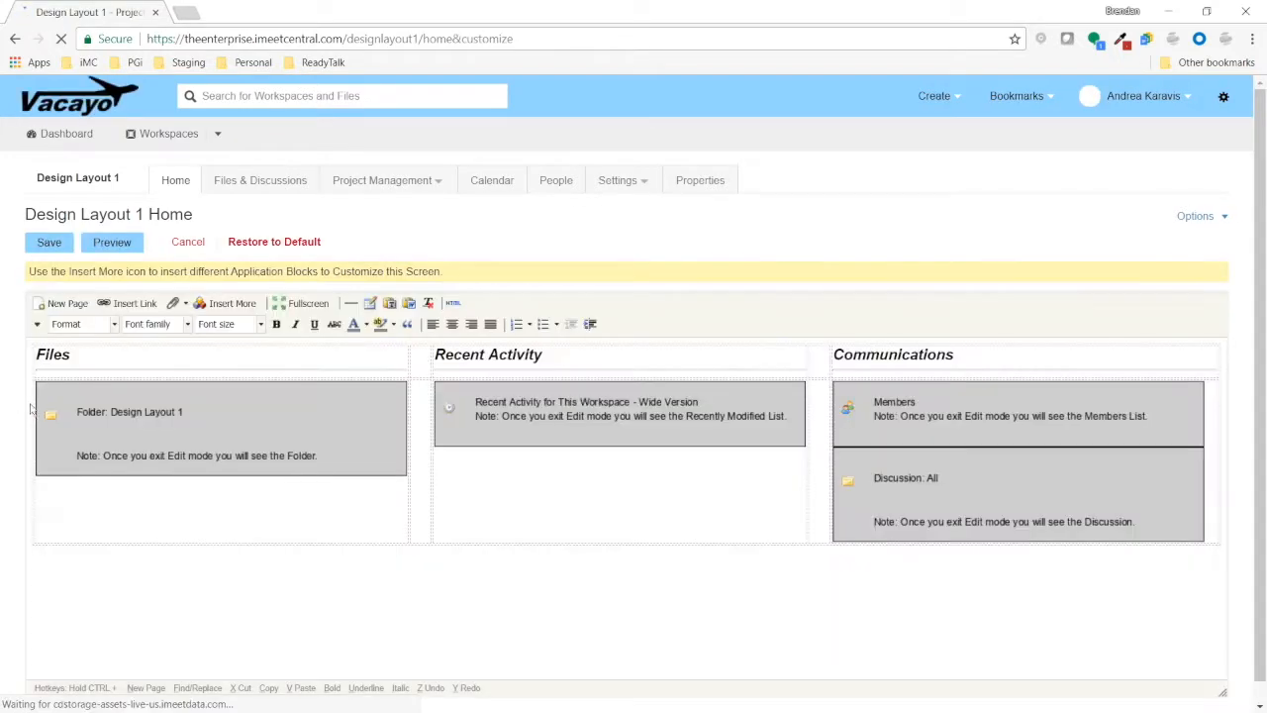
pyautogui.write('aa')
pyautogui.press('BackSpace')
pyautogui.press('BackSpace')
pyautogui.press('BackSpace')
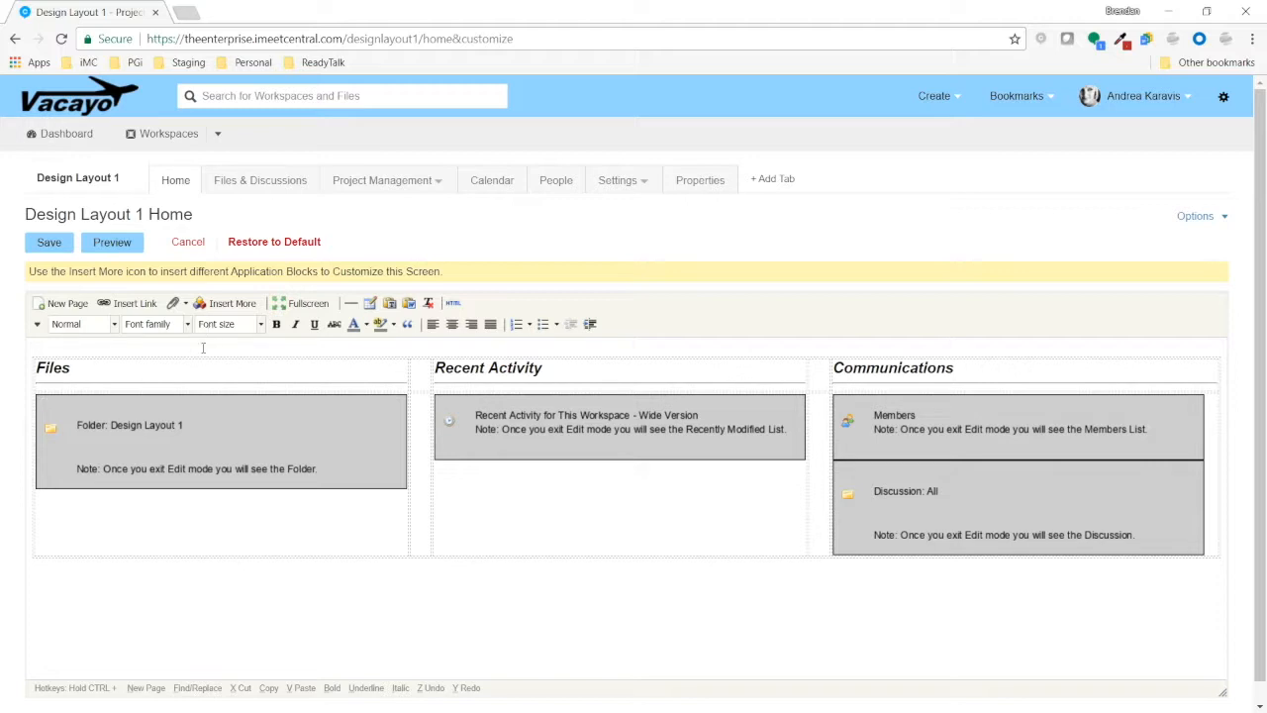
pyautogui.write('aaa')
pyautogui.press('BackSpace')
pyautogui.press('BackSpace')
pyautogui.press('BackSpace')
pyautogui.write('asdfasdf')
pyautogui.press('BackSpace')
pyautogui.press('BackSpace')
pyautogui.press('BackSpace')
pyautogui.press('BackSpace')
pyautogui.press('BackSpace')
pyautogui.press('BackSpace')
pyautogui.press('BackSpace')
pyautogui.press('BackSpace')
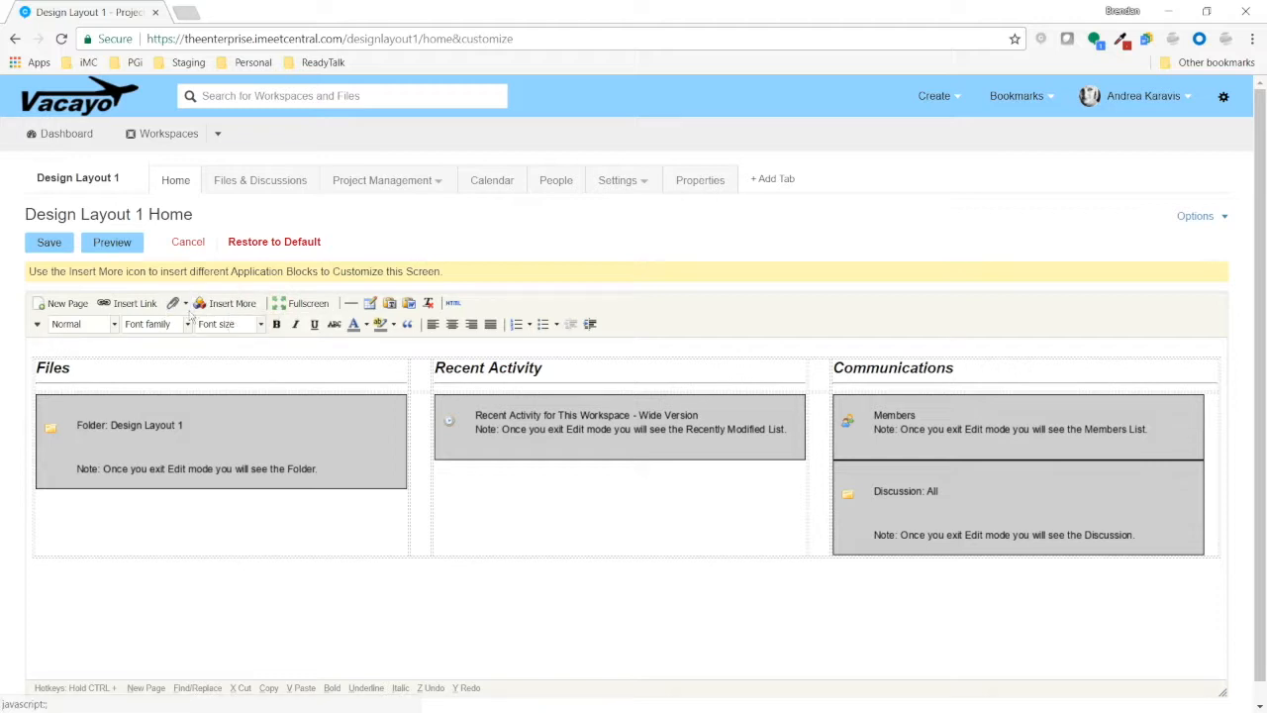
# - Upload the iMeet Central University banner image from the computer into the empty line above the columns and save the home page
pyautogui.click(186, 306)
pyautogui.click(226, 337)
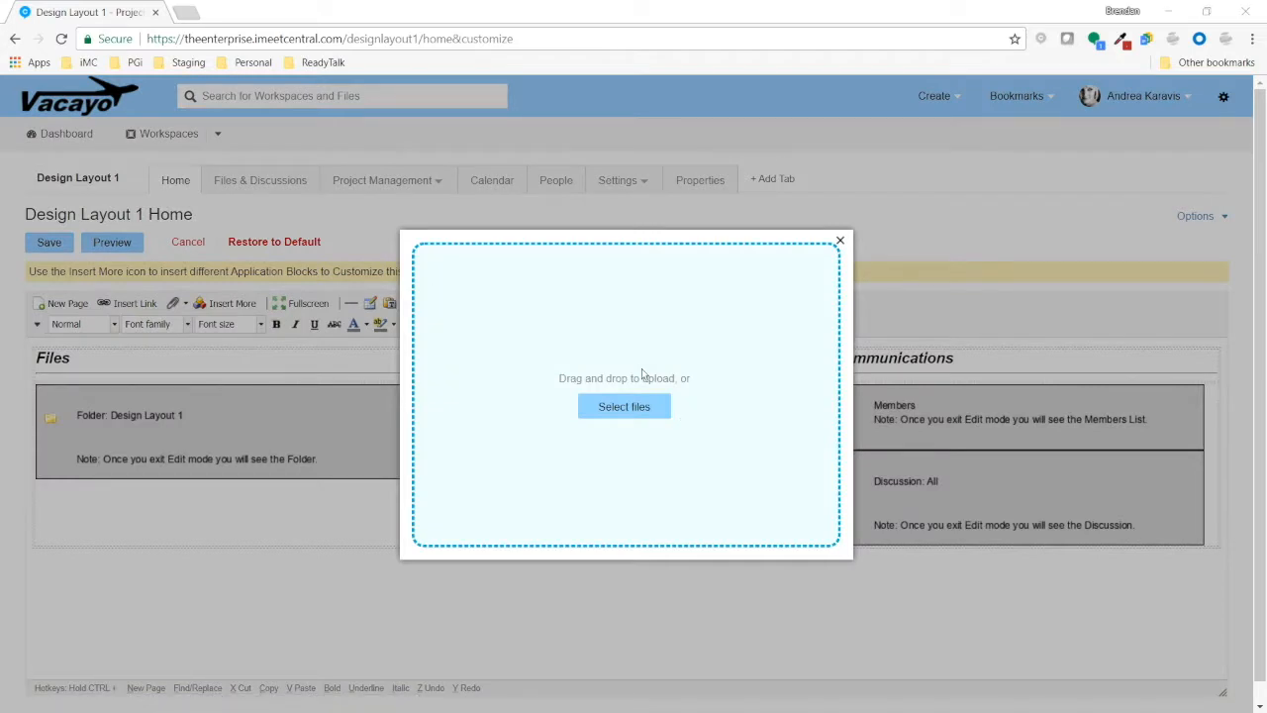
pyautogui.moveTo(644, 374); pyautogui.dragTo(627, 373)
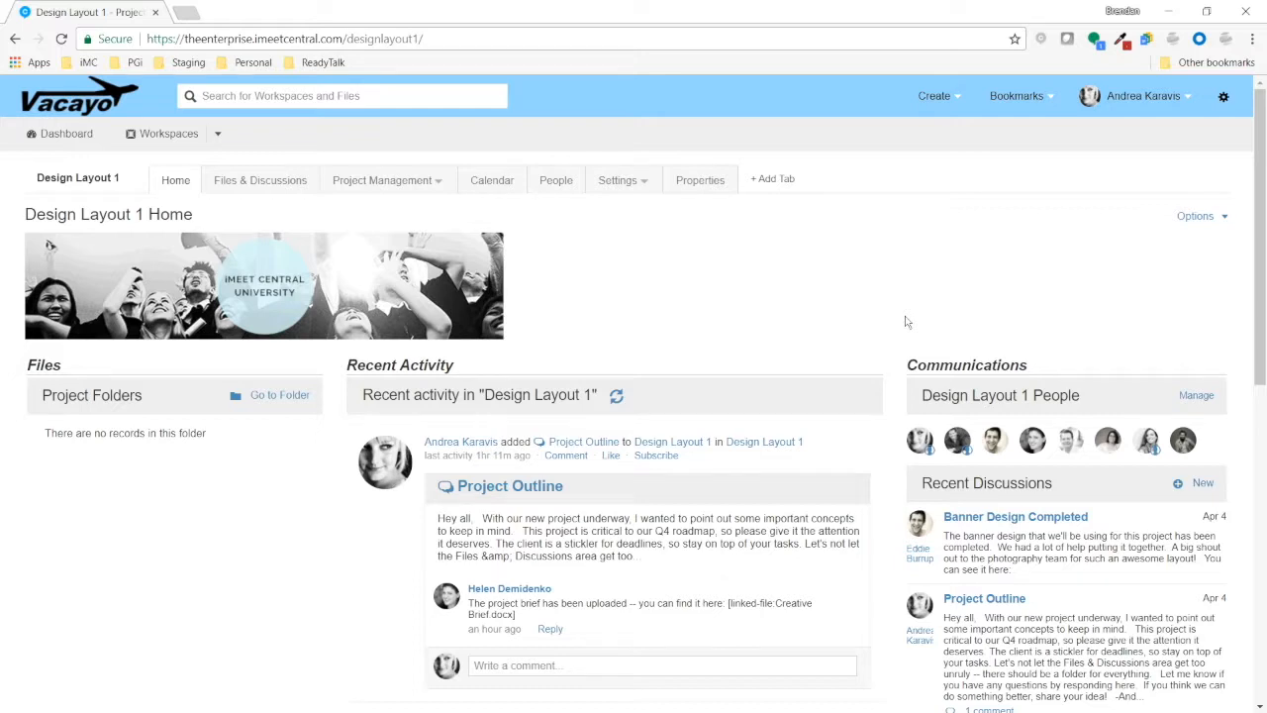
# - Reopen the home page for customization and extend the middle column's heading to read "Recent Activity and Stuff"
pyautogui.click(1201, 216)
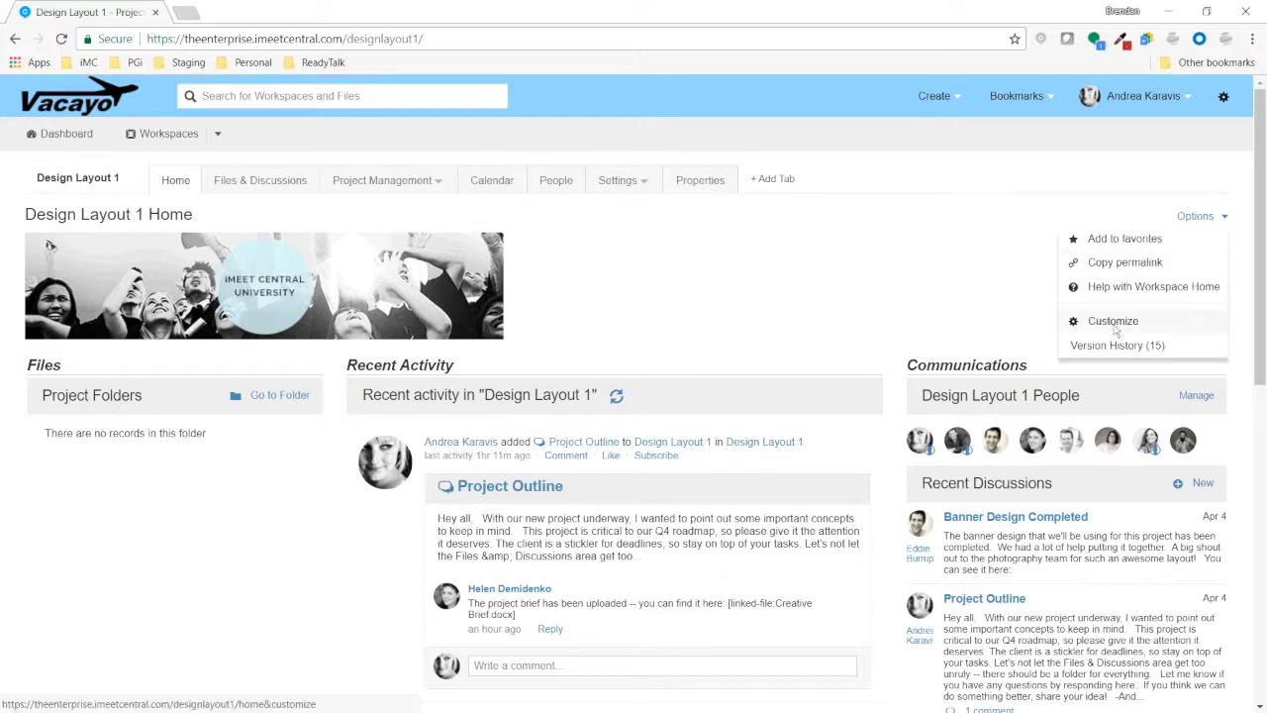
pyautogui.click(1116, 329)
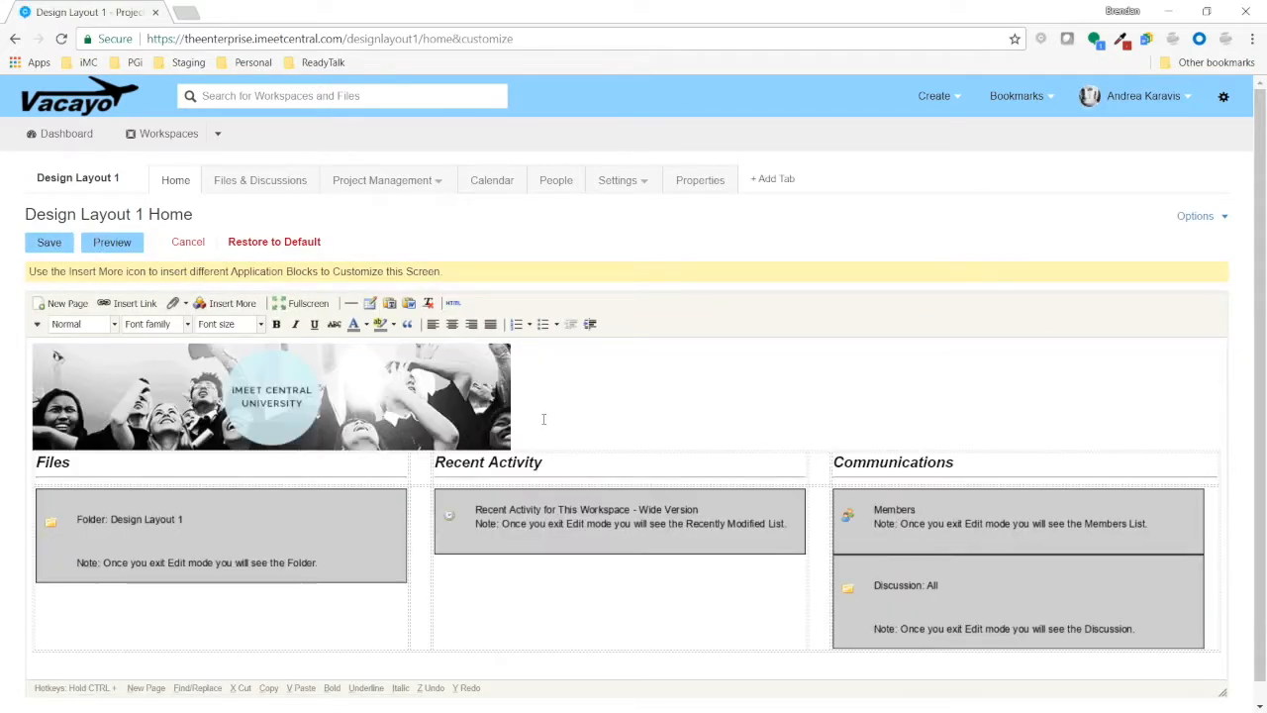
pyautogui.moveTo(526, 462); pyautogui.dragTo(507, 462)
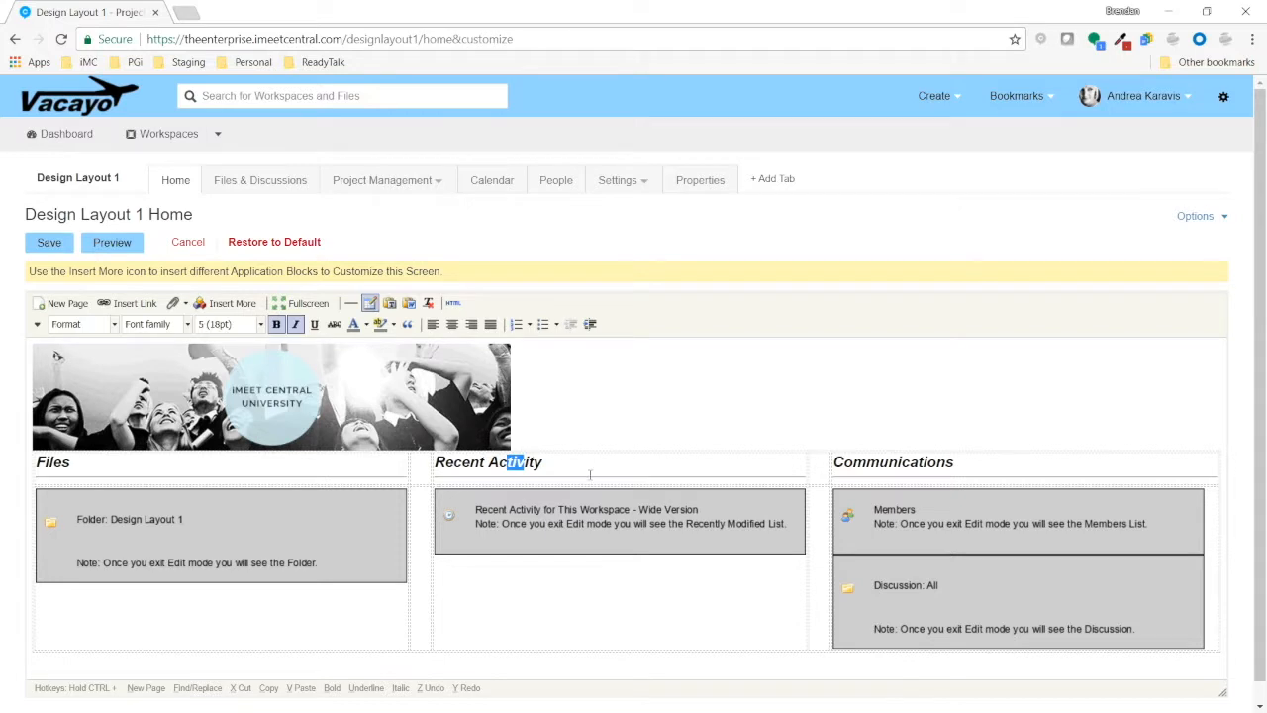
pyautogui.click(573, 467)
pyautogui.write('and Stuff')
# - Insert several extra horizontal lines below the "Recent Activity and Stuff" heading
pyautogui.click(351, 308)
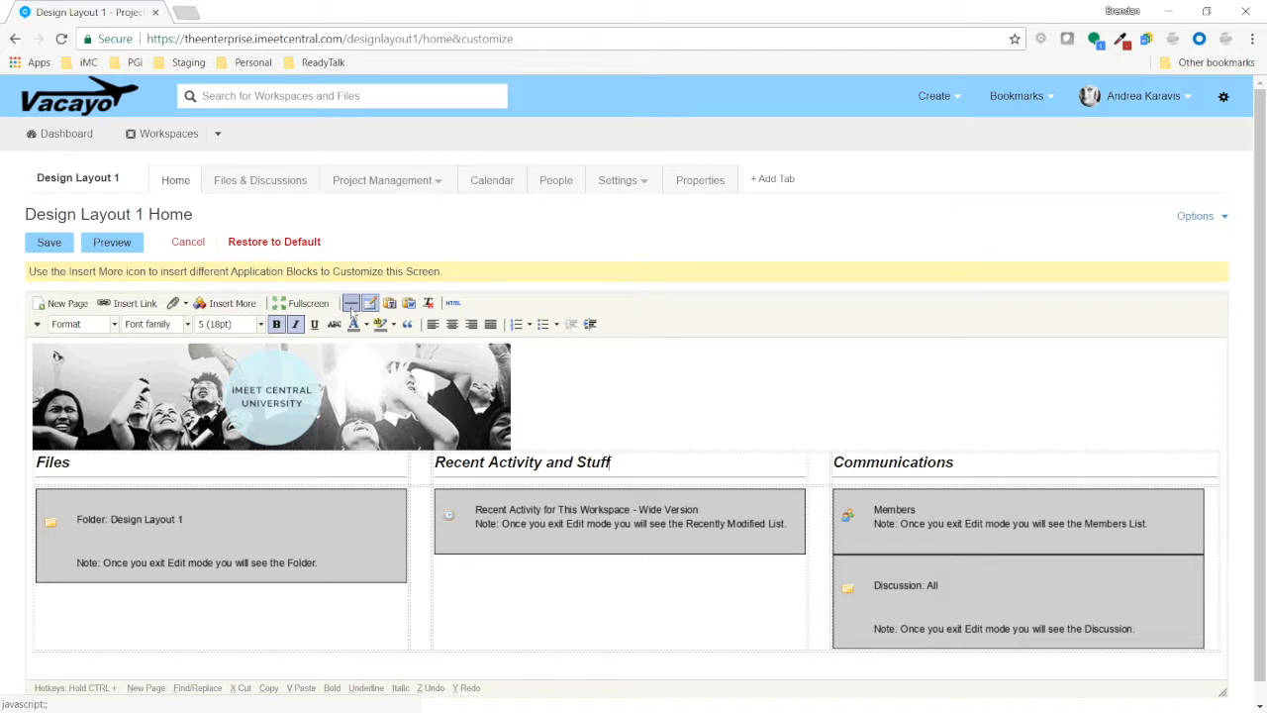
pyautogui.click(351, 309)
pyautogui.click(352, 309)
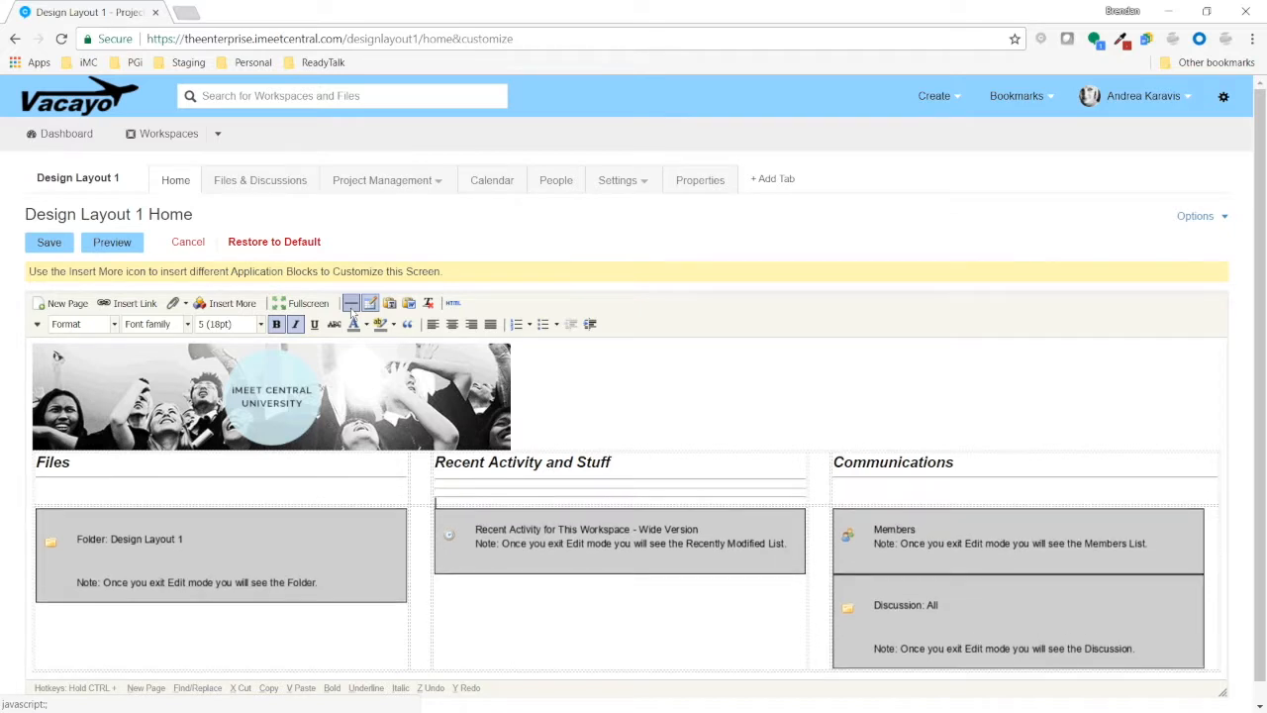
pyautogui.click(351, 308)
pyautogui.click(351, 309)
pyautogui.click(352, 308)
# - Remove the extra horizontal lines below the "Recent Activity and Stuff" heading, keeping a single line
pyautogui.click(477, 516)
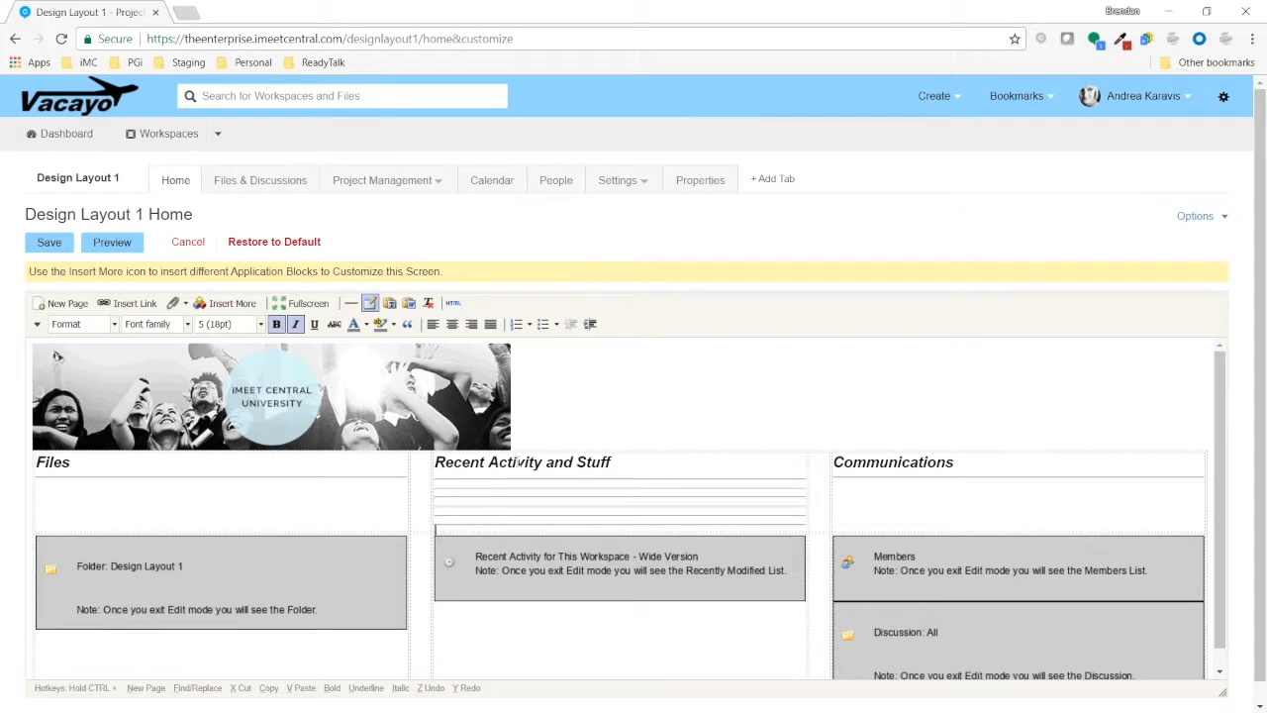
pyautogui.press('BackSpace')
pyautogui.press('BackSpace')
pyautogui.press('BackSpace')
pyautogui.press('BackSpace')
pyautogui.press('BackSpace')
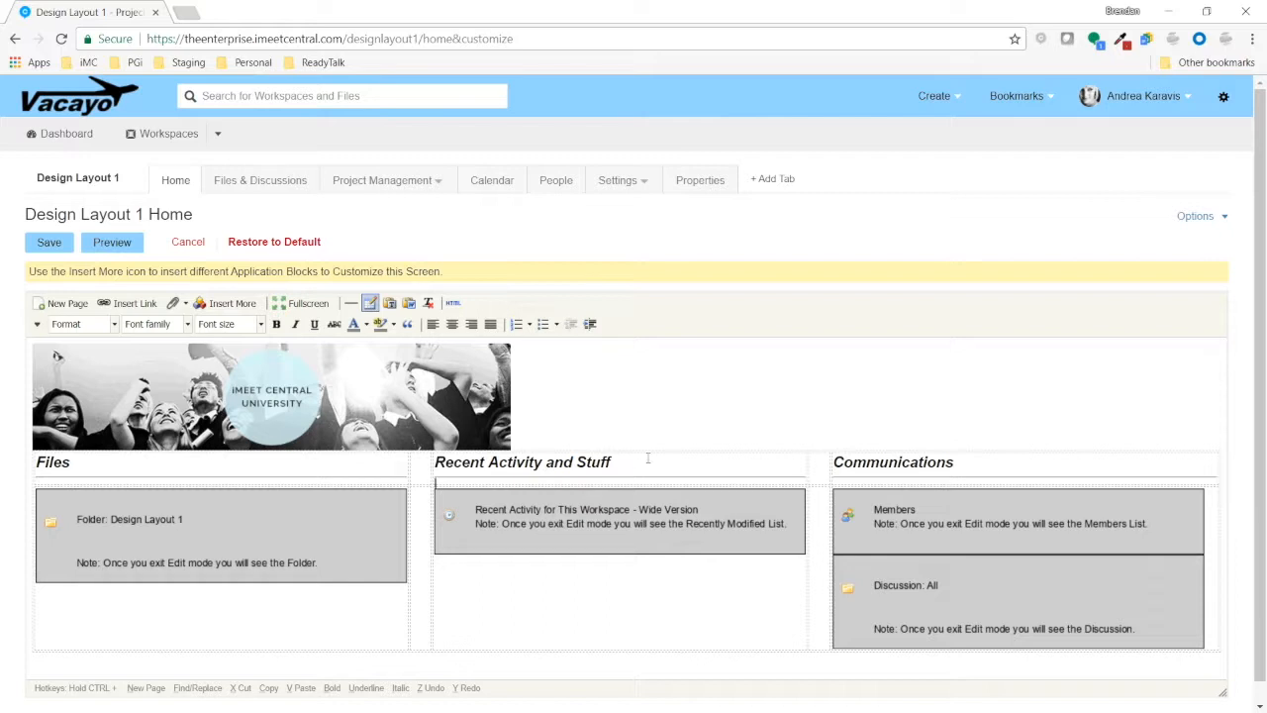
# - Paste the workload report's URL beside the banner image and undo the paste
pyautogui.click(672, 435)
pyautogui.write('https://theenterprise.imeetcentral.com/home/reporting/11721')
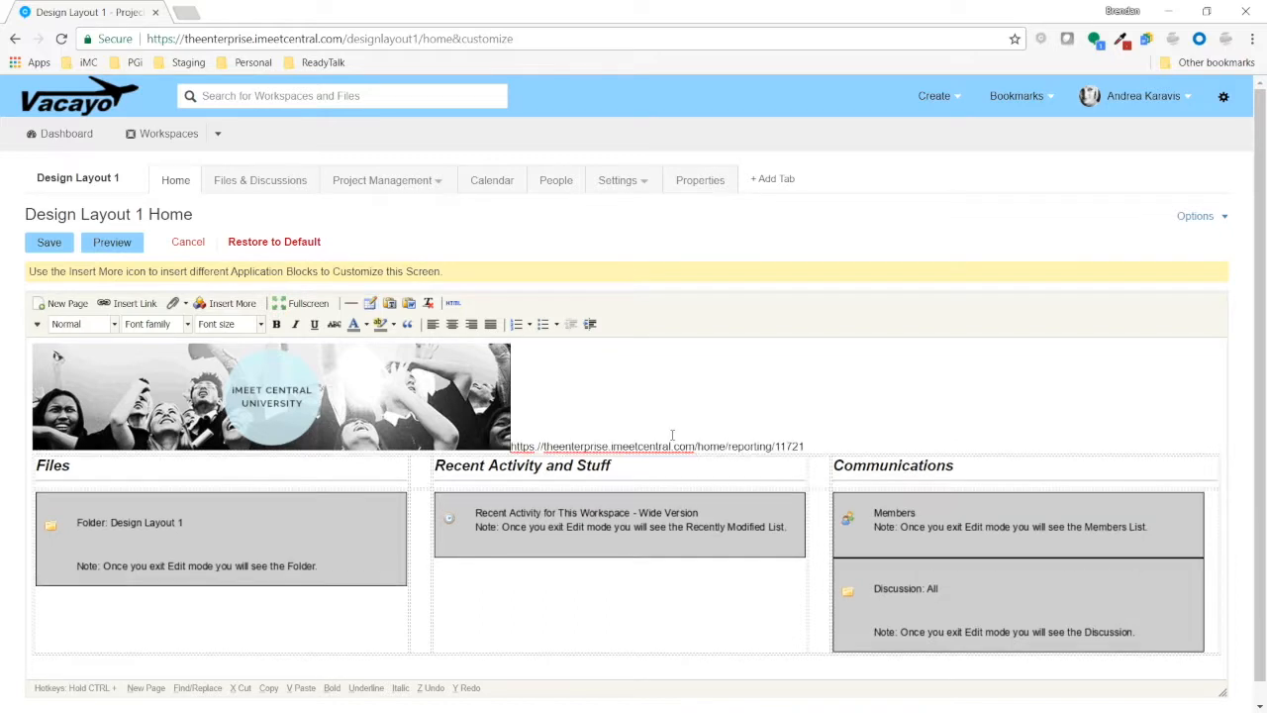
pyautogui.hotkey('ctrl', 'z')
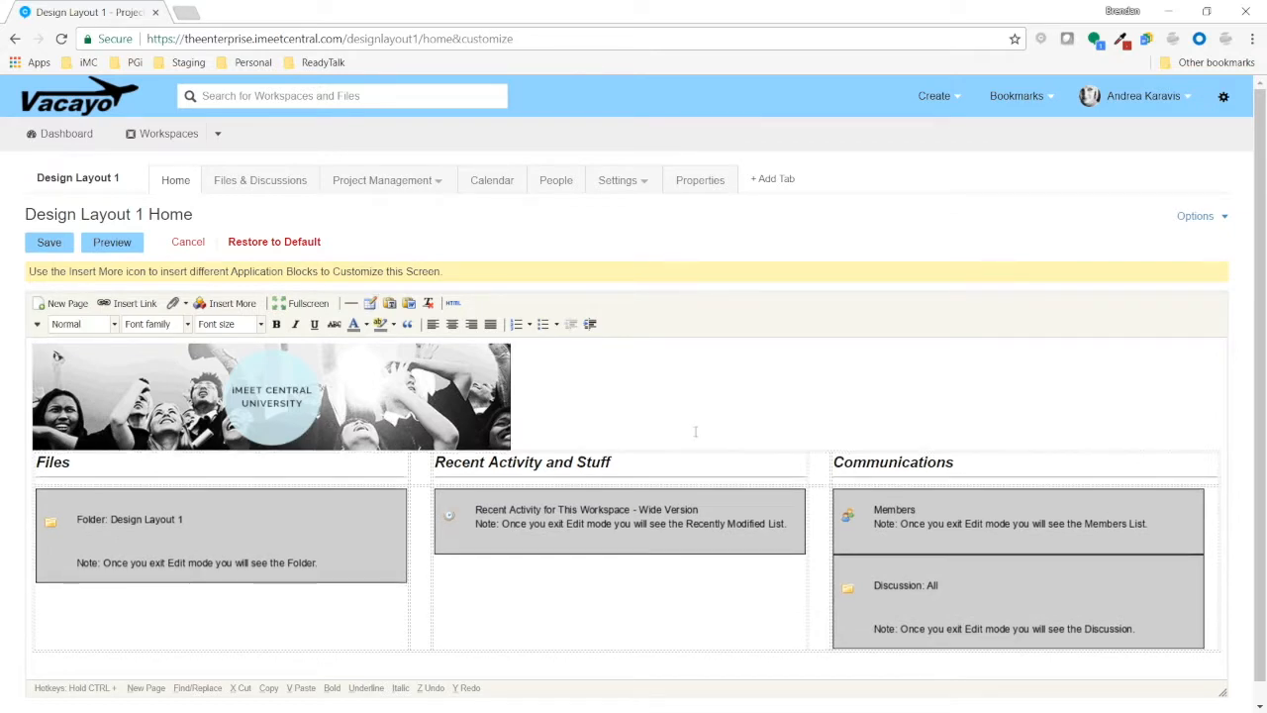
# - Add the text "View the Workload Calendar" on the line below the three-column table
pyautogui.scroll(-1, 669, 424)
pyautogui.click(101, 648)
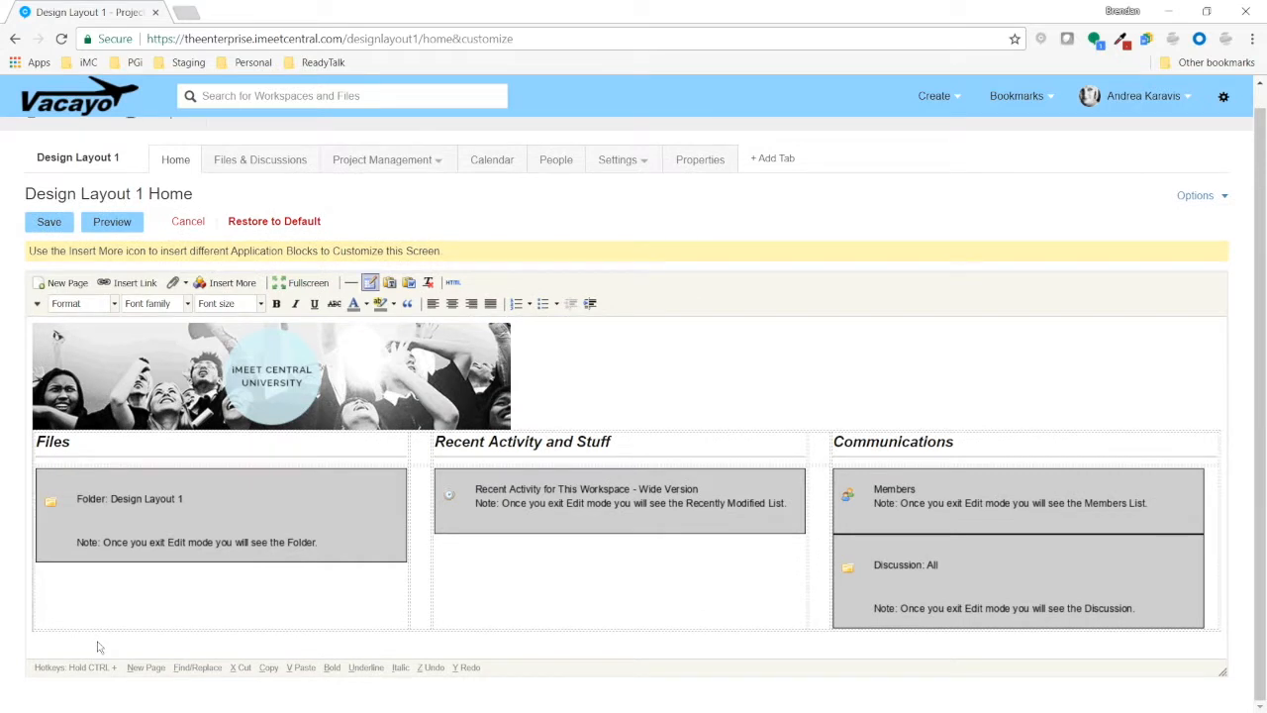
pyautogui.click(1226, 583)
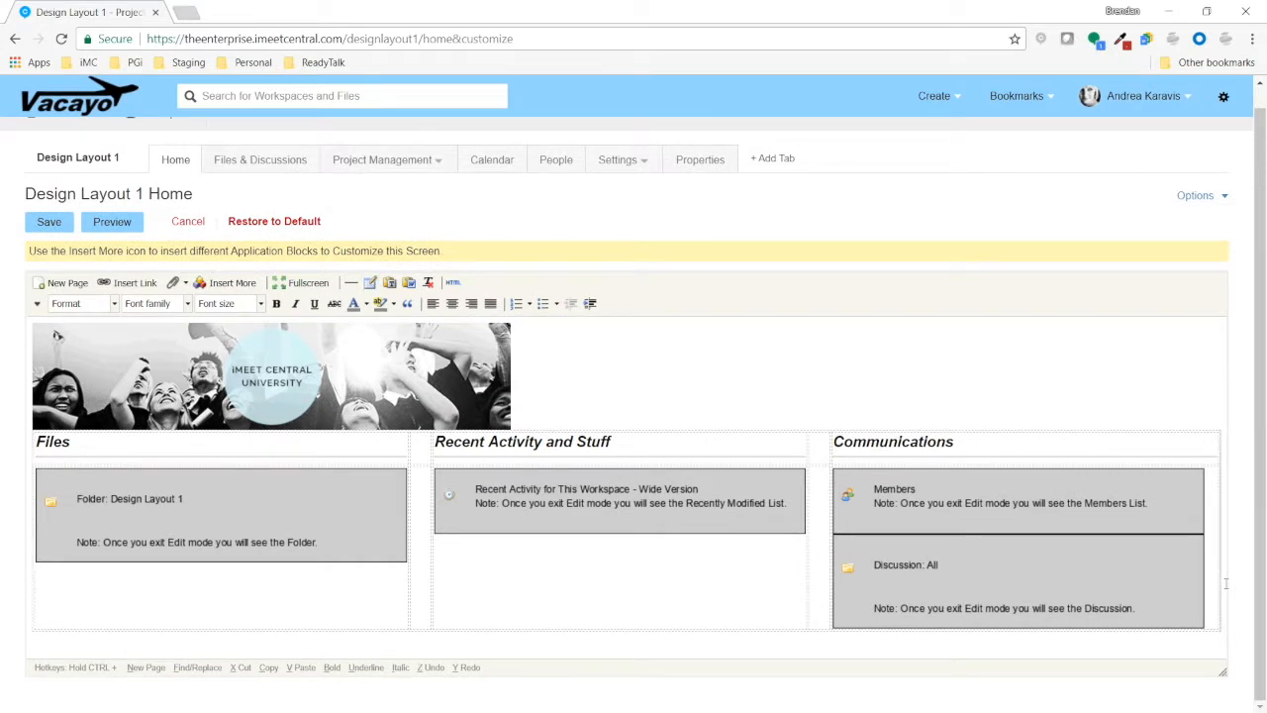
pyautogui.write('View the Workload Calendar')
pyautogui.hotkey('shift', 'Home')
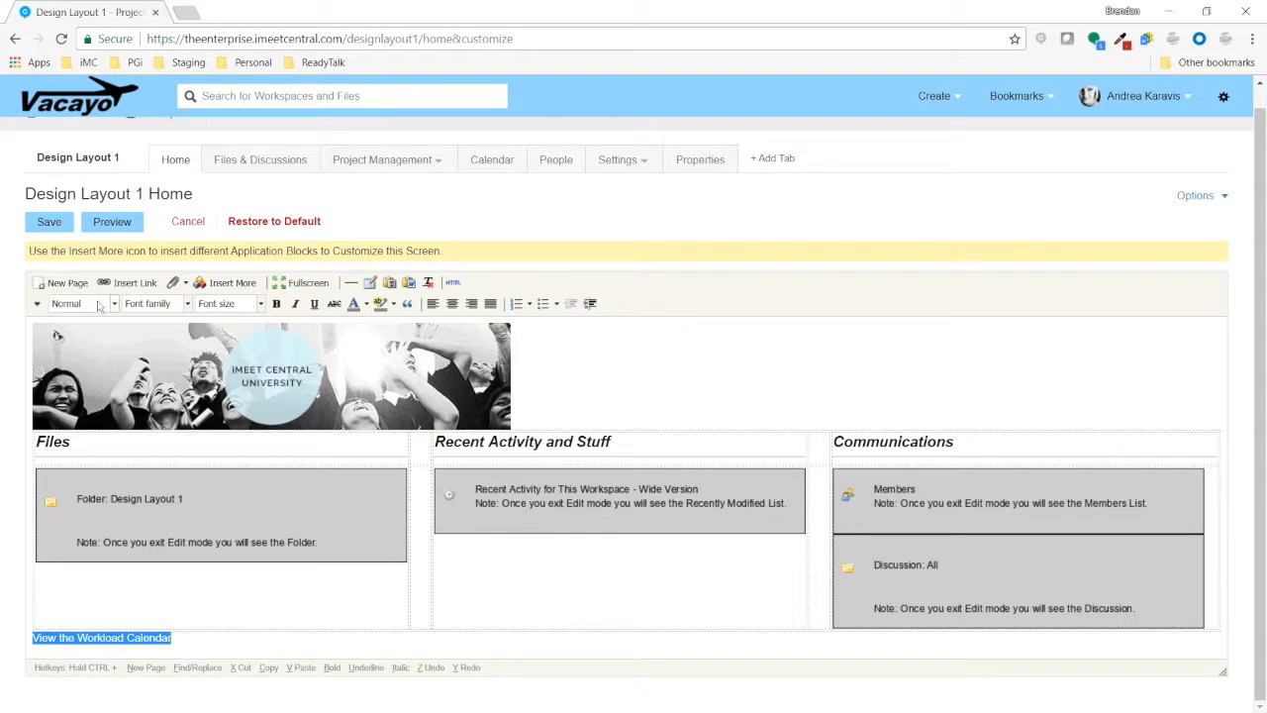
pyautogui.click(128, 284)
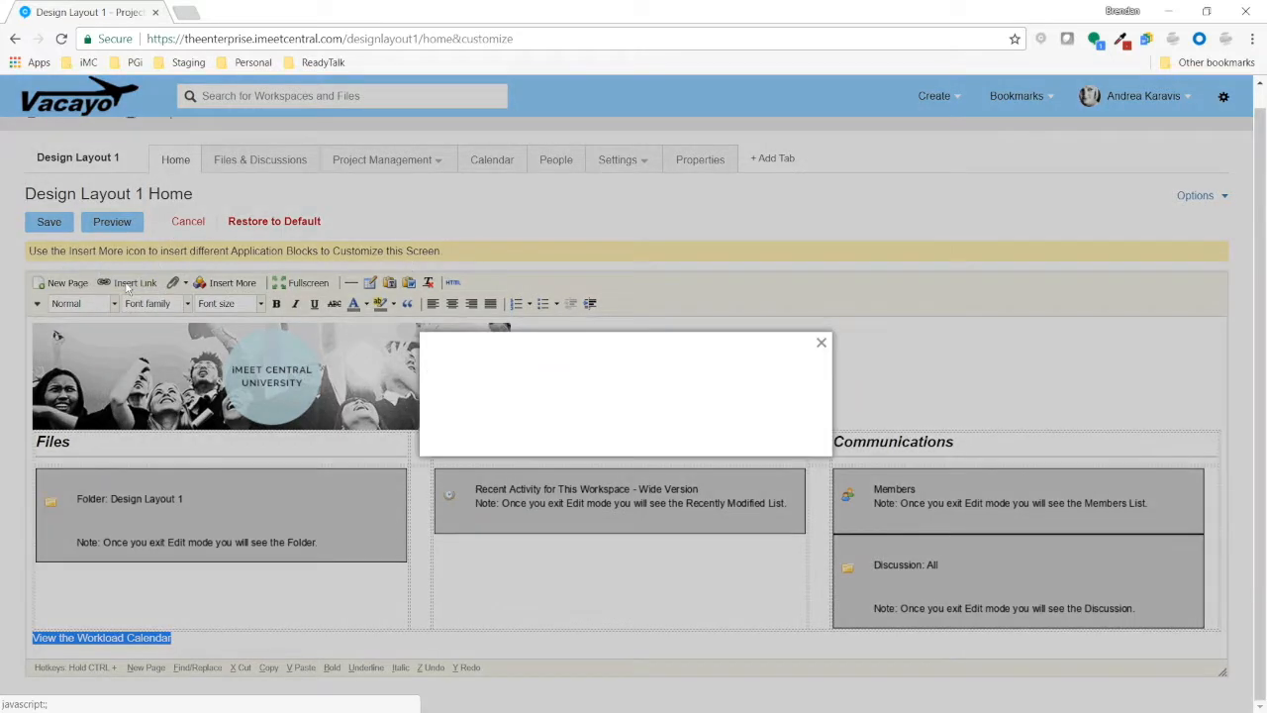
pyautogui.click(700, 419)
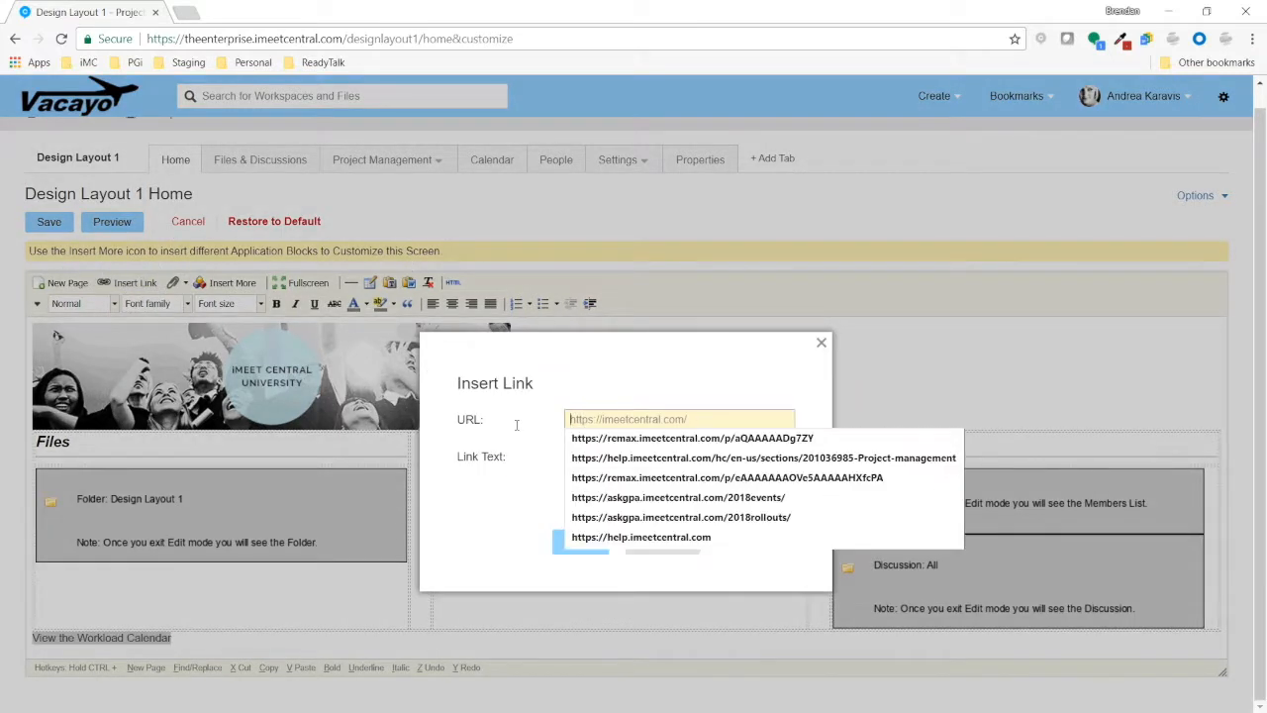
pyautogui.hotkey('ctrl', 'v')
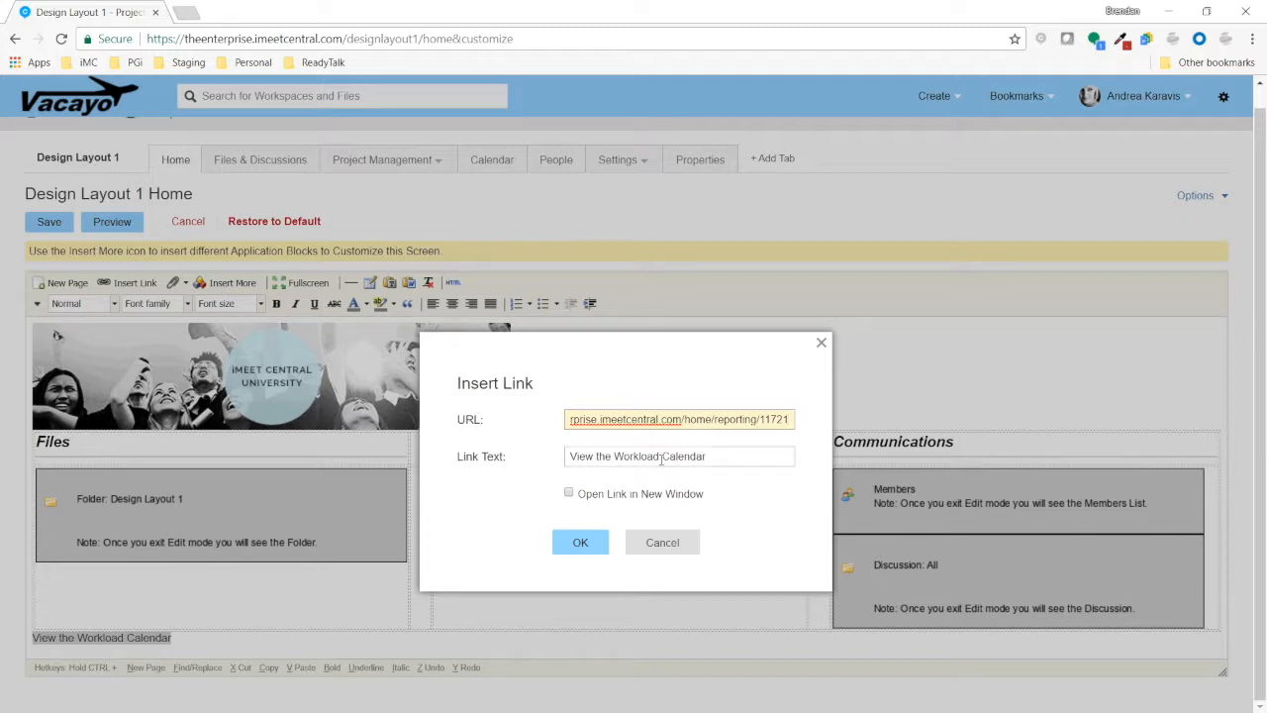
pyautogui.click(569, 493)
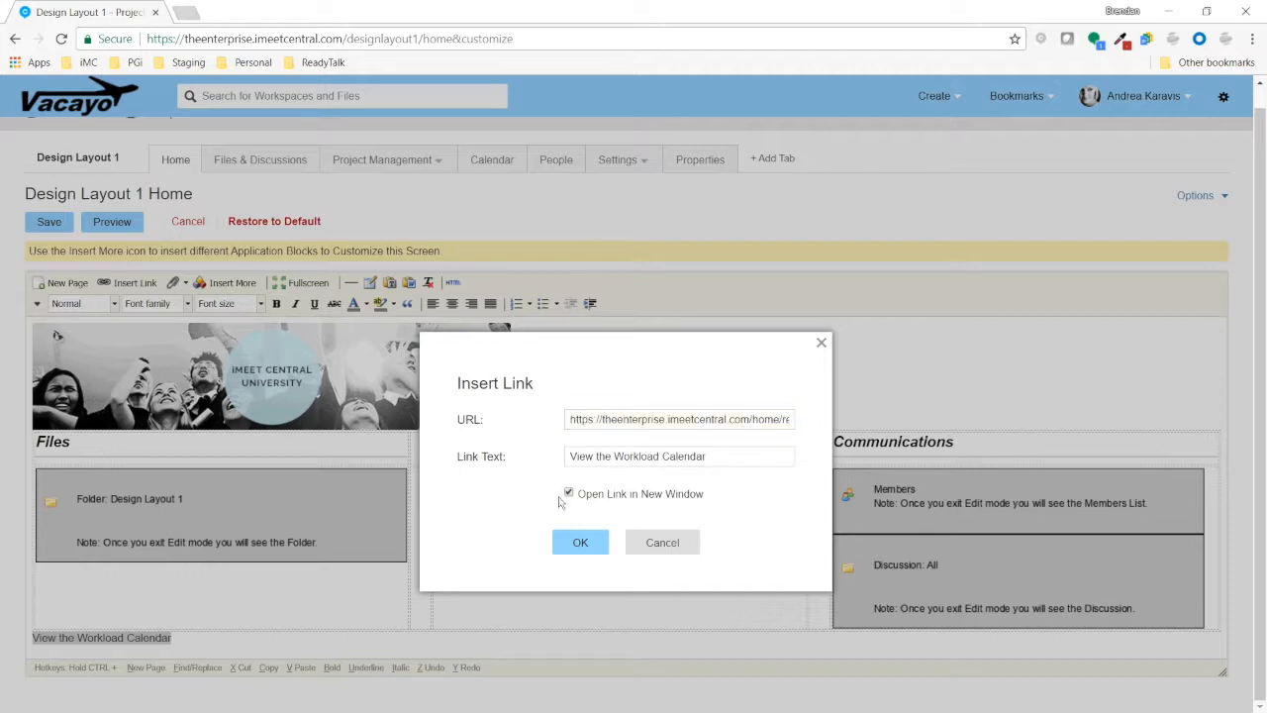
pyautogui.click(578, 546)
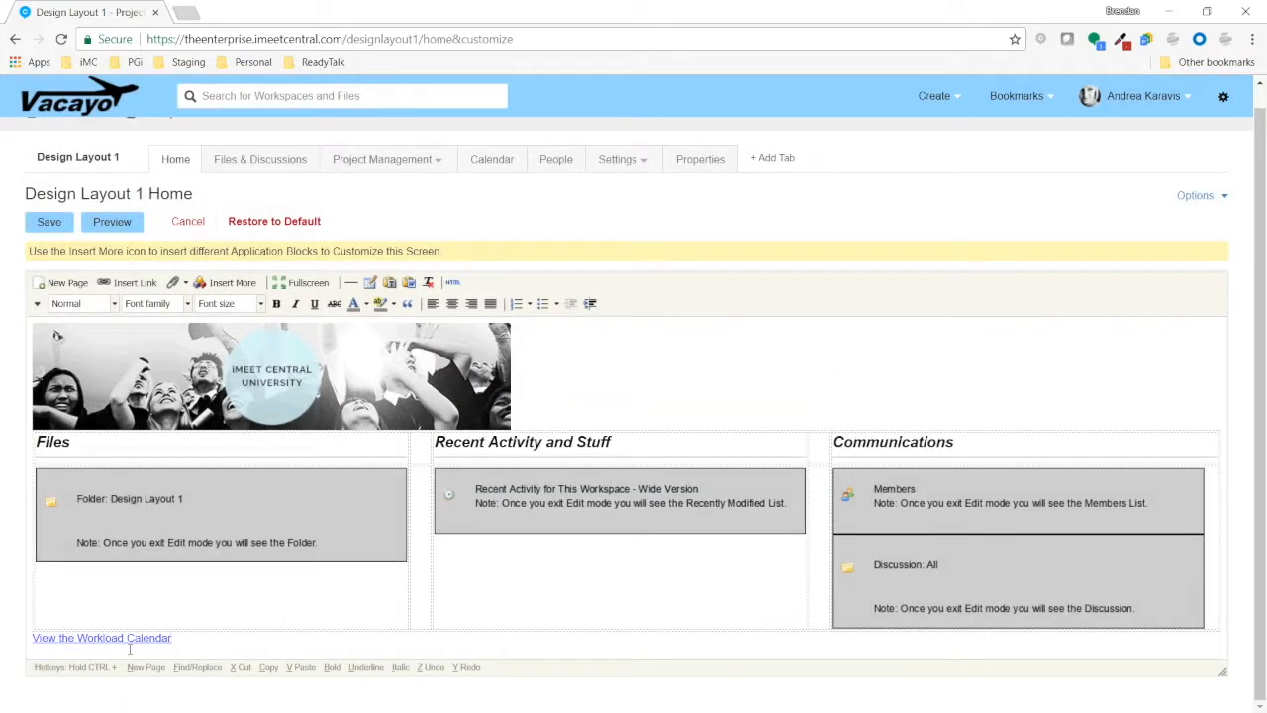
# - Make the "View the Workload Calendar" link bold and set its font size to 2 (10pt)
pyautogui.moveTo(197, 638); pyautogui.dragTo(31, 638)
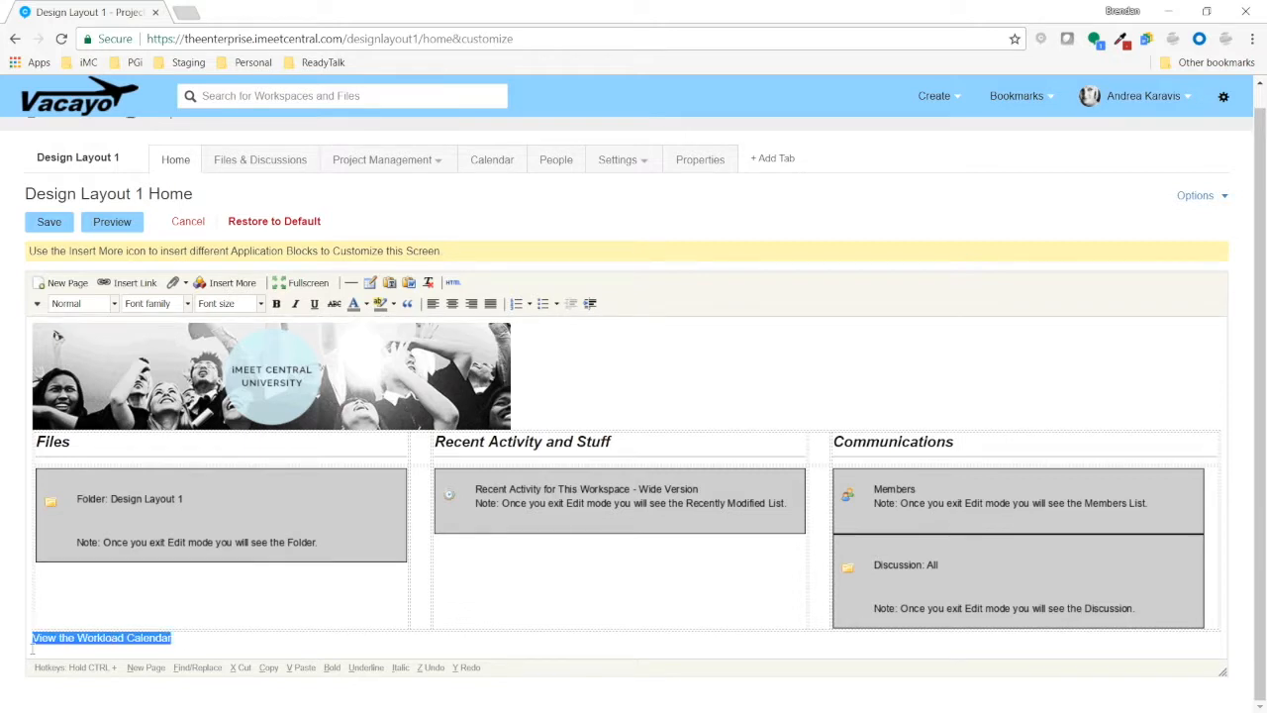
pyautogui.click(279, 306)
pyautogui.click(192, 640)
pyautogui.moveTo(192, 640); pyautogui.dragTo(31, 638)
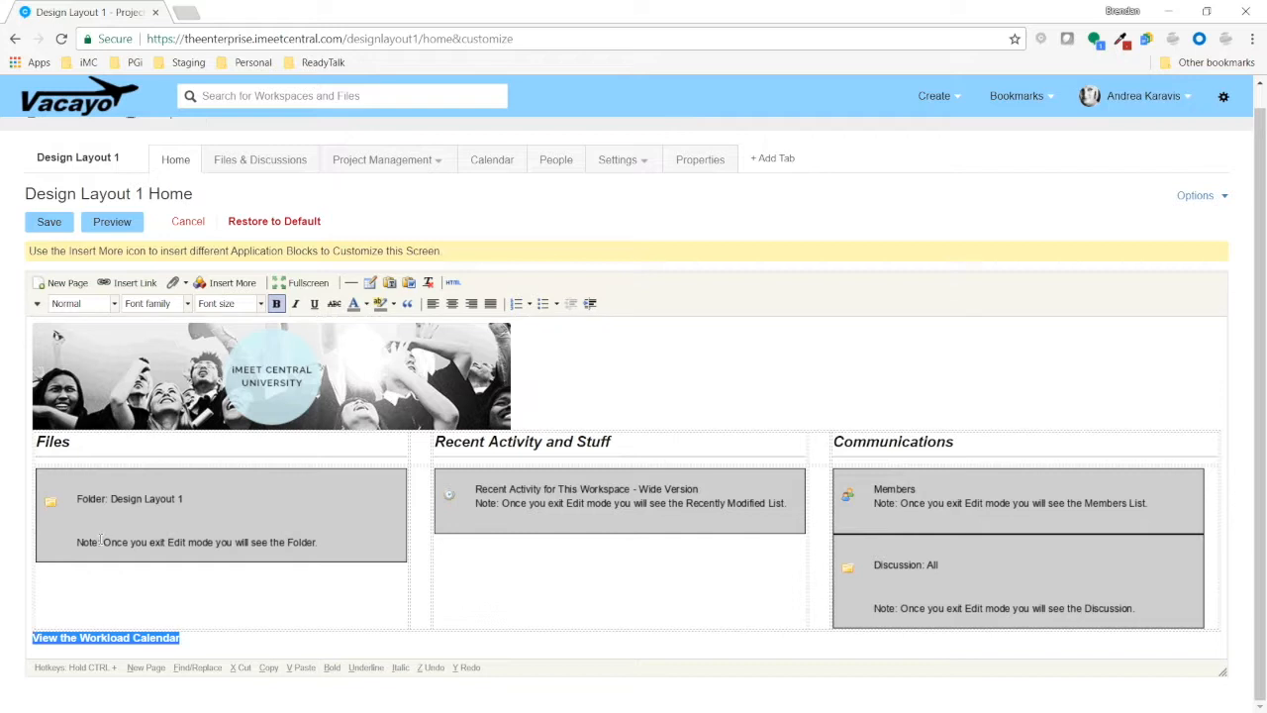
pyautogui.click(260, 304)
pyautogui.click(223, 353)
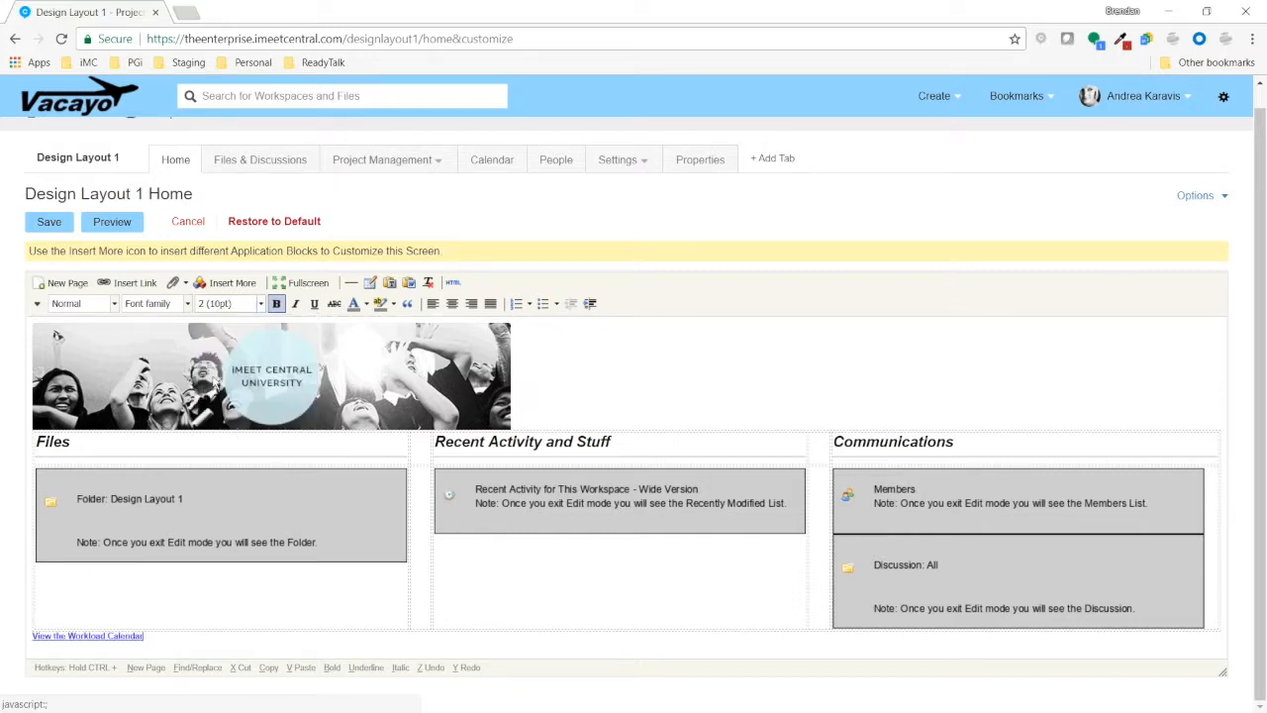
# - Right-align the "View the Workload Calendar" link and save the home page
pyautogui.moveTo(151, 635); pyautogui.dragTo(32, 638)
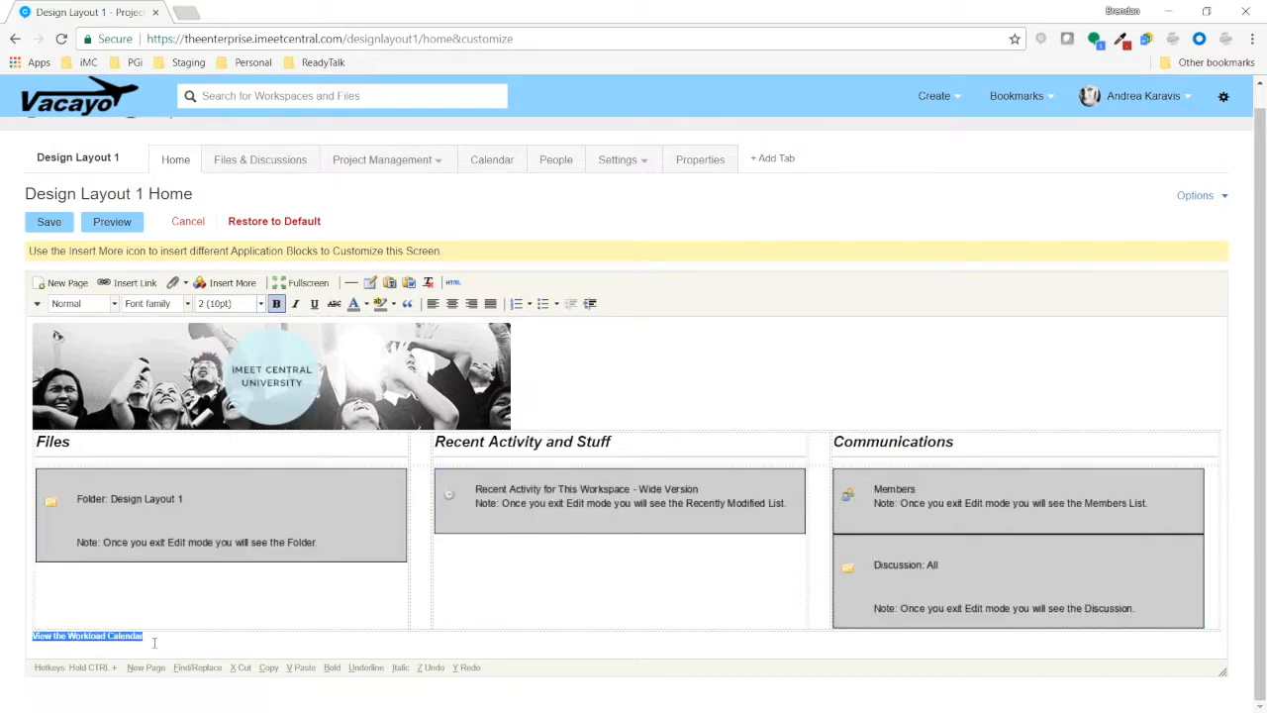
pyautogui.click(471, 304)
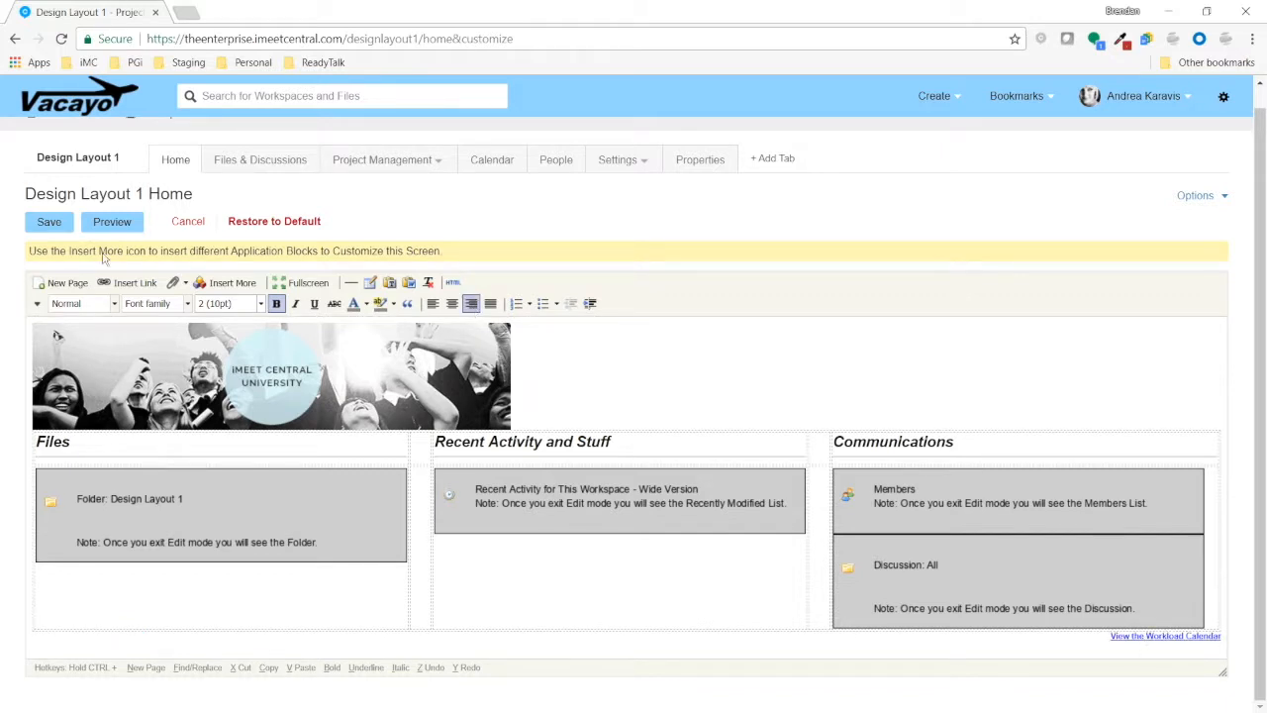
pyautogui.click(50, 222)
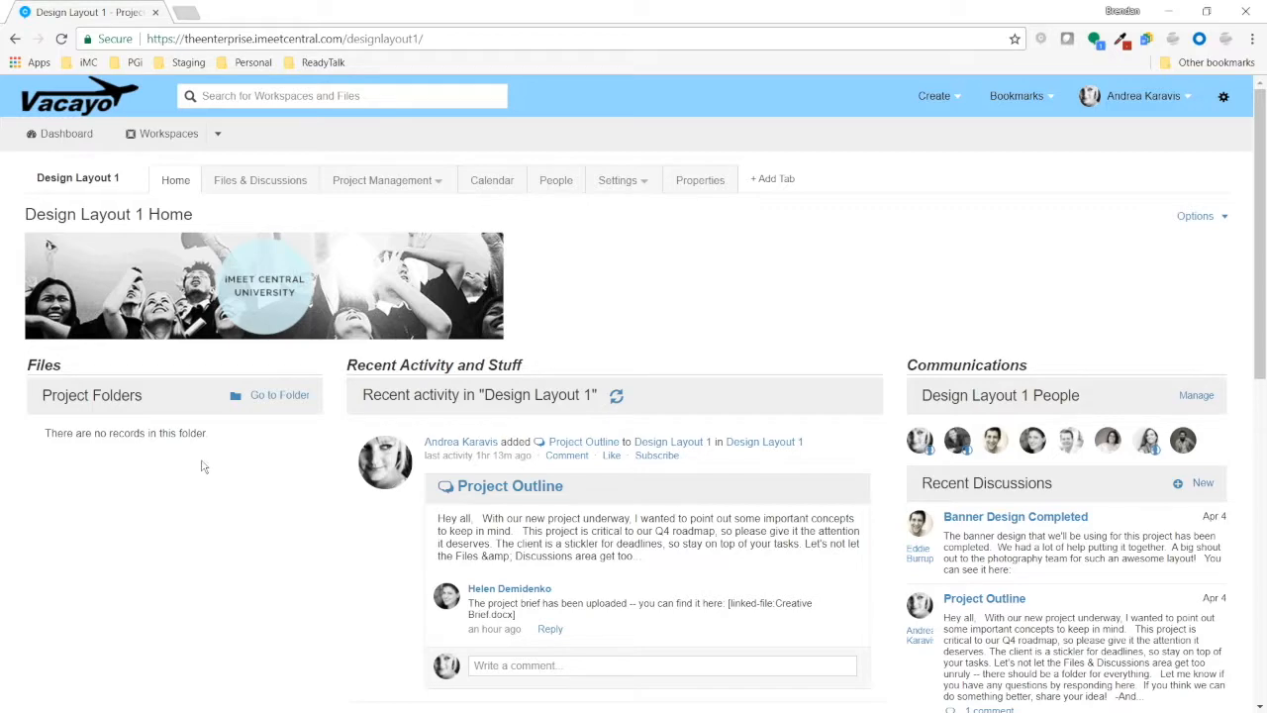
# - Test the workload calendar link at the end of the saved home page, close the report it opens, and return to the page's beginning
pyautogui.scroll(-2, 733, 522)
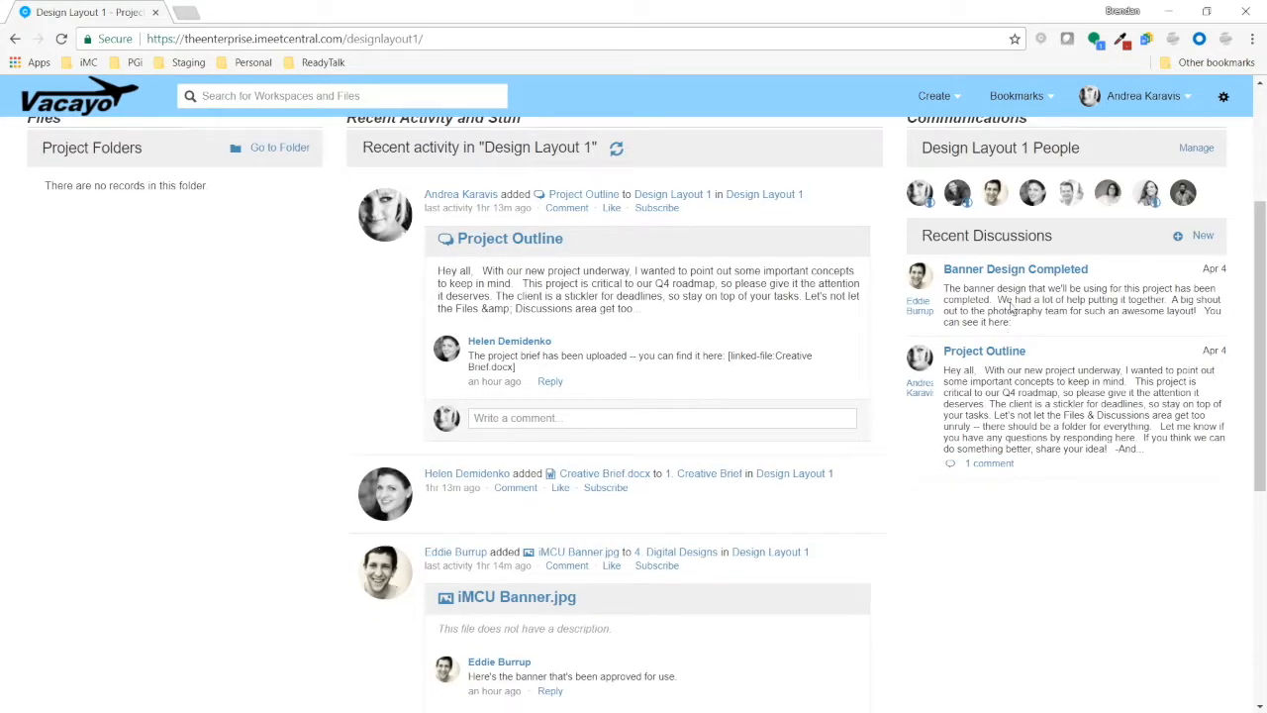
pyautogui.scroll(-4, 1113, 466)
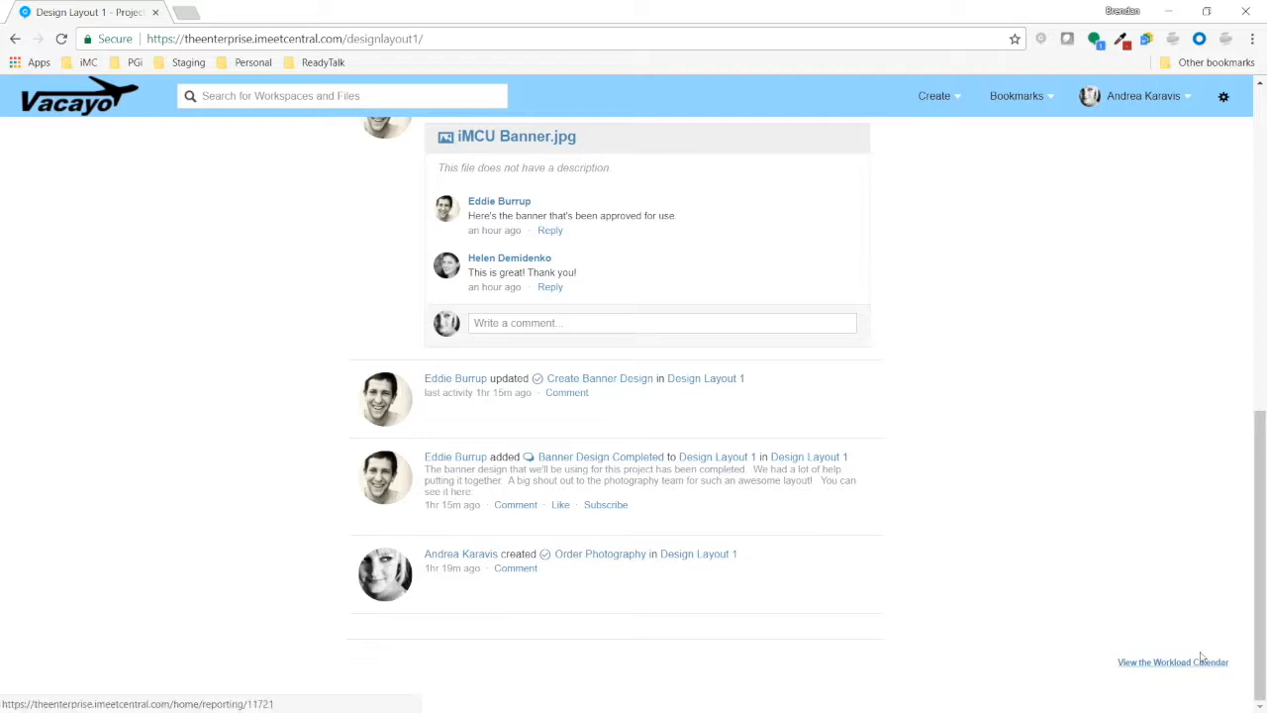
pyautogui.click(1180, 665)
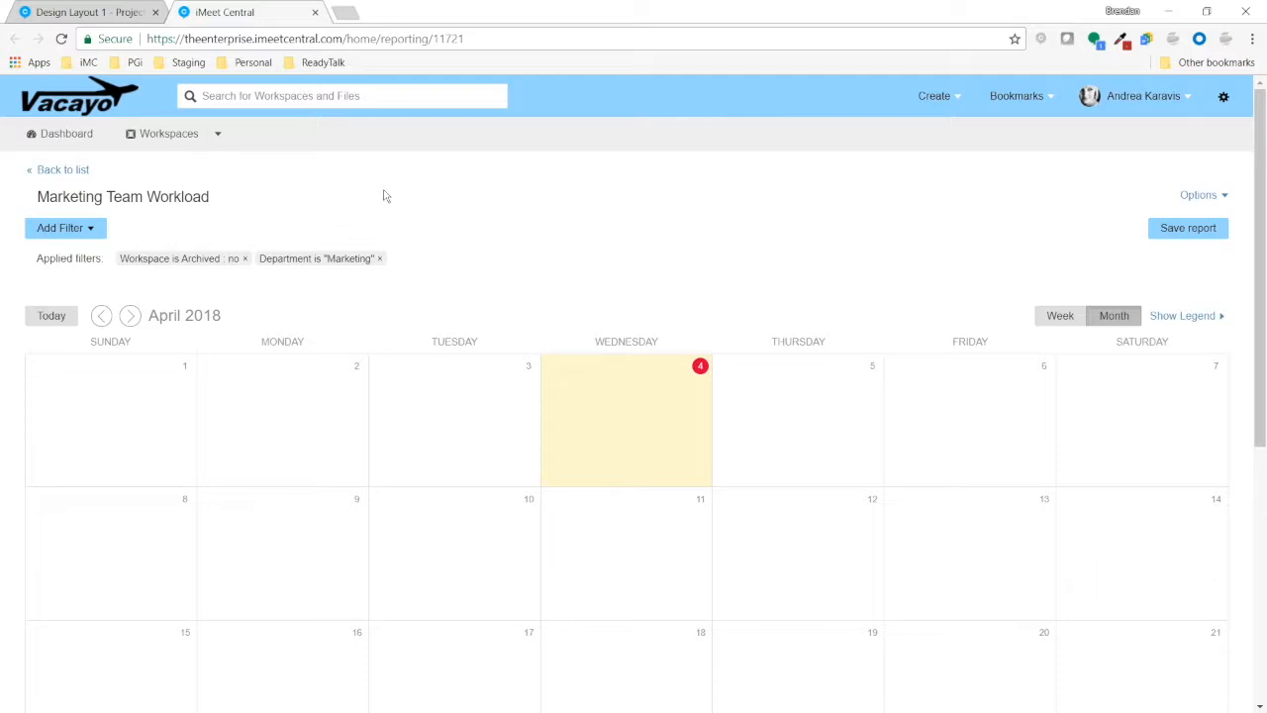
pyautogui.click(315, 12)
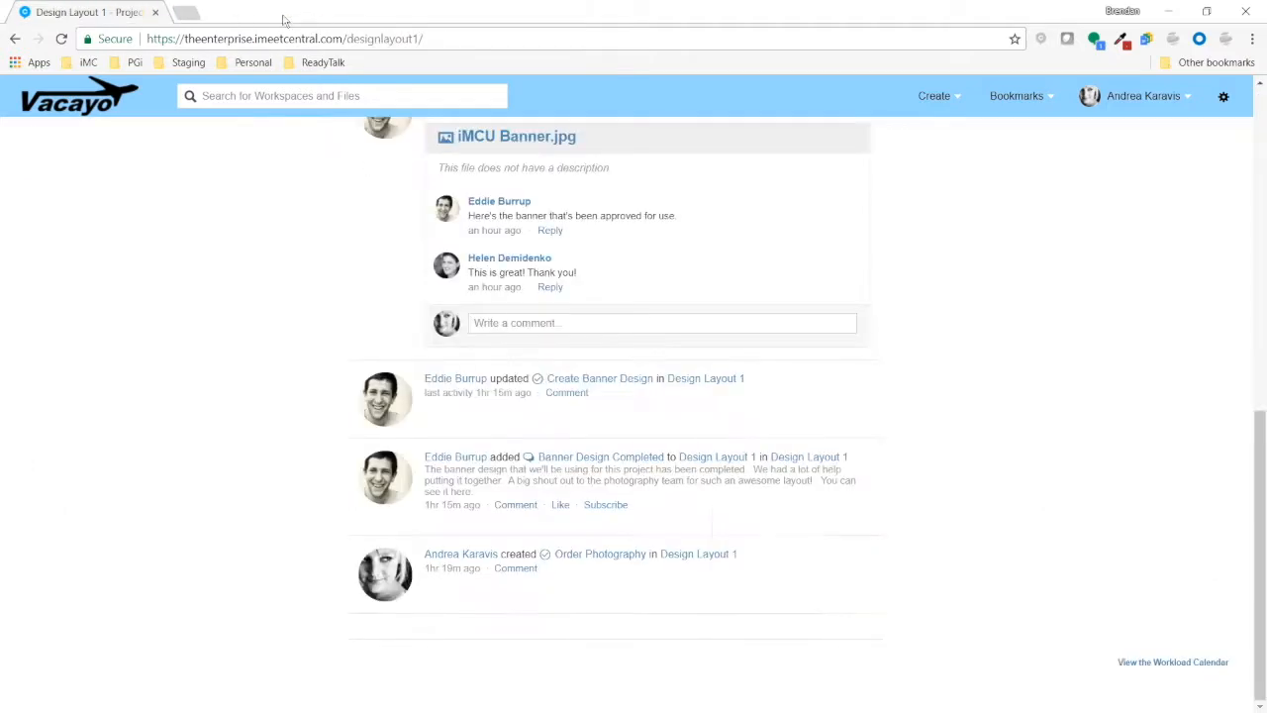
pyautogui.scroll(8, 1168, 654)
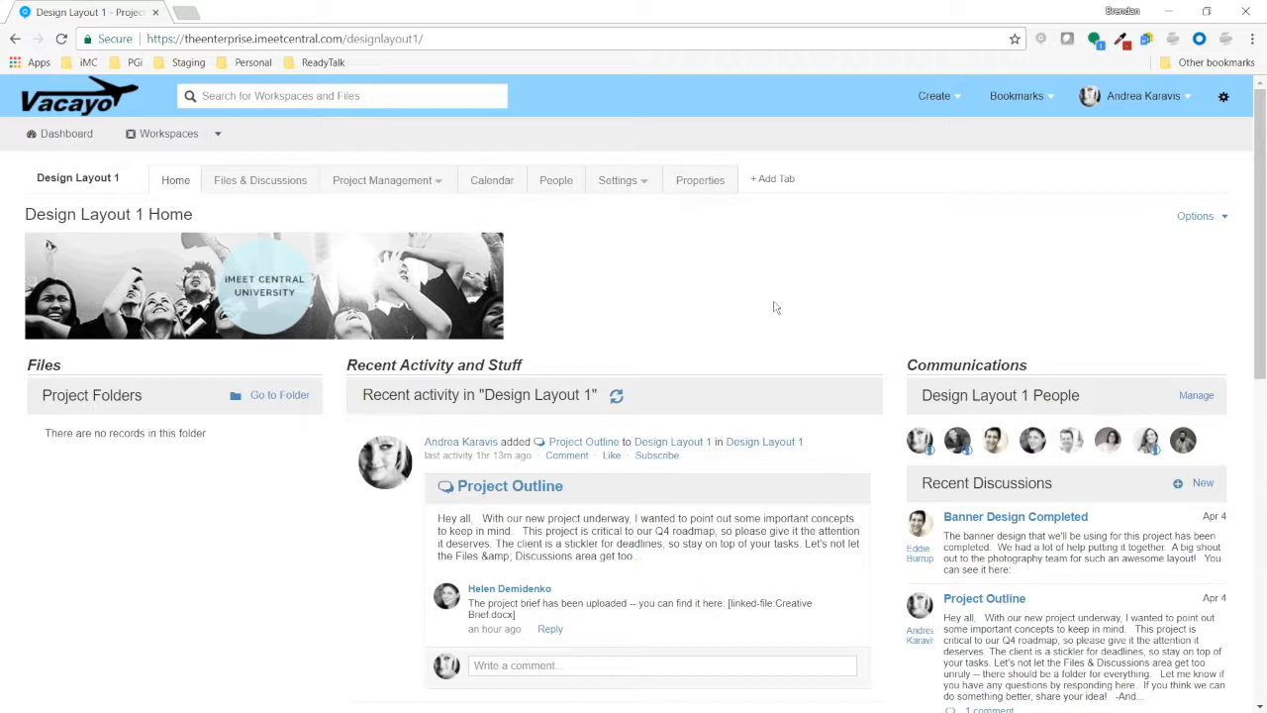
# - Enable the Database system tab in the workspace's tab options and update the settings
pyautogui.click(641, 186)
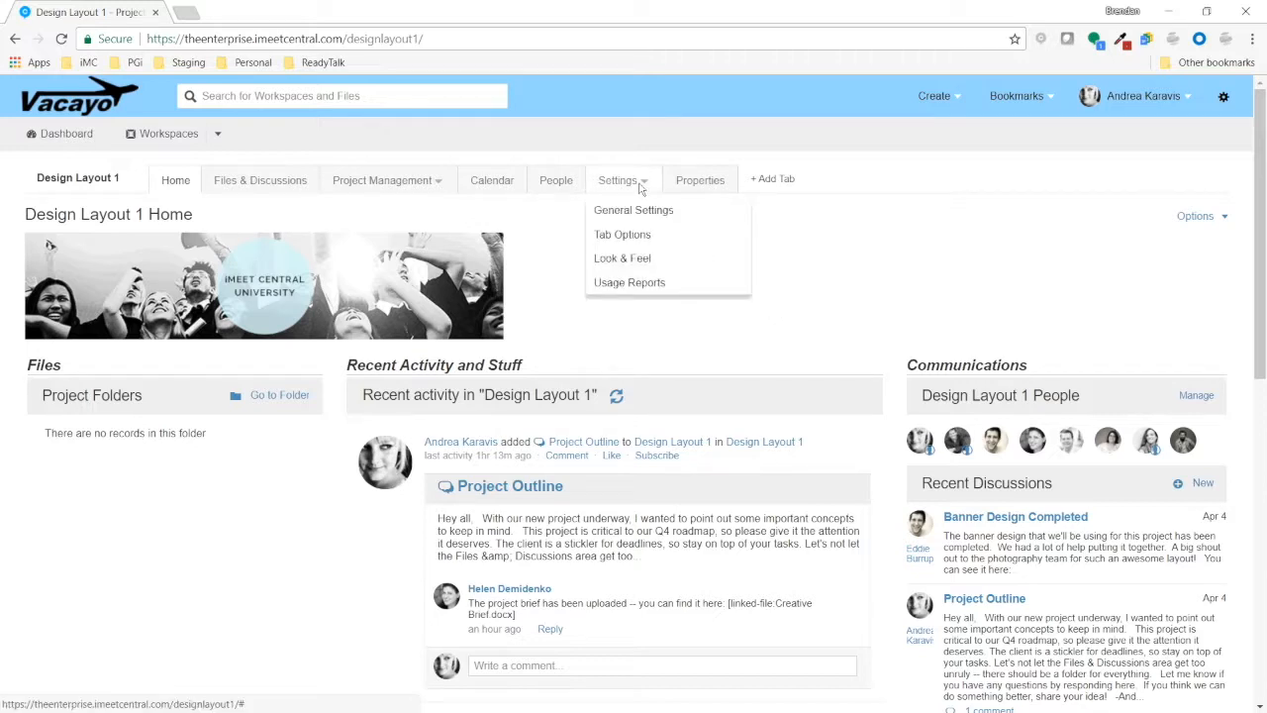
pyautogui.click(641, 188)
pyautogui.click(653, 238)
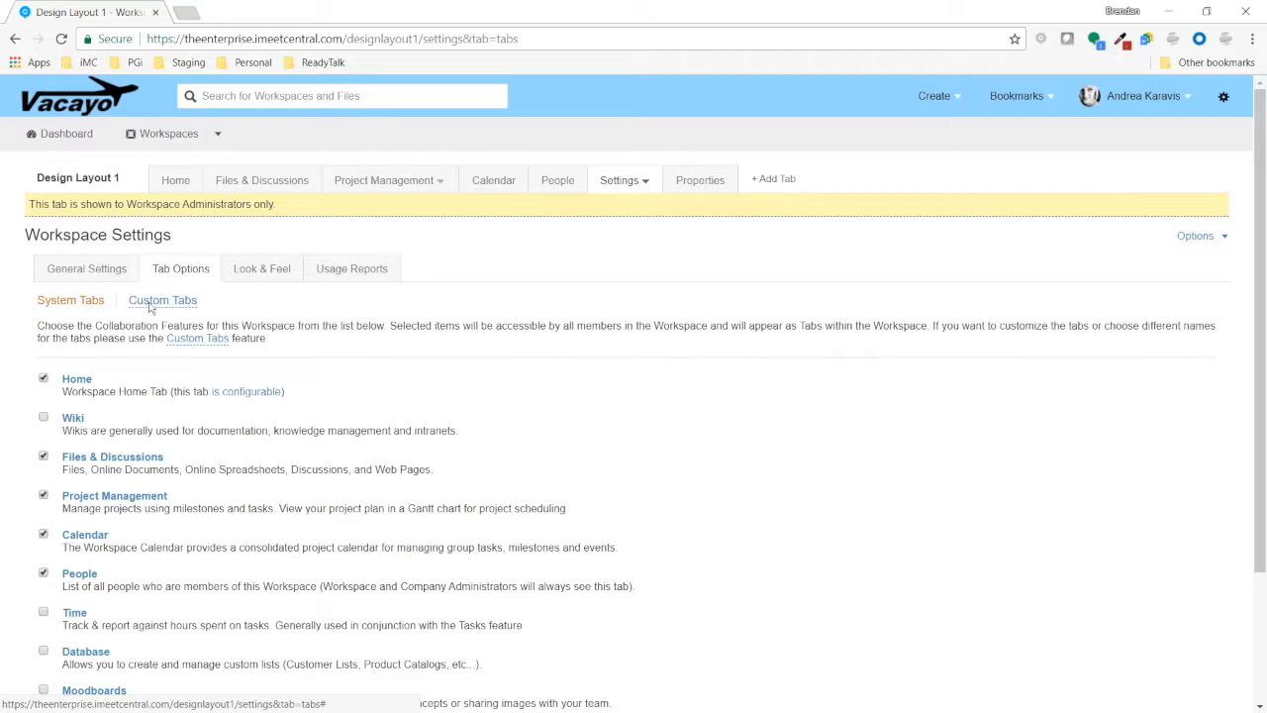
pyautogui.scroll(-1, 401, 437)
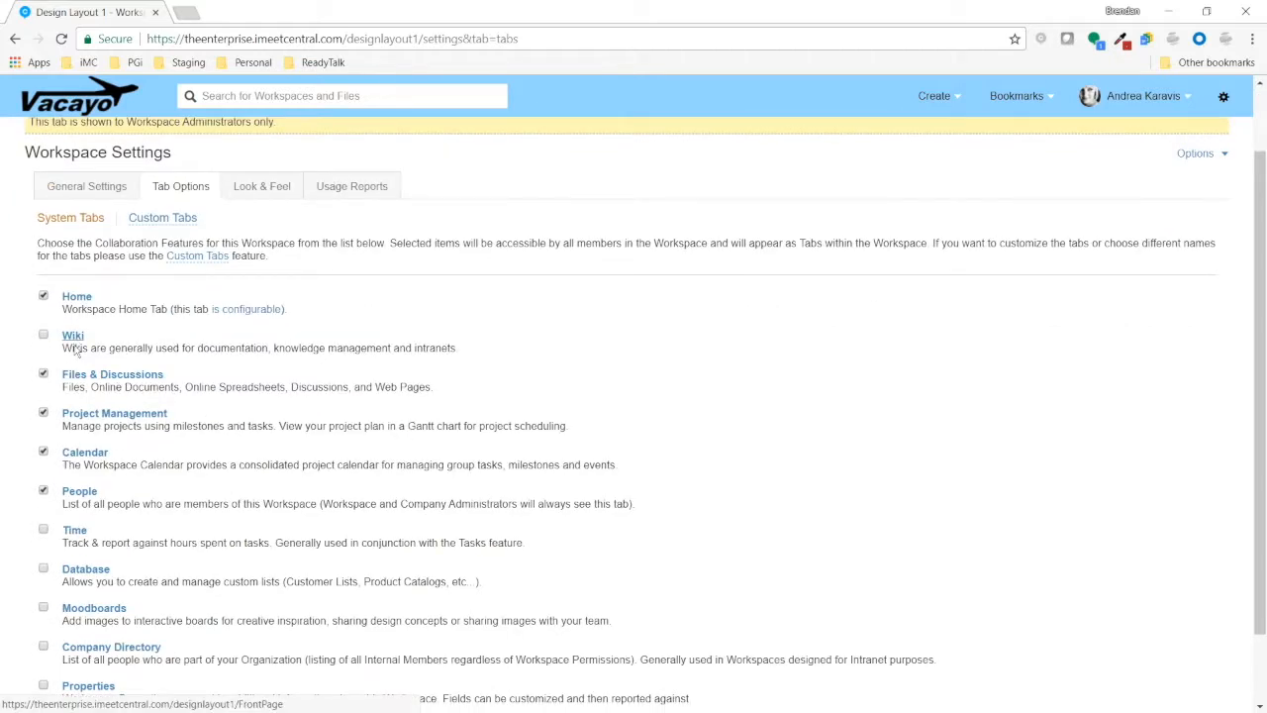
pyautogui.click(44, 570)
pyautogui.scroll(-1, 367, 558)
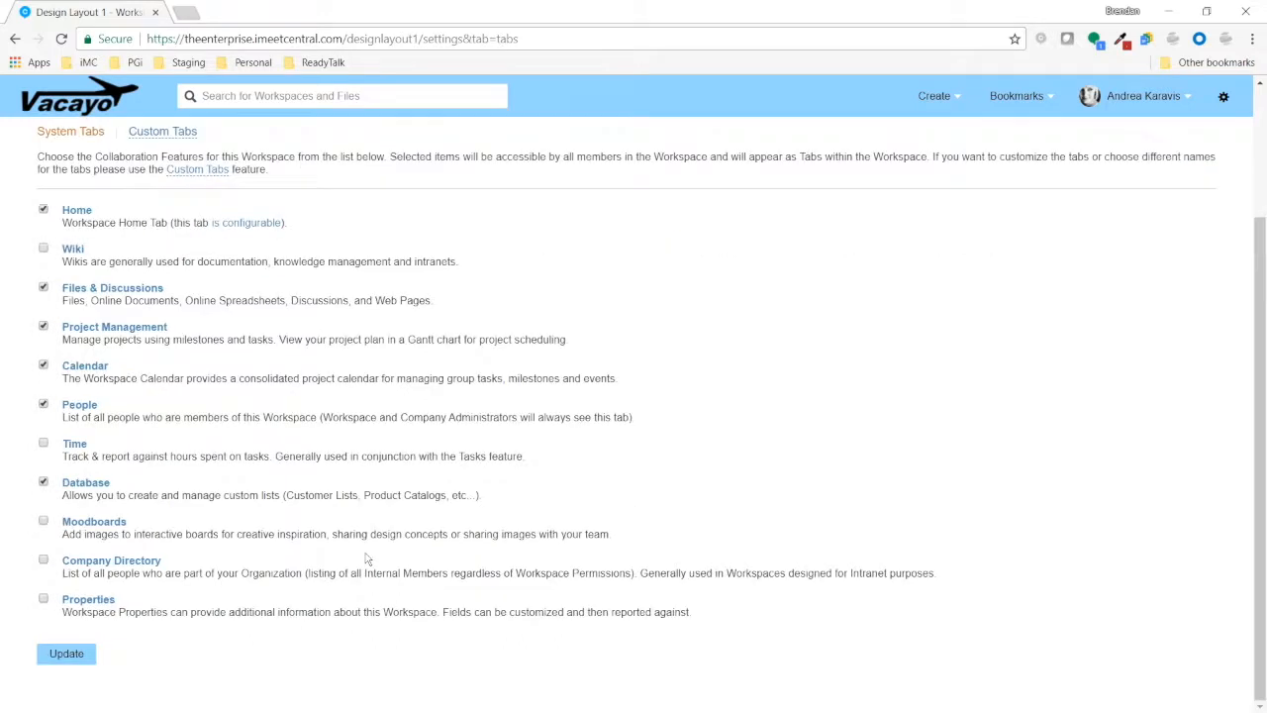
pyautogui.click(73, 656)
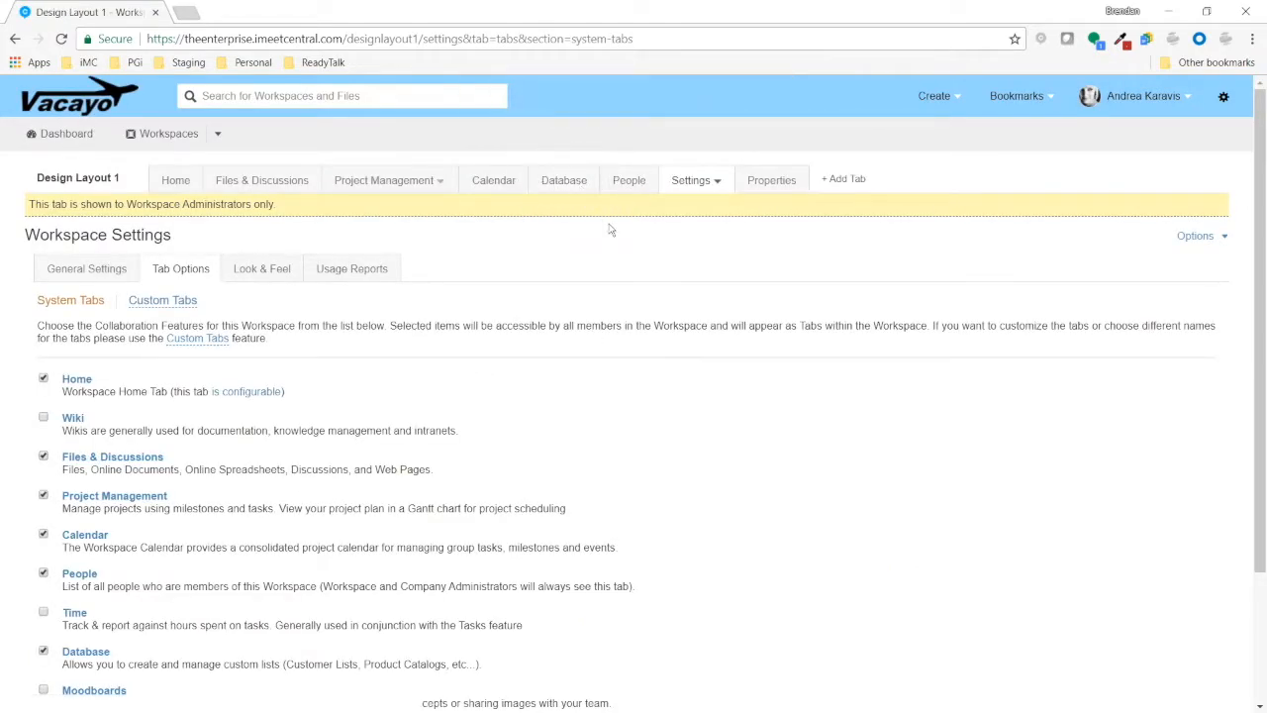
# - Disable the Files & Discussions system tab and update the workspace's tab settings
pyautogui.scroll(-2, 40, 530)
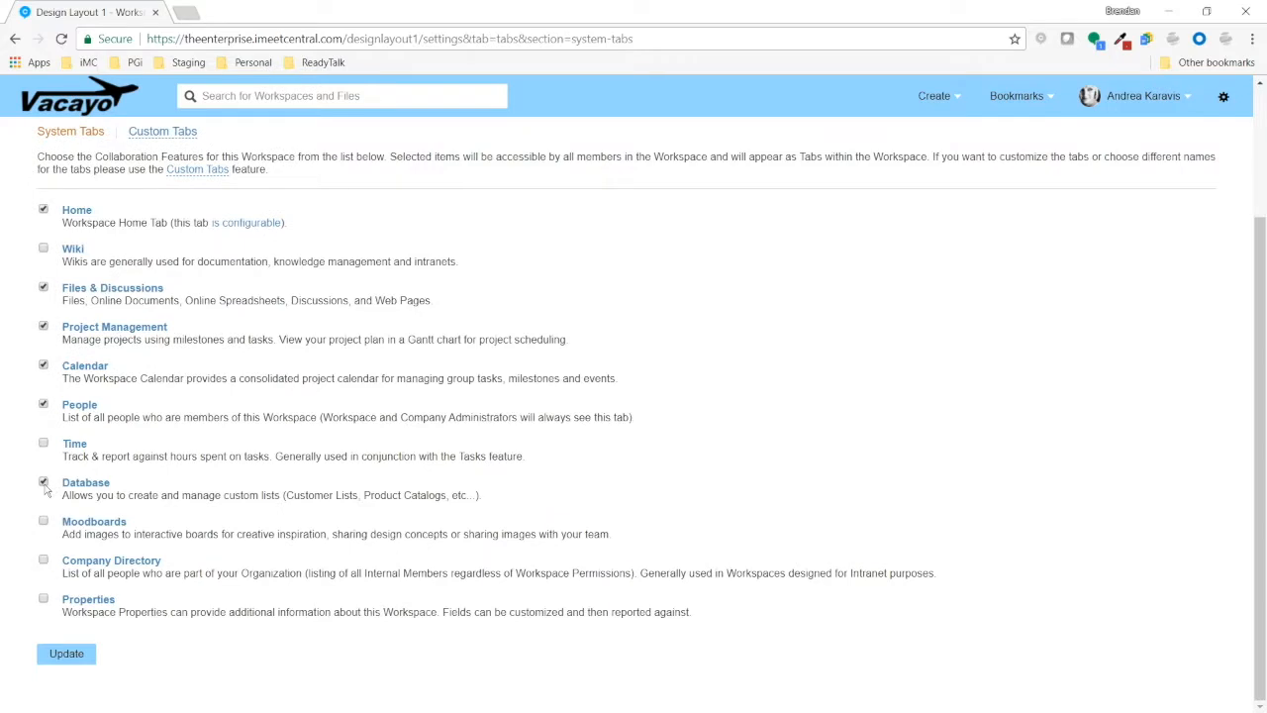
pyautogui.click(43, 287)
pyautogui.click(66, 653)
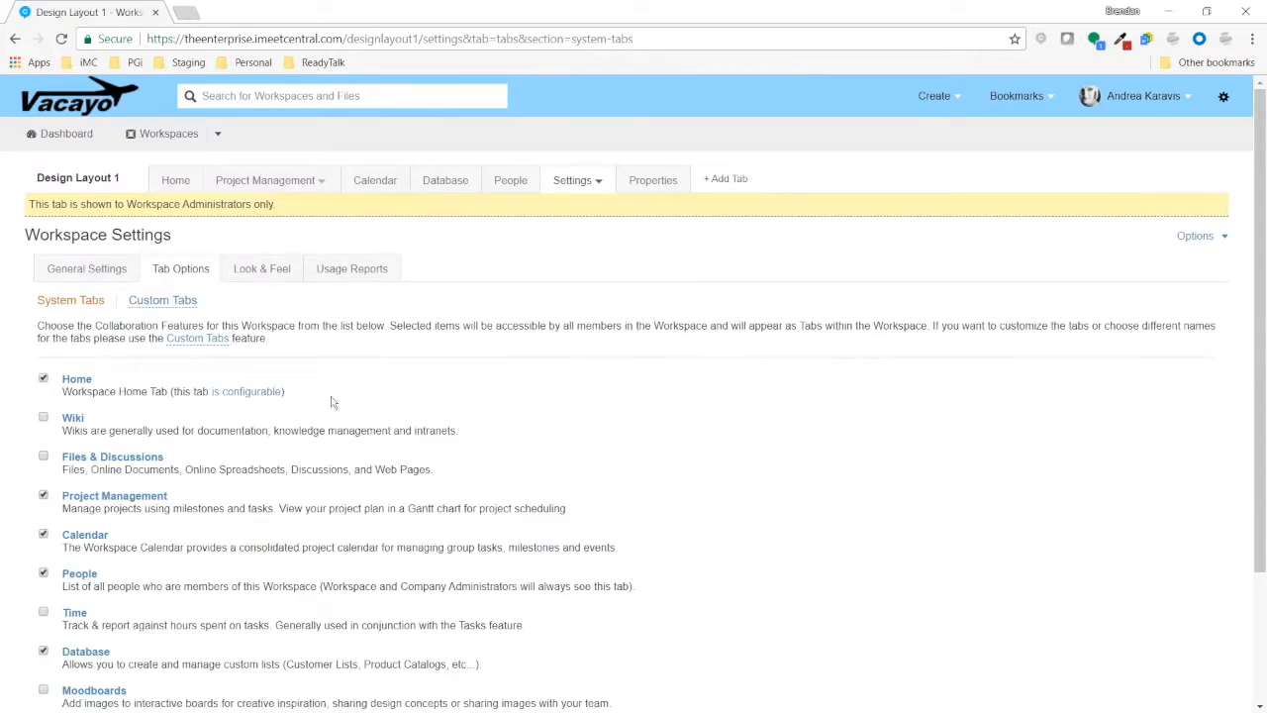
# - View the hidden Files & Discussions page from the system tab list, then return to the workspace's tab options
pyautogui.click(113, 461)
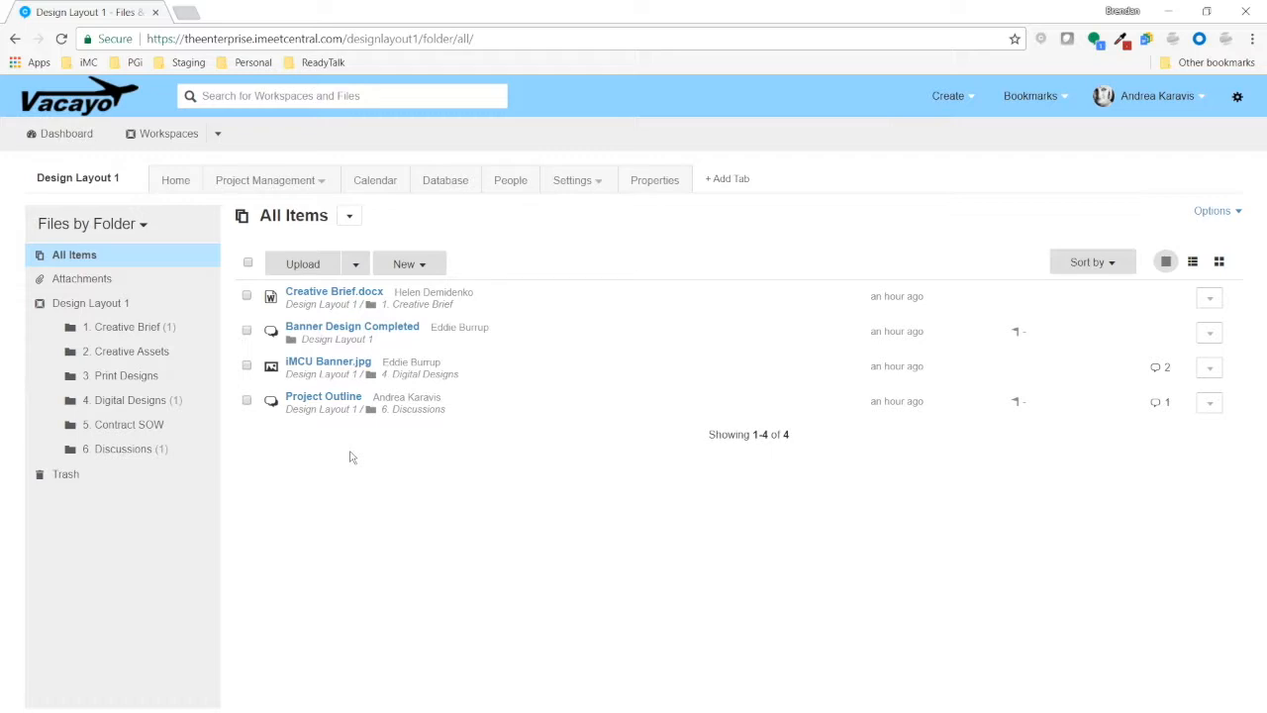
pyautogui.click(588, 189)
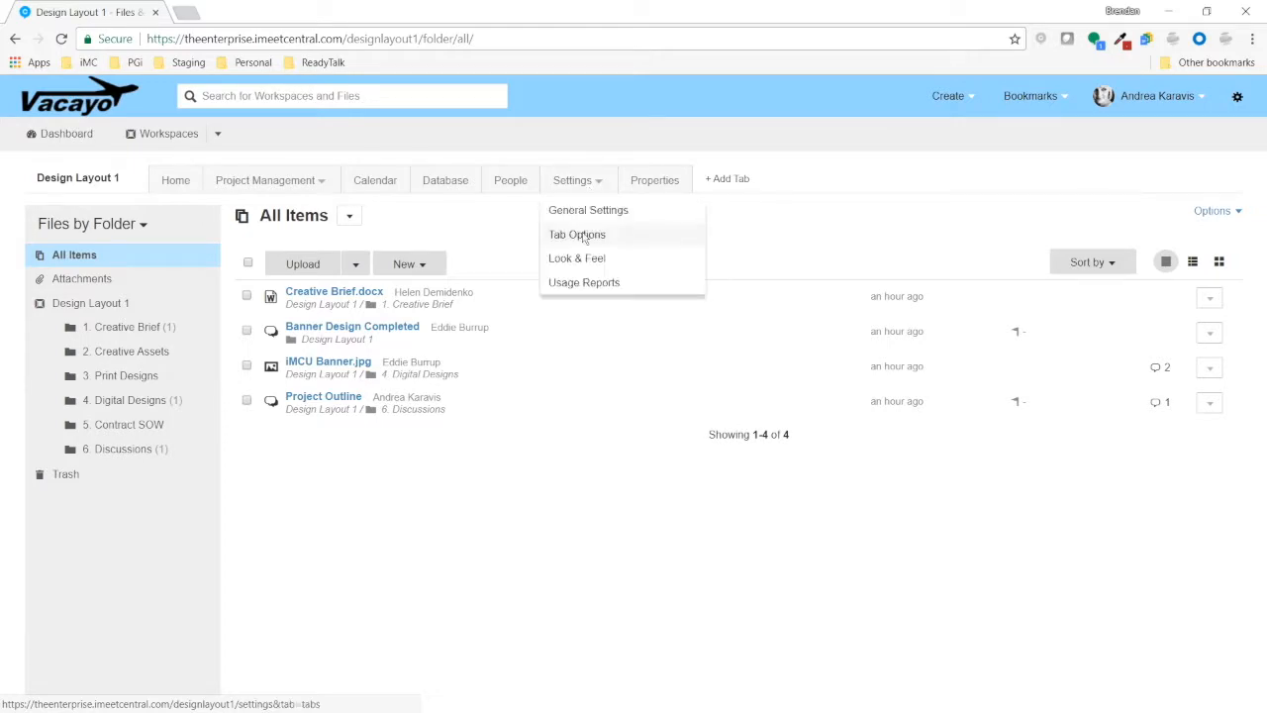
pyautogui.click(578, 235)
pyautogui.scroll(-1, 213, 486)
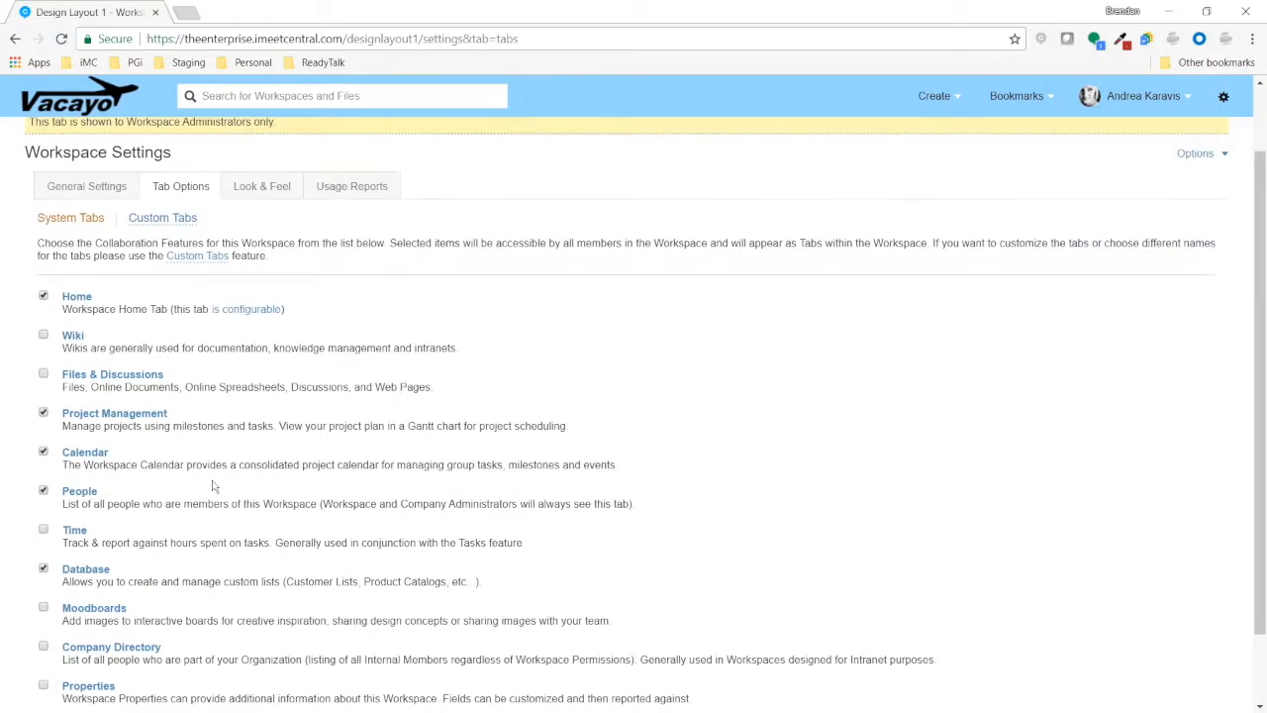
# - View the disabled Time page from the system tab list and return to the workspace's tab options
pyautogui.click(75, 531)
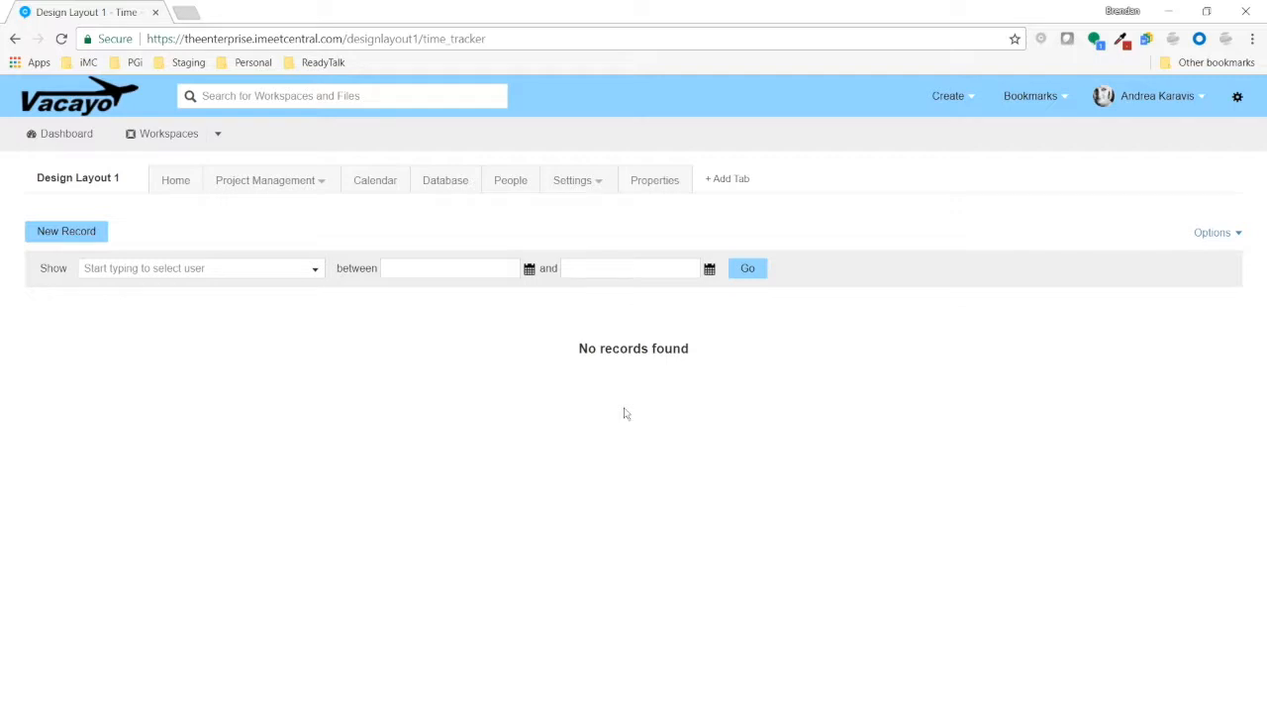
pyautogui.click(608, 182)
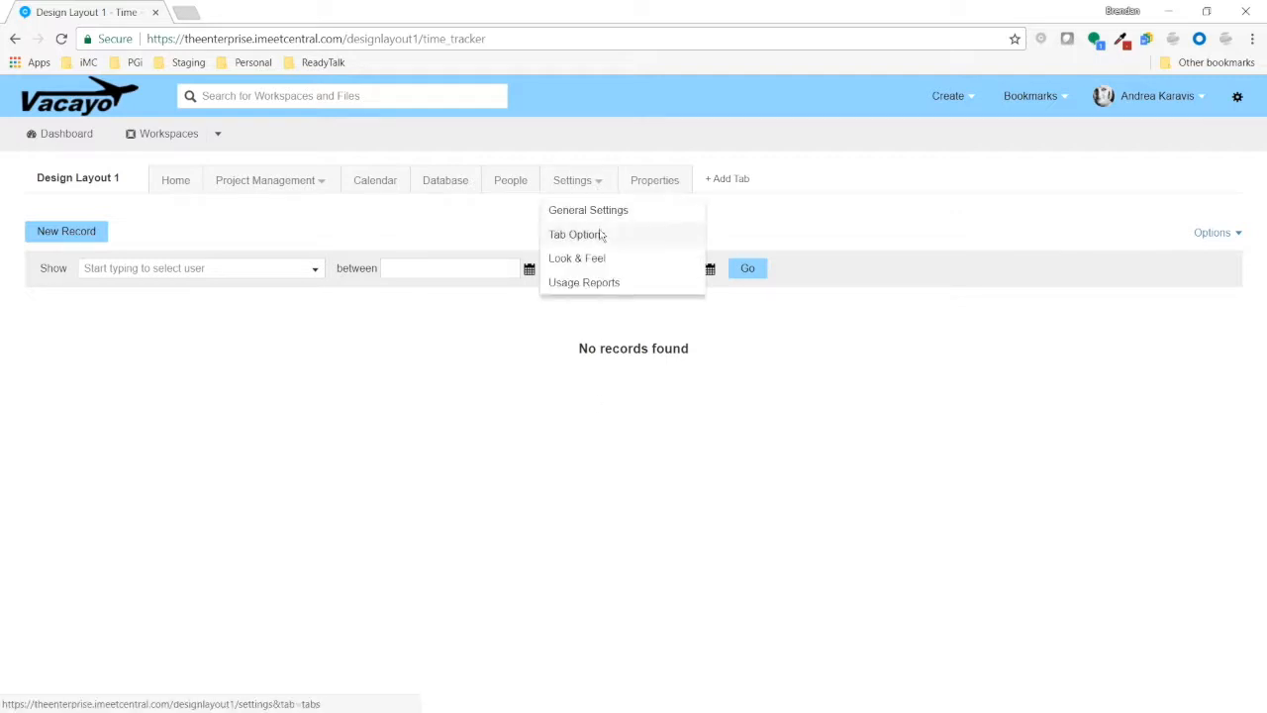
pyautogui.click(577, 234)
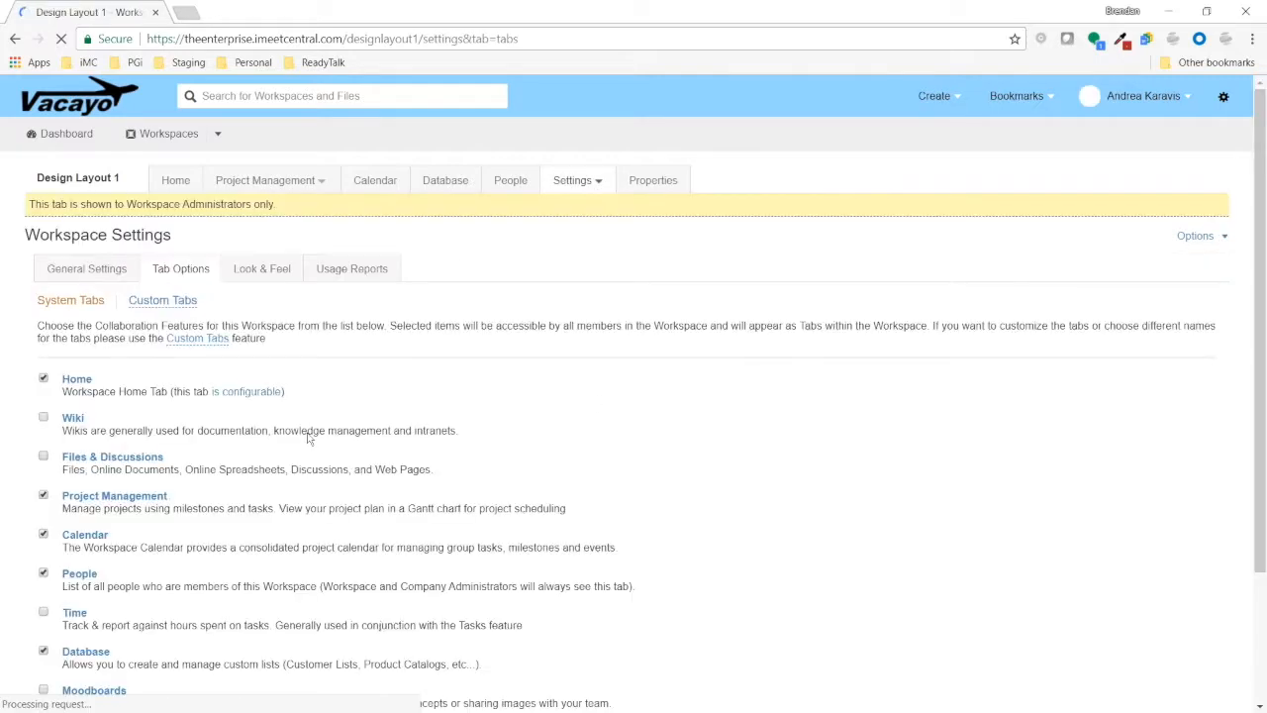
pyautogui.scroll(-3, 166, 536)
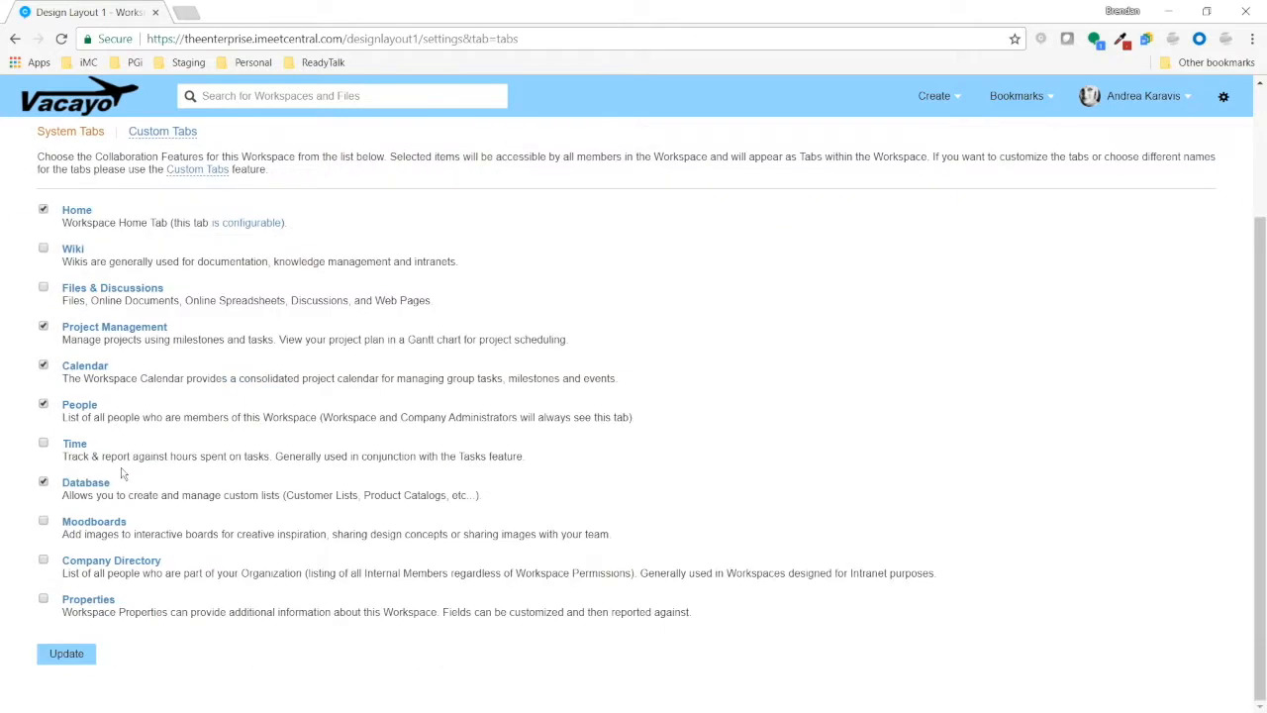
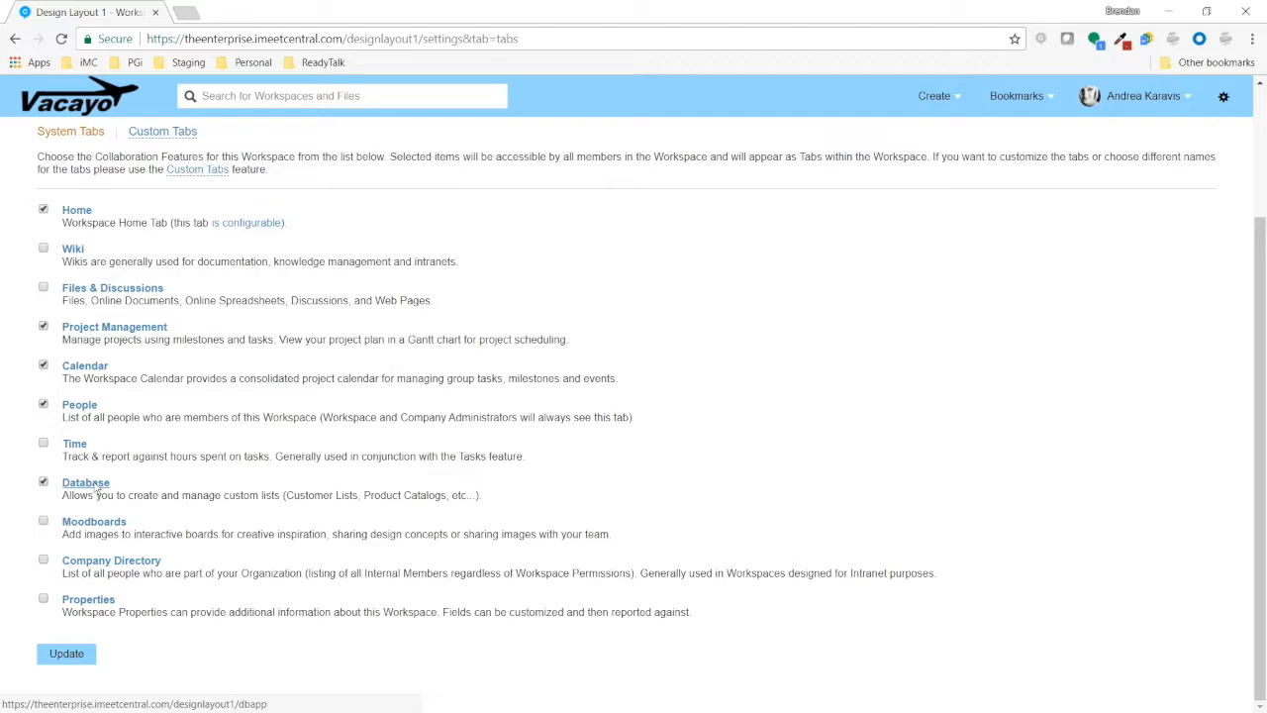
# - Open the Database page from the system tab list and select the part of its address after the workspace name
pyautogui.scroll(2, 604, 377)
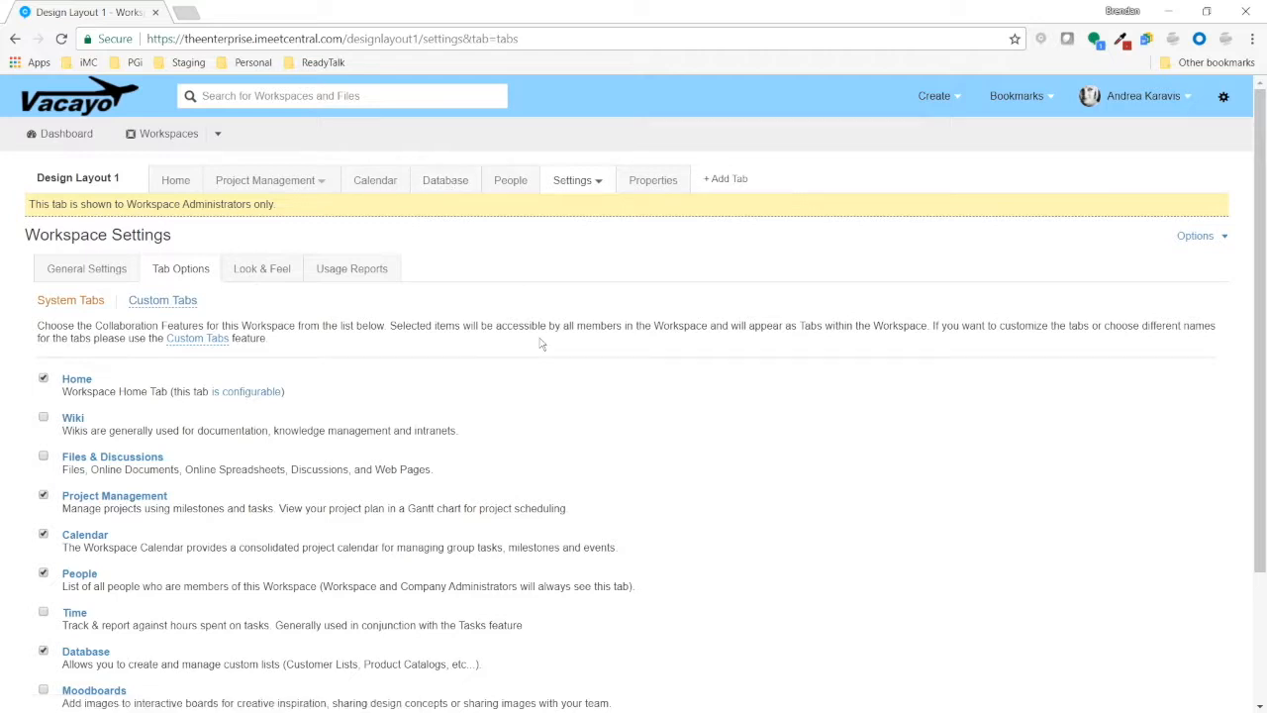
pyautogui.scroll(-3, 541, 343)
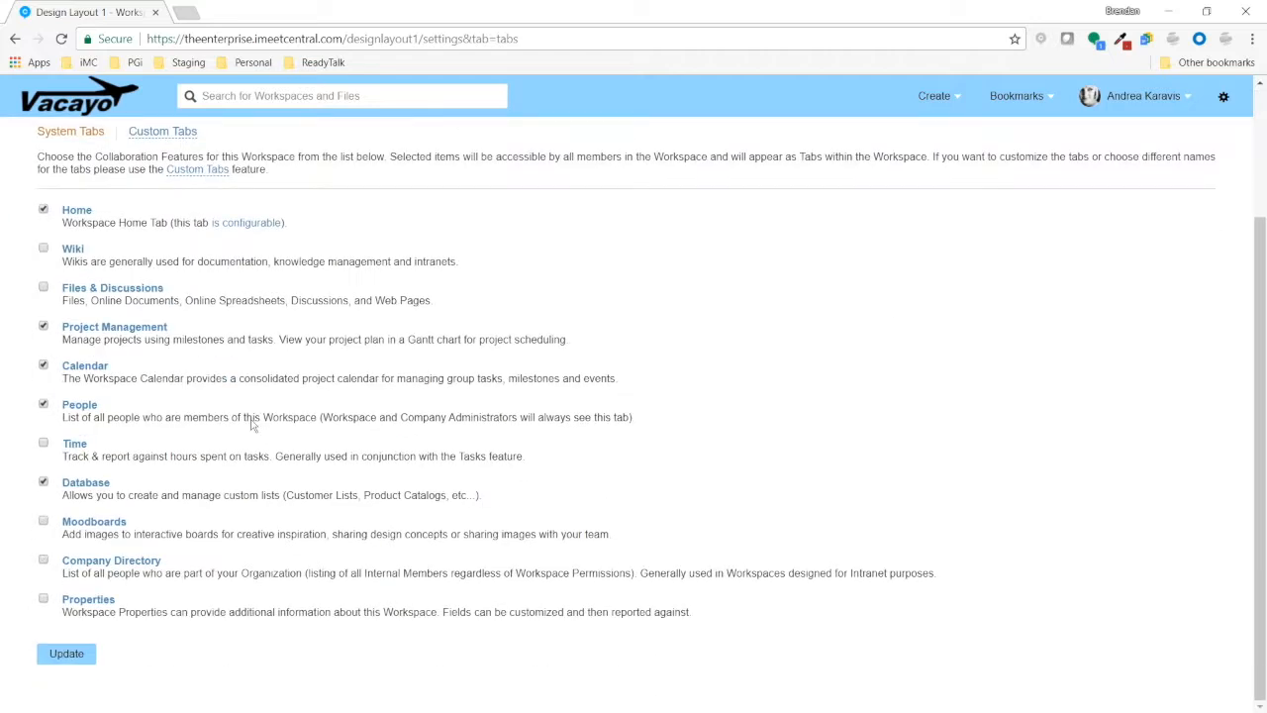
pyautogui.click(98, 484)
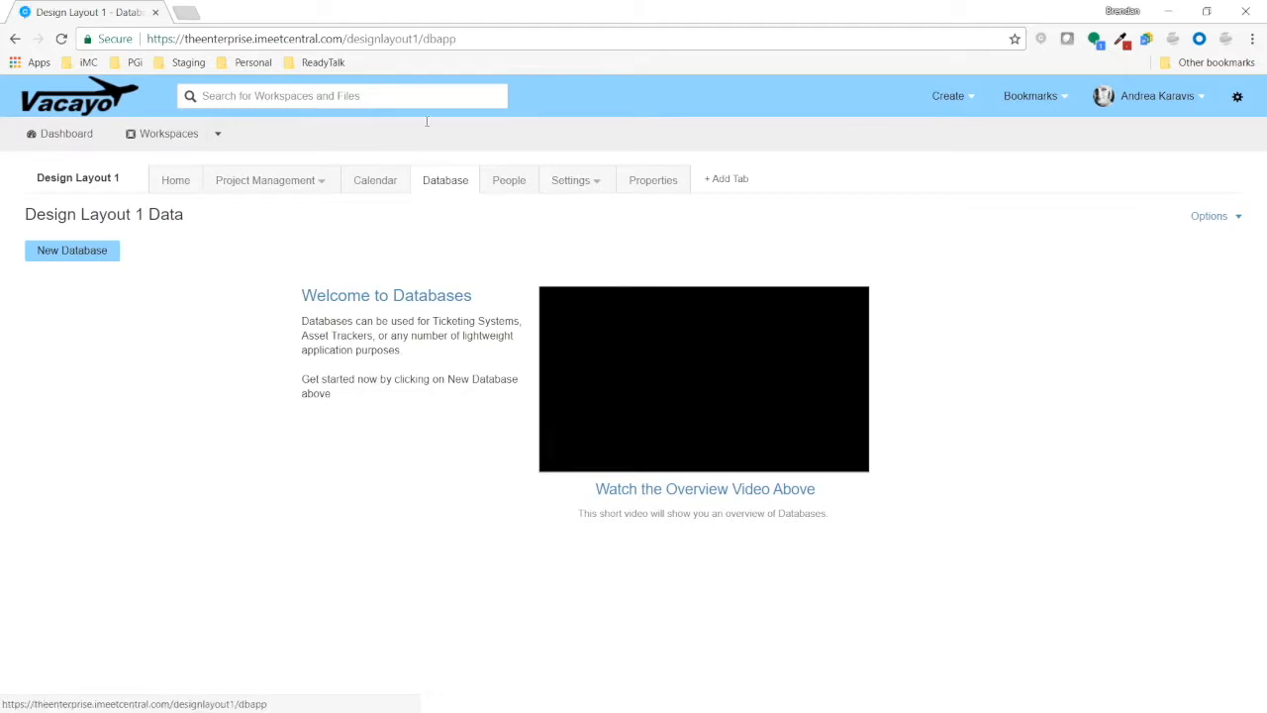
pyautogui.moveTo(423, 38); pyautogui.dragTo(501, 44)
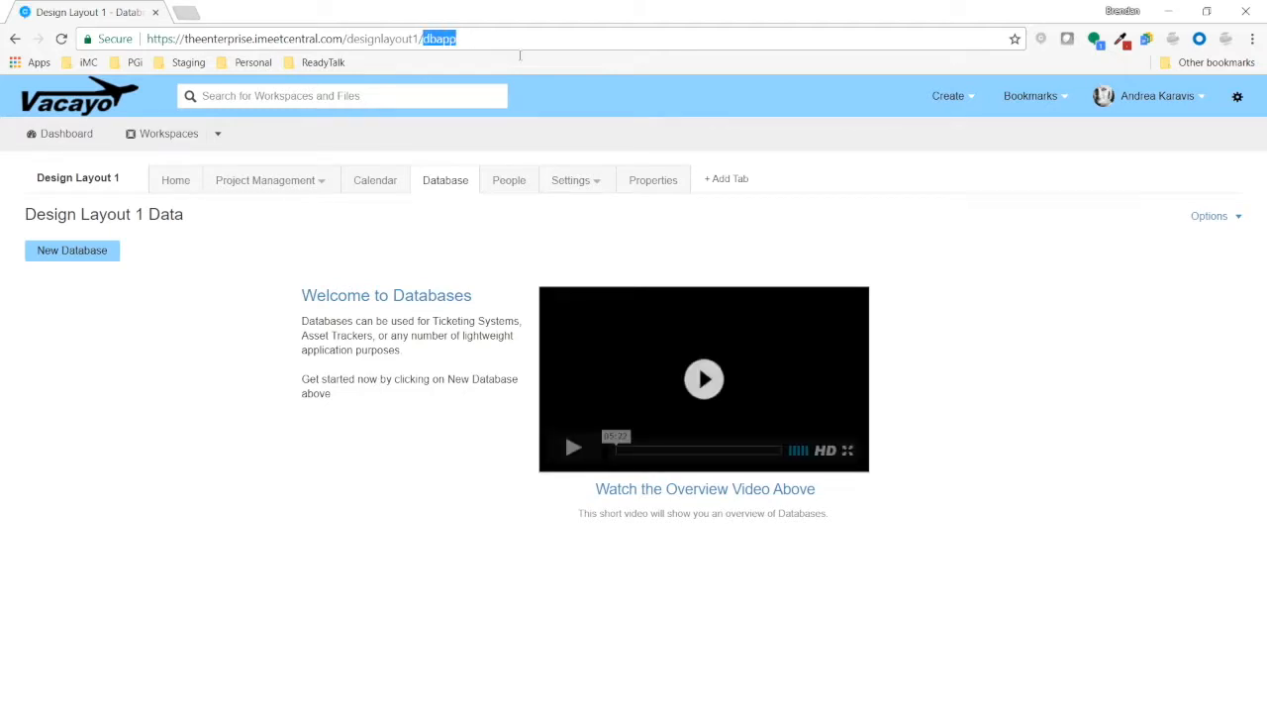
# - Create a regular custom tab named "Record Holder" with the link "dbapp" in the workspace's tab options
pyautogui.click(570, 180)
pyautogui.click(591, 236)
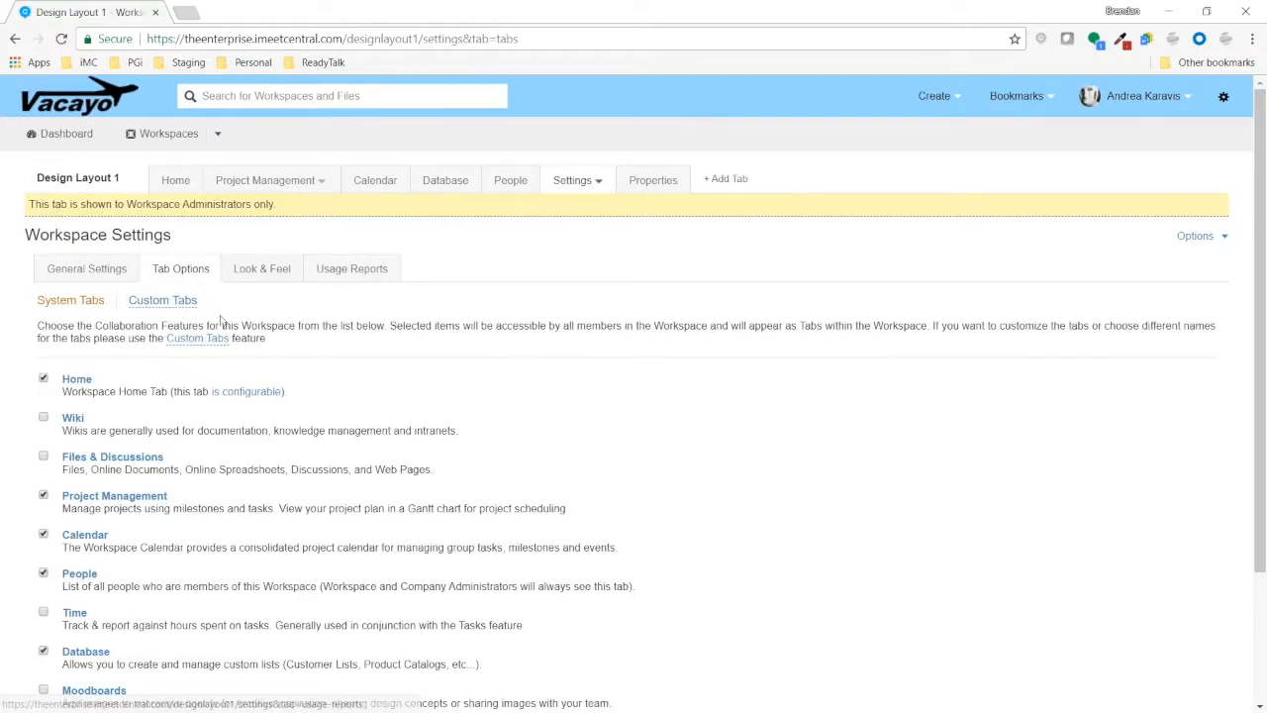
pyautogui.click(153, 307)
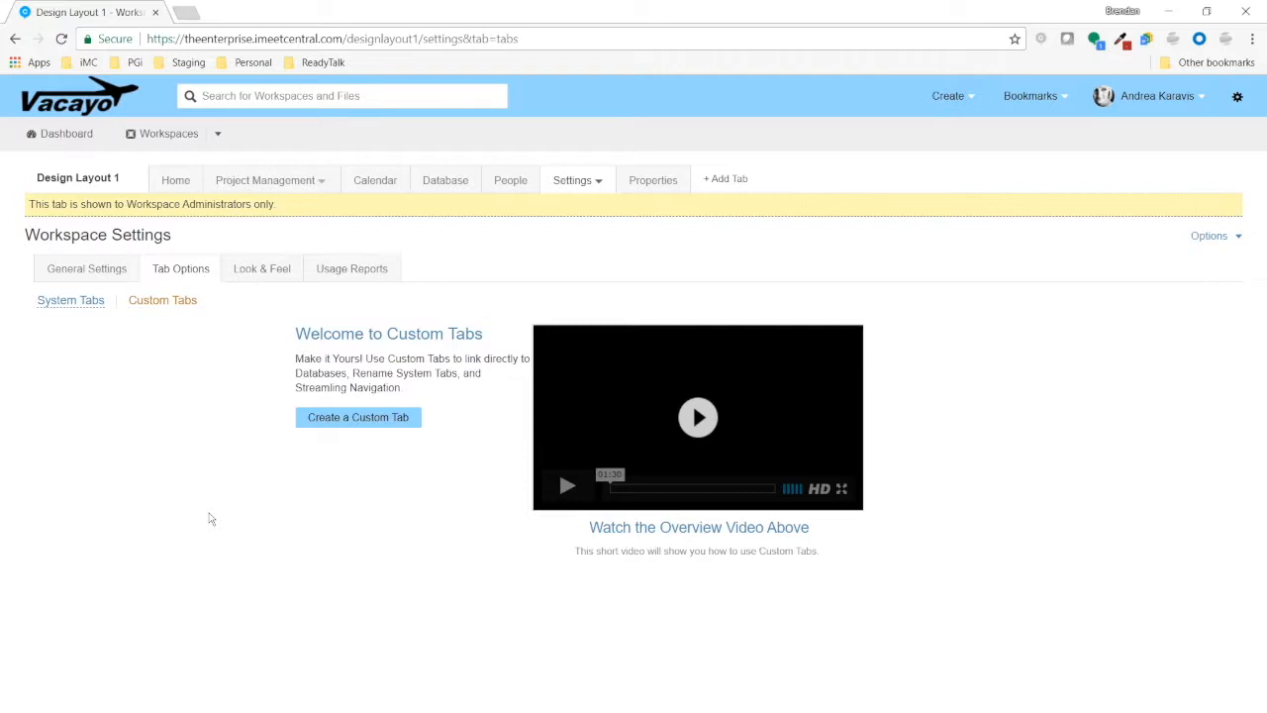
pyautogui.click(396, 425)
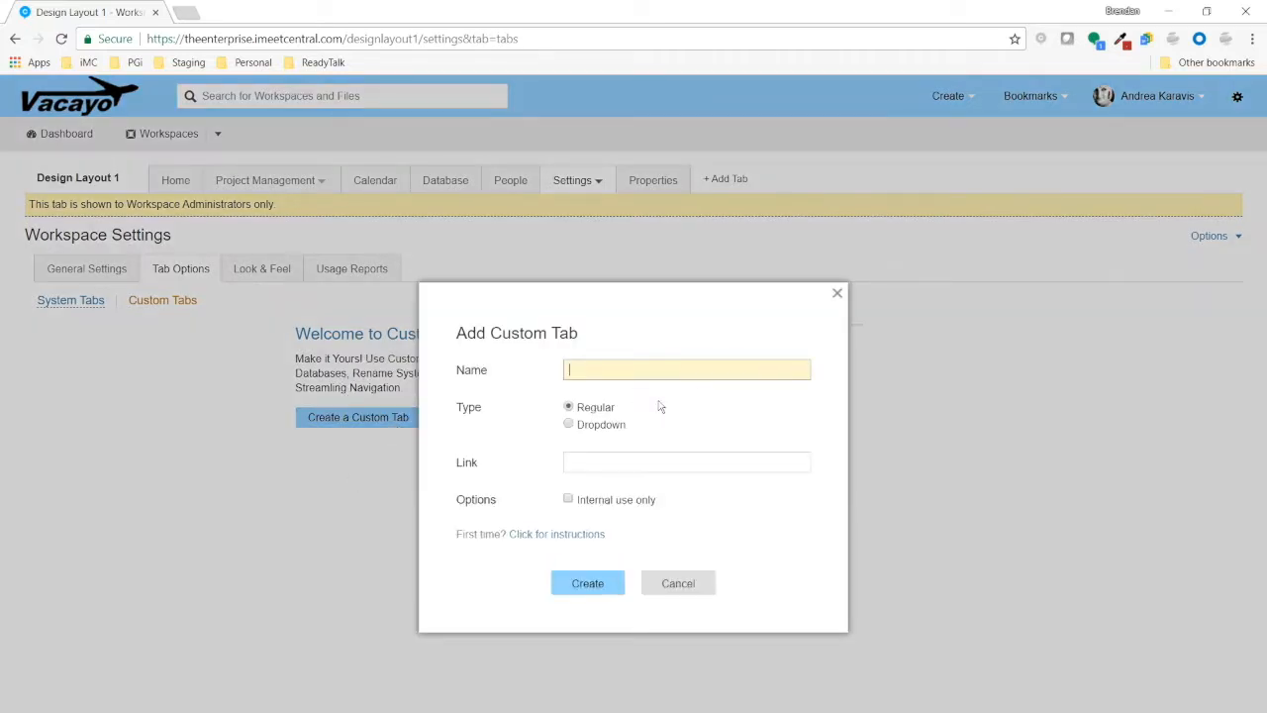
pyautogui.write('Record holder')
pyautogui.press('BackSpace')
pyautogui.press('BackSpace')
pyautogui.press('BackSpace')
pyautogui.press('BackSpace')
pyautogui.press('BackSpace')
pyautogui.press('BackSpace')
pyautogui.write('Holder')
pyautogui.click(623, 464)
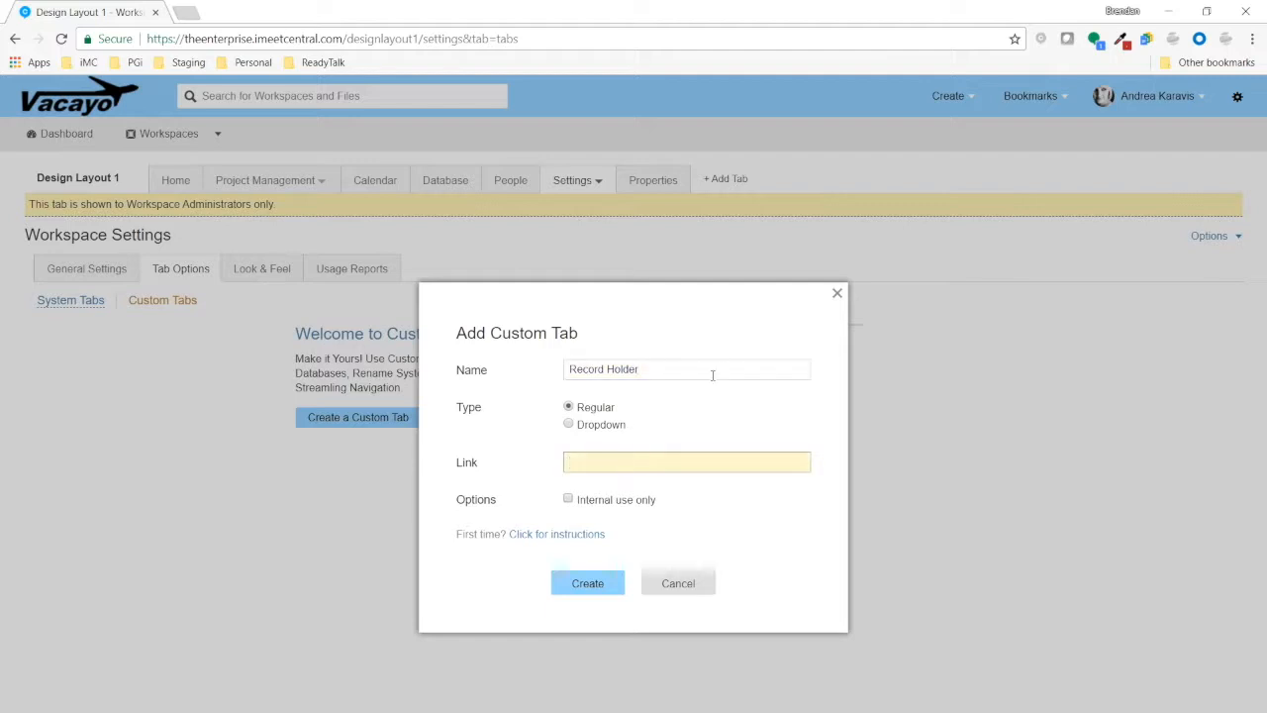
pyautogui.write('dbapp')
pyautogui.click(588, 583)
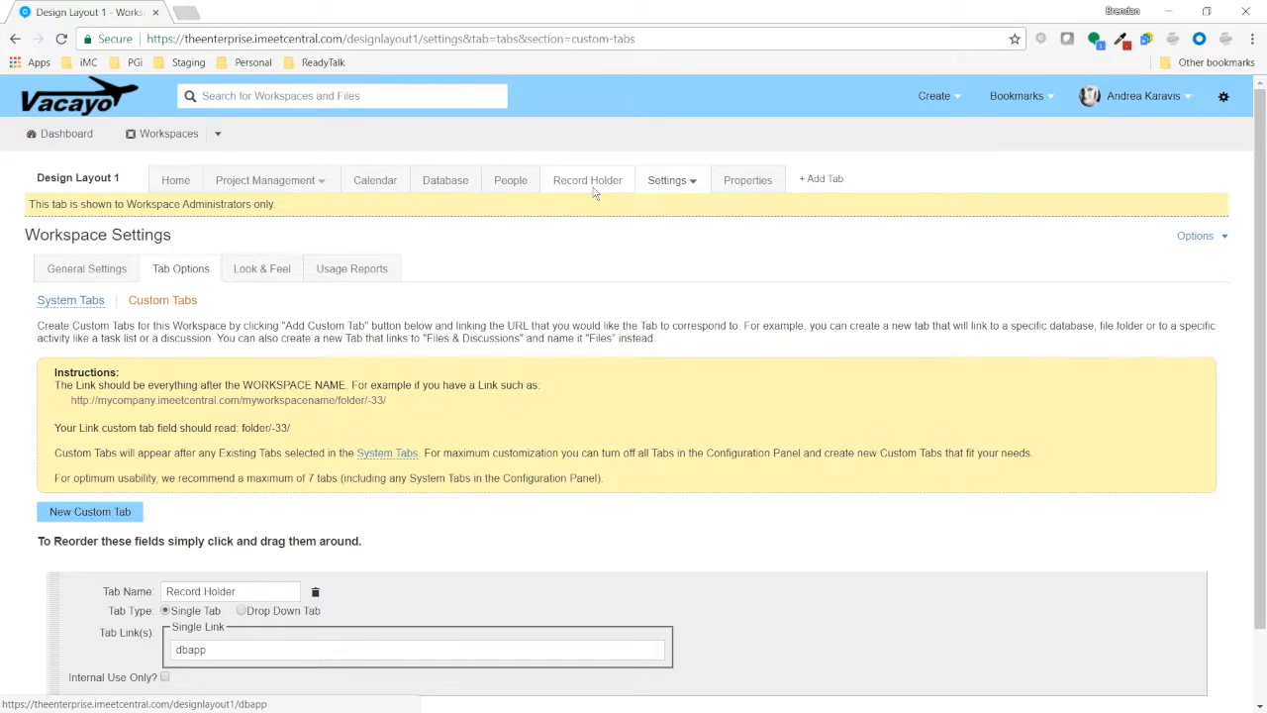
# - Compare the addresses that the Database tab and the Record Holder tab lead to
pyautogui.click(463, 186)
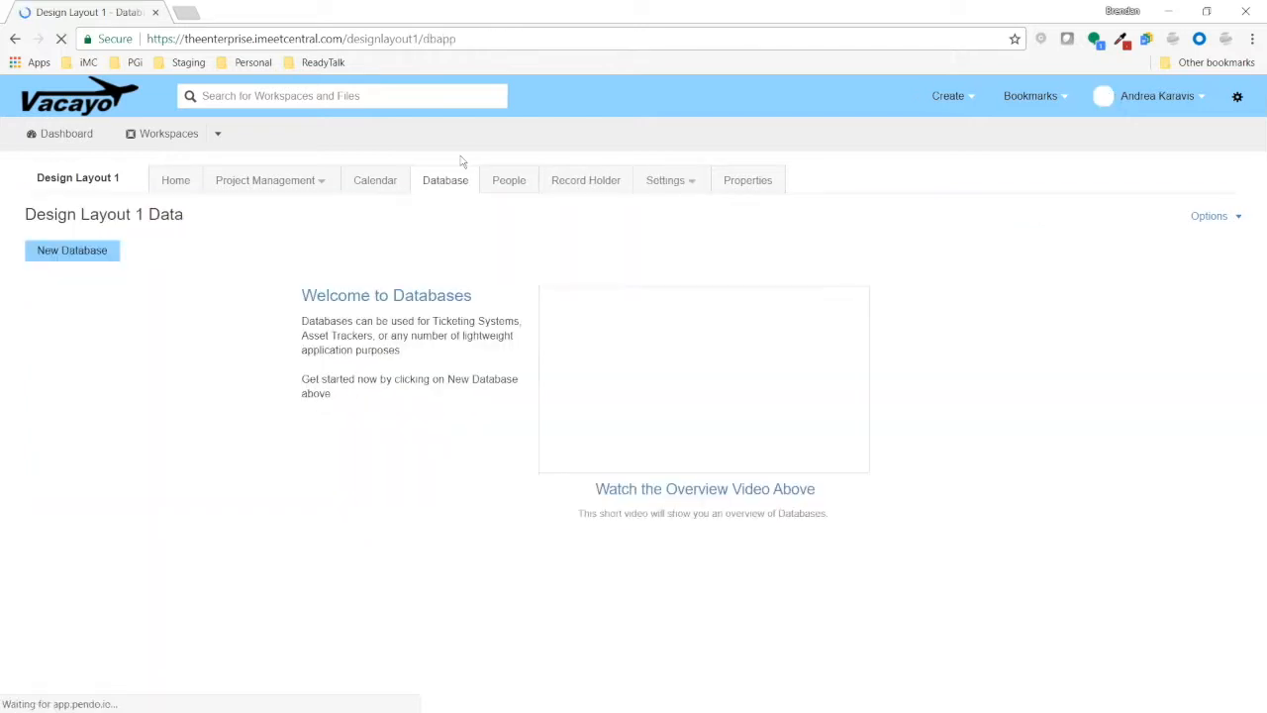
pyautogui.moveTo(420, 38); pyautogui.dragTo(491, 39)
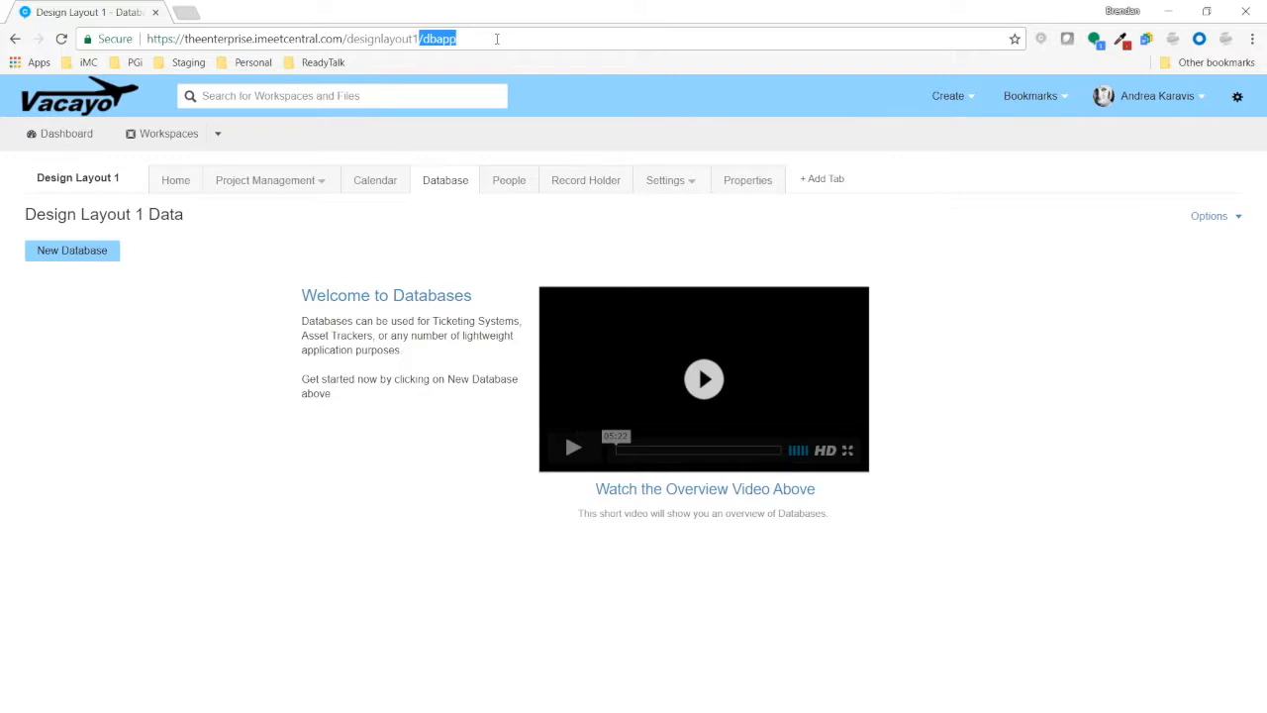
pyautogui.click(497, 38)
pyautogui.click(606, 189)
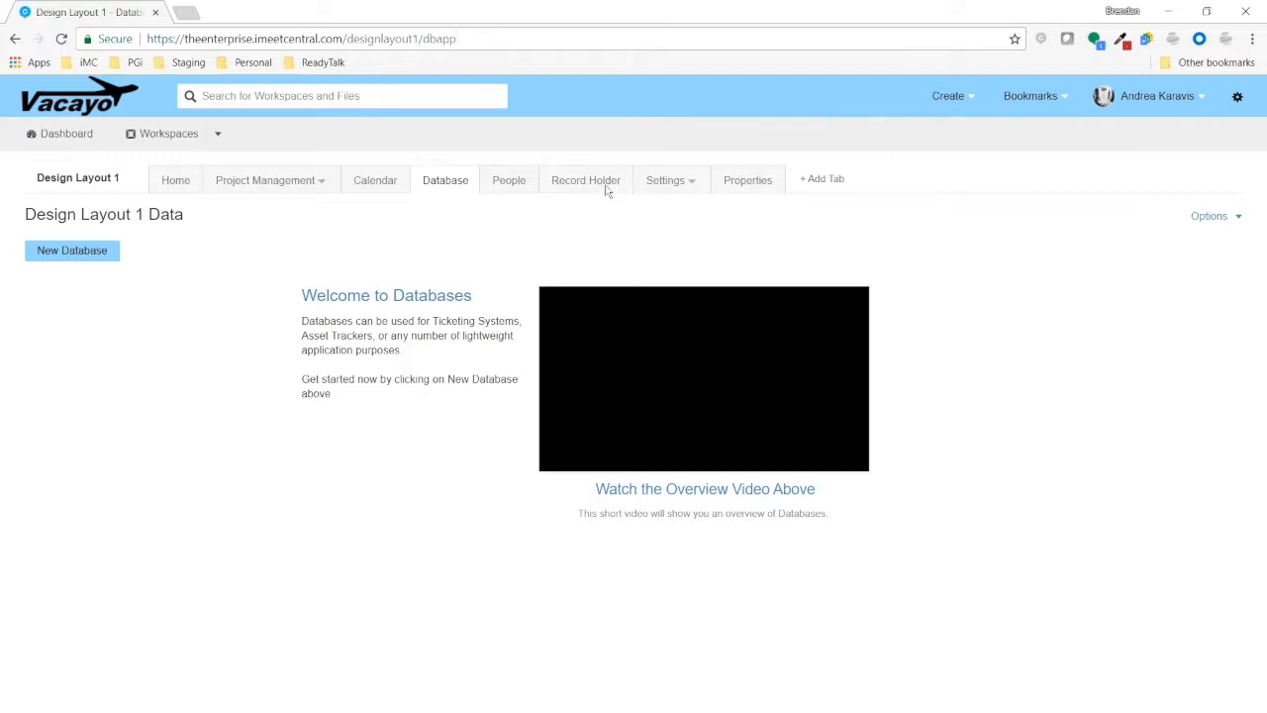
# - Disable the Database system tab in the workspace's tab options and update the settings
pyautogui.click(669, 182)
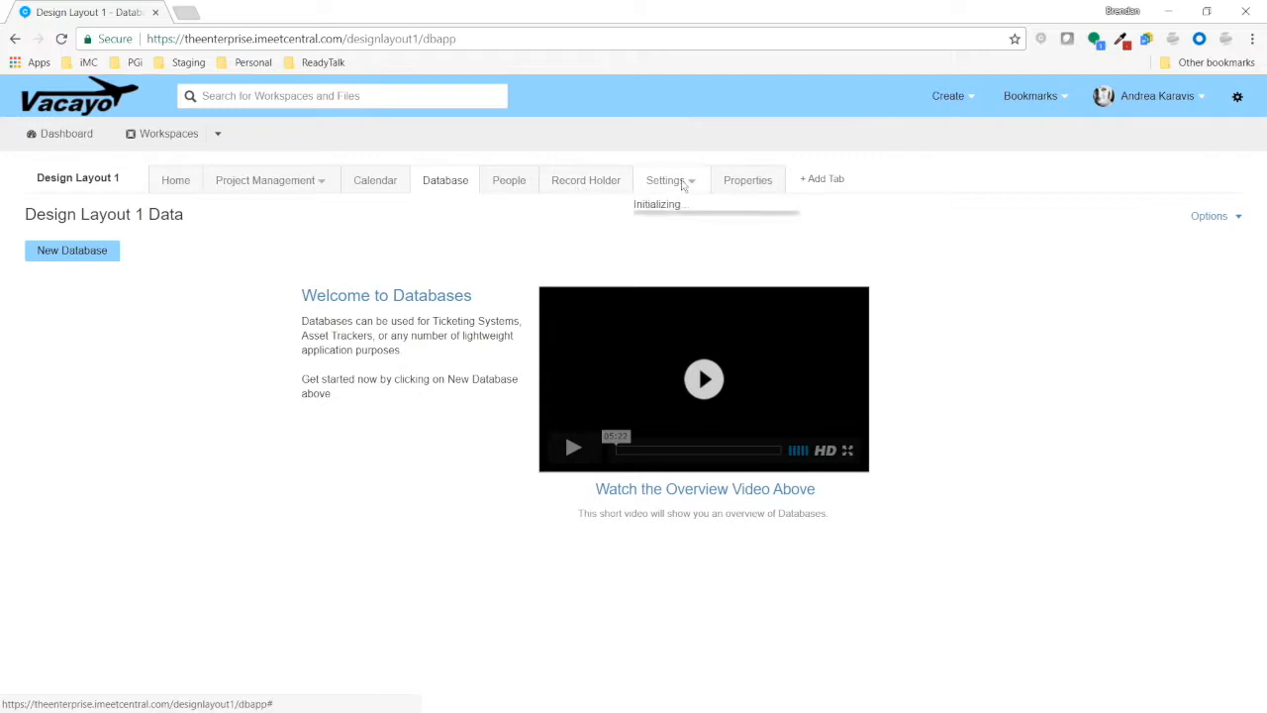
pyautogui.click(693, 237)
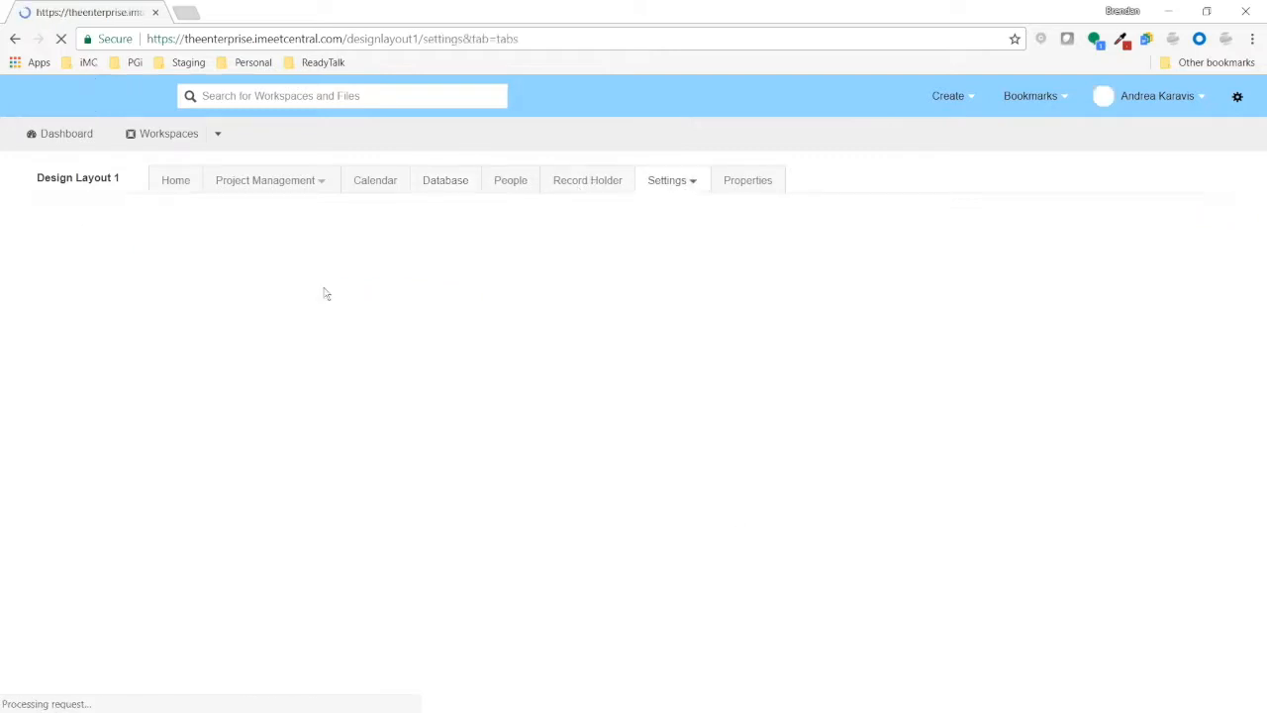
pyautogui.click(44, 653)
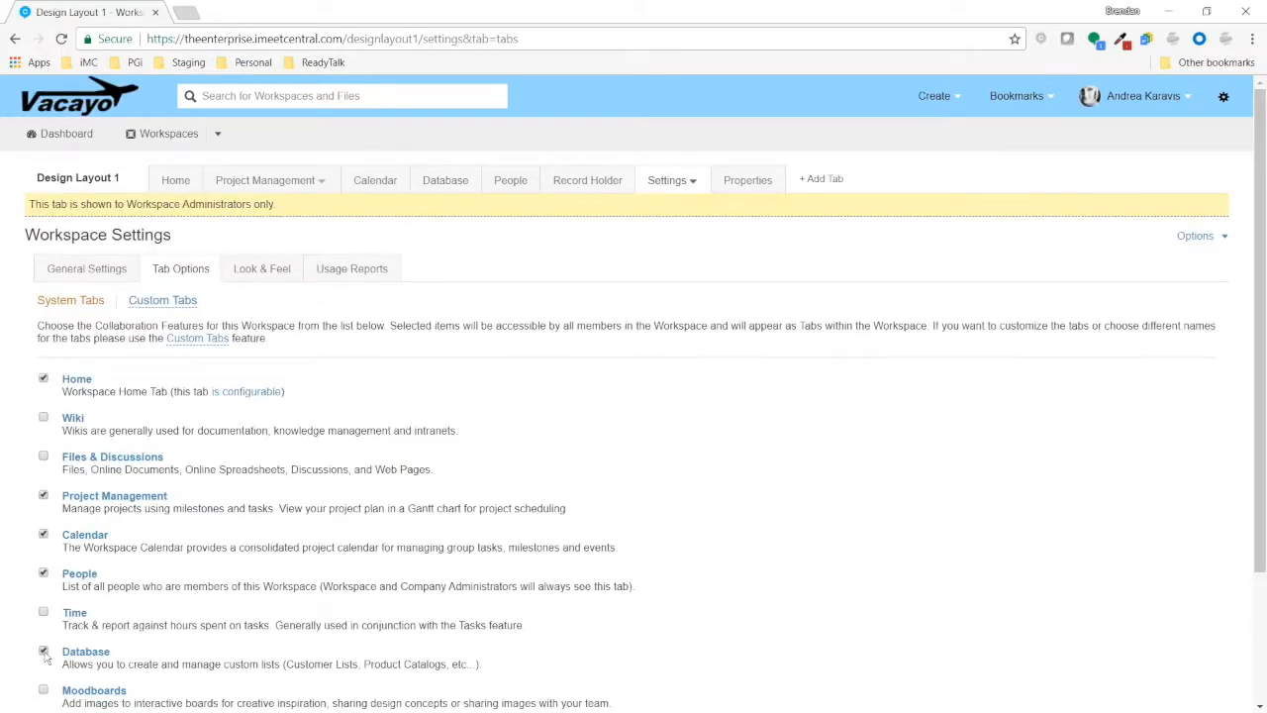
pyautogui.scroll(-3, 297, 579)
pyautogui.click(70, 655)
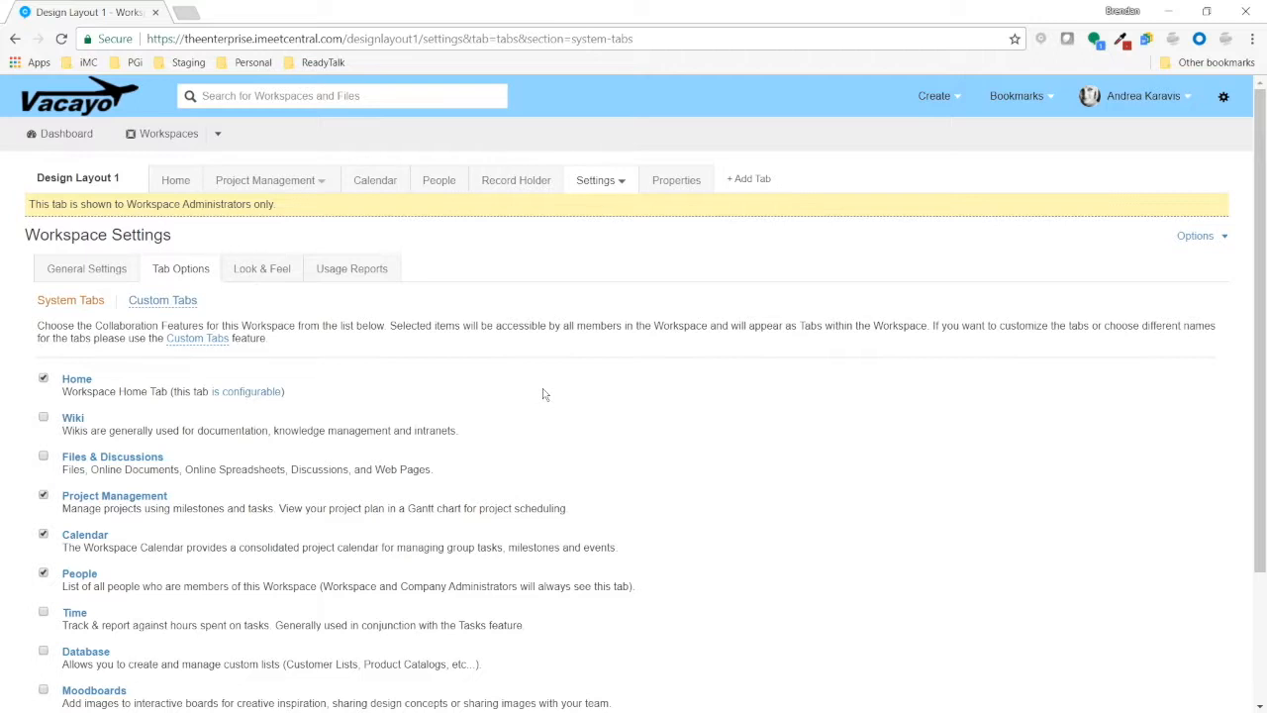
# - Test the Record Holder tab and check the end of the address it opens
pyautogui.click(552, 184)
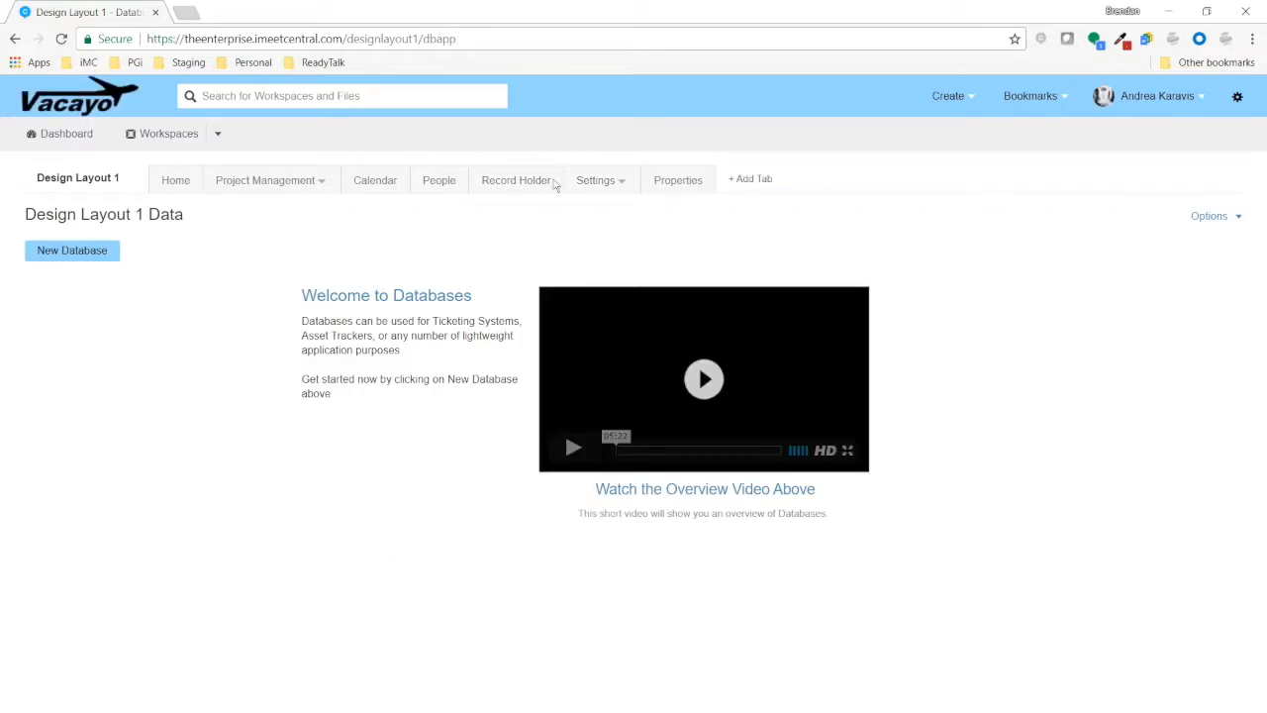
pyautogui.moveTo(457, 39); pyautogui.dragTo(424, 38)
pyautogui.click(497, 234)
# - Create a regular custom tab named "Schedule" with the link "calendar" in the workspace's tab options
pyautogui.click(629, 180)
pyautogui.click(586, 234)
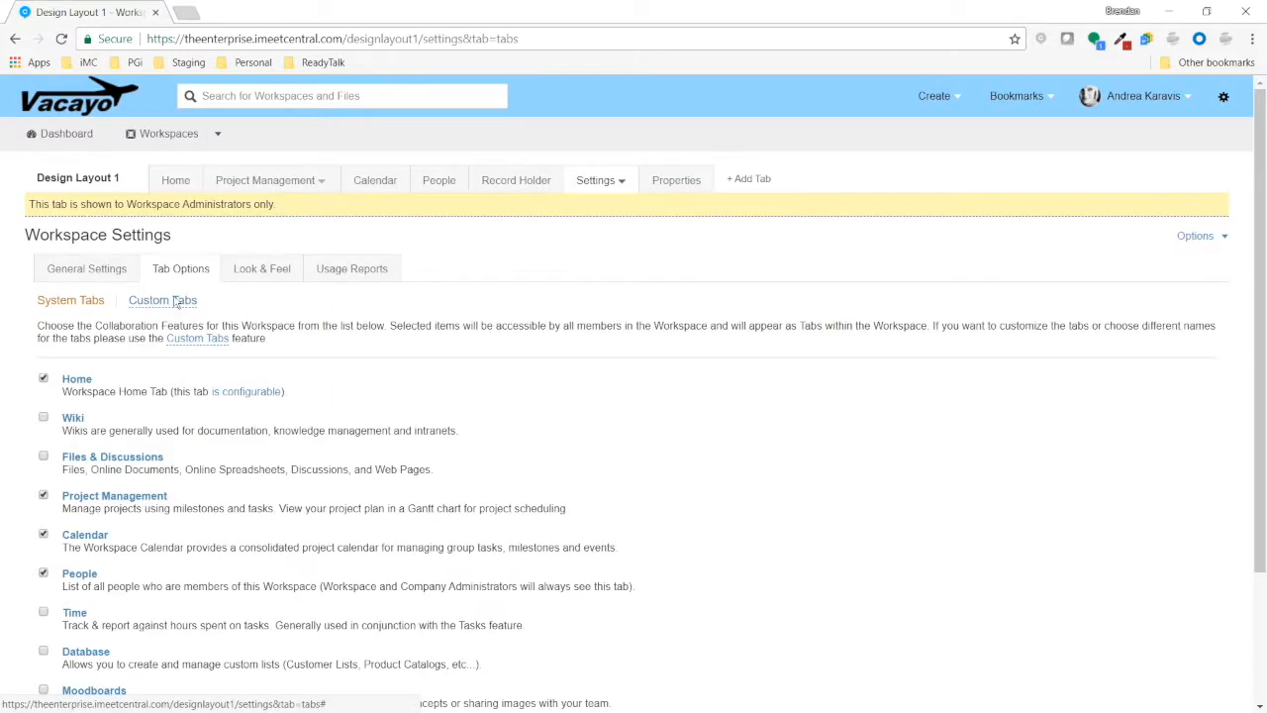
pyautogui.click(175, 301)
pyautogui.scroll(-1, 255, 477)
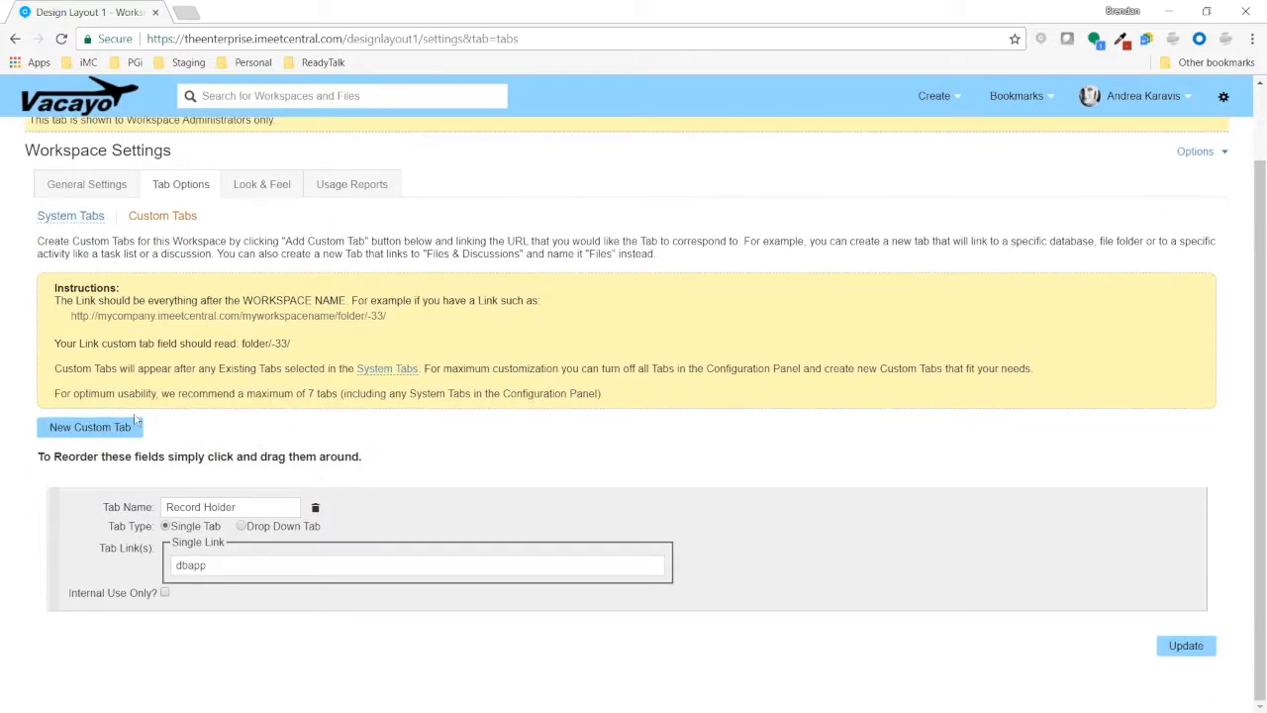
pyautogui.click(101, 431)
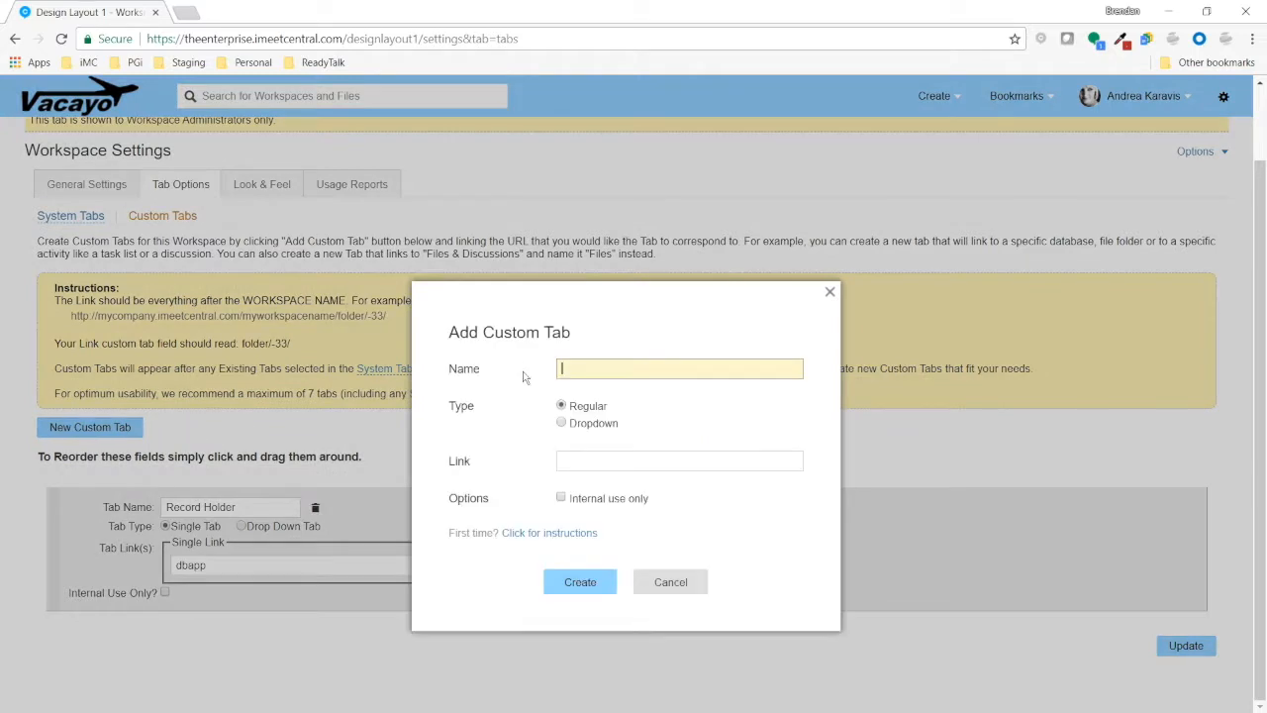
pyautogui.write('Schedule')
pyautogui.click(641, 461)
pyautogui.write('calendar')
pyautogui.click(580, 582)
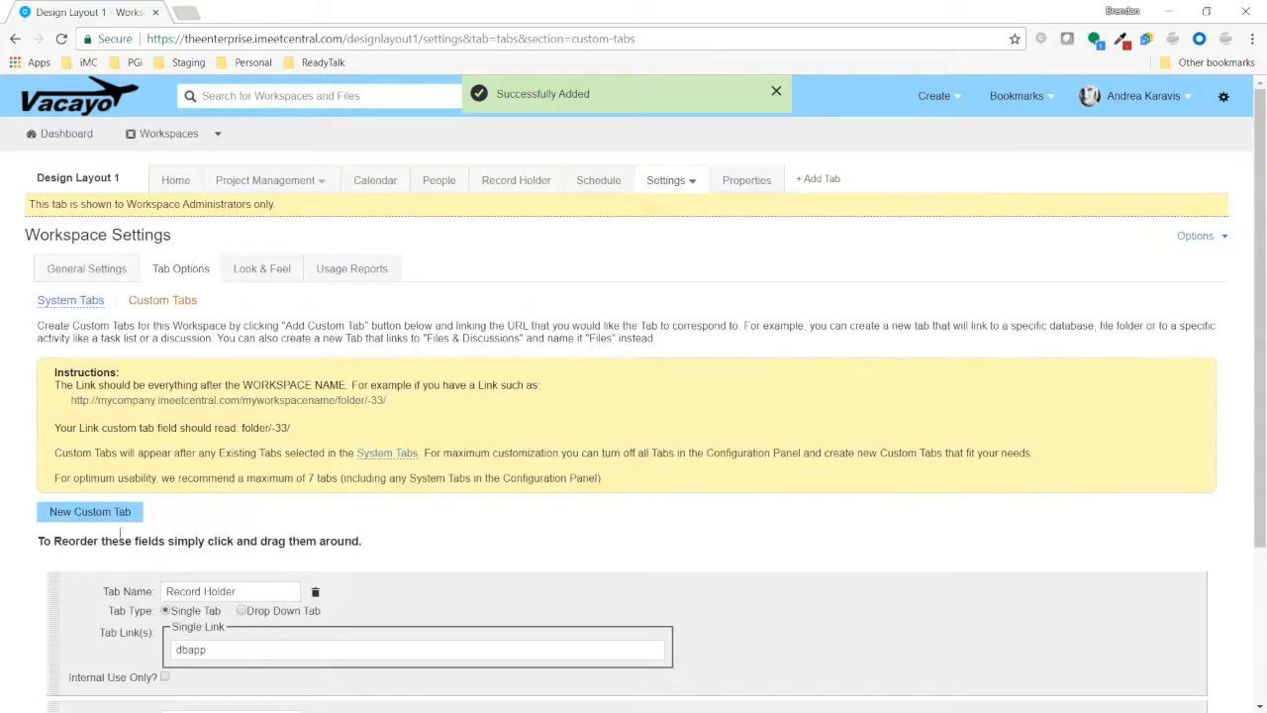
# - Add a regular custom tab named "Data" with the link "folder/0/" and review the list of custom tabs
pyautogui.click(90, 512)
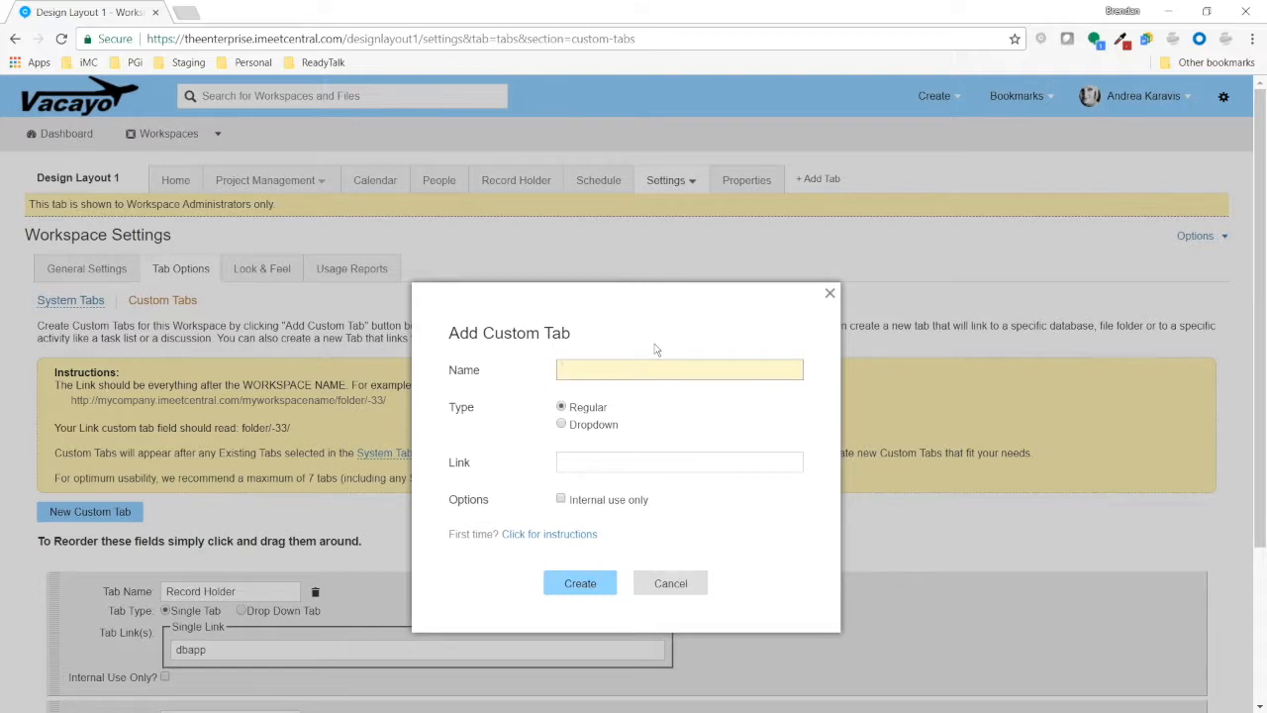
pyautogui.write('Data')
pyautogui.click(664, 460)
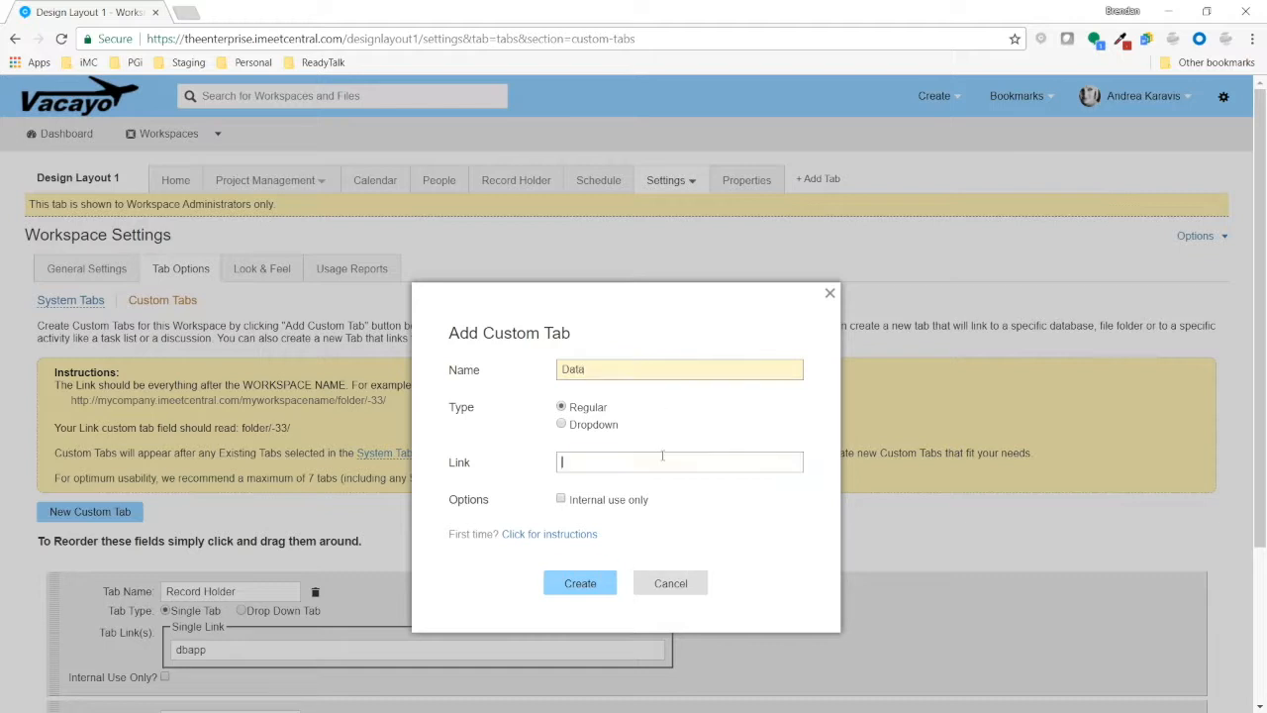
pyautogui.write('folder/0/')
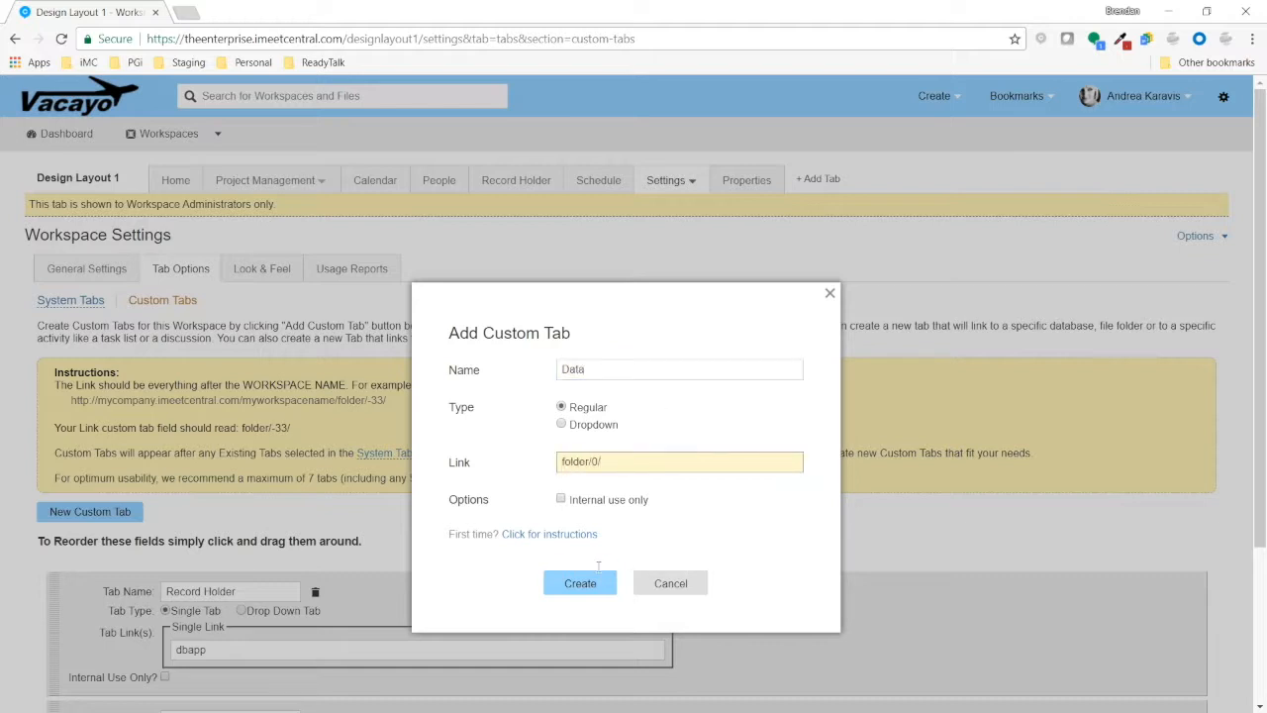
pyautogui.click(580, 583)
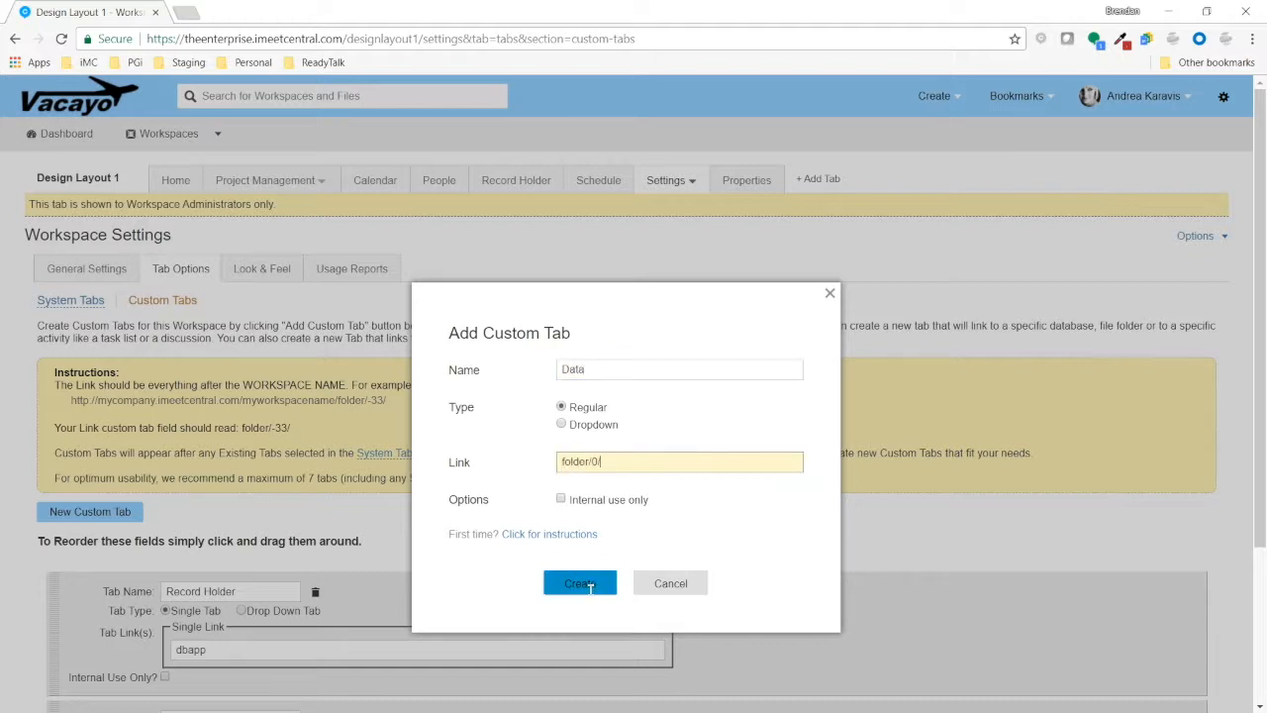
pyautogui.scroll(-4, 789, 413)
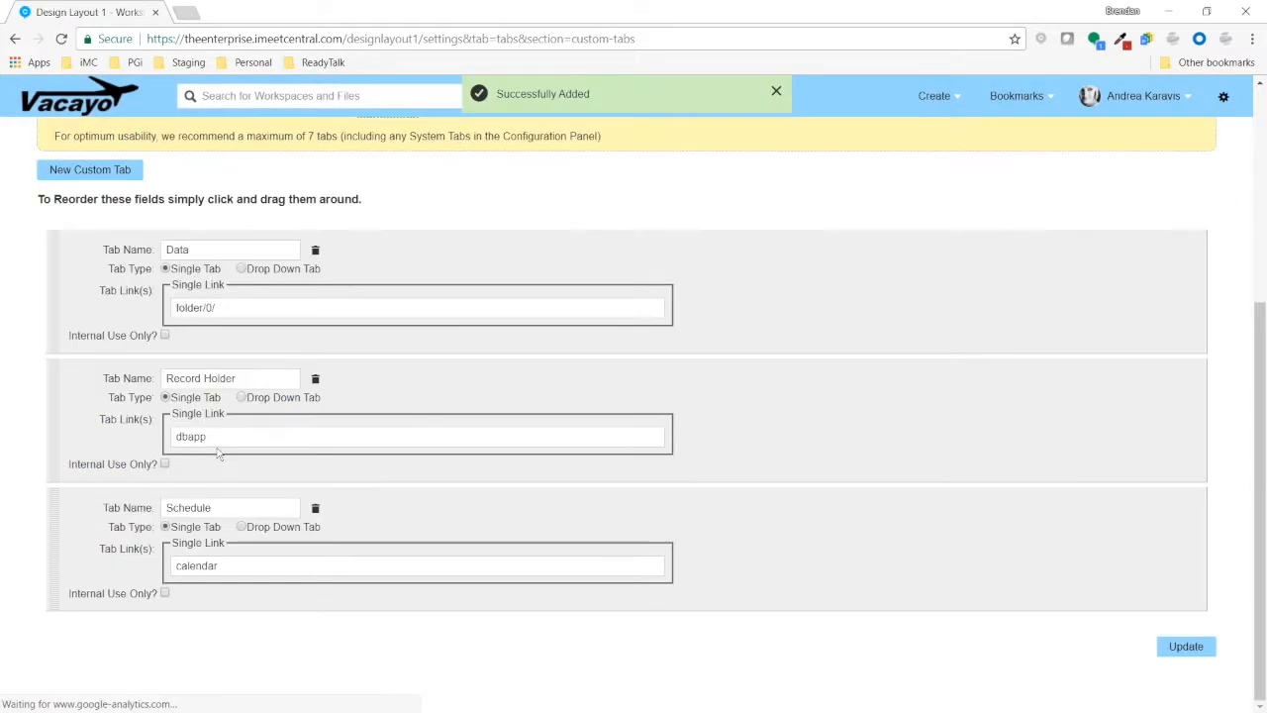
pyautogui.scroll(3, 295, 475)
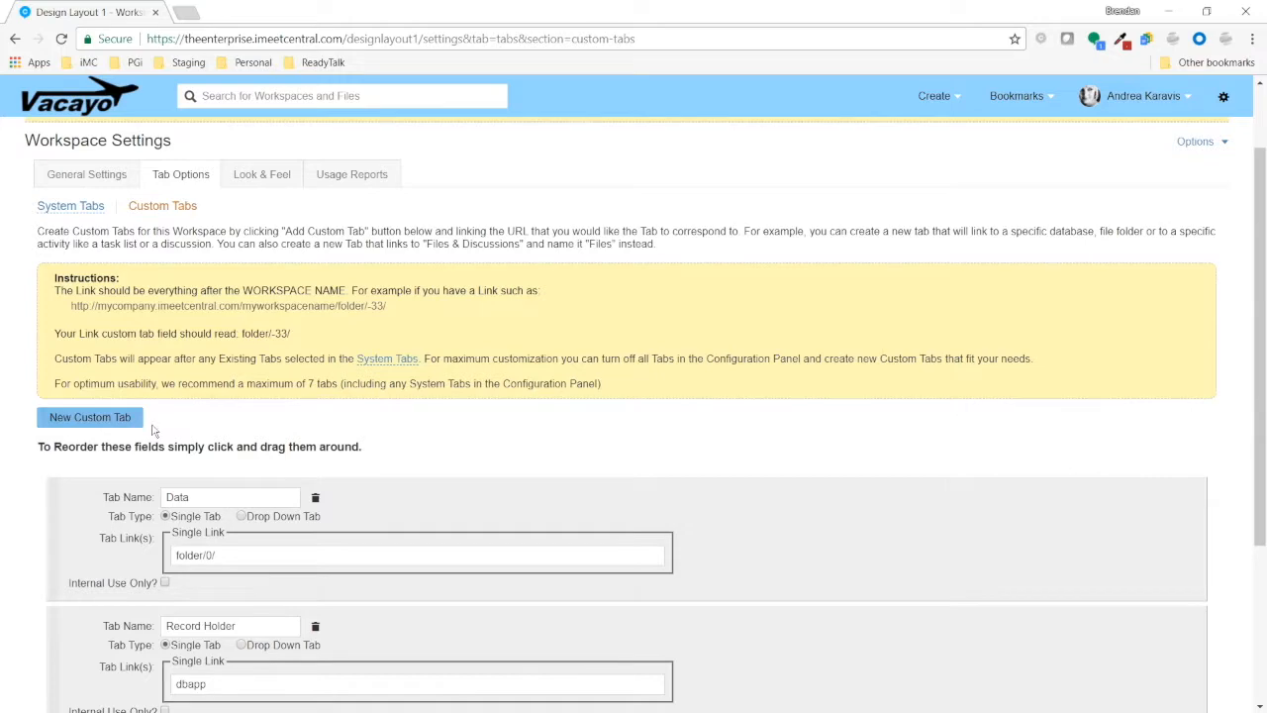
# - Review the Data, Record Holder and Schedule custom tabs and update the workspace's tab settings
pyautogui.scroll(1, 154, 431)
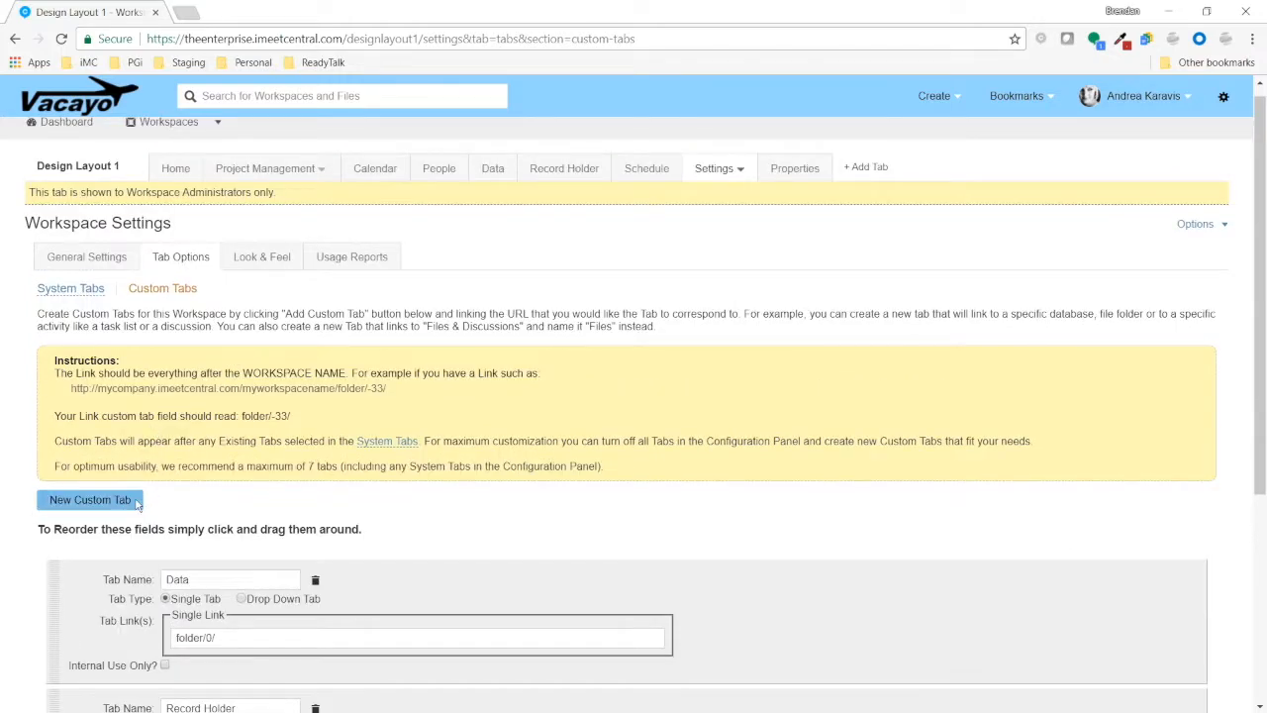
pyautogui.scroll(-4, 793, 486)
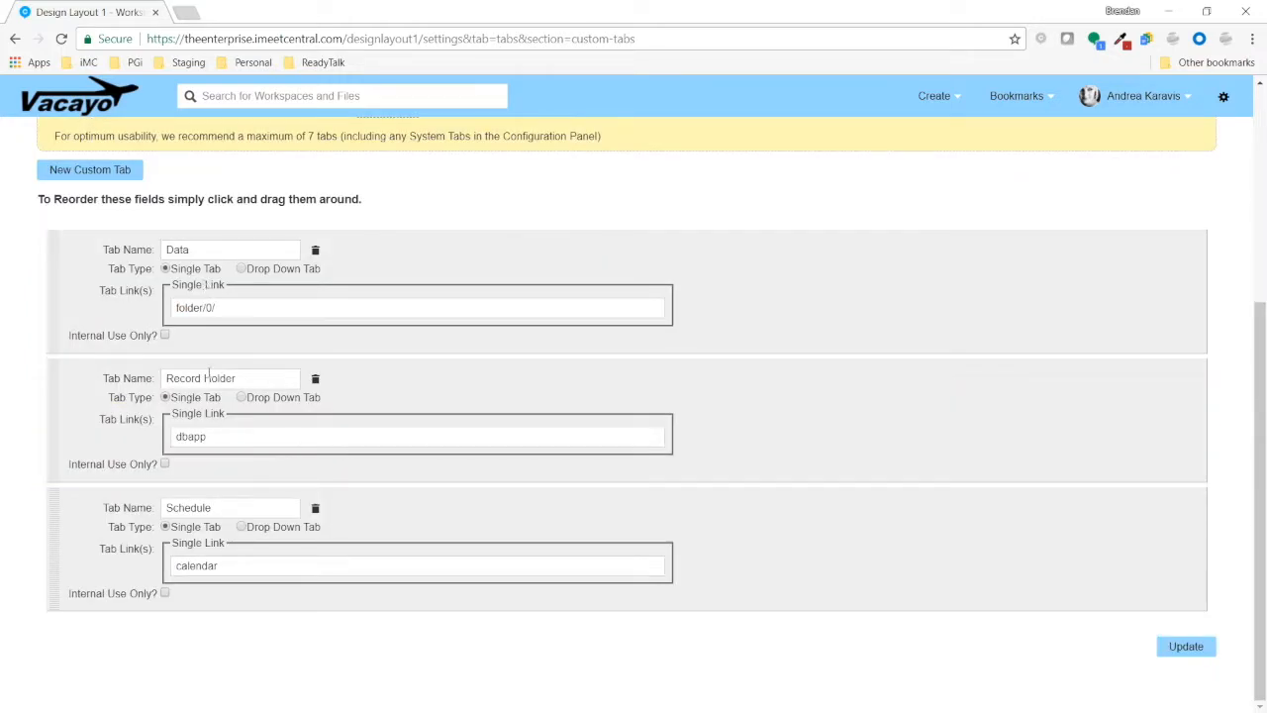
pyautogui.click(1191, 655)
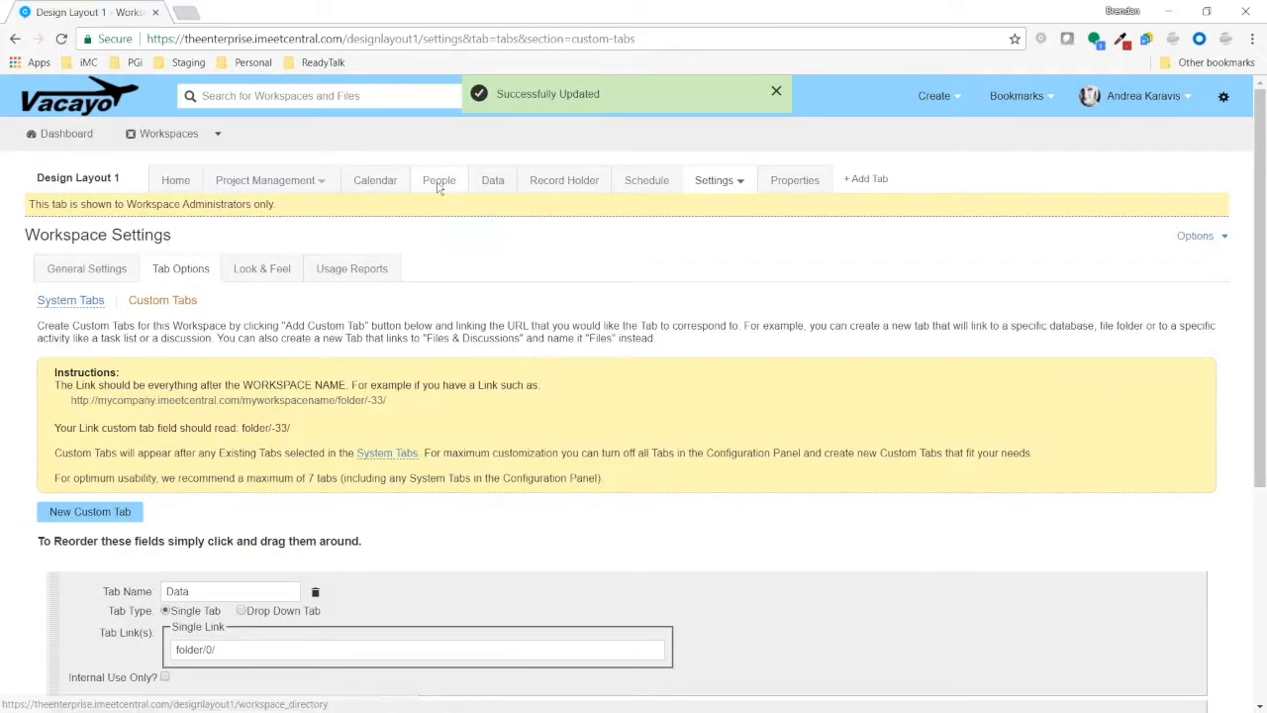
# - Test the Data, Record Holder and Schedule custom tabs by opening each one in the workspace
pyautogui.click(485, 188)
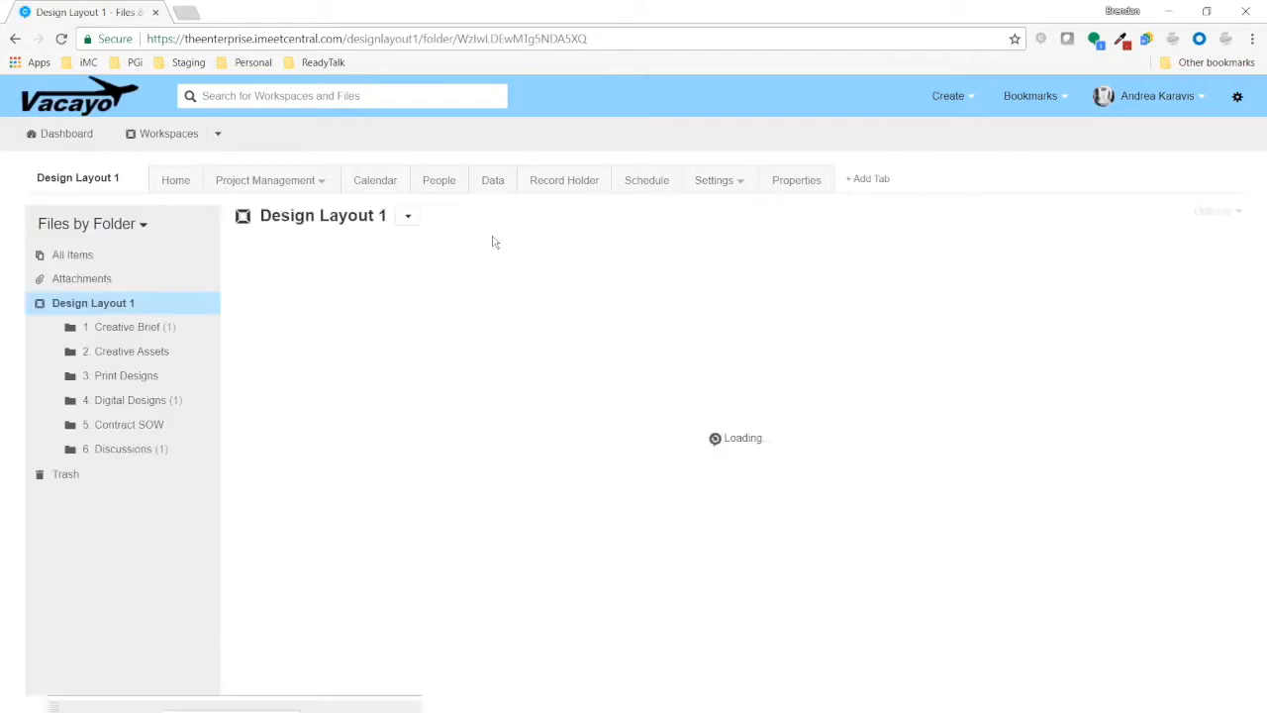
pyautogui.click(563, 188)
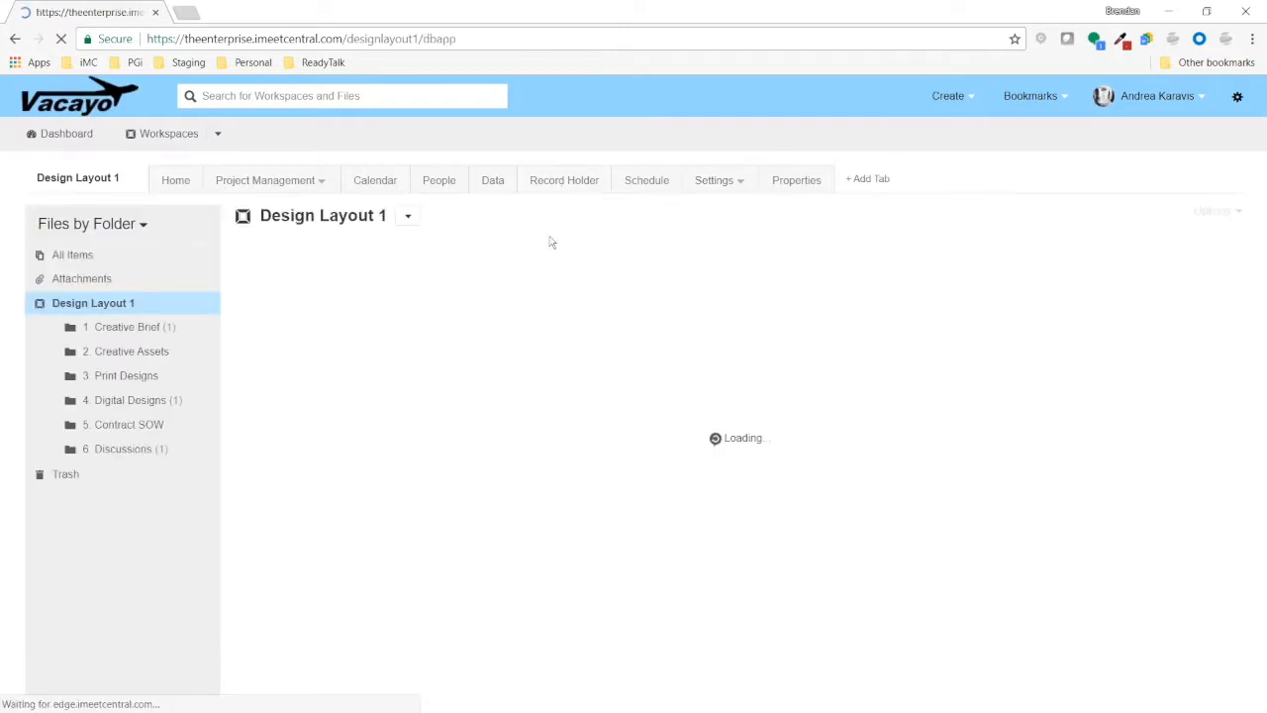
pyautogui.click(645, 180)
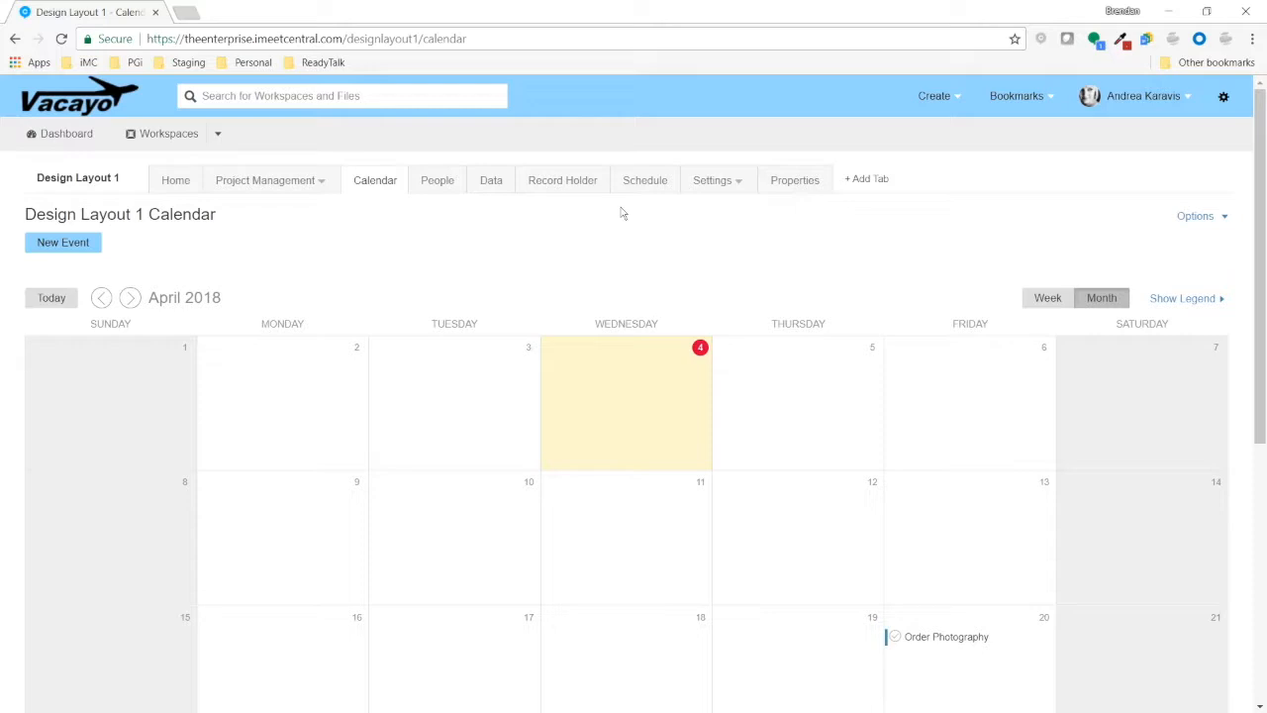
# - Disable the Calendar and People system tabs in the workspace's tab options and update the settings
pyautogui.click(725, 188)
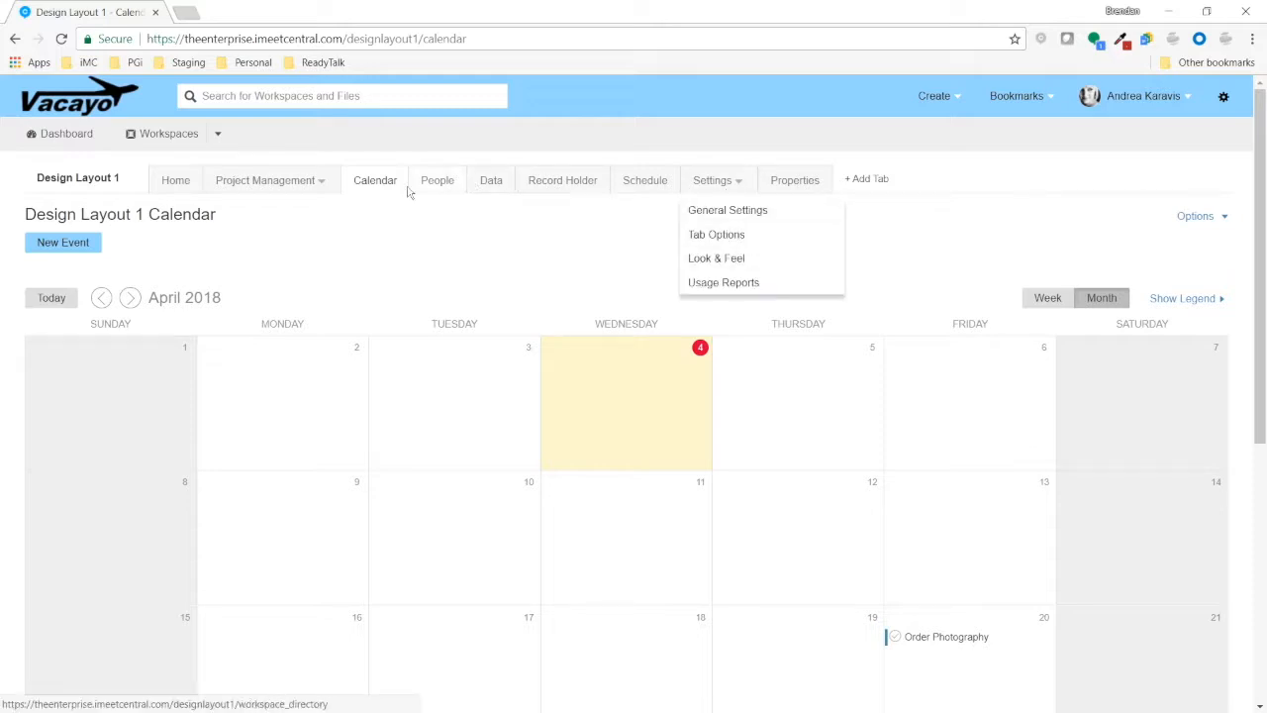
pyautogui.click(708, 238)
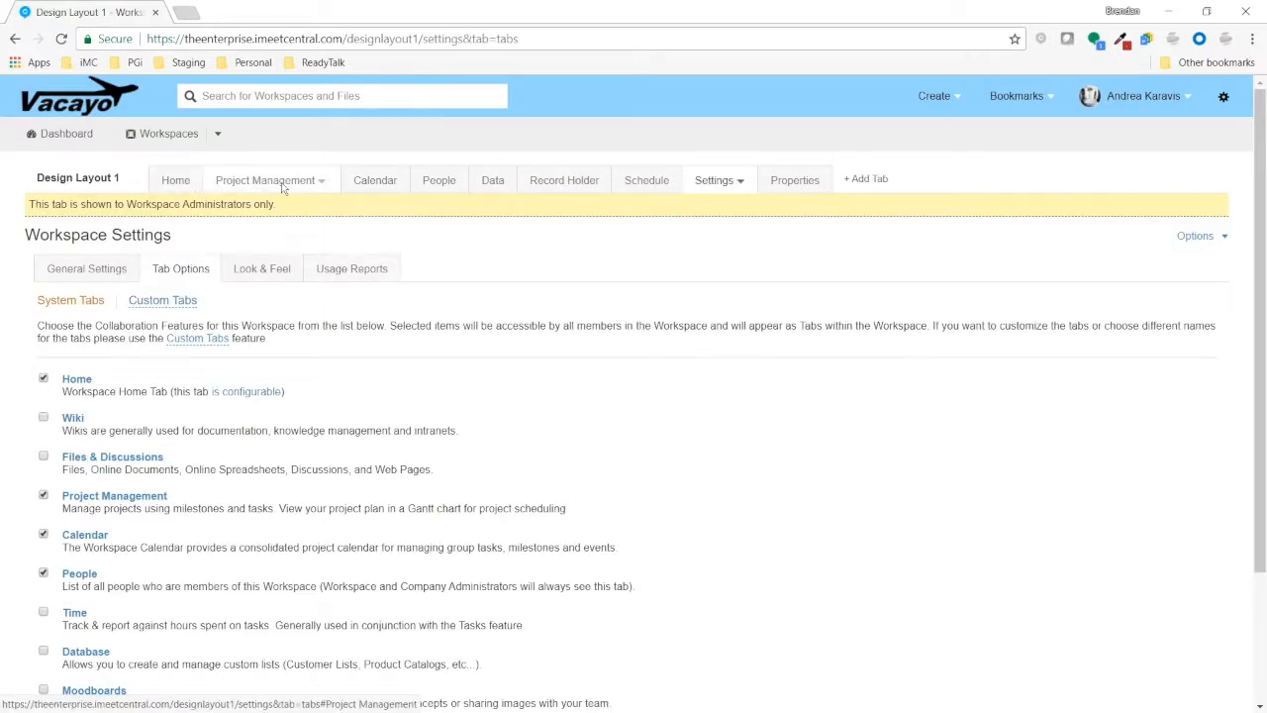
pyautogui.click(44, 534)
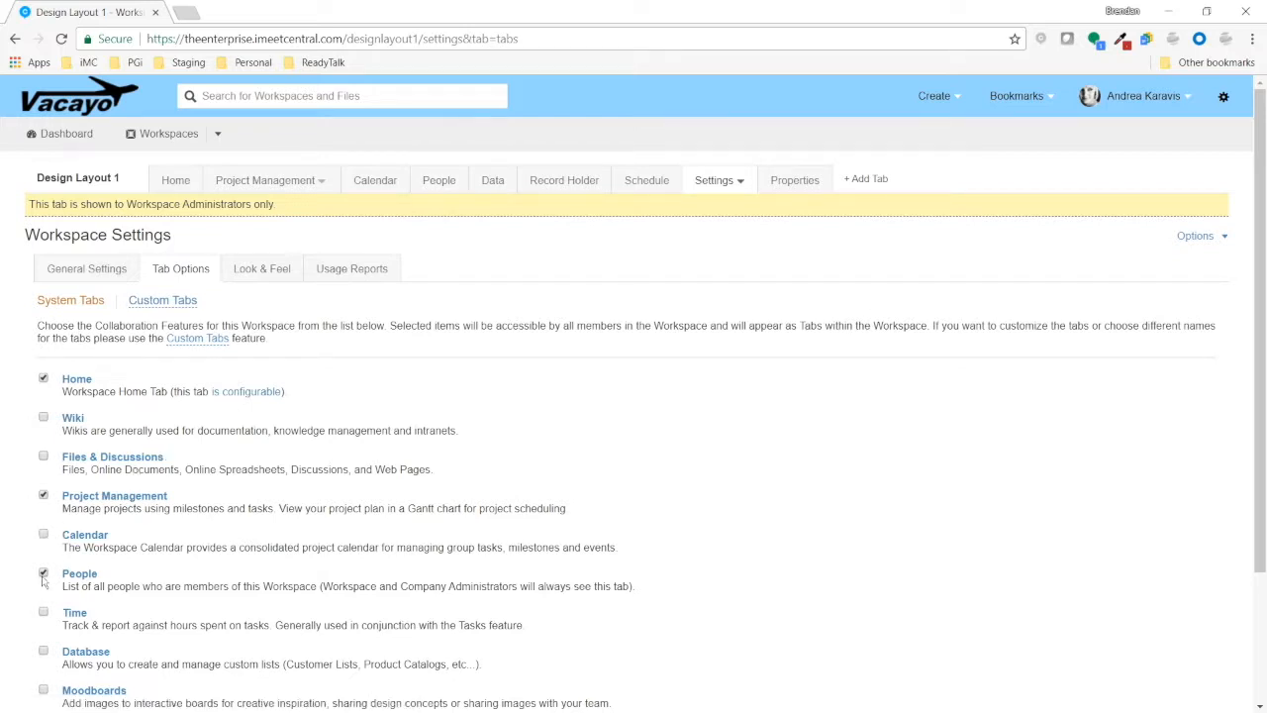
pyautogui.click(44, 574)
pyautogui.scroll(-2, 43, 581)
pyautogui.click(77, 655)
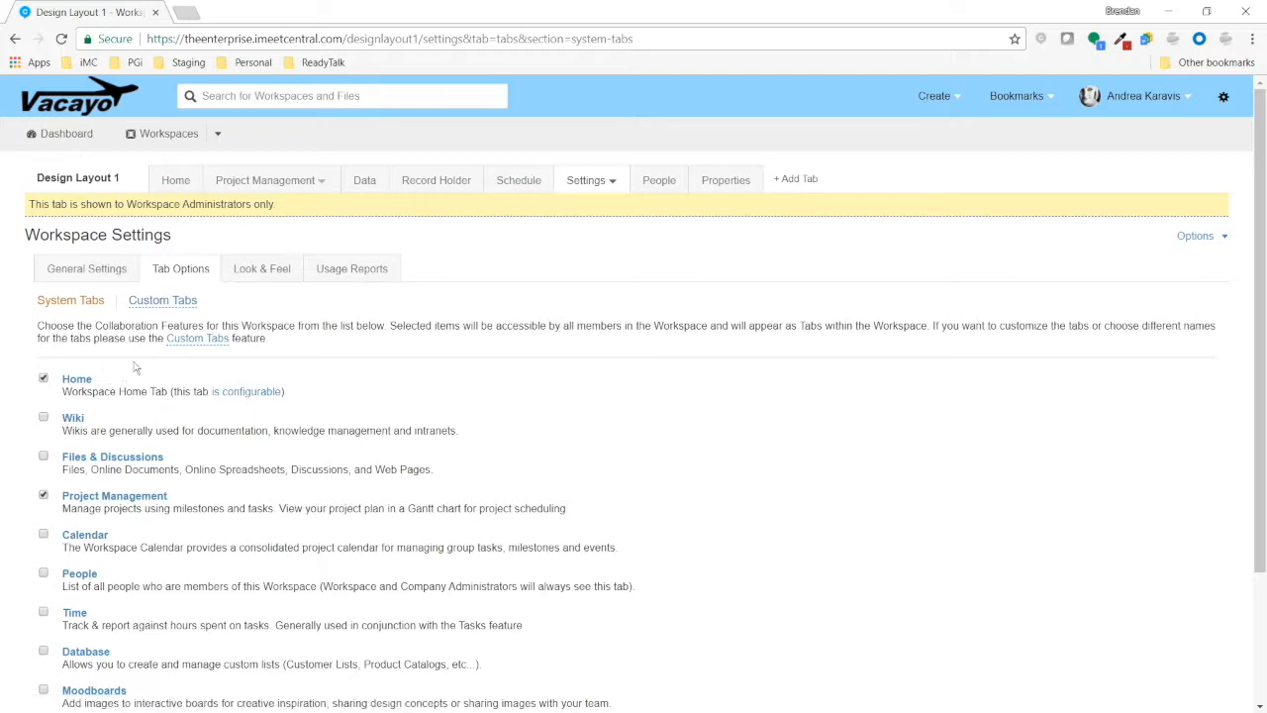
# - Reorder the custom tabs to Schedule, Record Holder, Data and update the settings
pyautogui.click(178, 340)
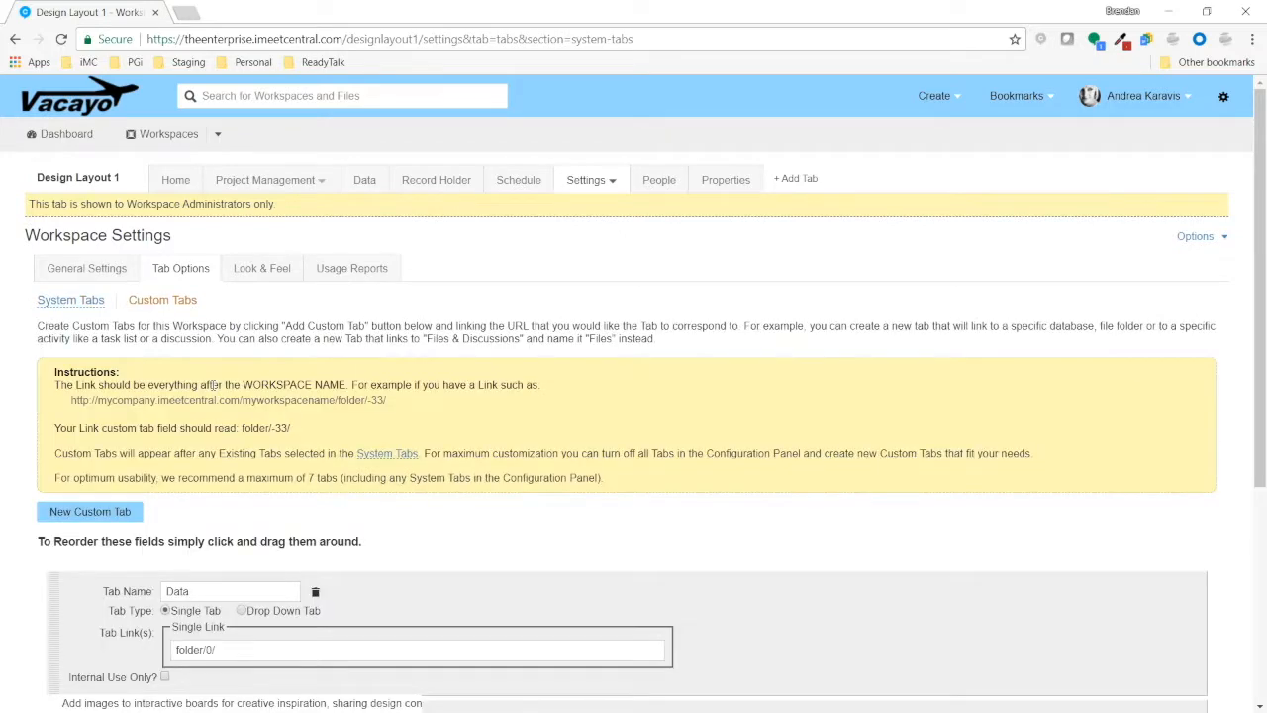
pyautogui.scroll(-3, 178, 345)
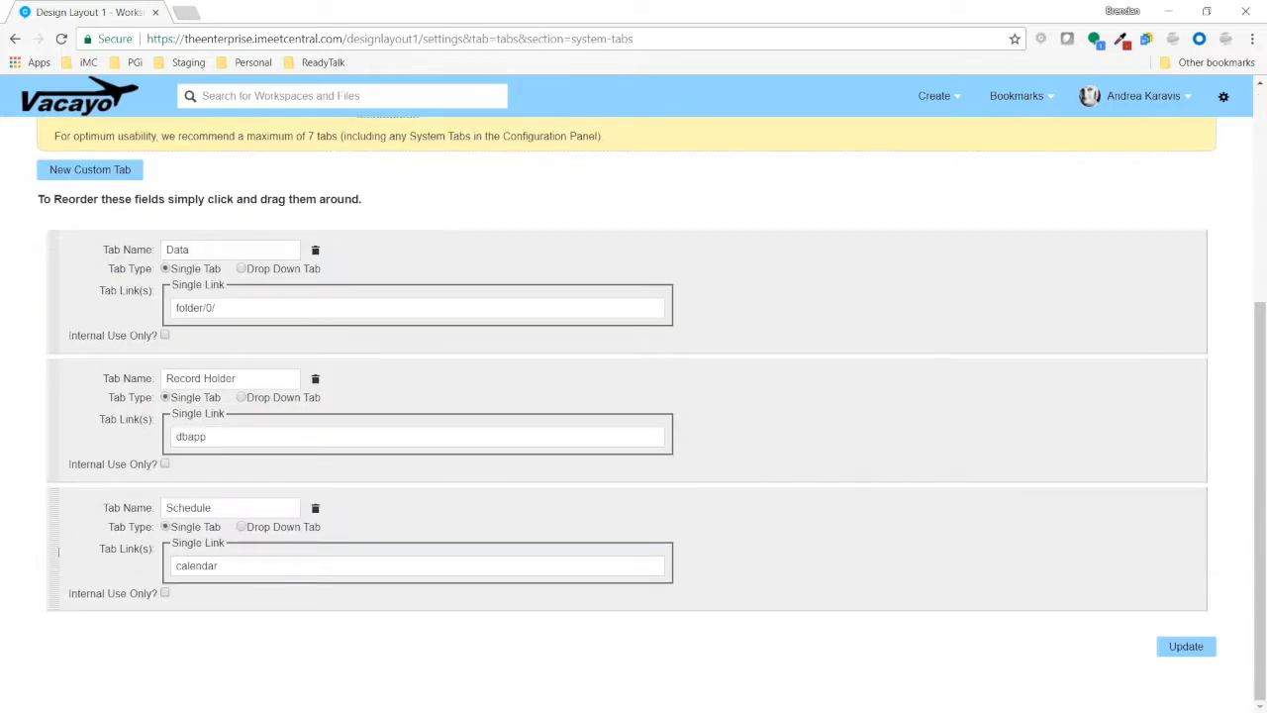
pyautogui.moveTo(57, 551); pyautogui.dragTo(65, 280)
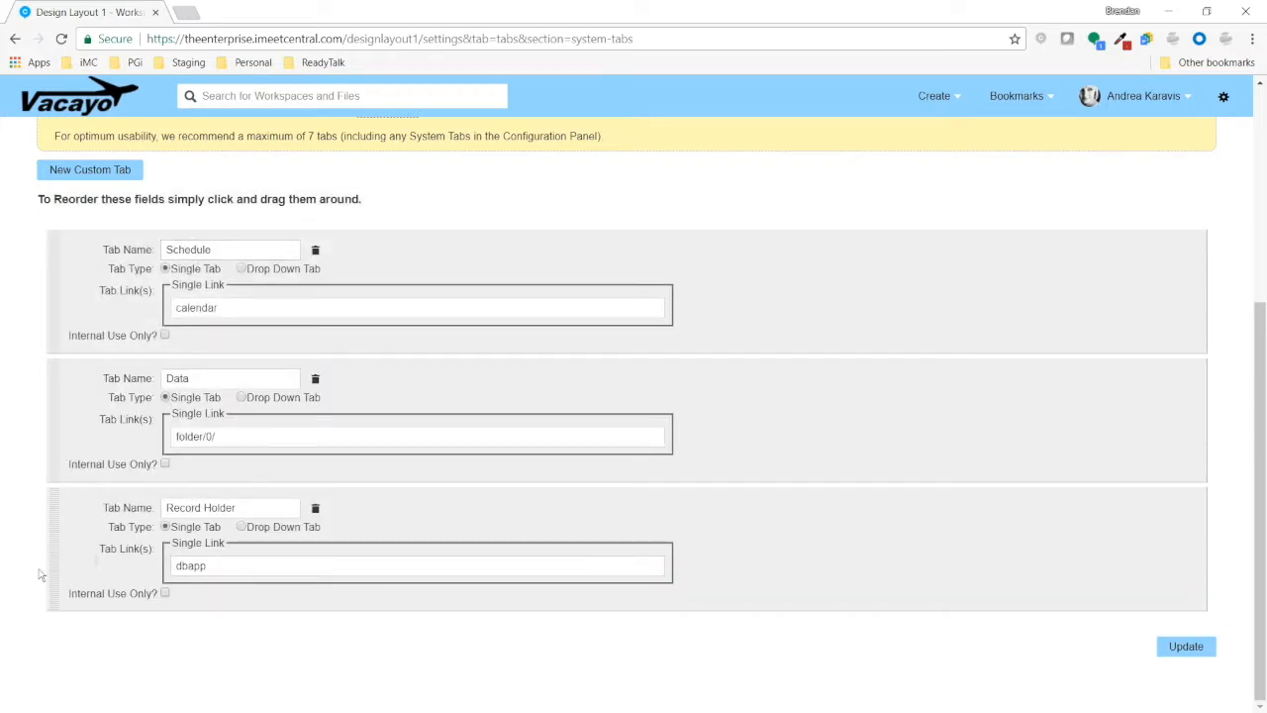
pyautogui.moveTo(48, 569); pyautogui.dragTo(241, 424)
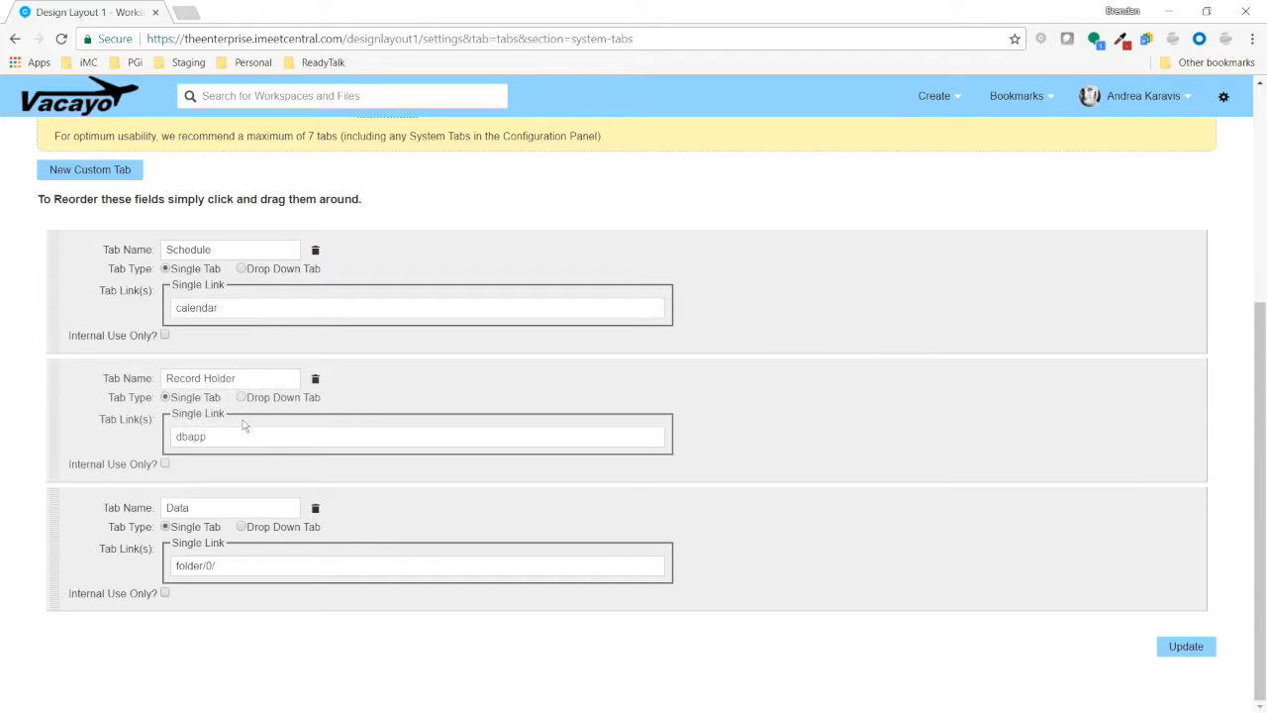
pyautogui.click(1170, 653)
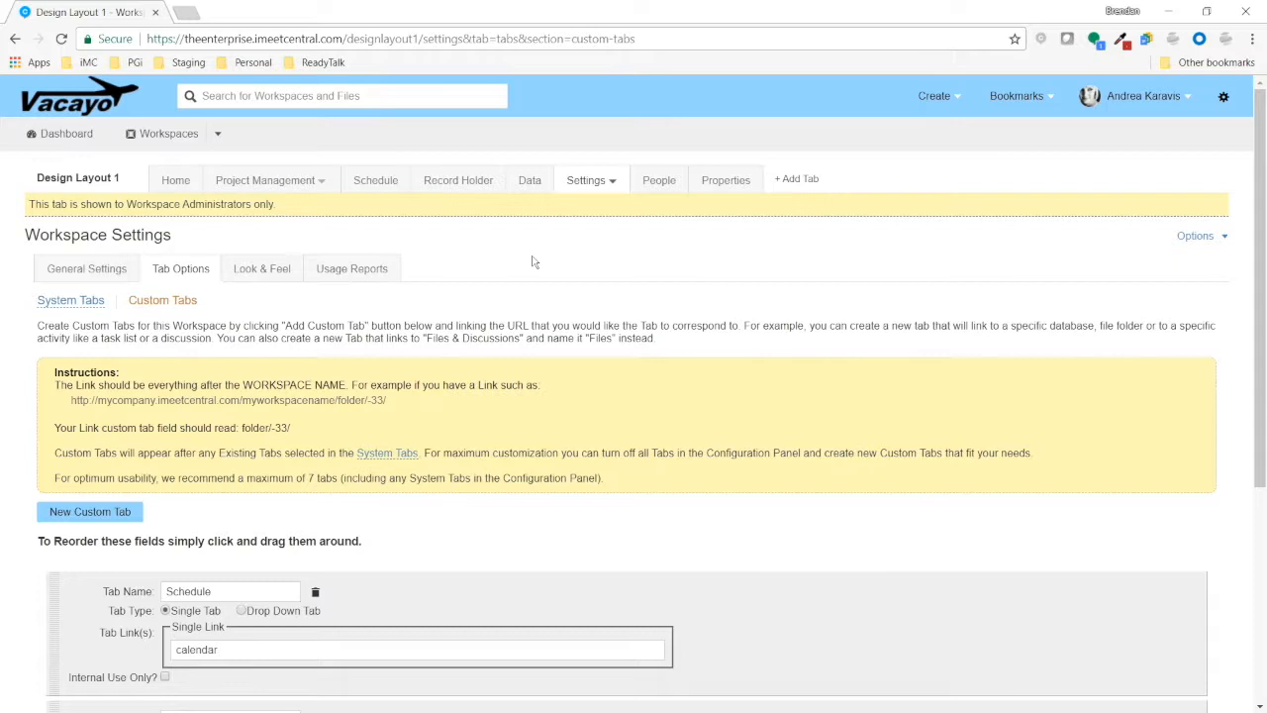
# - Open the Workspace Creation Wizard, copy its full web address and return to the custom tabs settings
pyautogui.moveTo(326, 187)
pyautogui.click(959, 99)
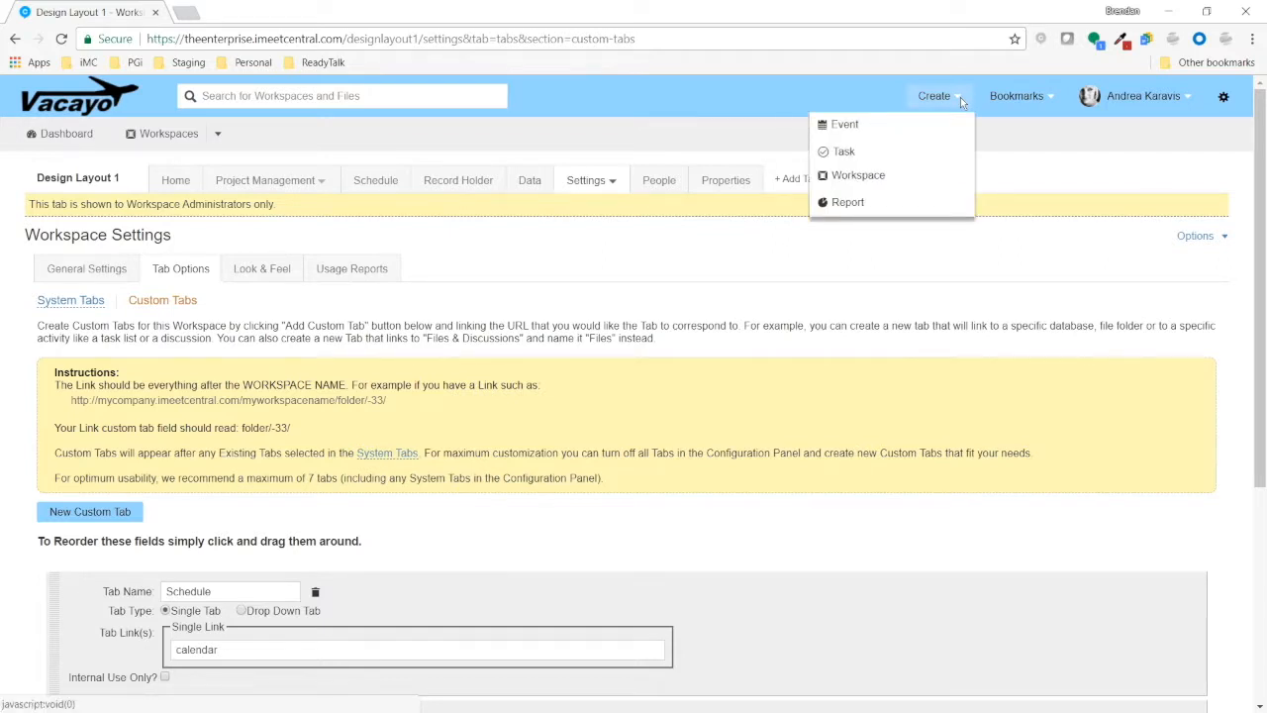
pyautogui.click(866, 178)
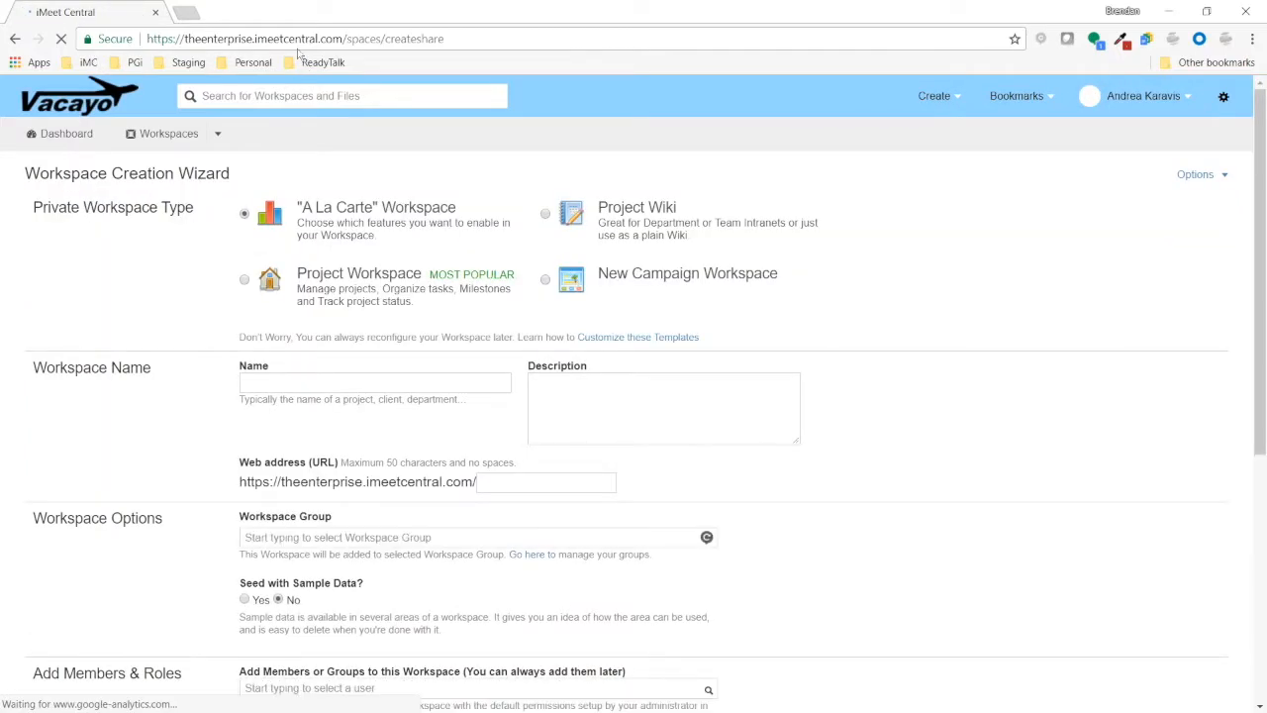
pyautogui.click(528, 38)
pyautogui.rightClick(428, 37)
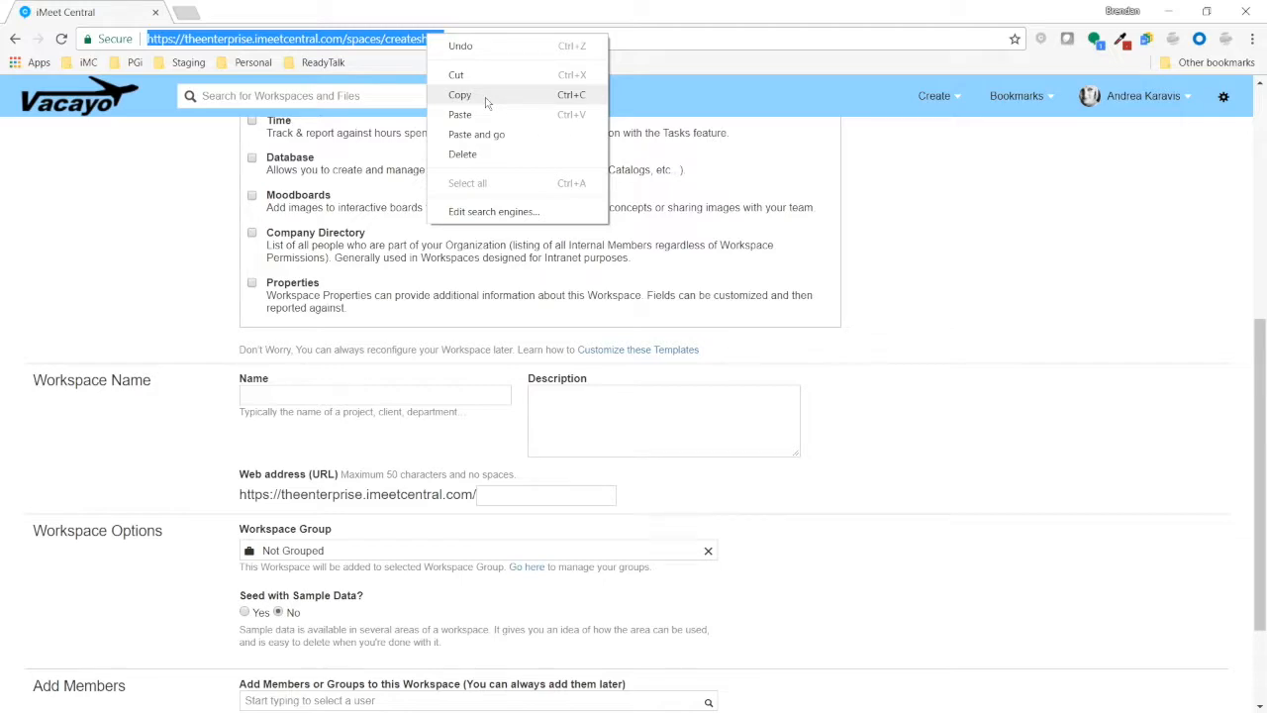
pyautogui.click(486, 95)
pyautogui.scroll(5, 971, 312)
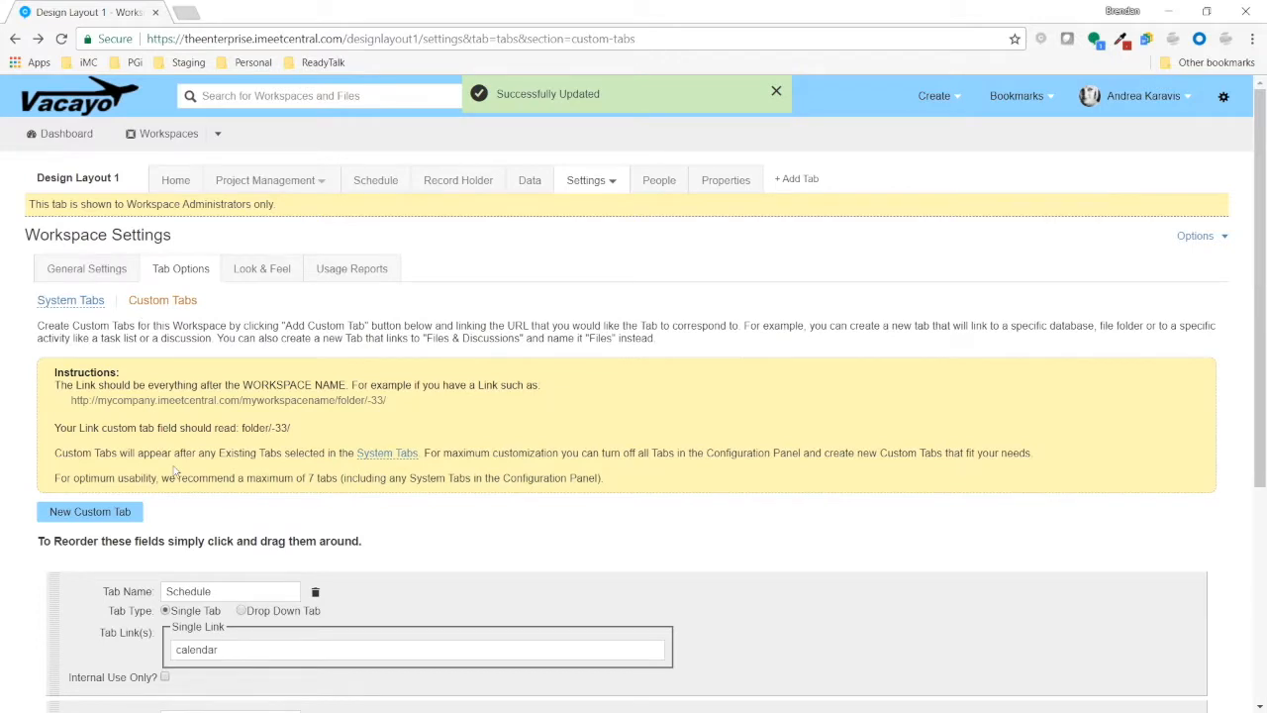
# - Delete the Schedule and Record Holder custom tabs from the workspace
pyautogui.scroll(-3, 633, 415)
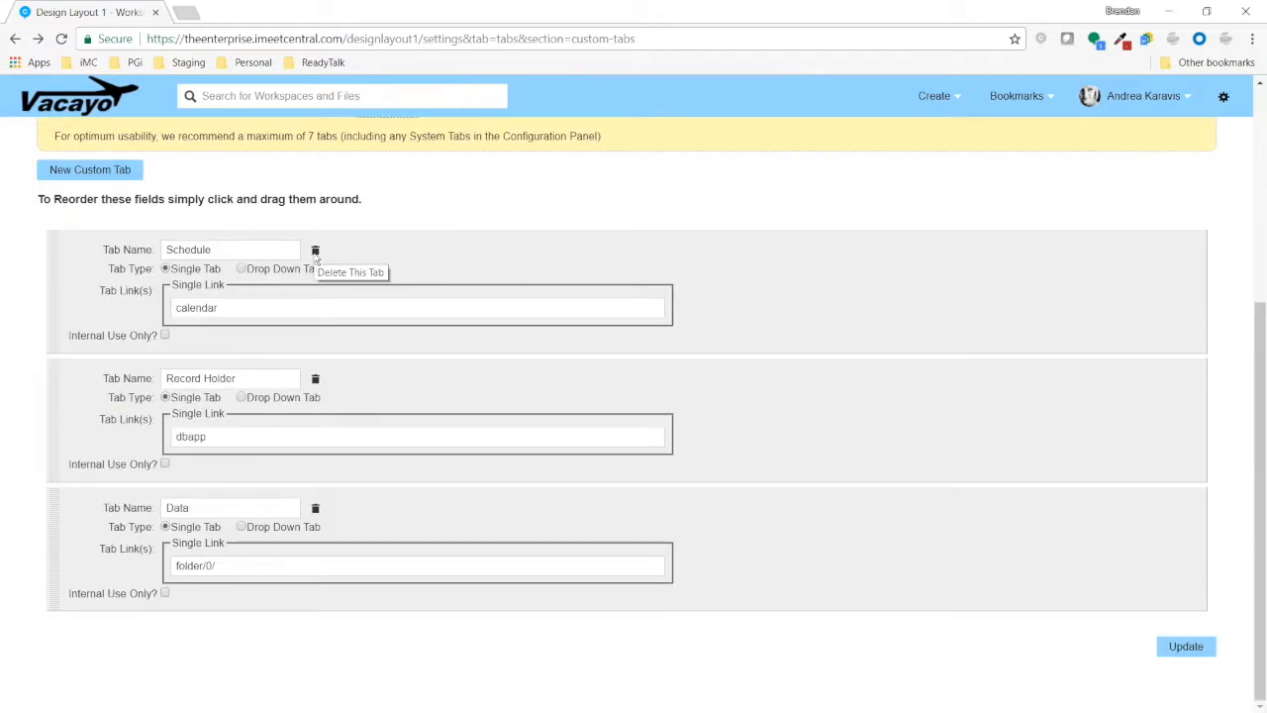
pyautogui.click(315, 250)
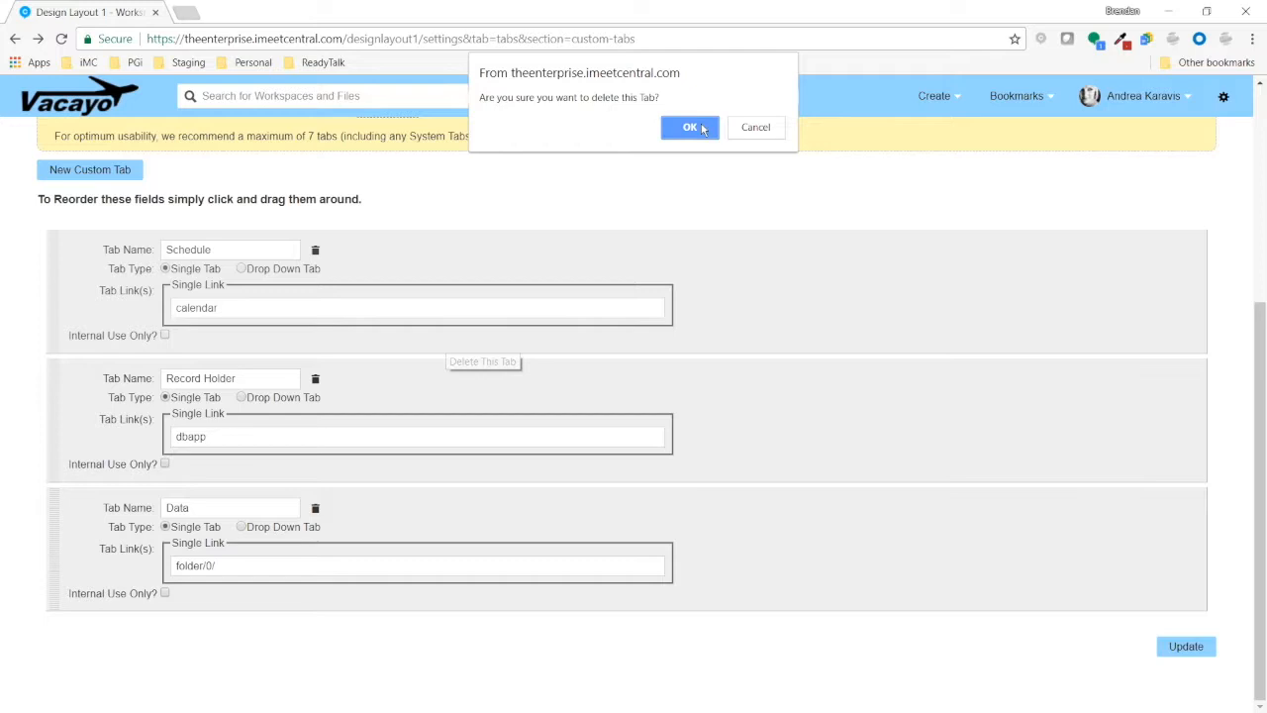
pyautogui.press('Return')
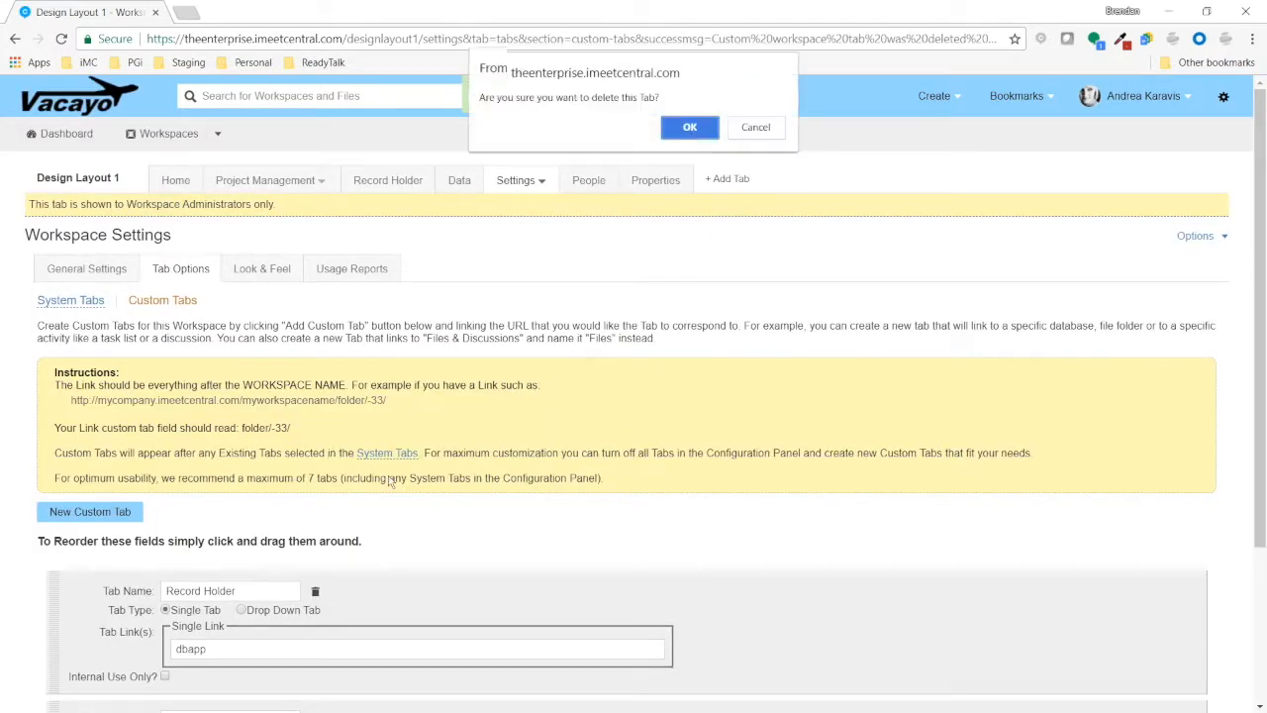
pyautogui.click(690, 119)
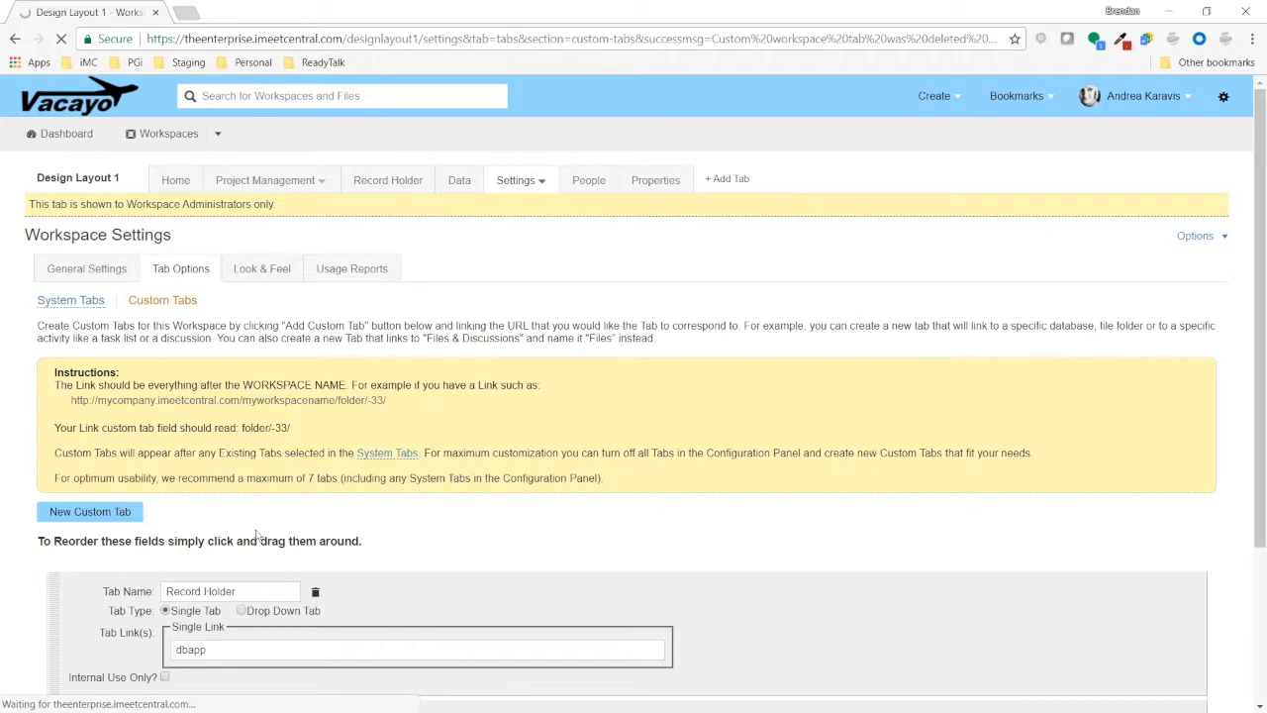
pyautogui.scroll(-2, 348, 489)
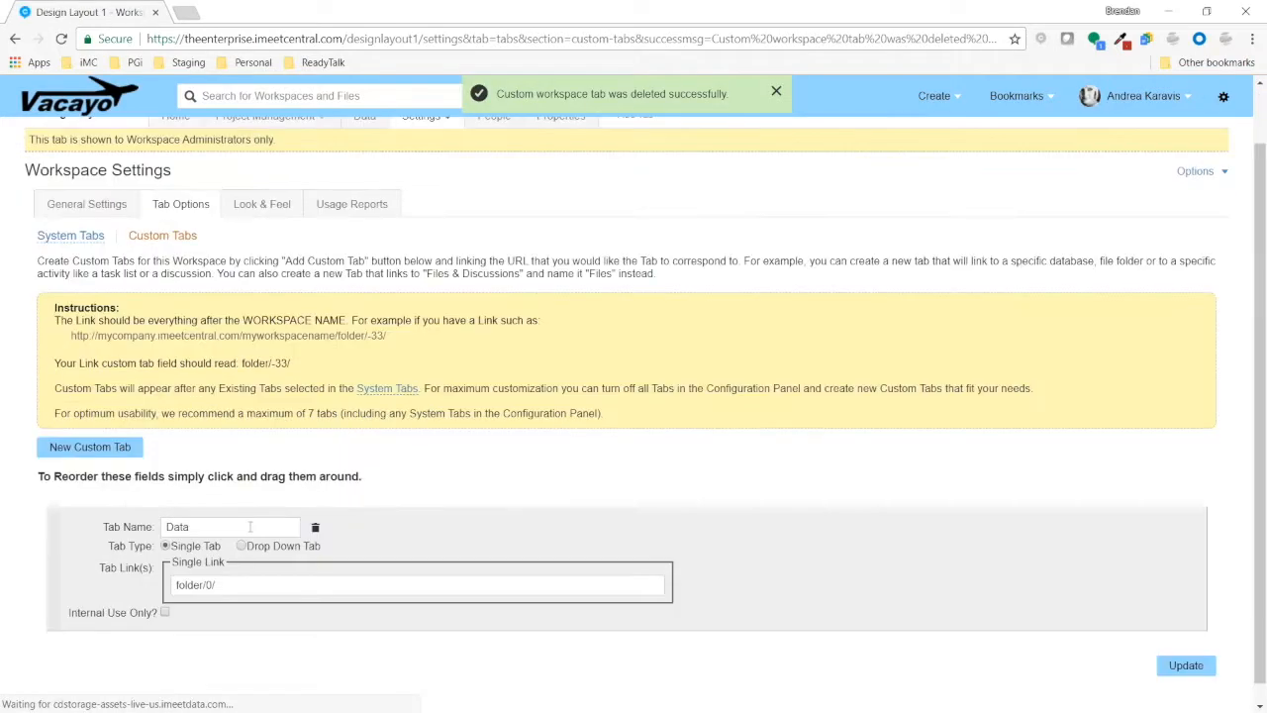
pyautogui.doubleClick(174, 507)
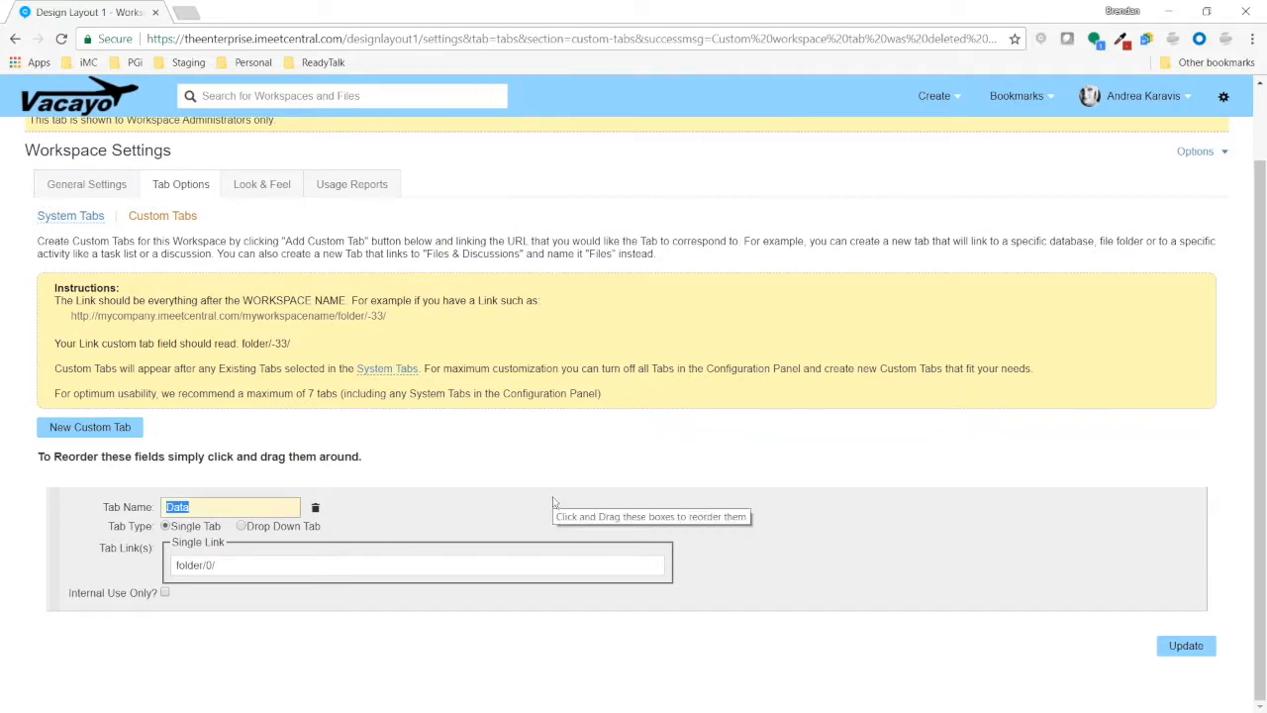
pyautogui.write('Create Workspace')
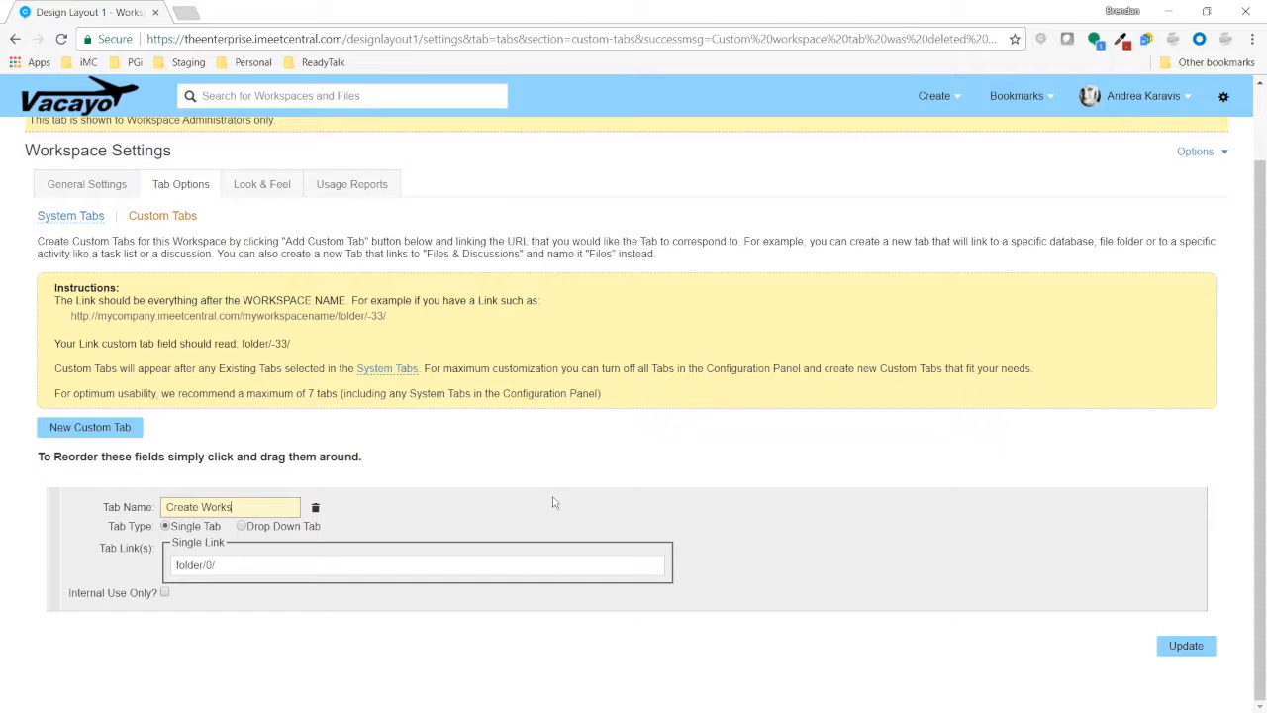
pyautogui.tripleClick(267, 566)
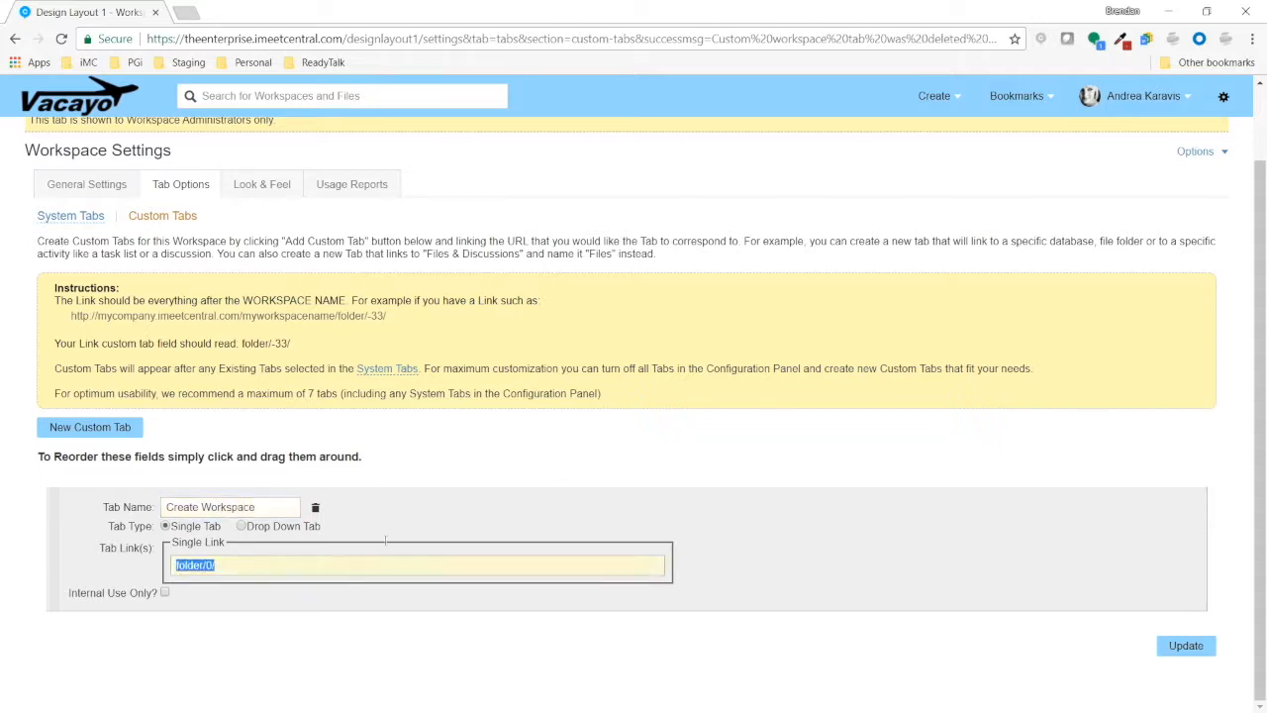
pyautogui.hotkey('ctrl', 'v')
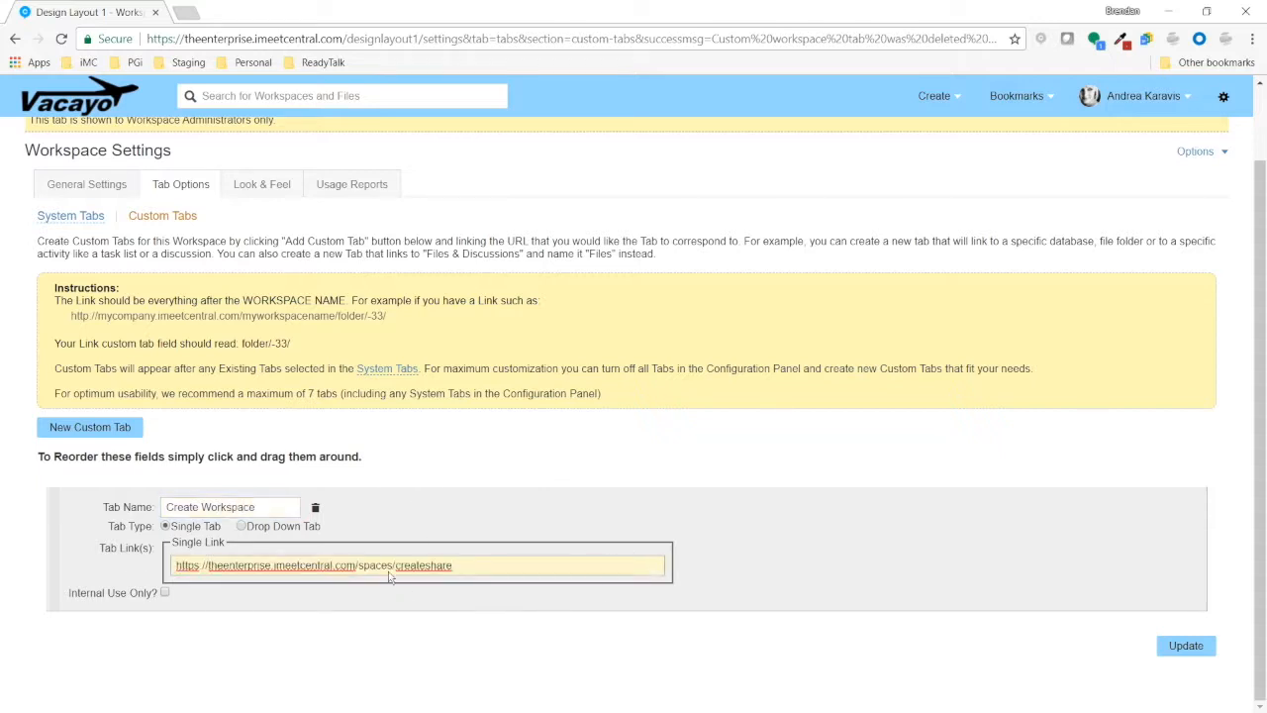
pyautogui.click(1186, 646)
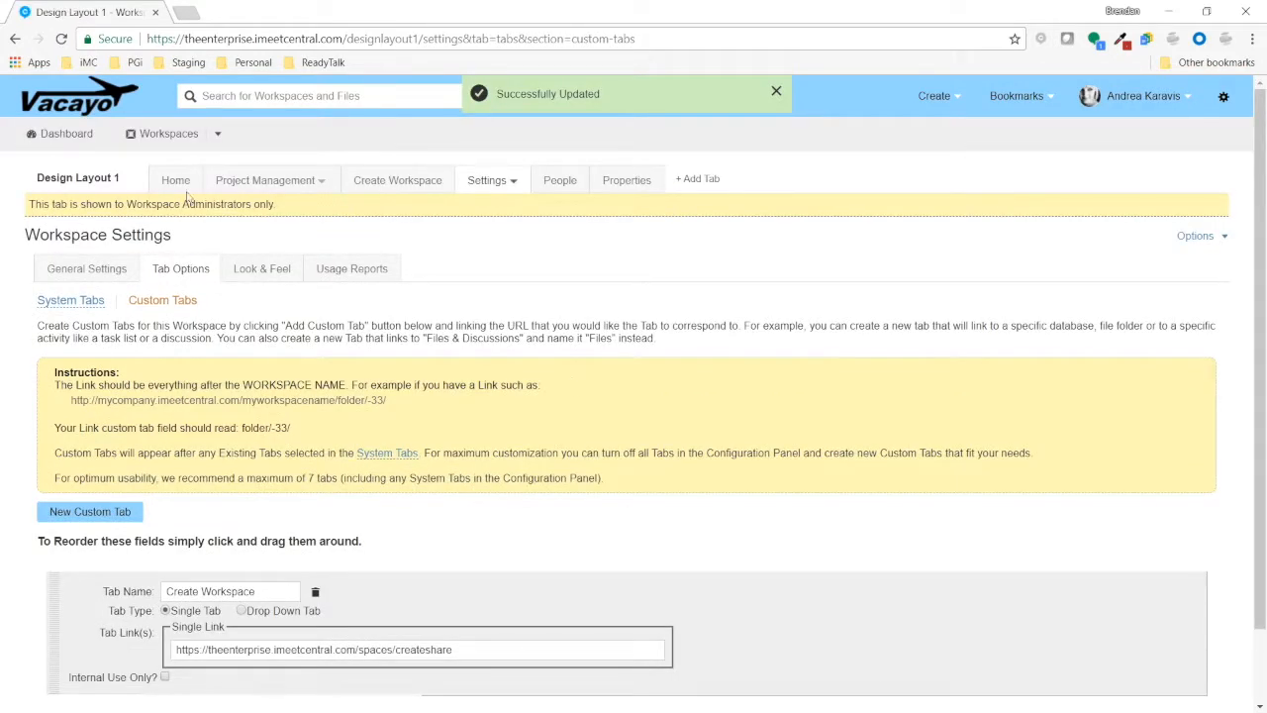
# - Test the Create Workspace tab from the workspace's home page and return to the home page
pyautogui.click(181, 186)
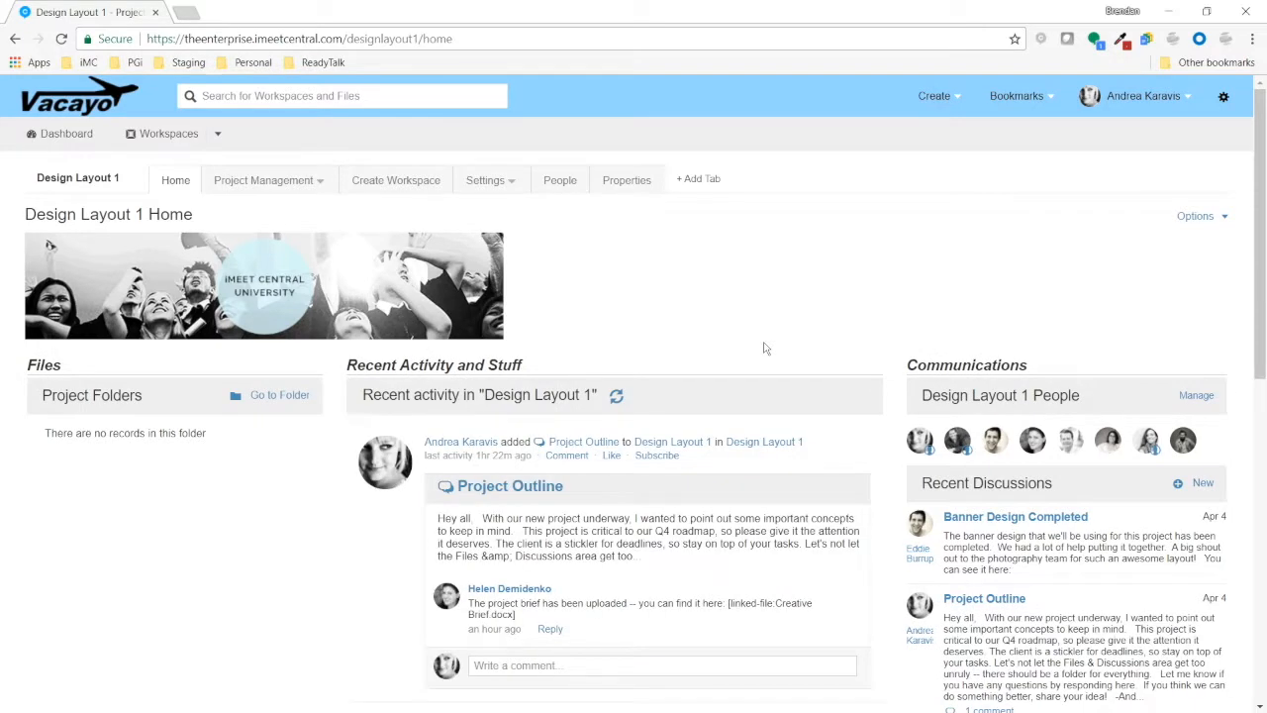
pyautogui.click(948, 95)
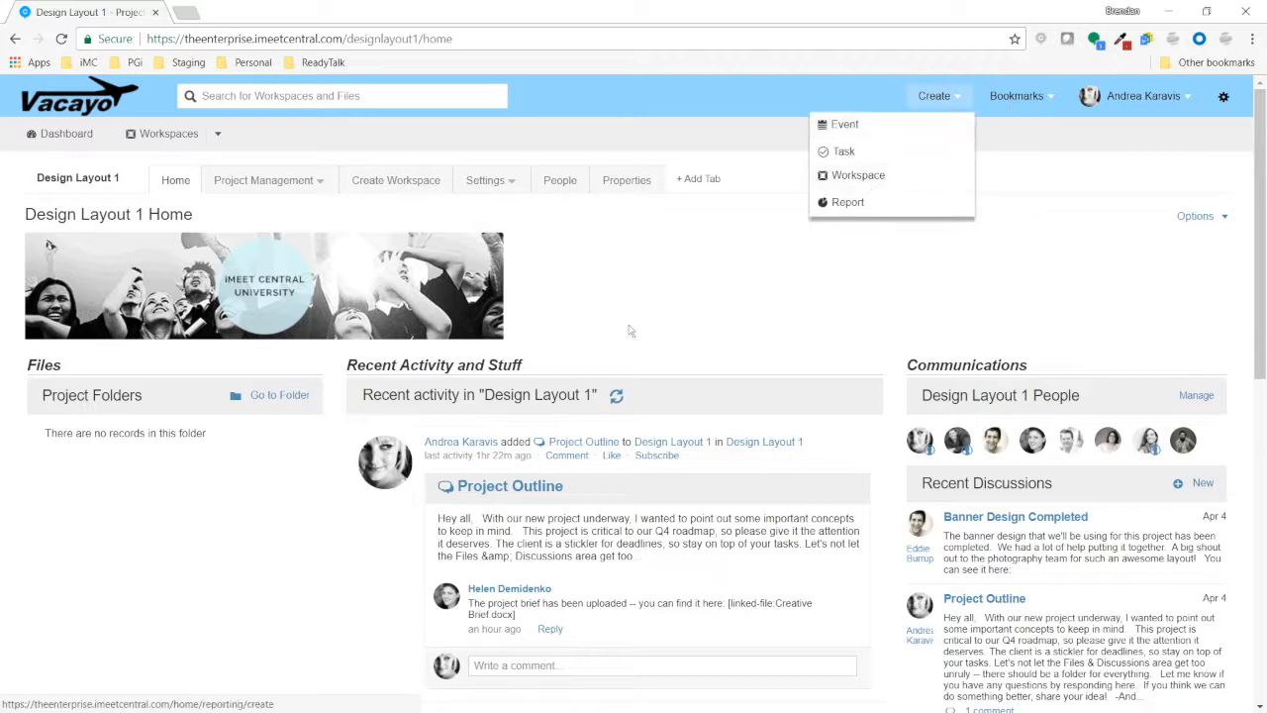
pyautogui.click(405, 180)
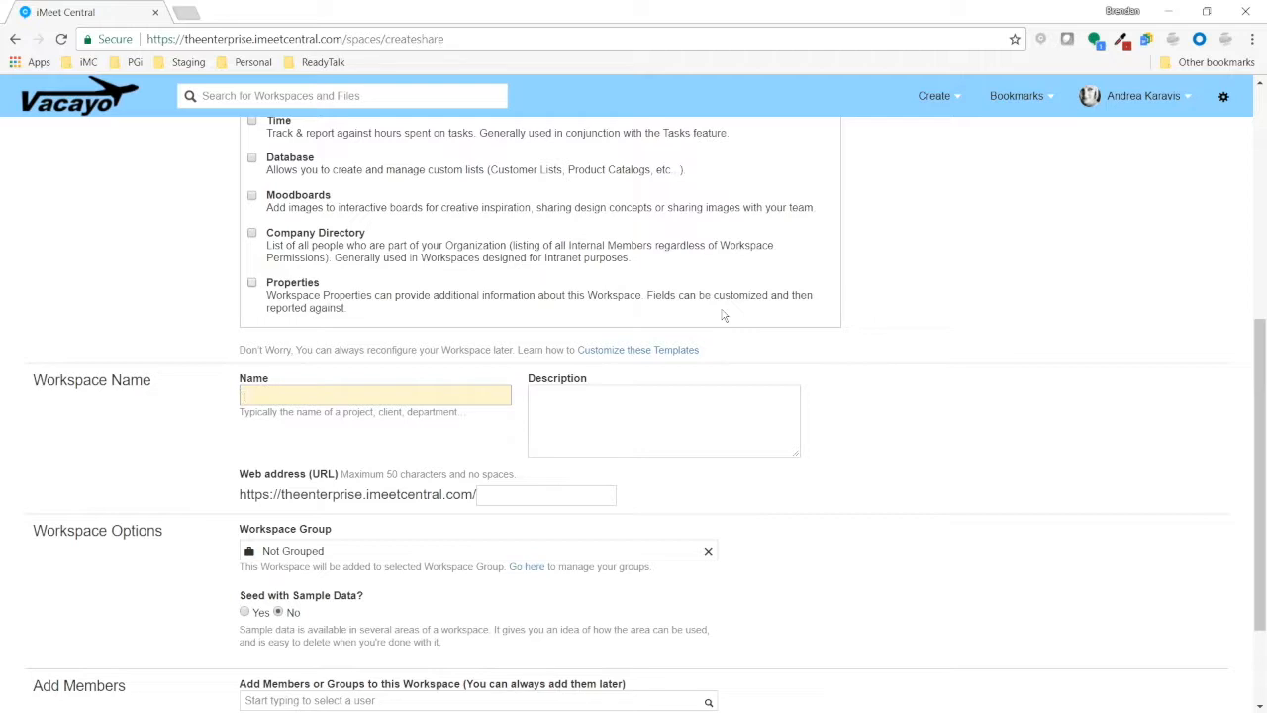
pyautogui.scroll(5, 762, 354)
pyautogui.hotkey('alt', 'Left')
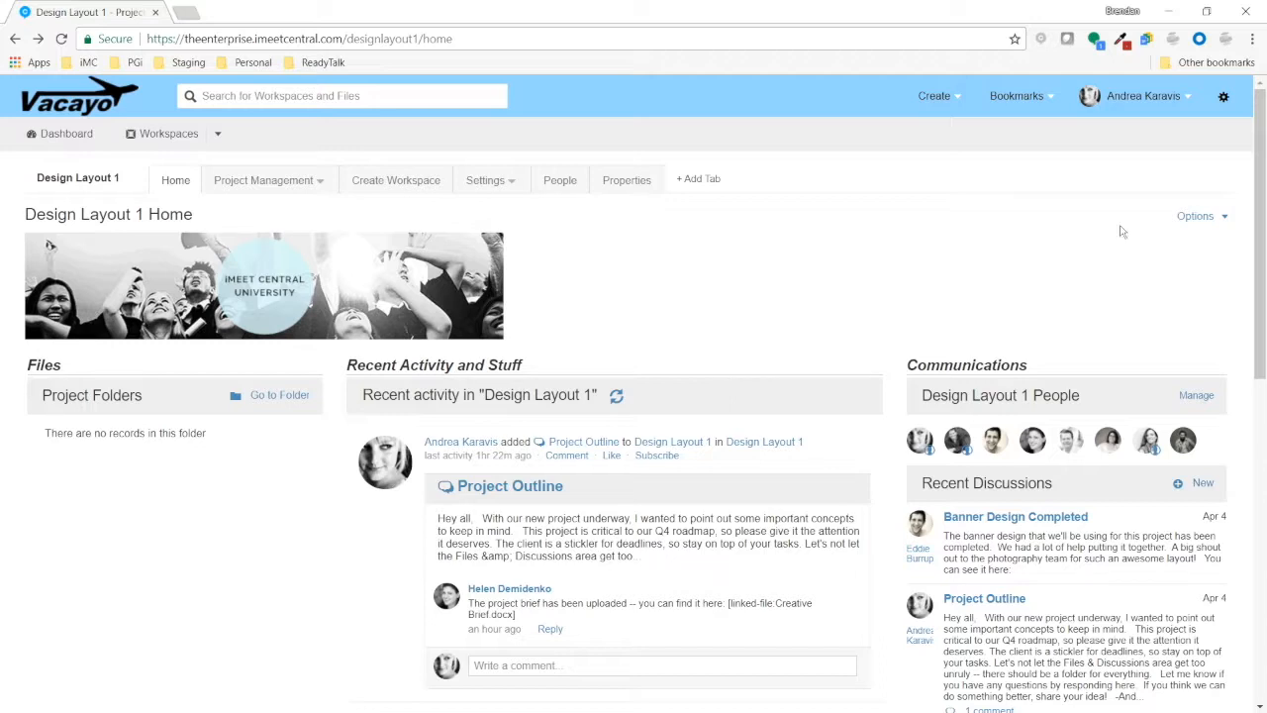
# - Copy the complete HTML source of the Design Layout 1 home page and leave its customization without saving
pyautogui.click(1193, 219)
pyautogui.click(1131, 321)
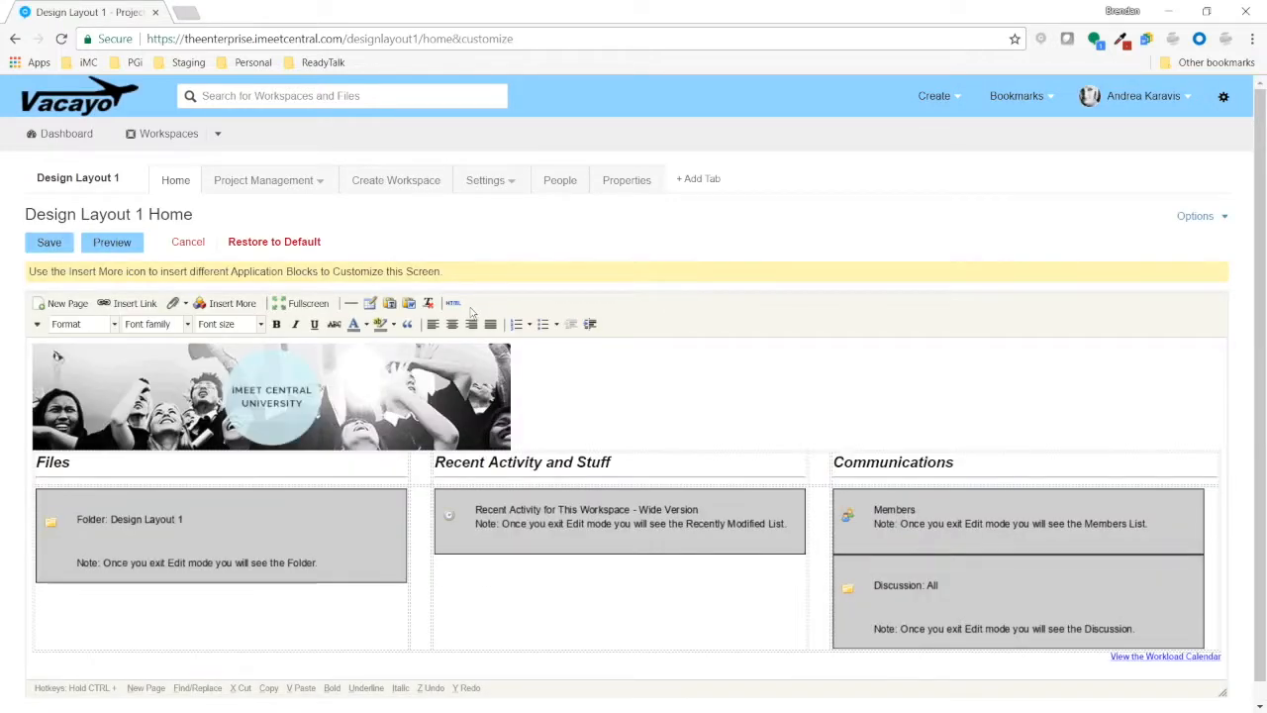
pyautogui.click(459, 310)
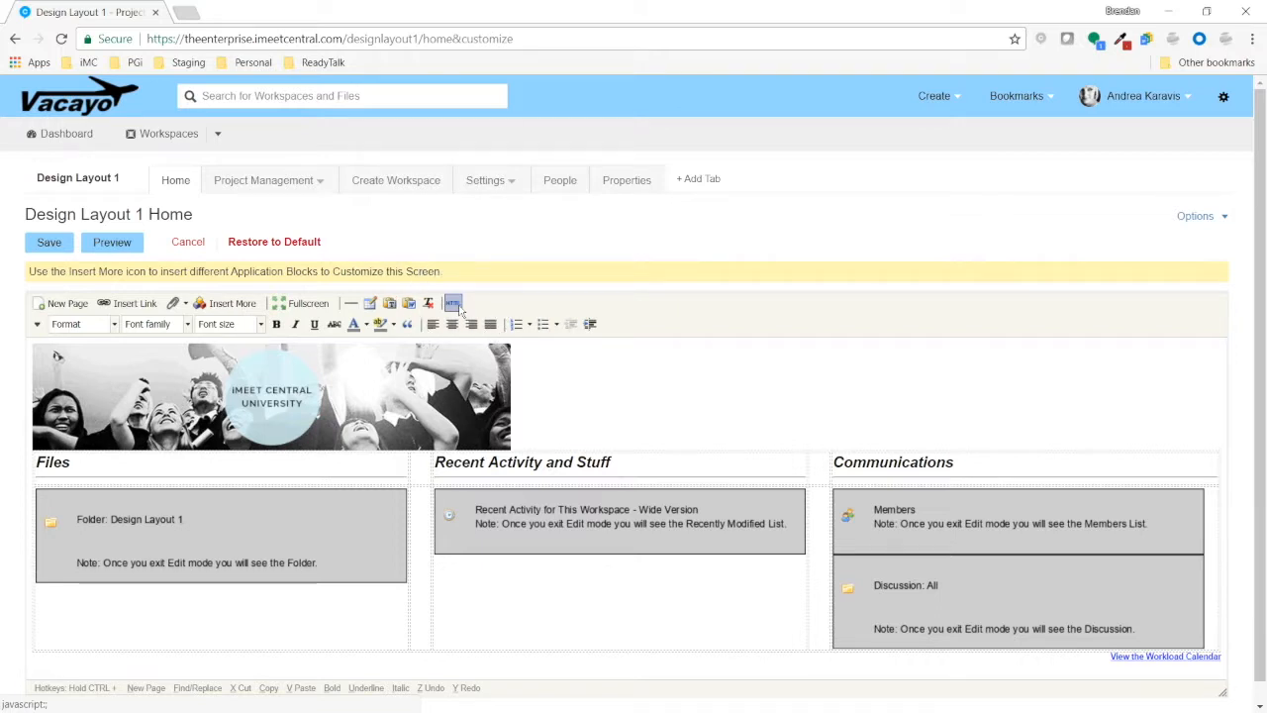
pyautogui.click(459, 309)
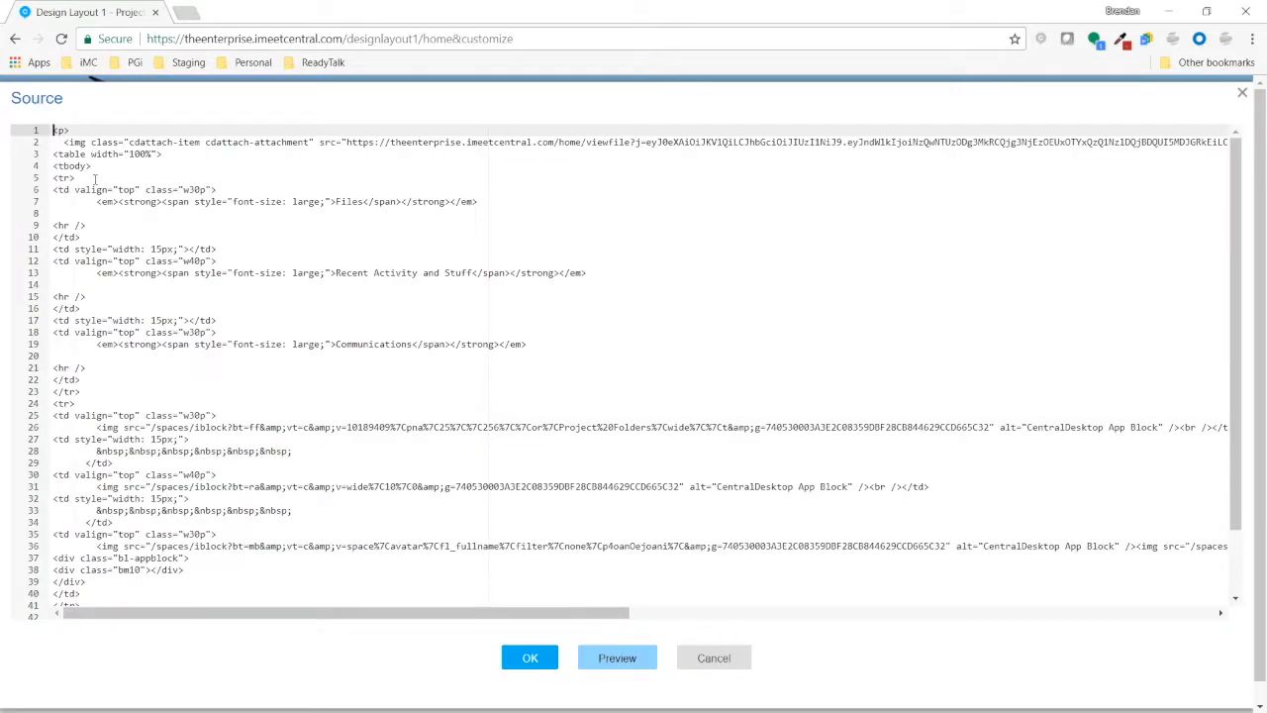
pyautogui.moveTo(53, 129); pyautogui.dragTo(188, 626)
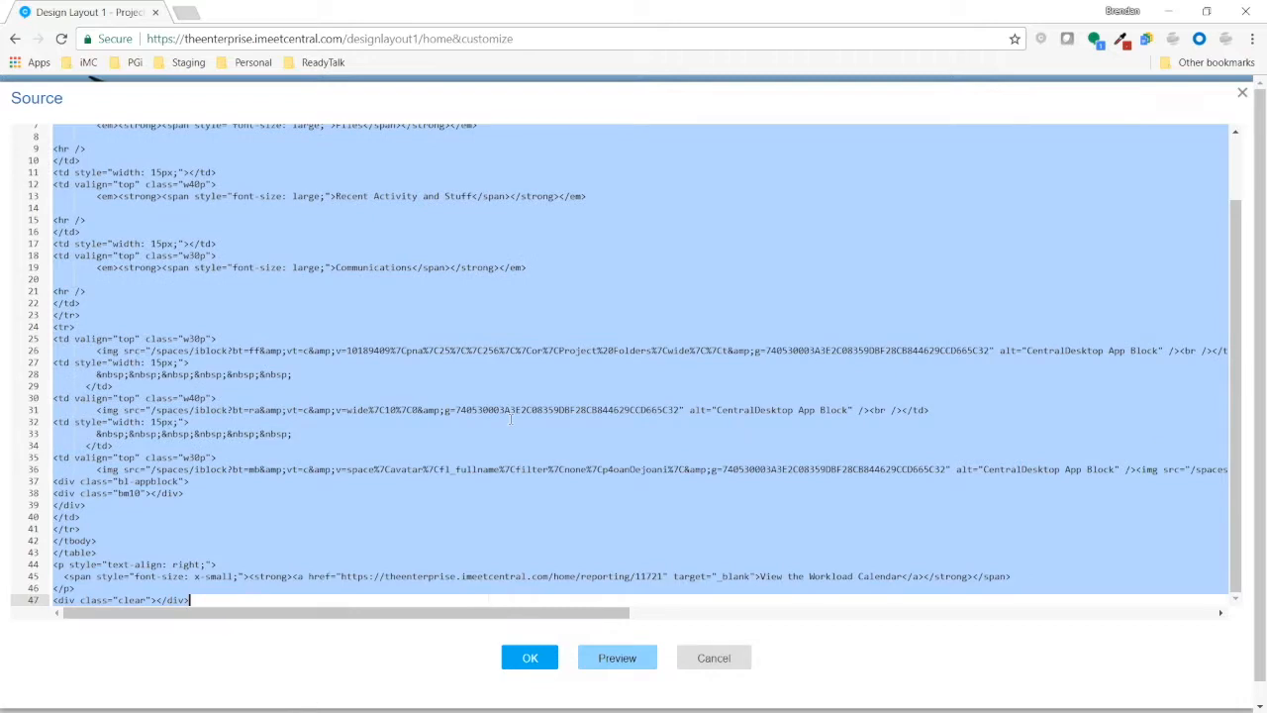
pyautogui.rightClick(364, 513)
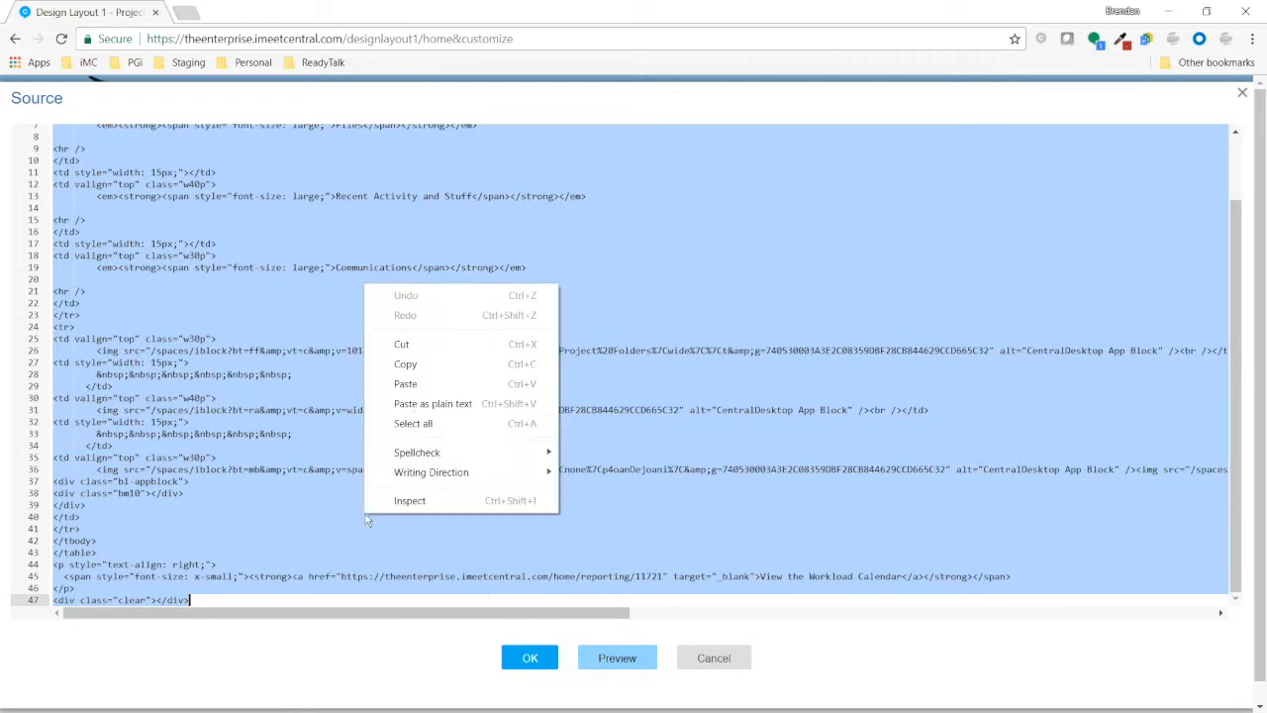
pyautogui.click(410, 363)
pyautogui.click(526, 657)
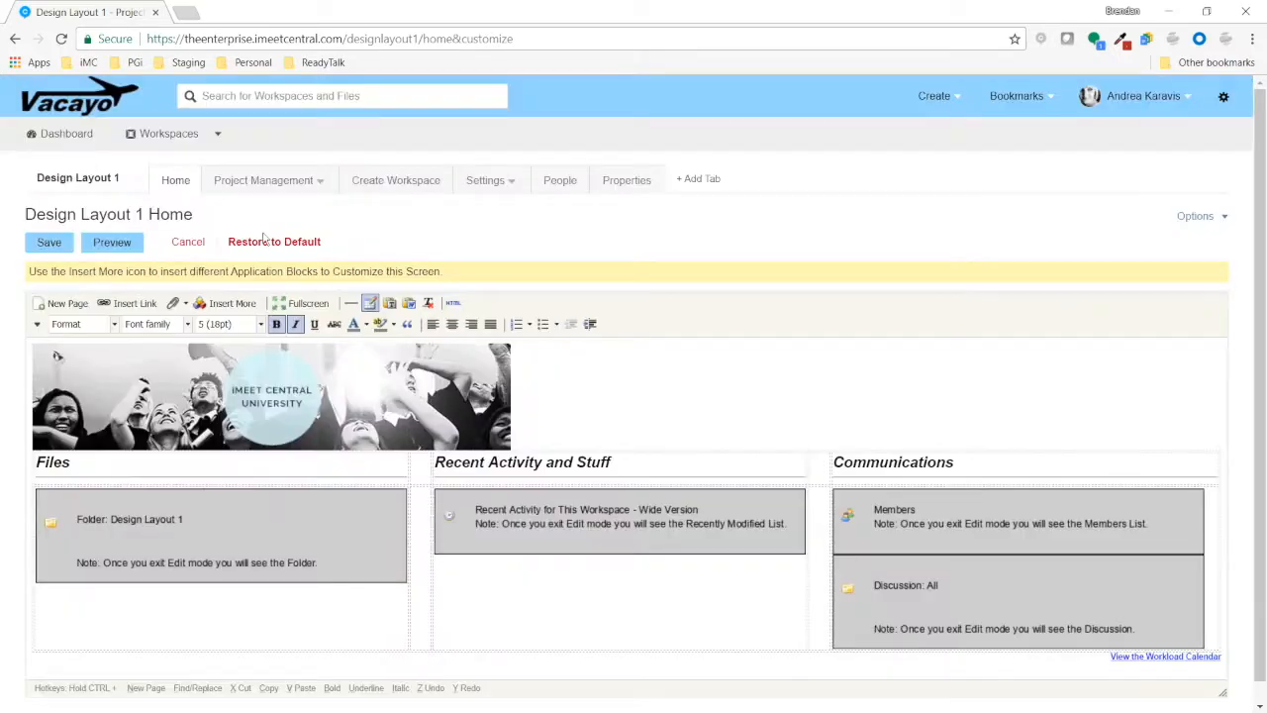
pyautogui.click(195, 242)
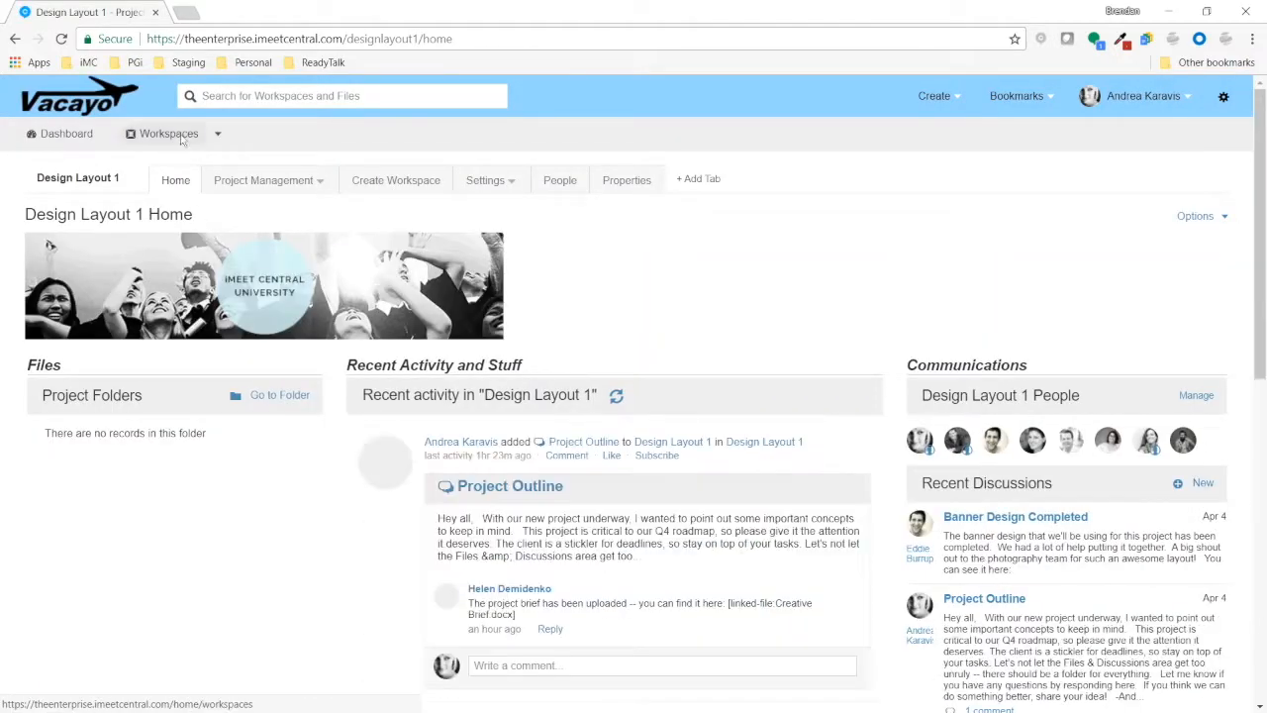
# - Open the Macy's 2018 Website Redesign workspace from the Campaigns group and start customizing its home page
pyautogui.click(178, 135)
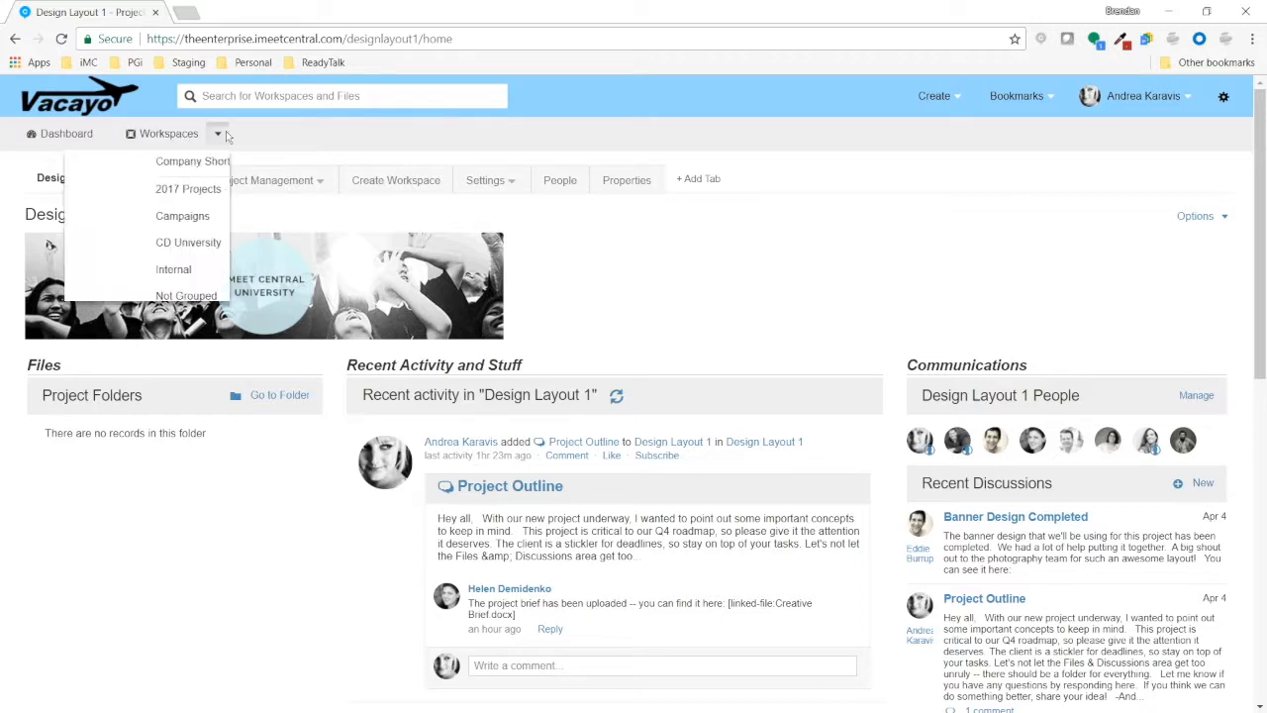
pyautogui.click(184, 217)
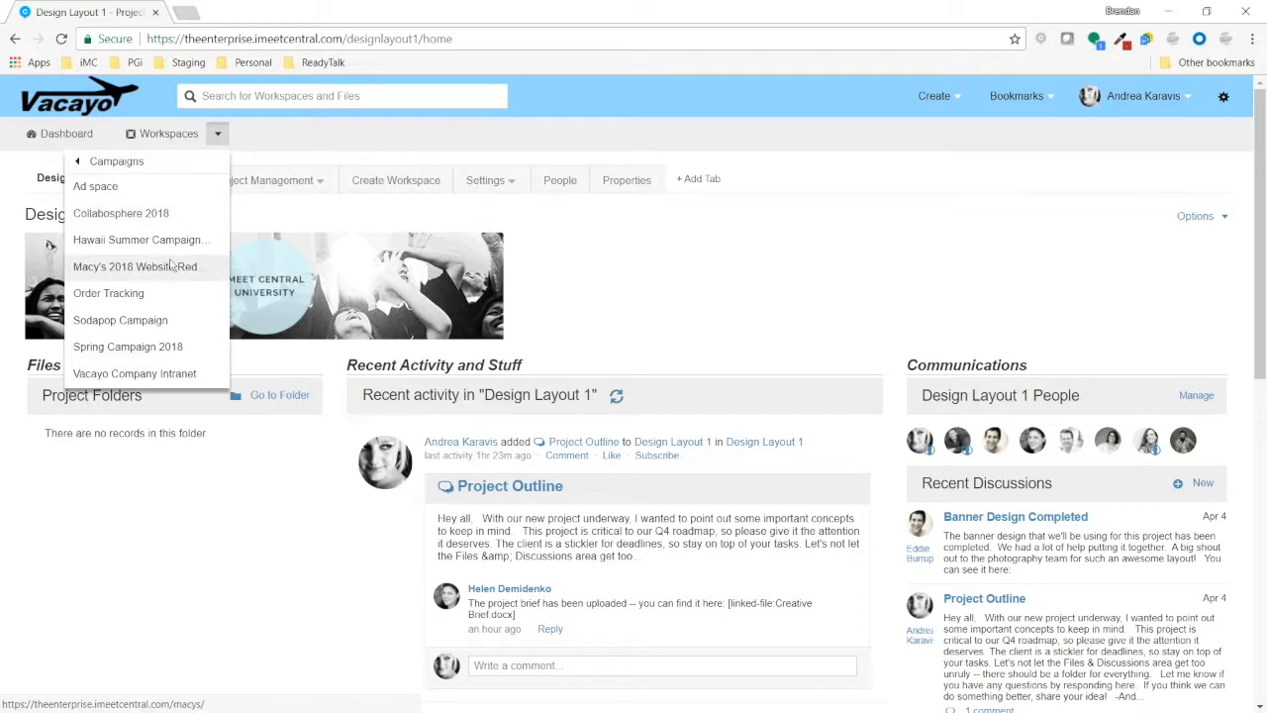
pyautogui.click(170, 266)
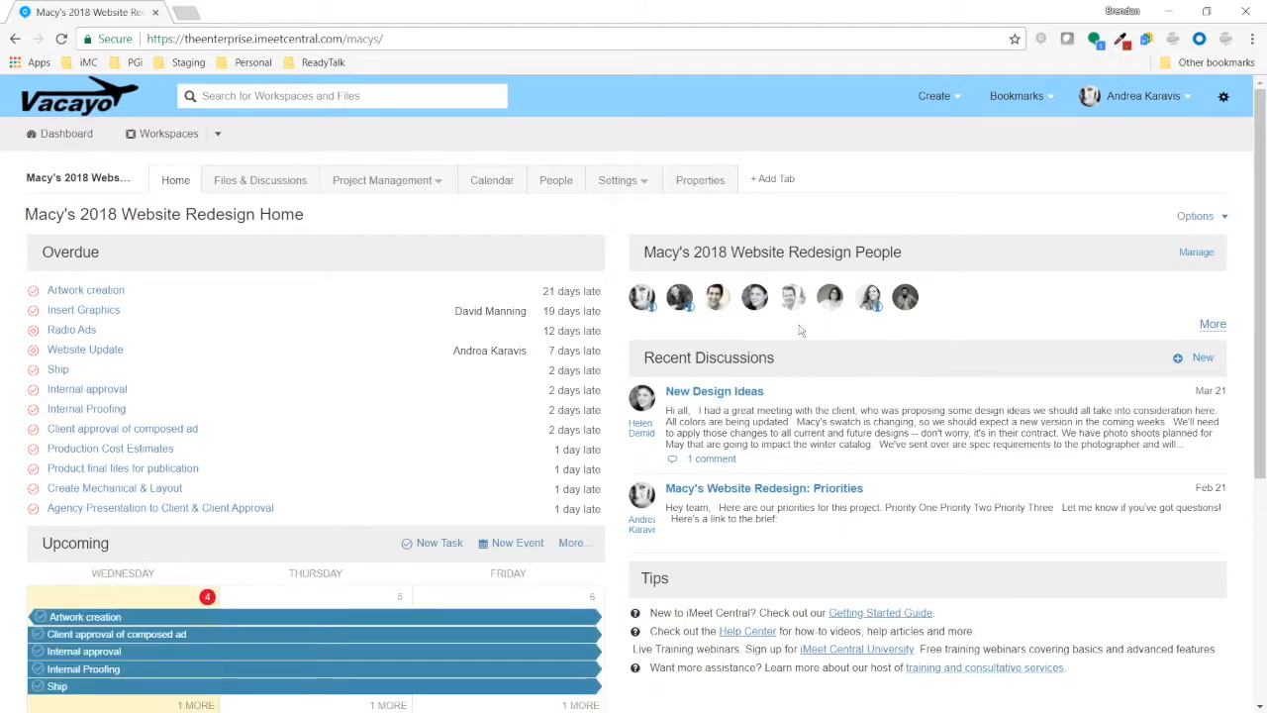
pyautogui.click(1191, 218)
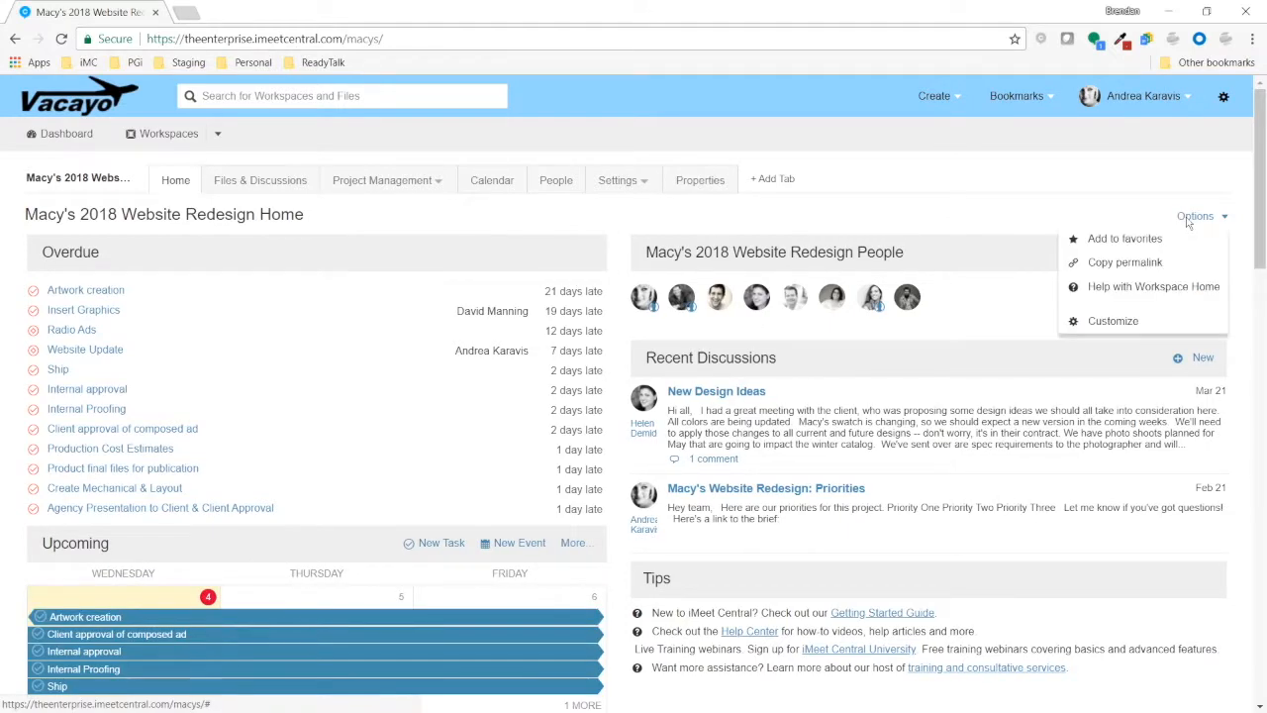
pyautogui.click(1094, 322)
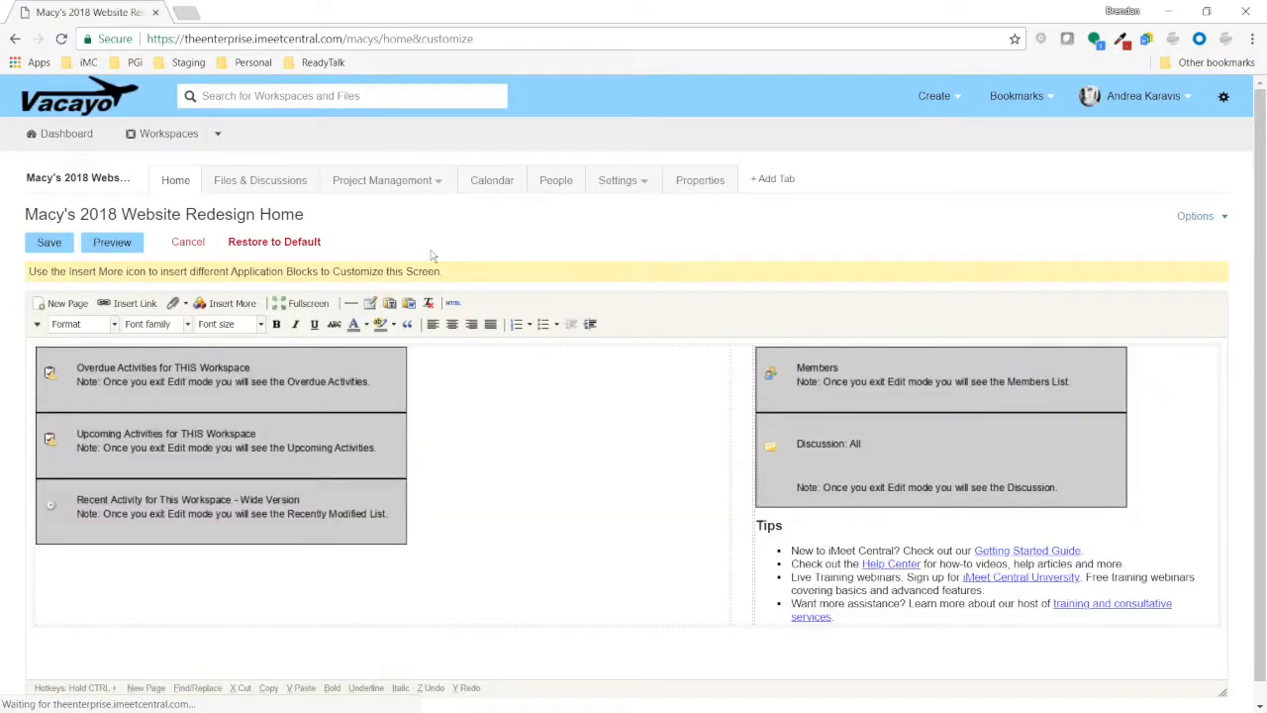
# - Replace the home page's entire HTML source with the copied code, save it and look over the new layout
pyautogui.click(454, 311)
pyautogui.moveTo(154, 492); pyautogui.dragTo(51, 130)
pyautogui.press('BackSpace')
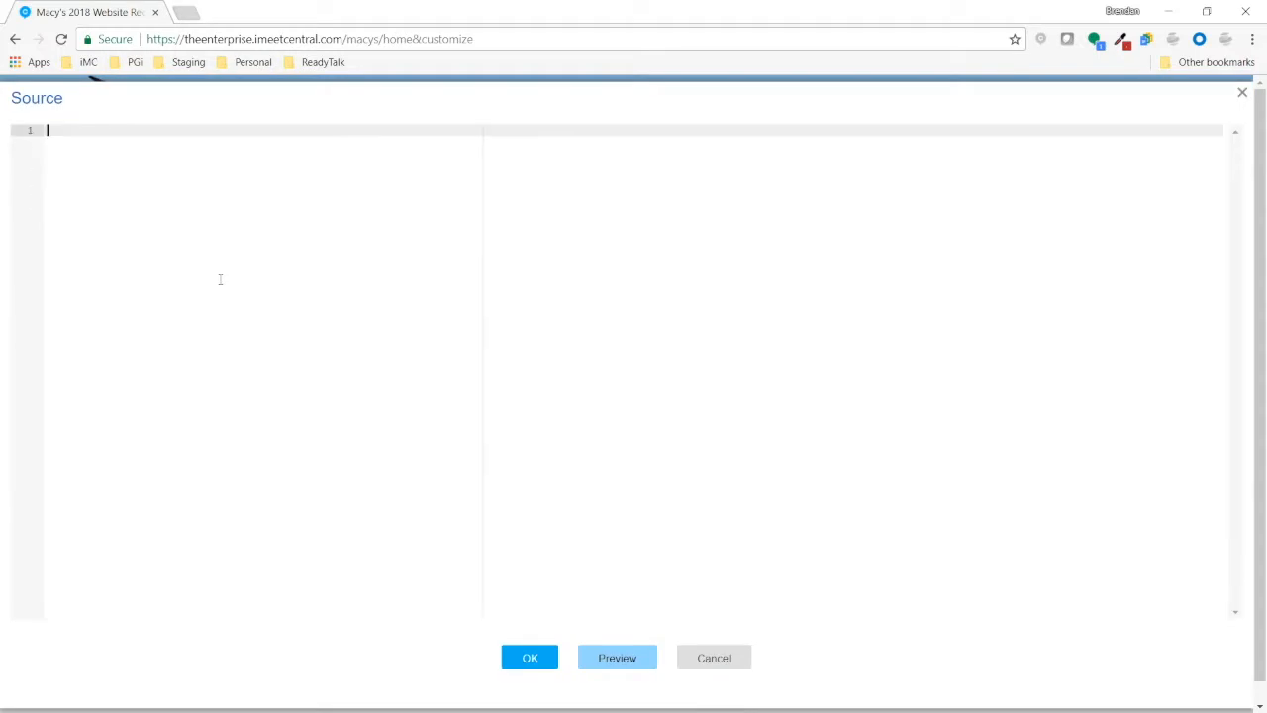
pyautogui.rightClick(160, 155)
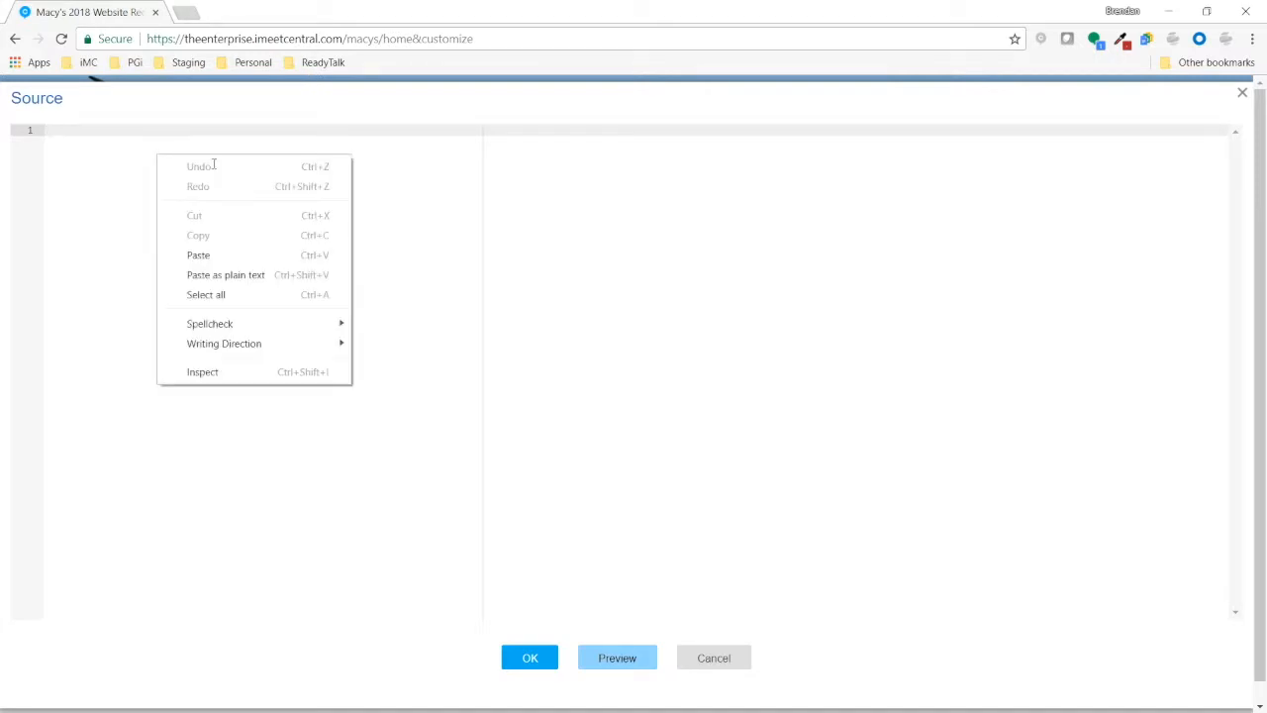
pyautogui.click(224, 257)
pyautogui.click(530, 657)
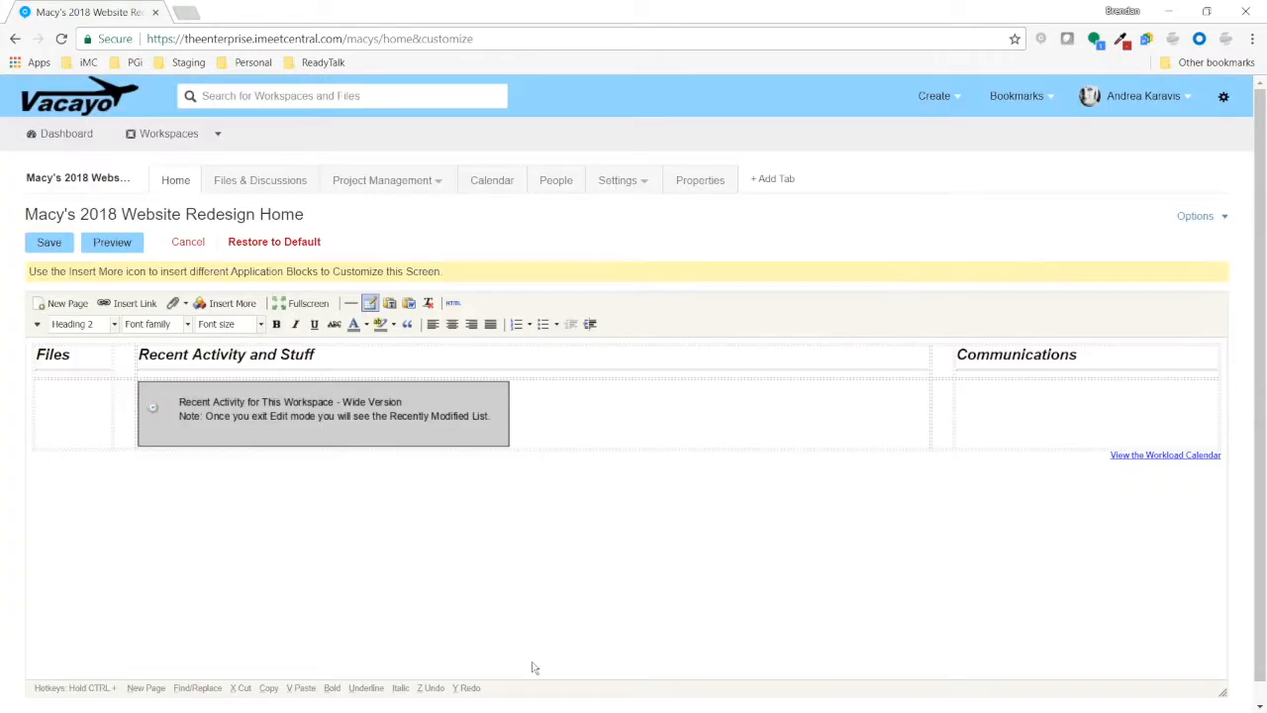
pyautogui.click(69, 244)
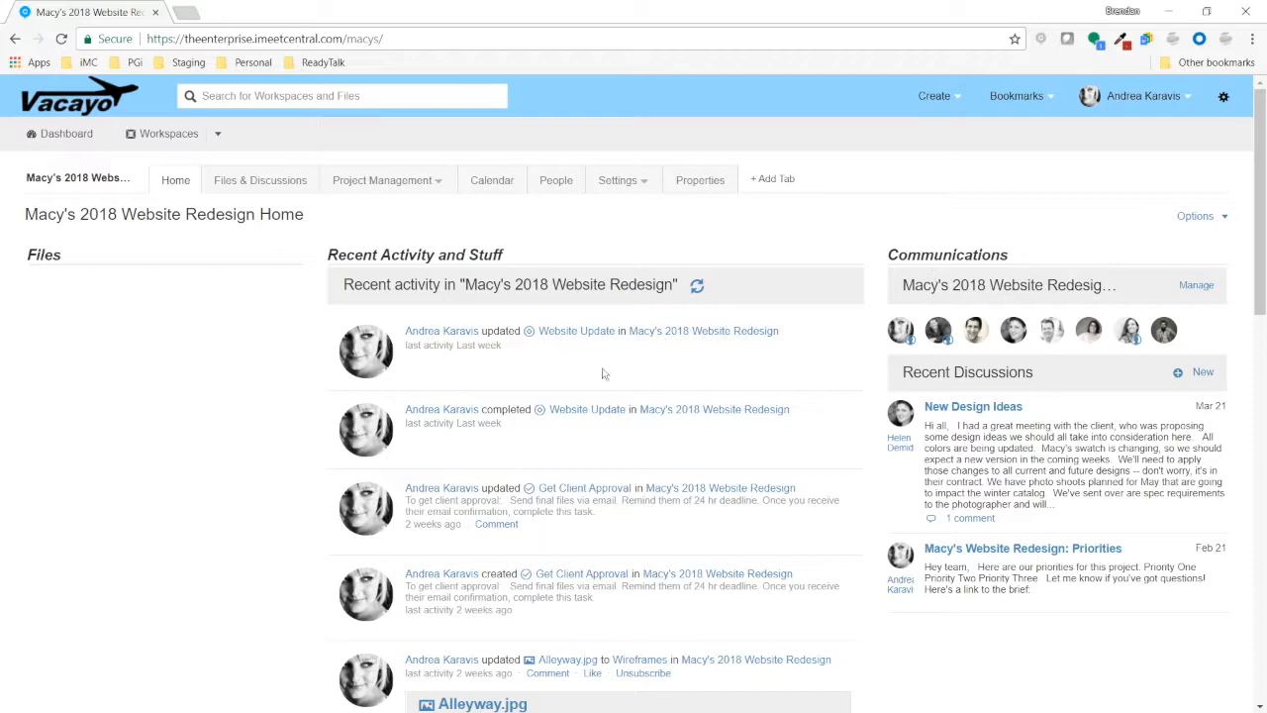
pyautogui.scroll(-1, 591, 356)
pyautogui.scroll(1, 544, 319)
# - Open the Design Layout 1 workspace from the CD University group
pyautogui.click(219, 136)
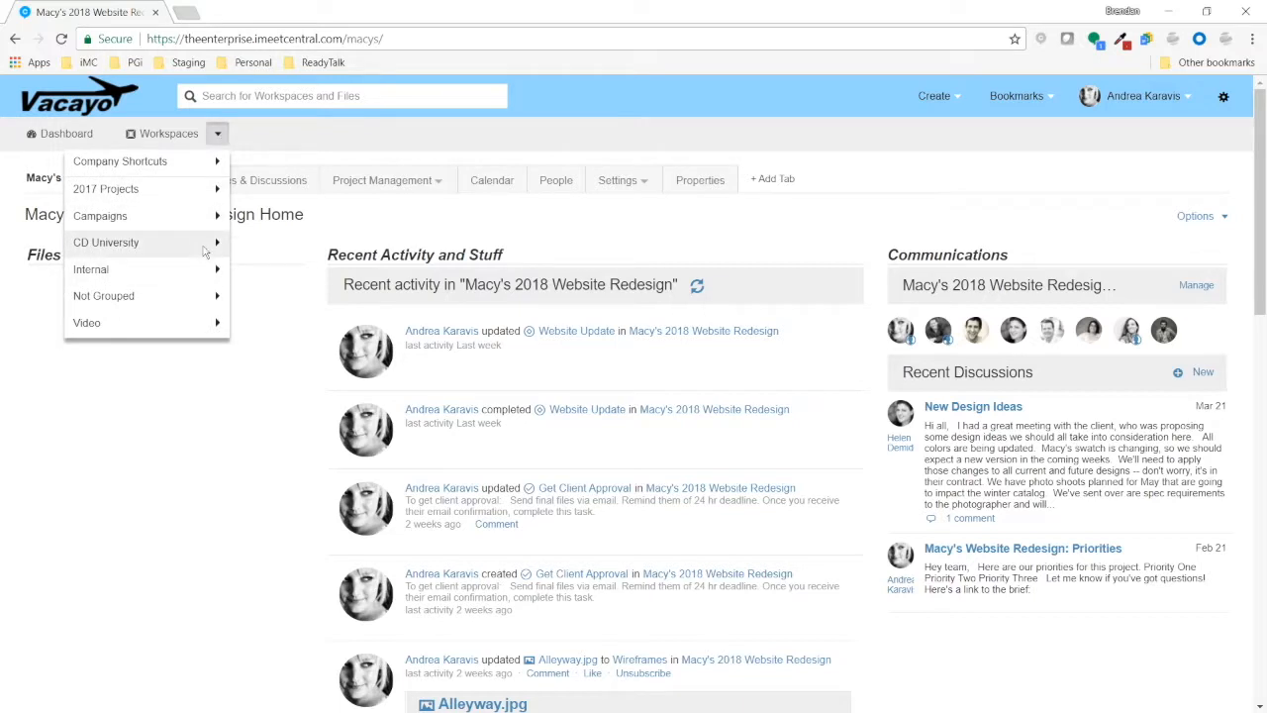
pyautogui.click(206, 243)
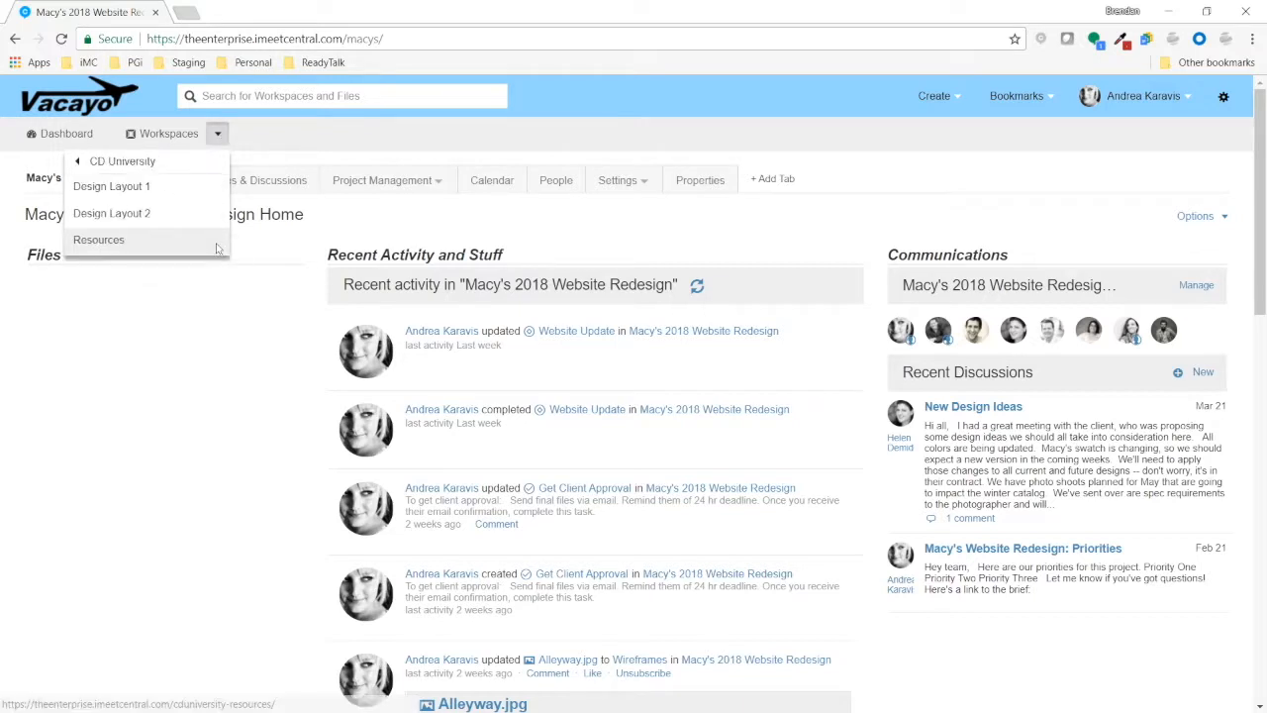
pyautogui.click(128, 213)
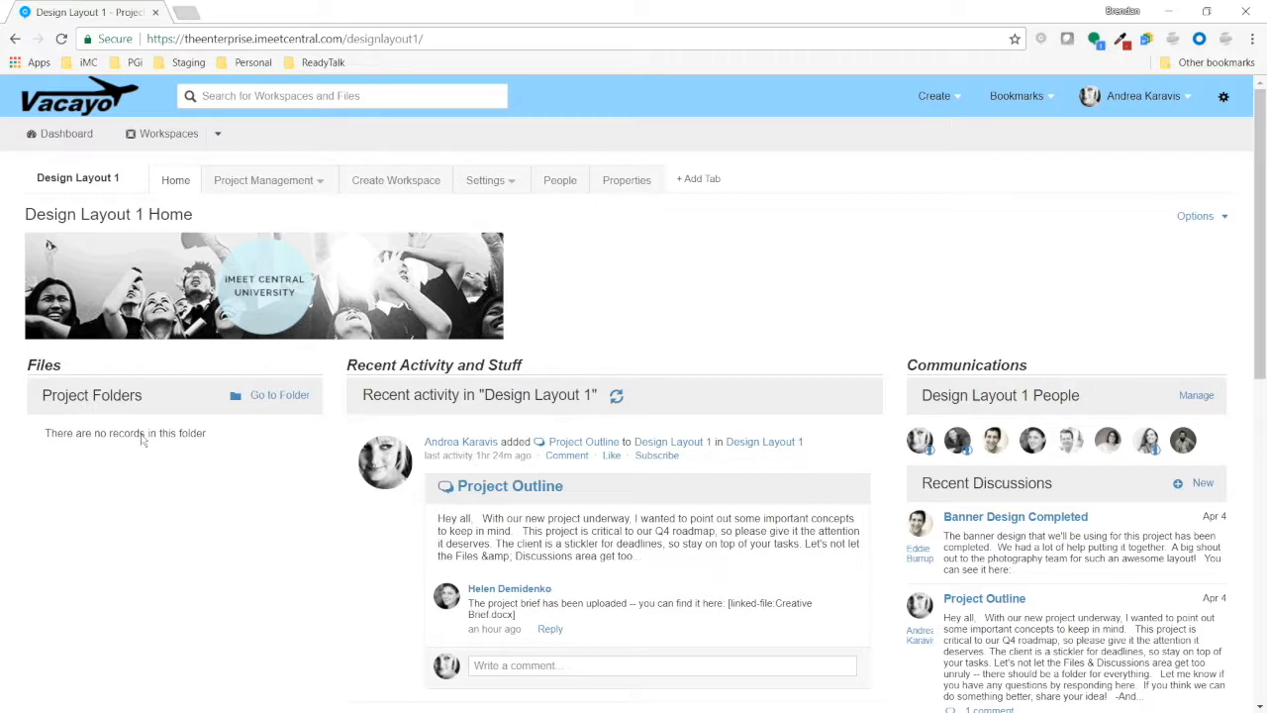
# - Enable the Files & Discussions and Calendar system tabs in the workspace's tab options and update the settings
pyautogui.click(477, 187)
pyautogui.click(513, 237)
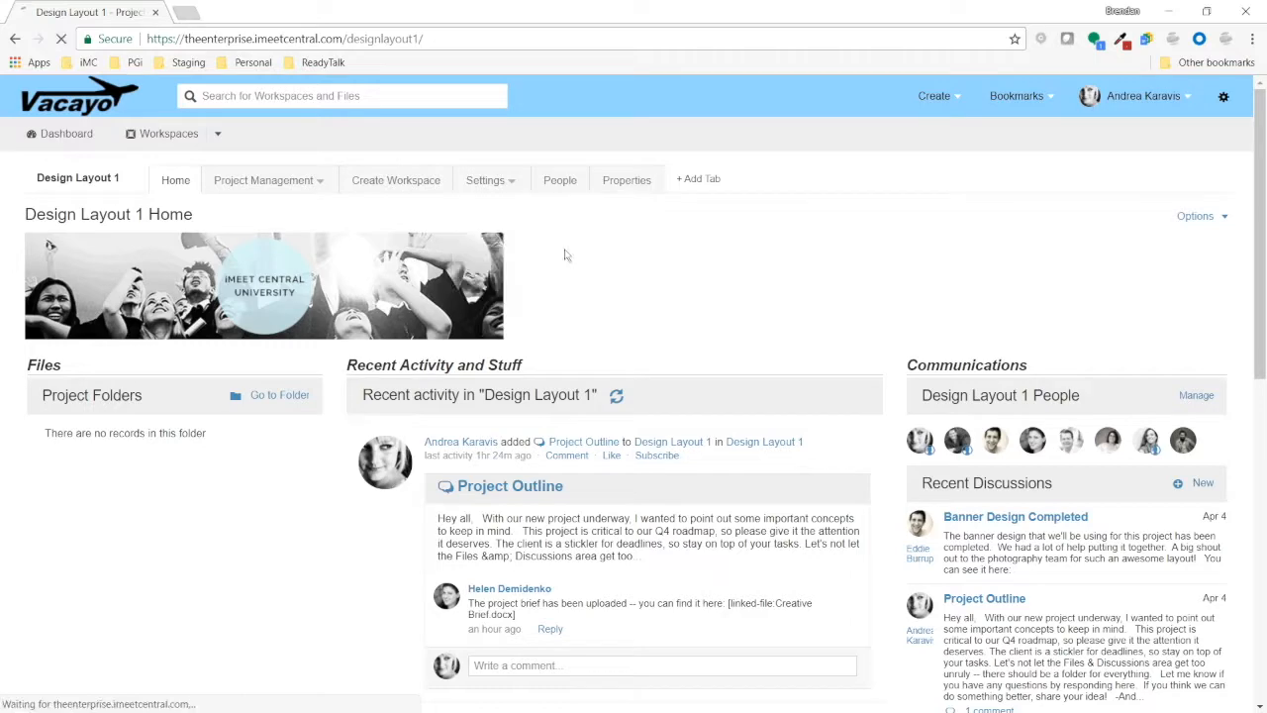
pyautogui.click(43, 457)
pyautogui.scroll(-3, 210, 455)
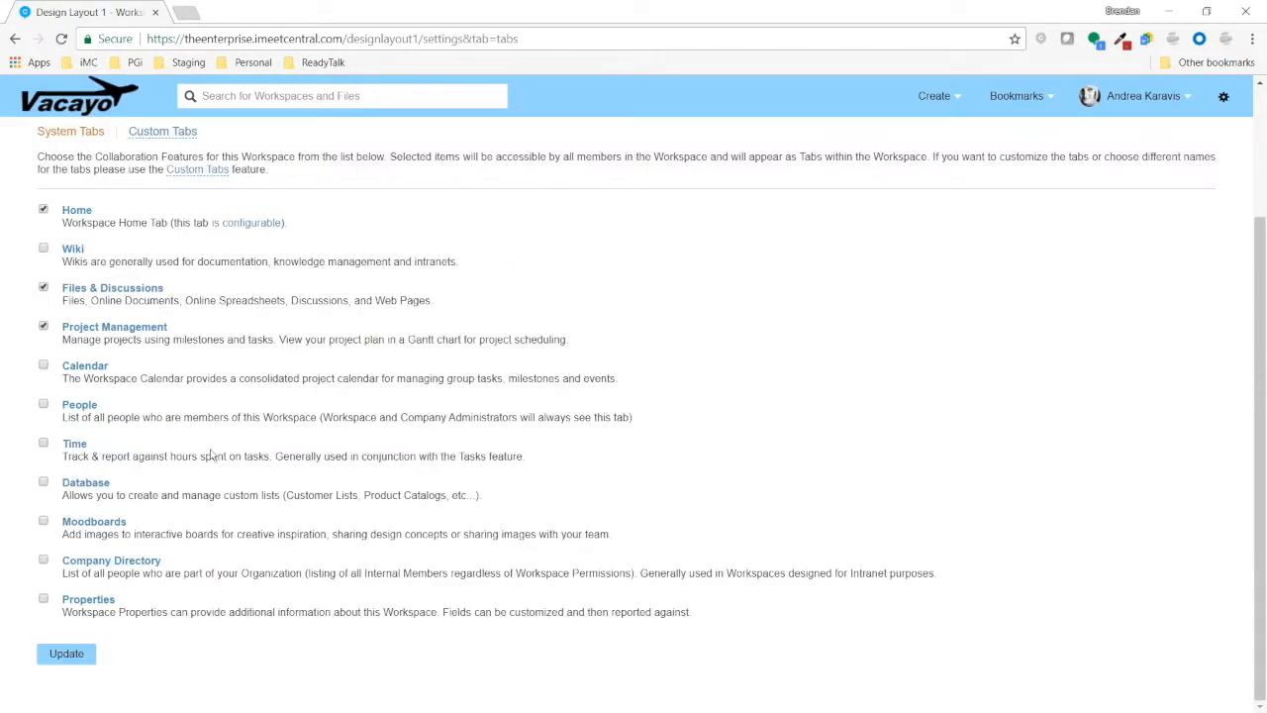
pyautogui.click(43, 365)
pyautogui.click(61, 653)
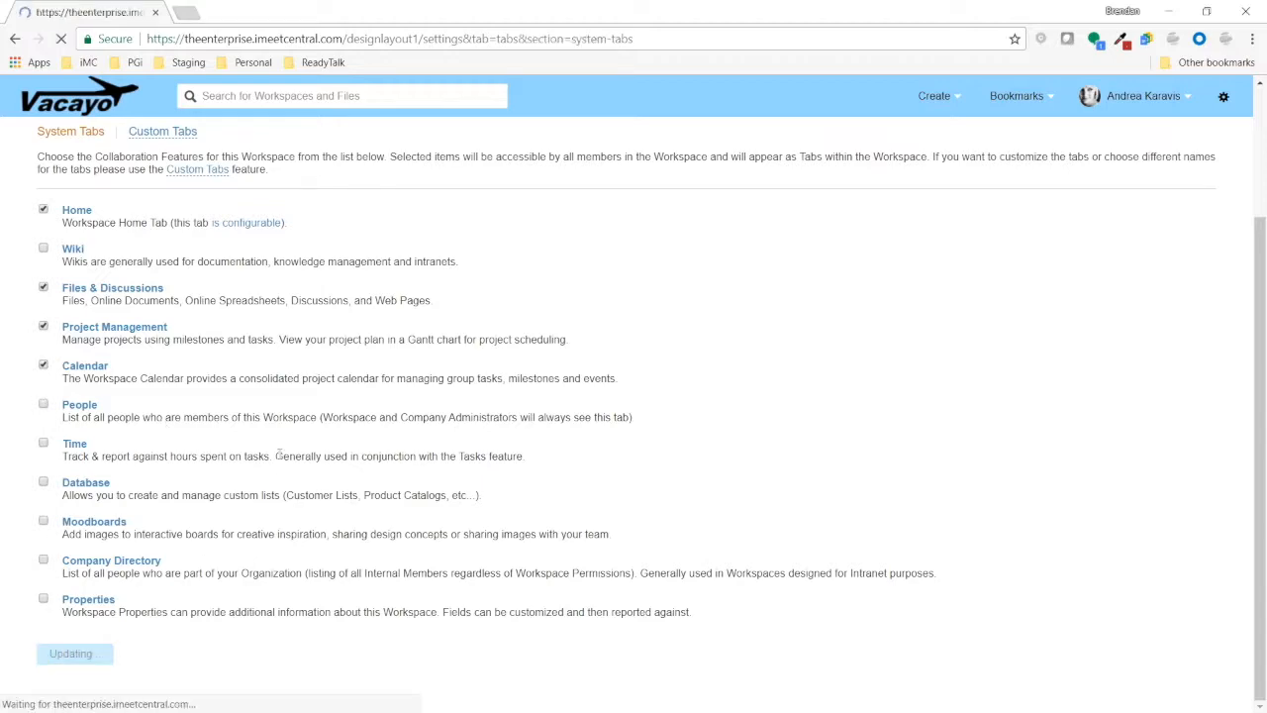
# - Delete the Create Workspace custom tab from the workspace and confirm the deletion
pyautogui.click(162, 301)
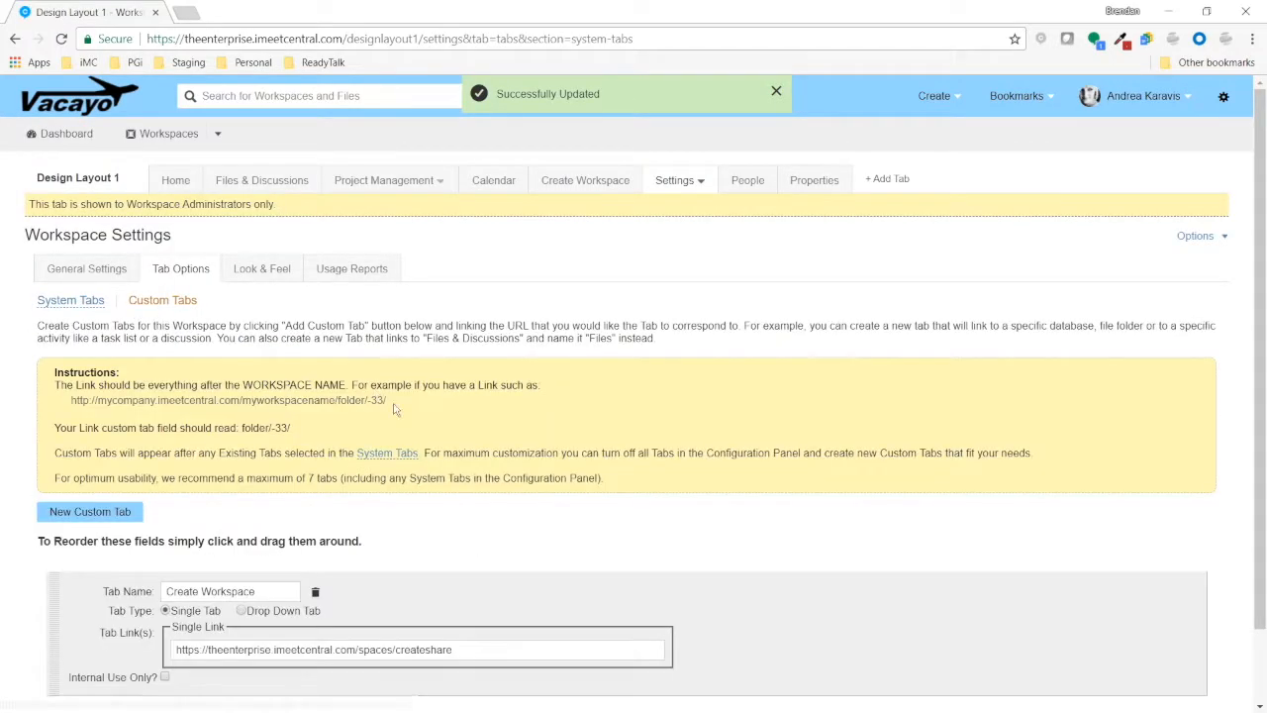
pyautogui.scroll(-2, 394, 409)
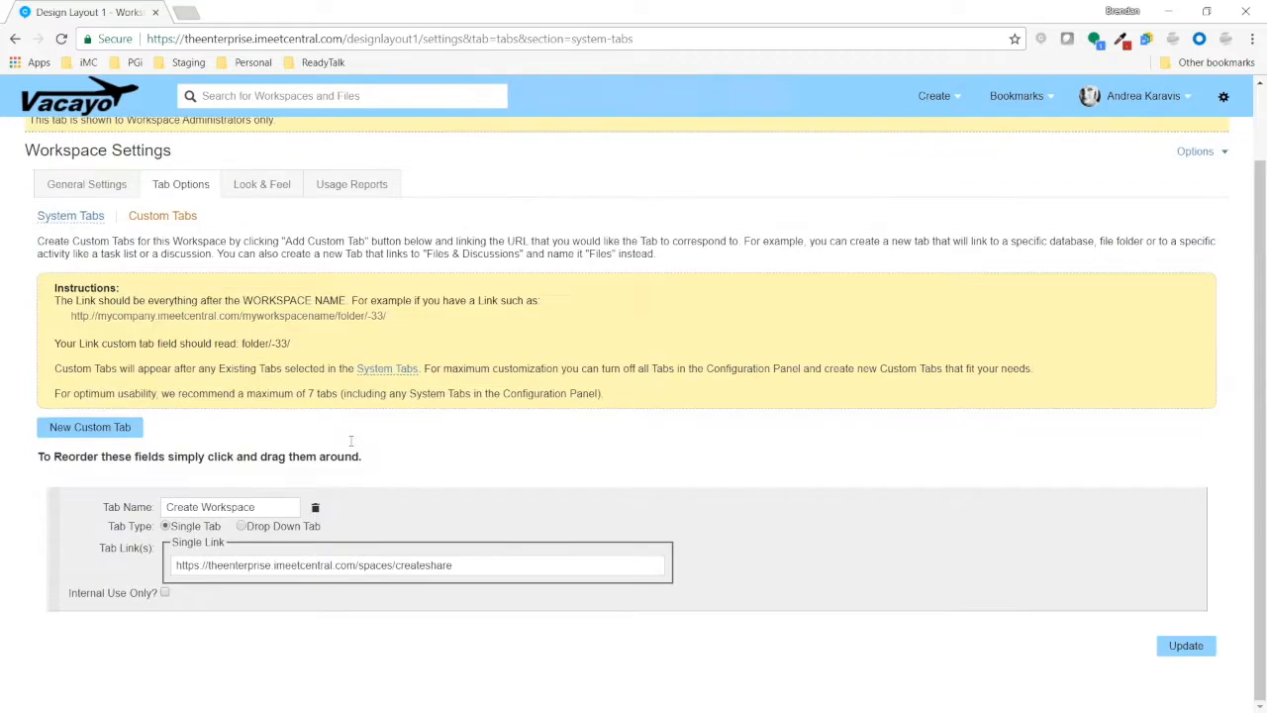
pyautogui.click(315, 508)
pyautogui.press('Return')
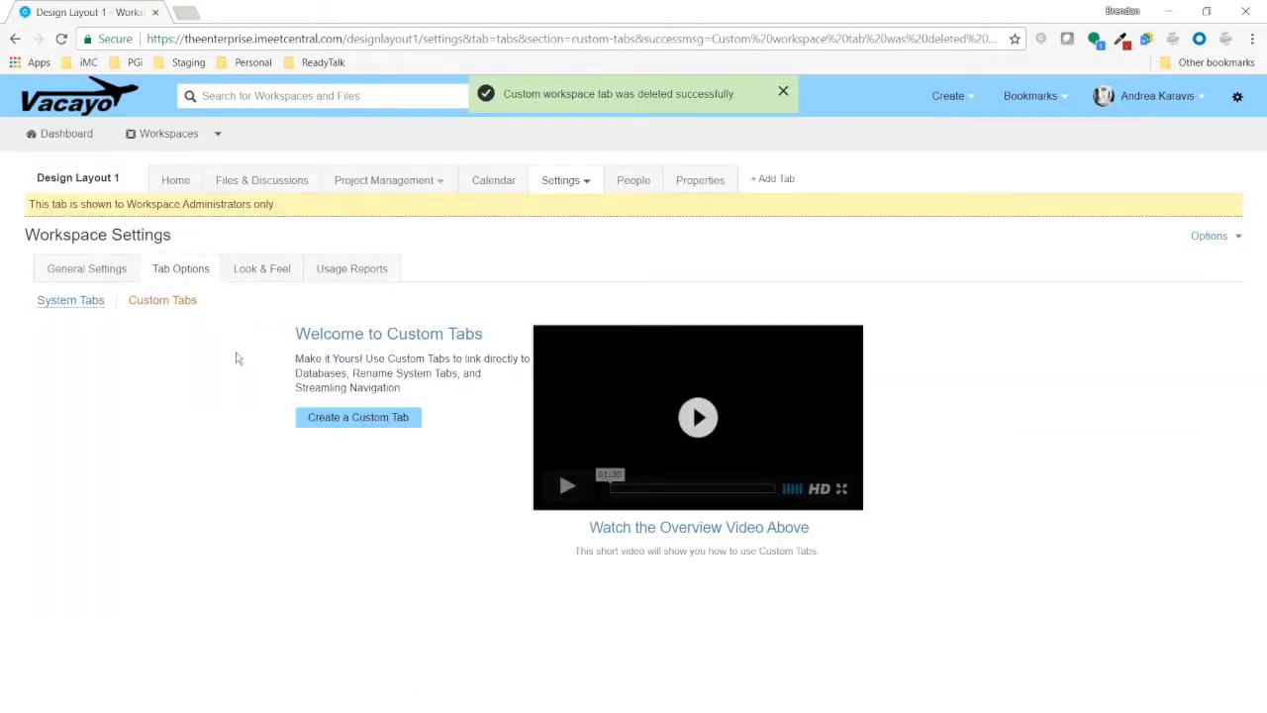
# - View the workspace's home page and its Files & Discussions folders, and return to the home page
pyautogui.click(177, 183)
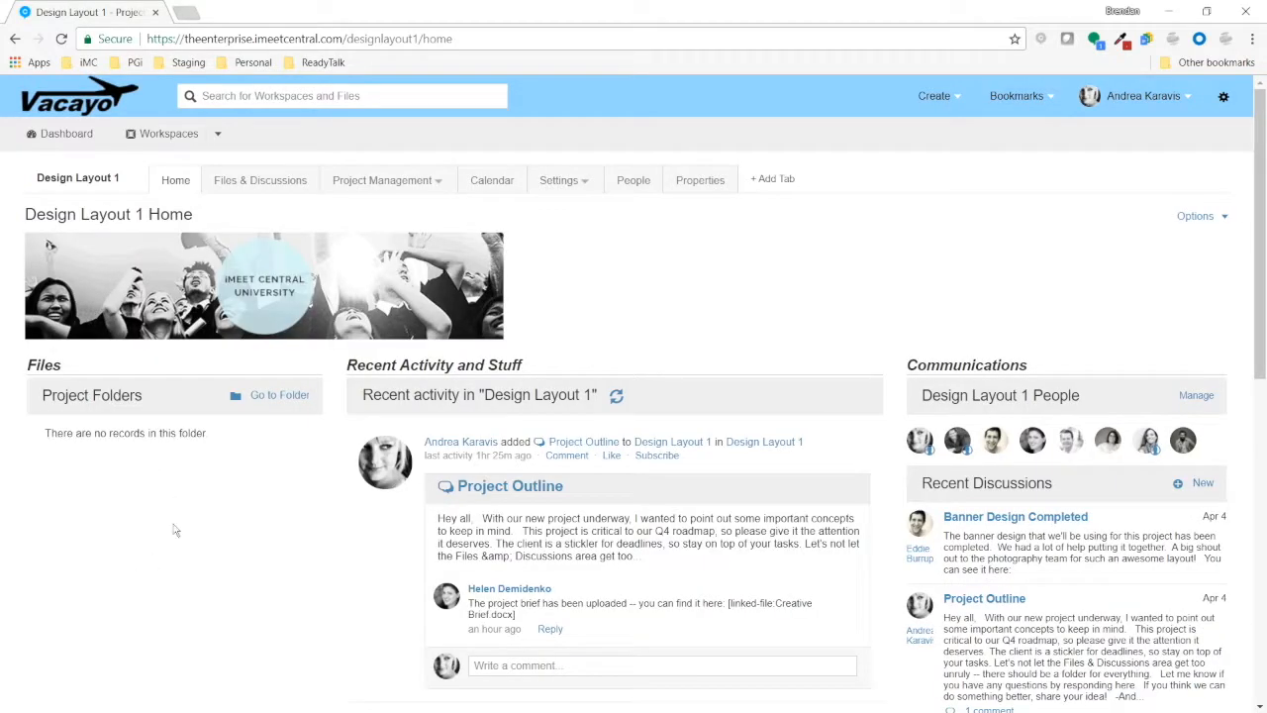
pyautogui.click(276, 186)
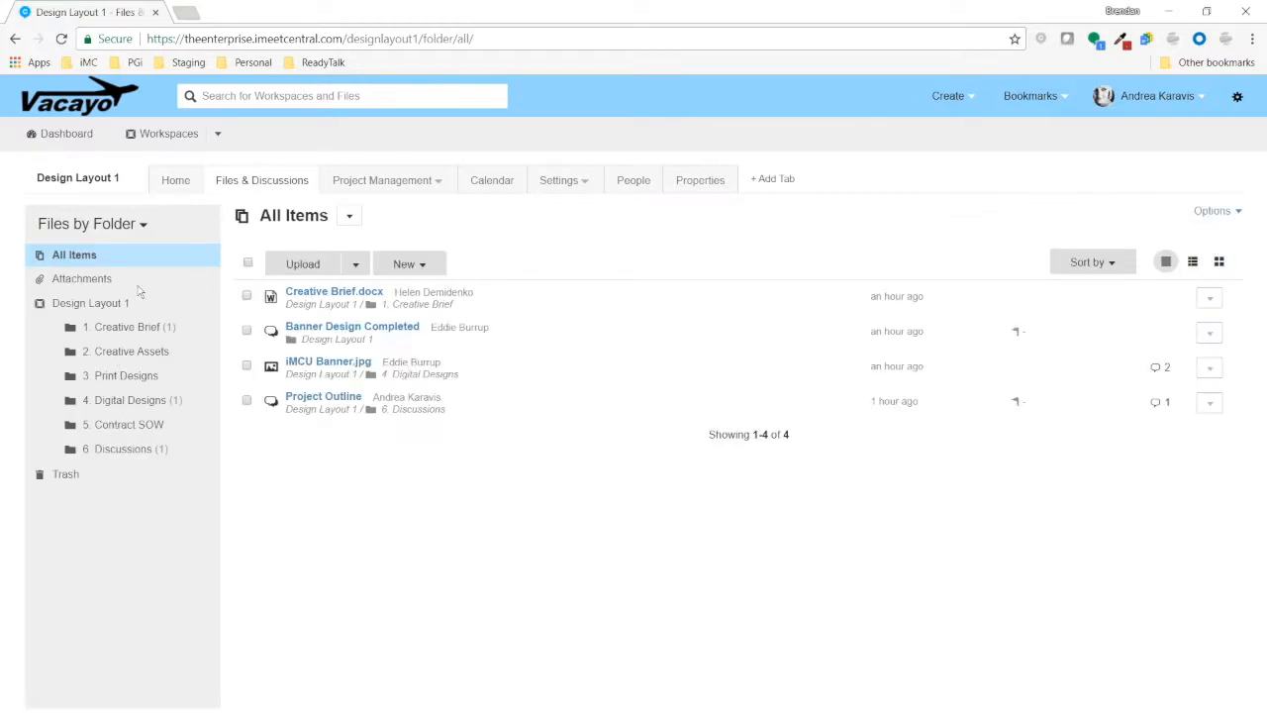
pyautogui.click(179, 182)
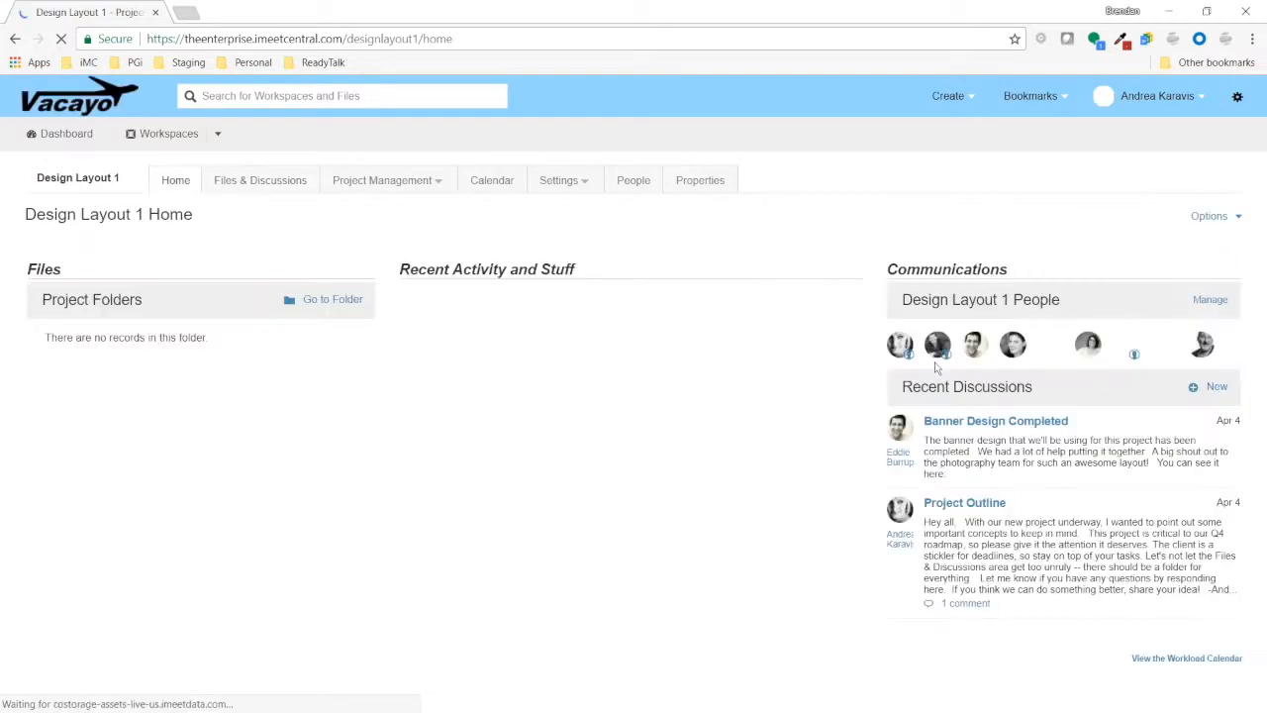
# - Customize the Design Layout 1 home page by deleting the folder application block under the Files heading
pyautogui.click(1196, 216)
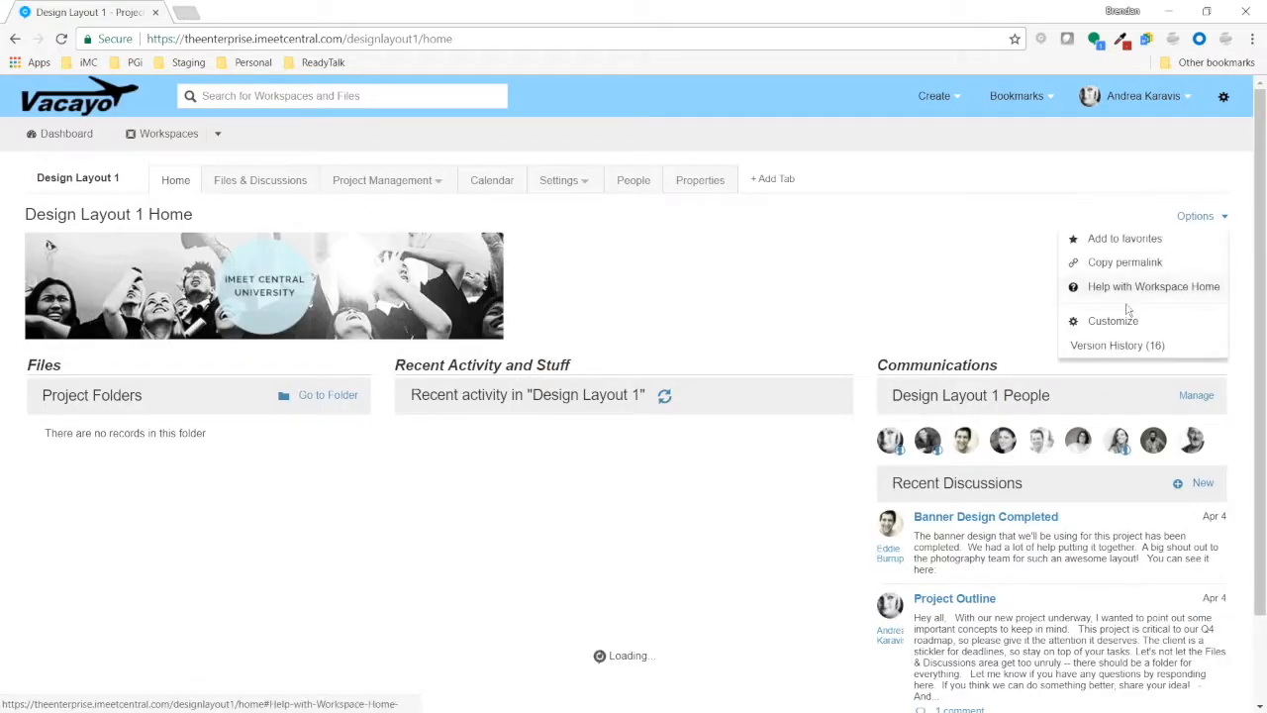
pyautogui.click(1127, 324)
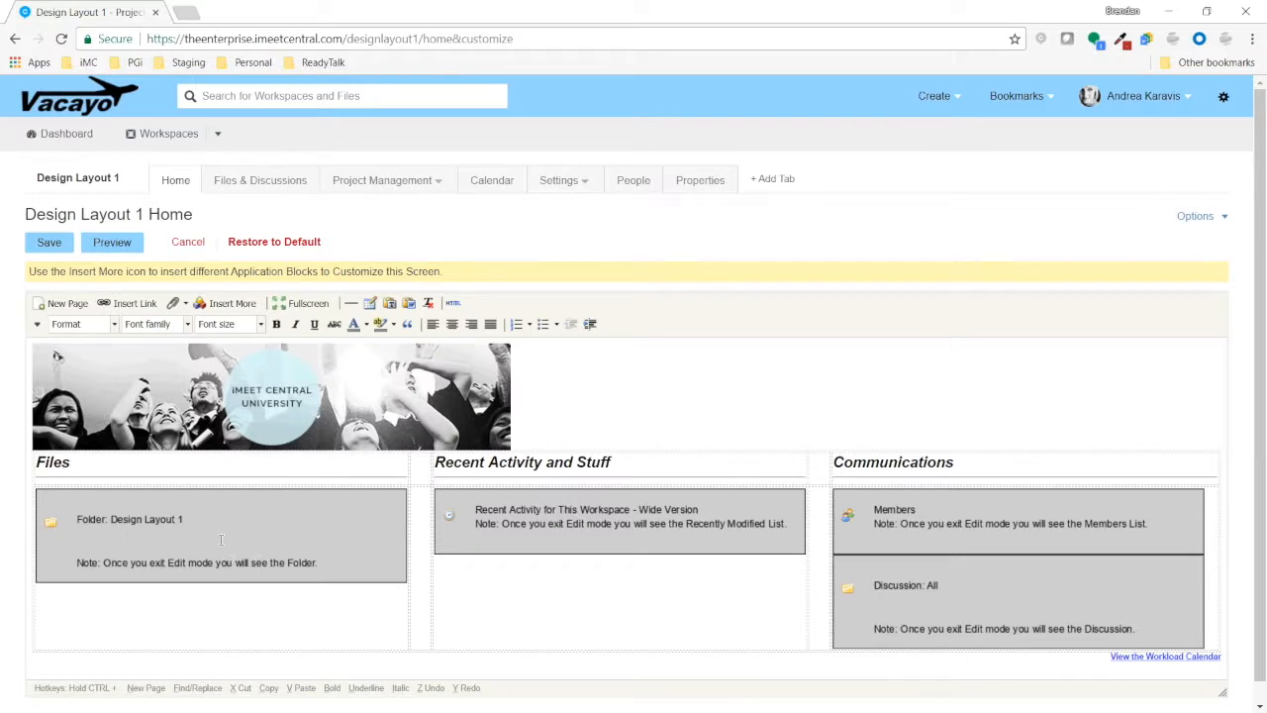
pyautogui.click(208, 534)
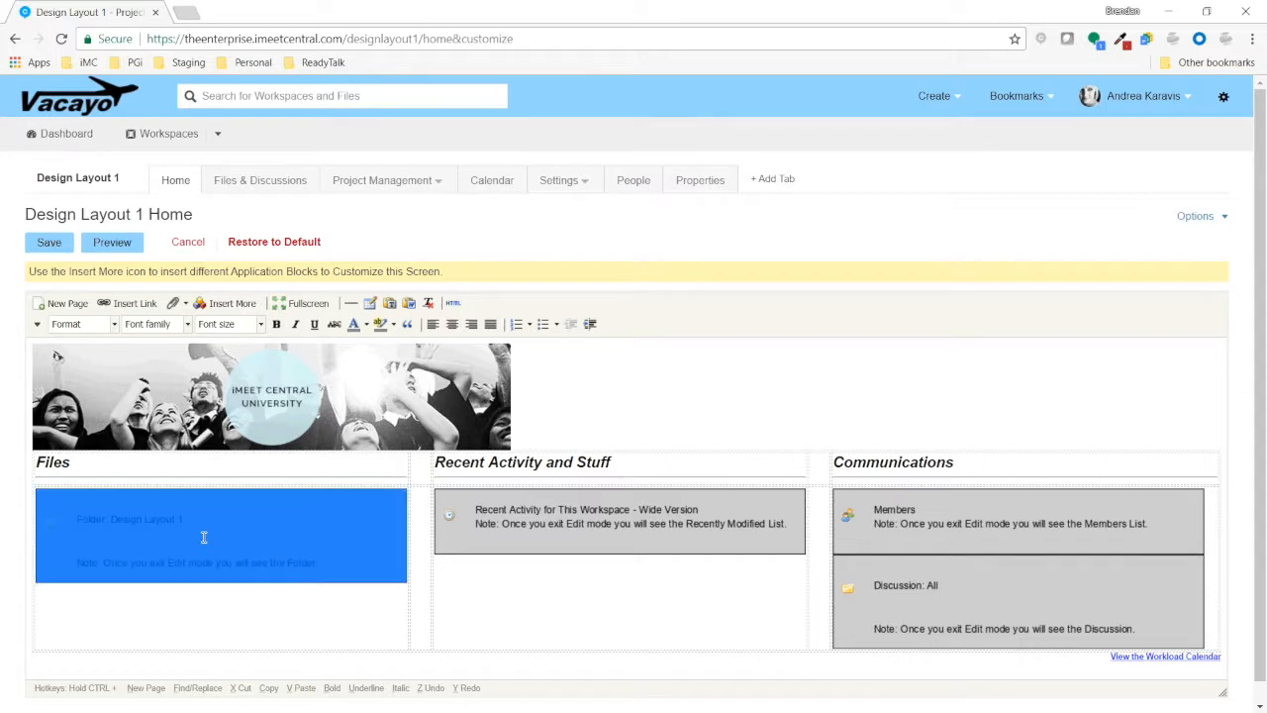
pyautogui.press('Delete')
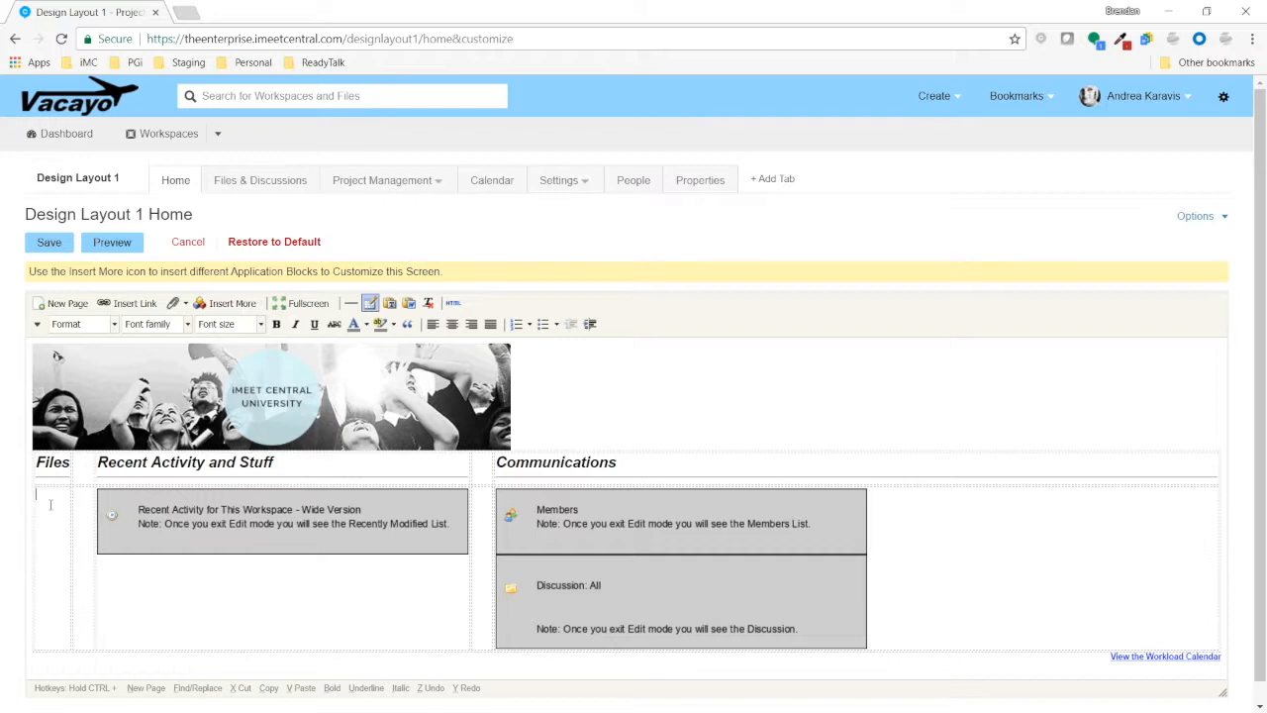
# - Add a Files application block titled Project Folders for the Design Layout 1 folder, with system folders hidden
pyautogui.click(237, 311)
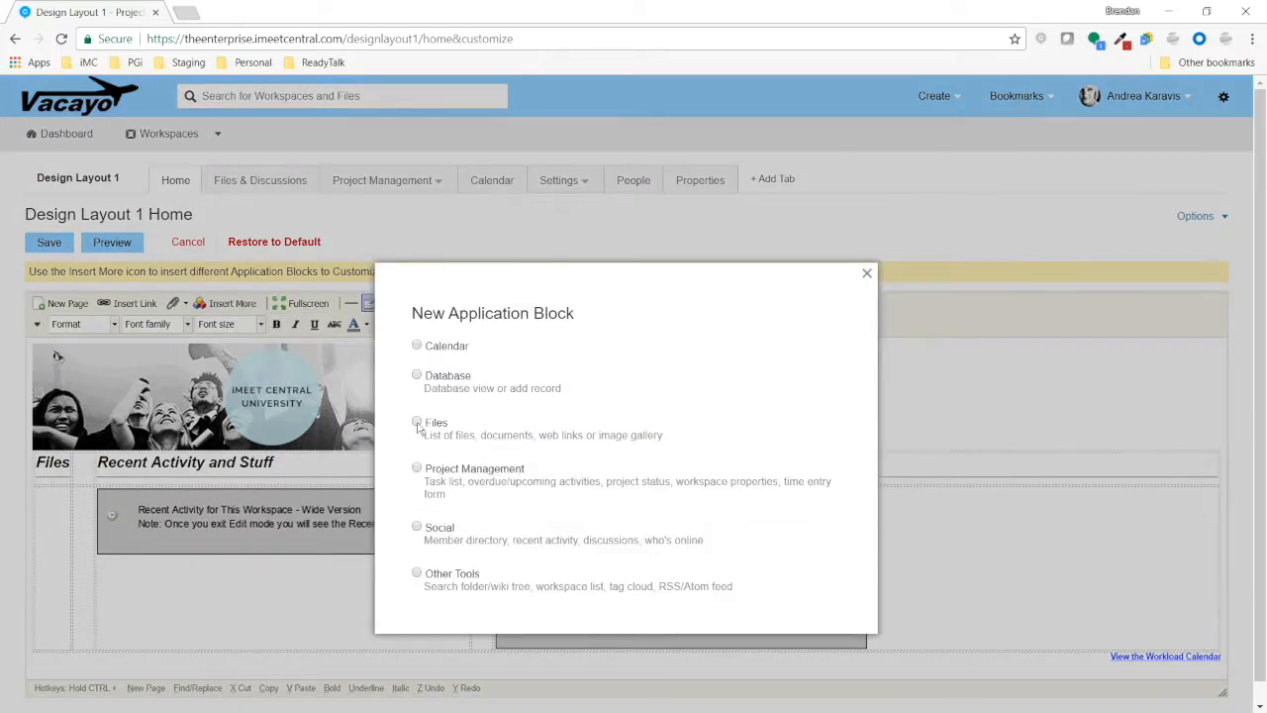
pyautogui.click(417, 423)
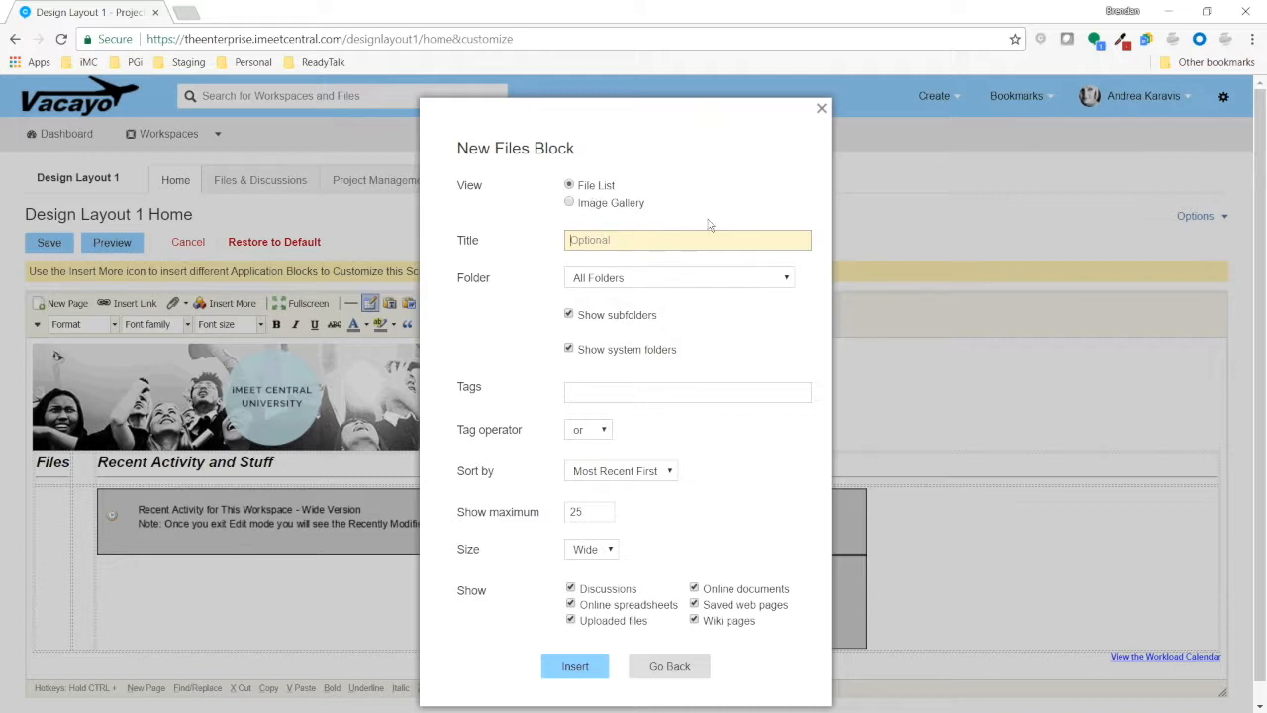
pyautogui.write('Project Folders')
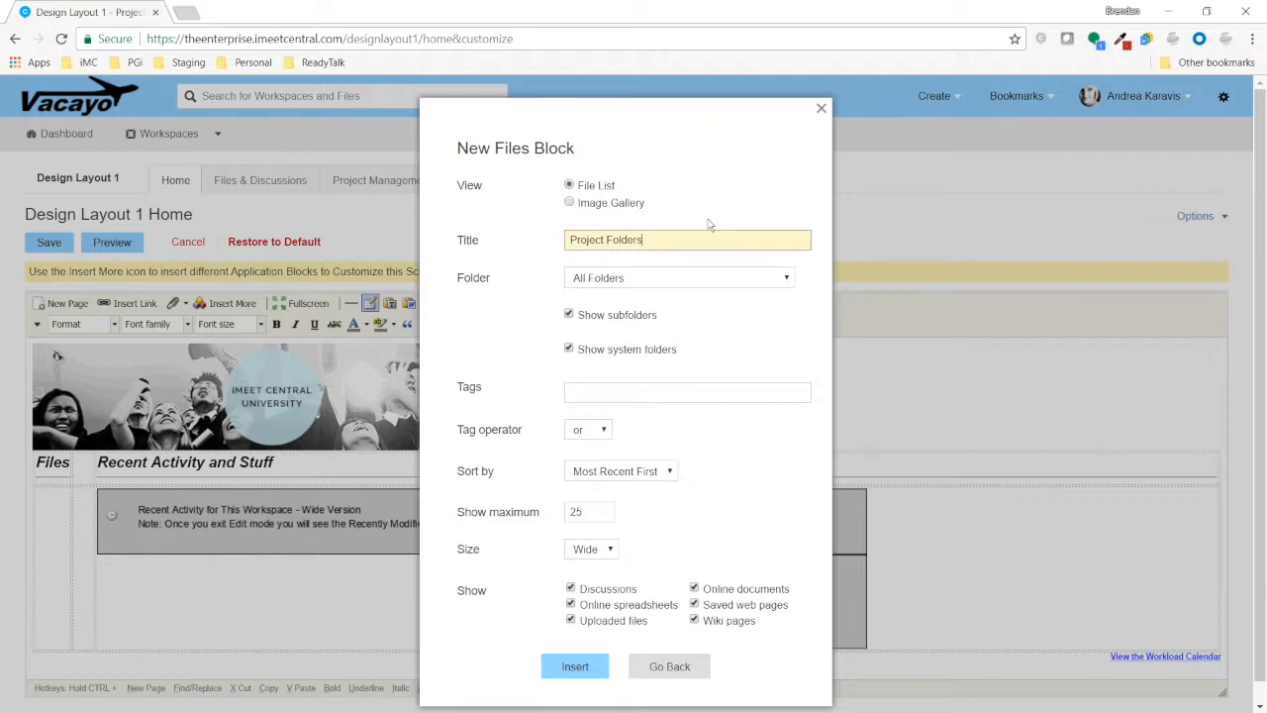
pyautogui.press('Tab')
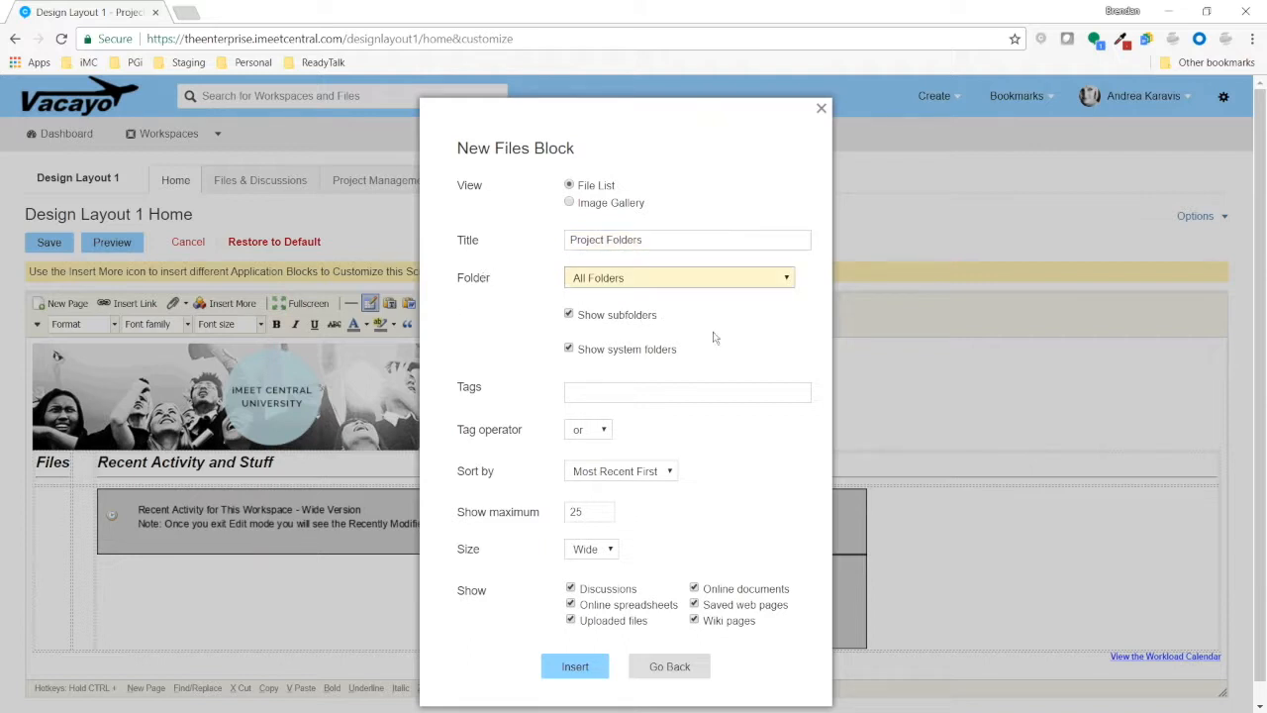
pyautogui.click(714, 281)
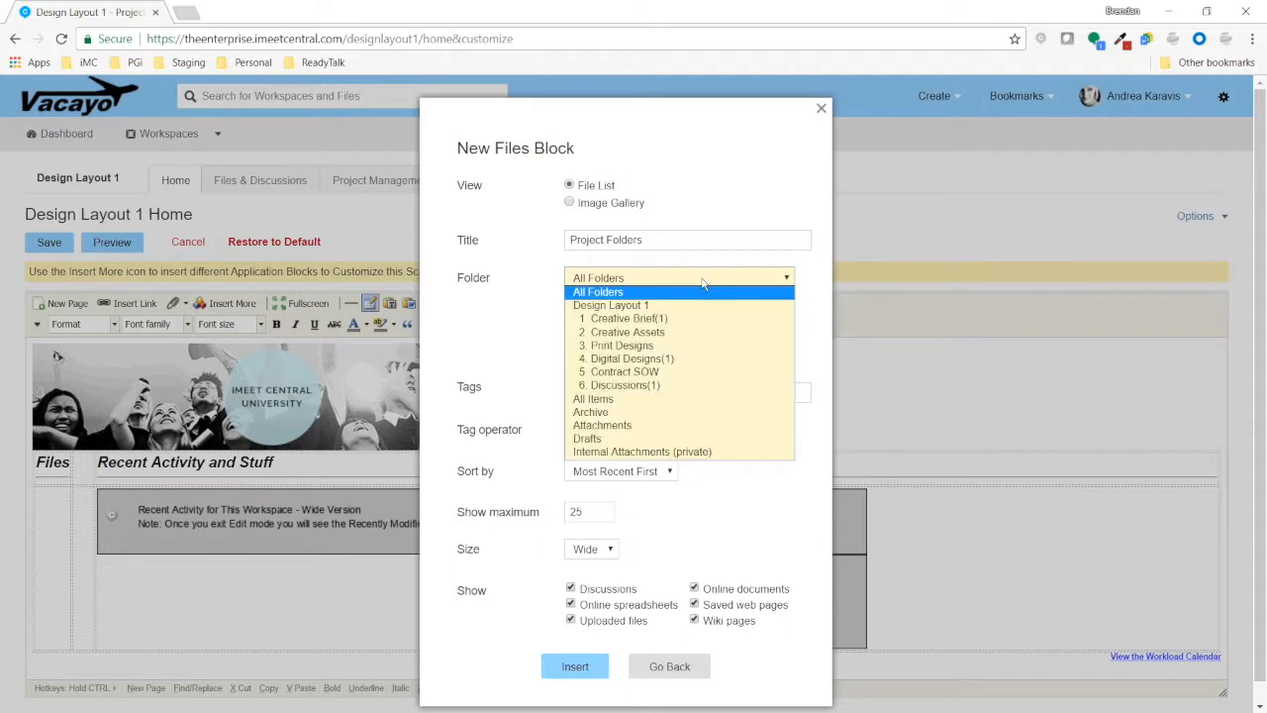
pyautogui.click(619, 306)
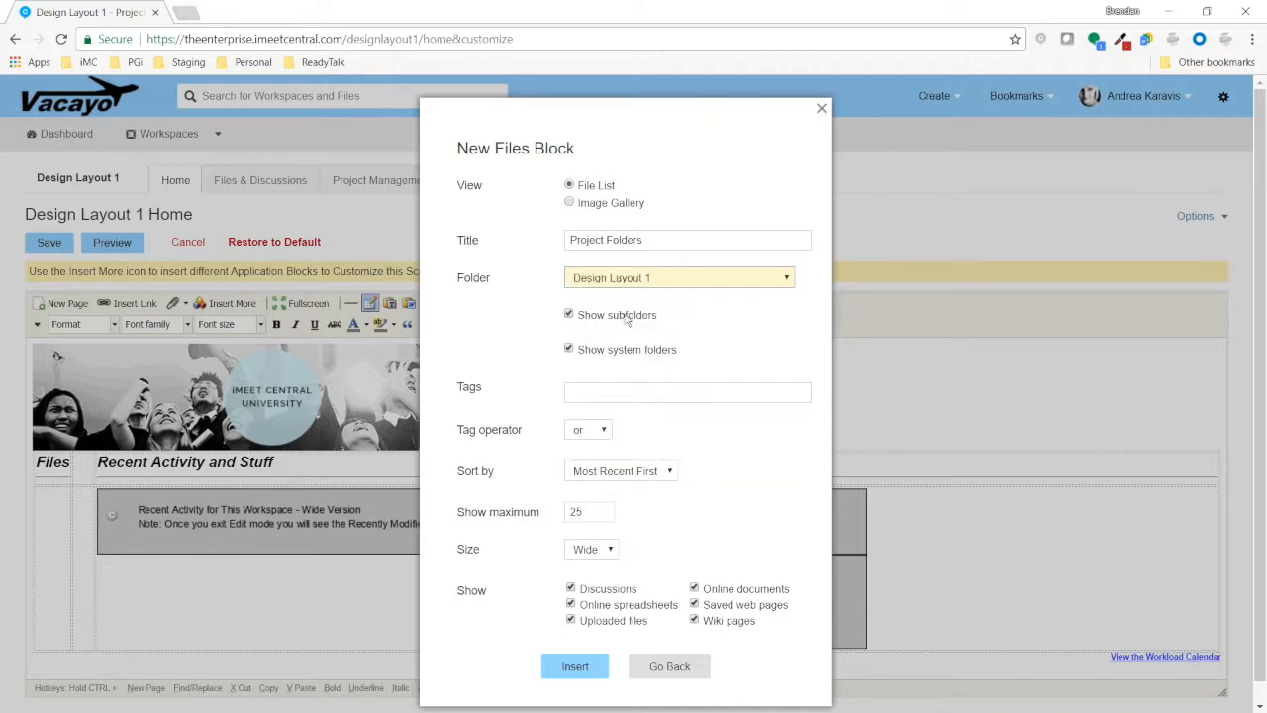
pyautogui.click(570, 348)
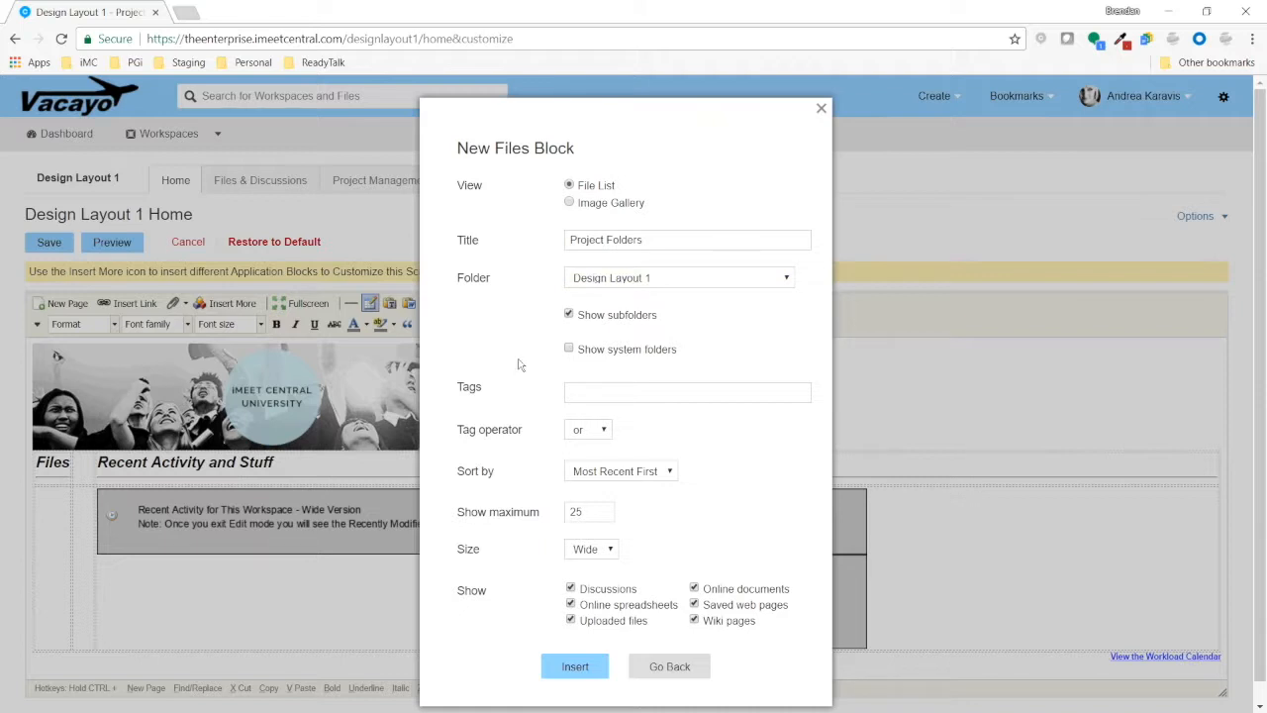
# - Sort the Files block by Name/Title A-Z and set its size to Thin
pyautogui.click(657, 475)
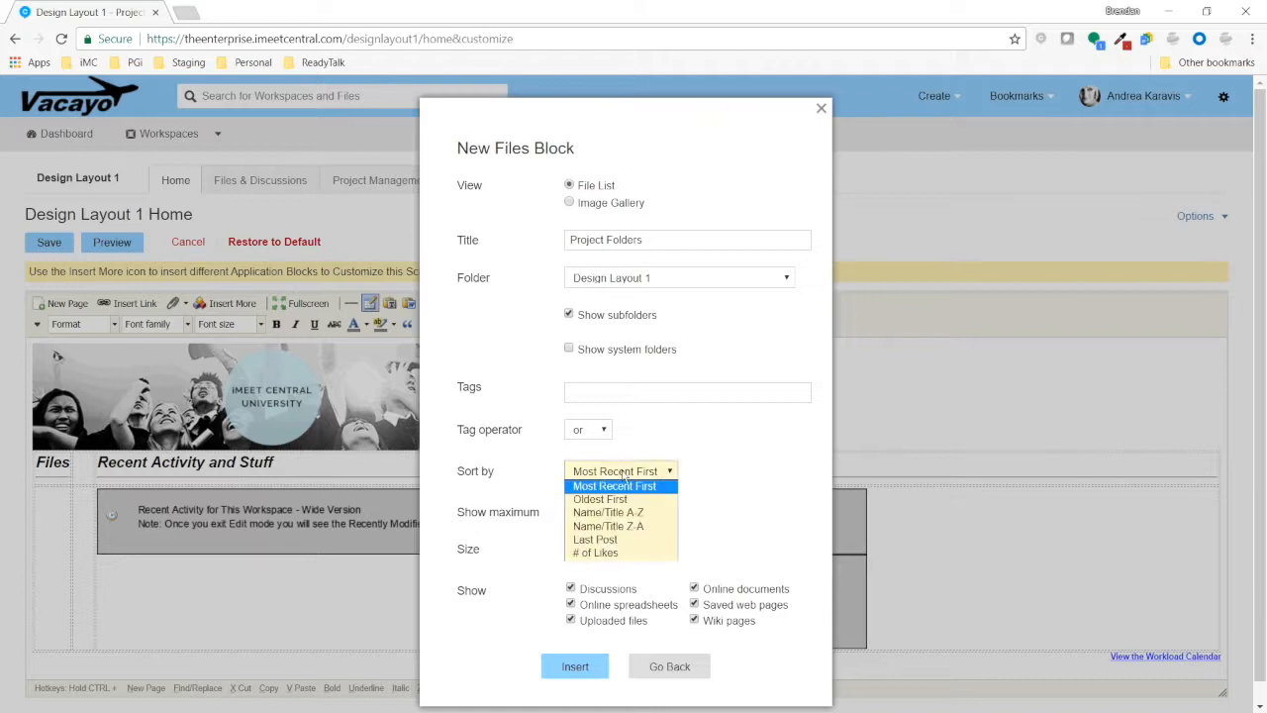
pyautogui.click(627, 513)
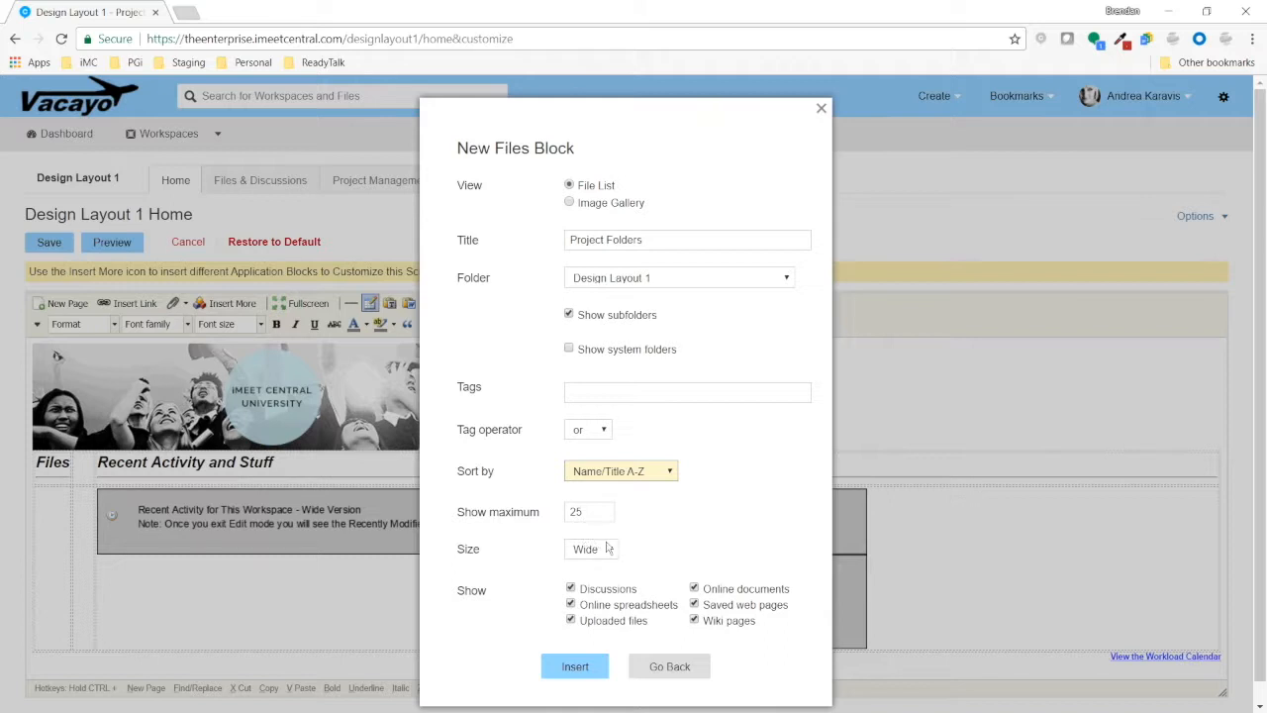
pyautogui.click(603, 548)
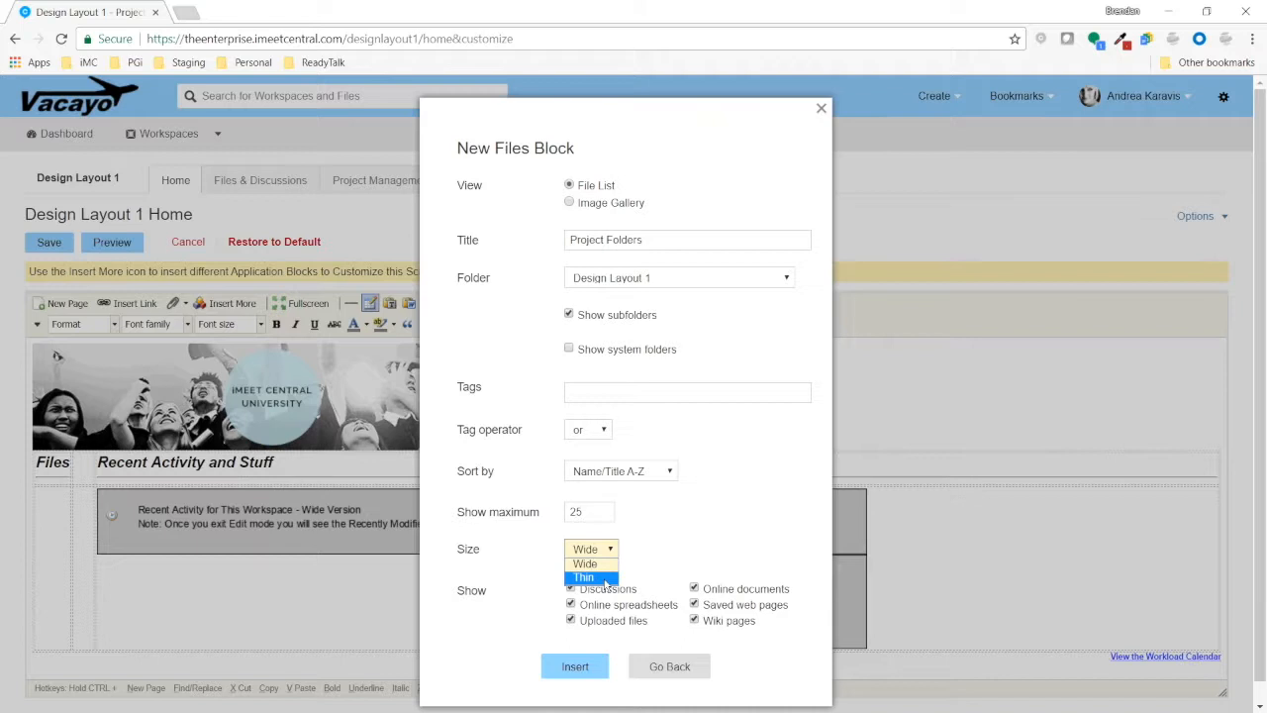
pyautogui.click(602, 579)
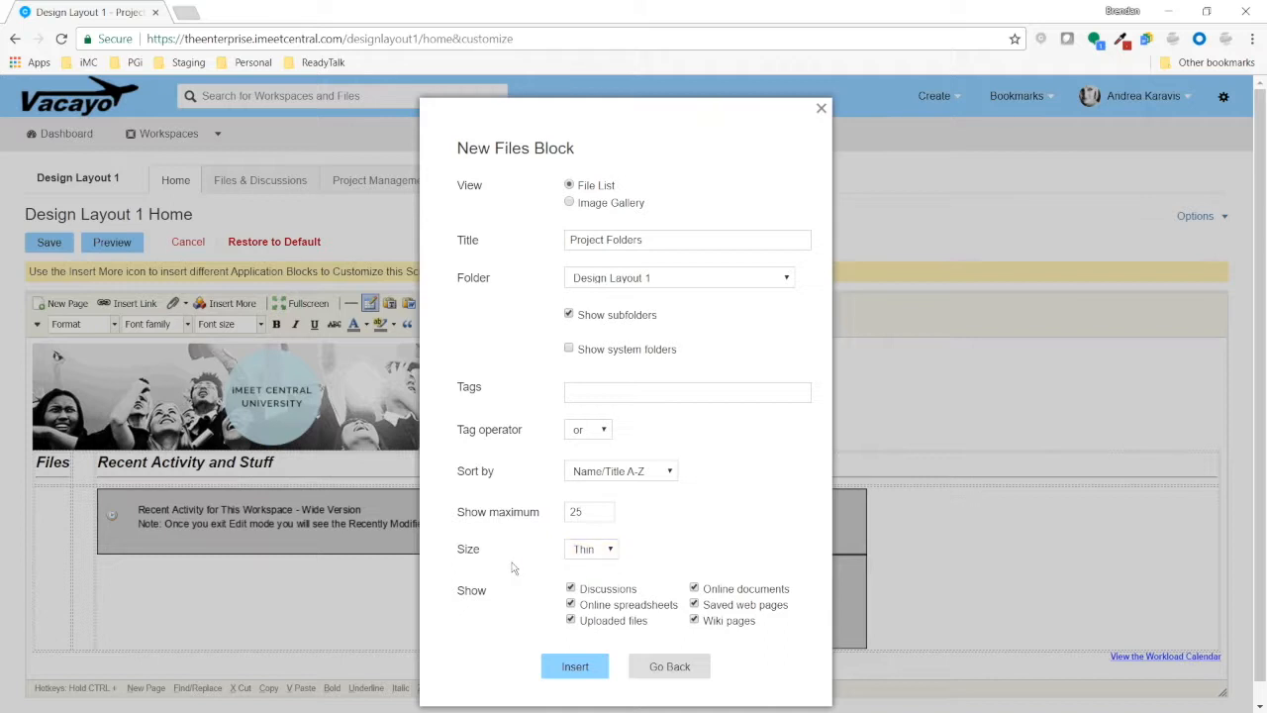
# - Exclude every item type except saved web pages from the Files block, then insert it and save the home page
pyautogui.click(571, 621)
pyautogui.click(571, 604)
pyautogui.click(571, 588)
pyautogui.click(694, 620)
pyautogui.click(695, 589)
pyautogui.moveTo(704, 605); pyautogui.dragTo(791, 604)
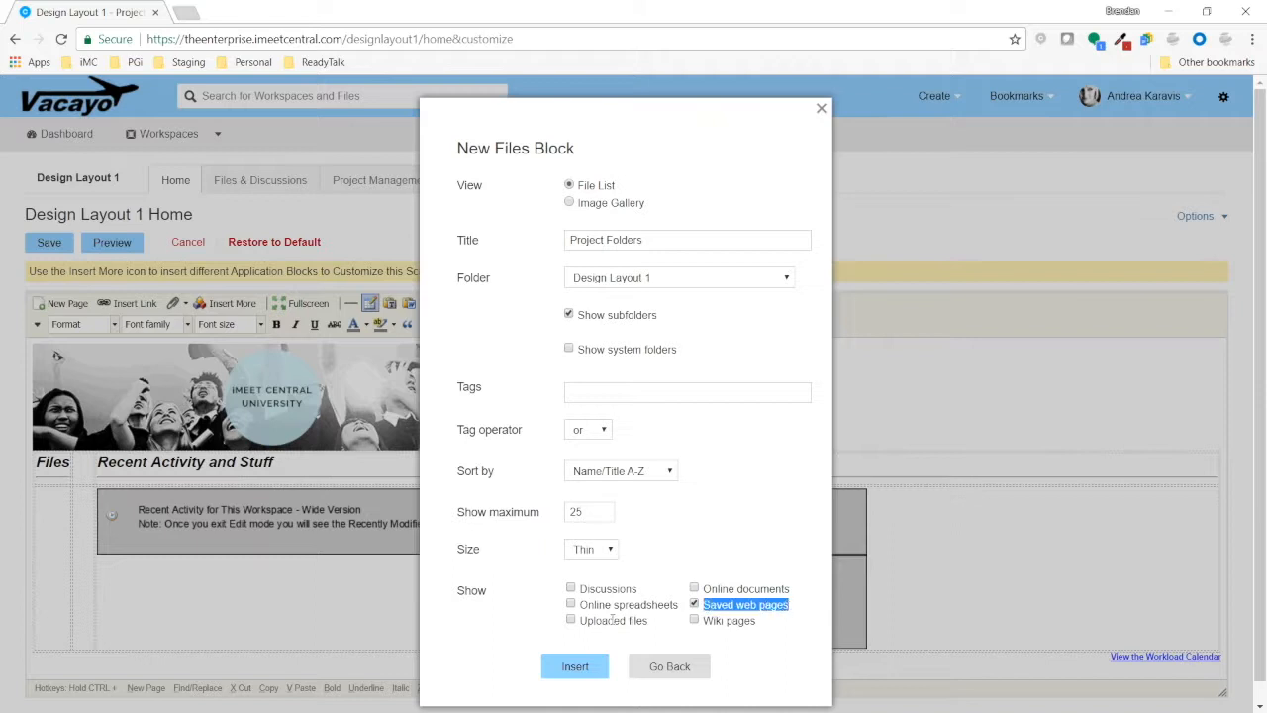
pyautogui.click(514, 593)
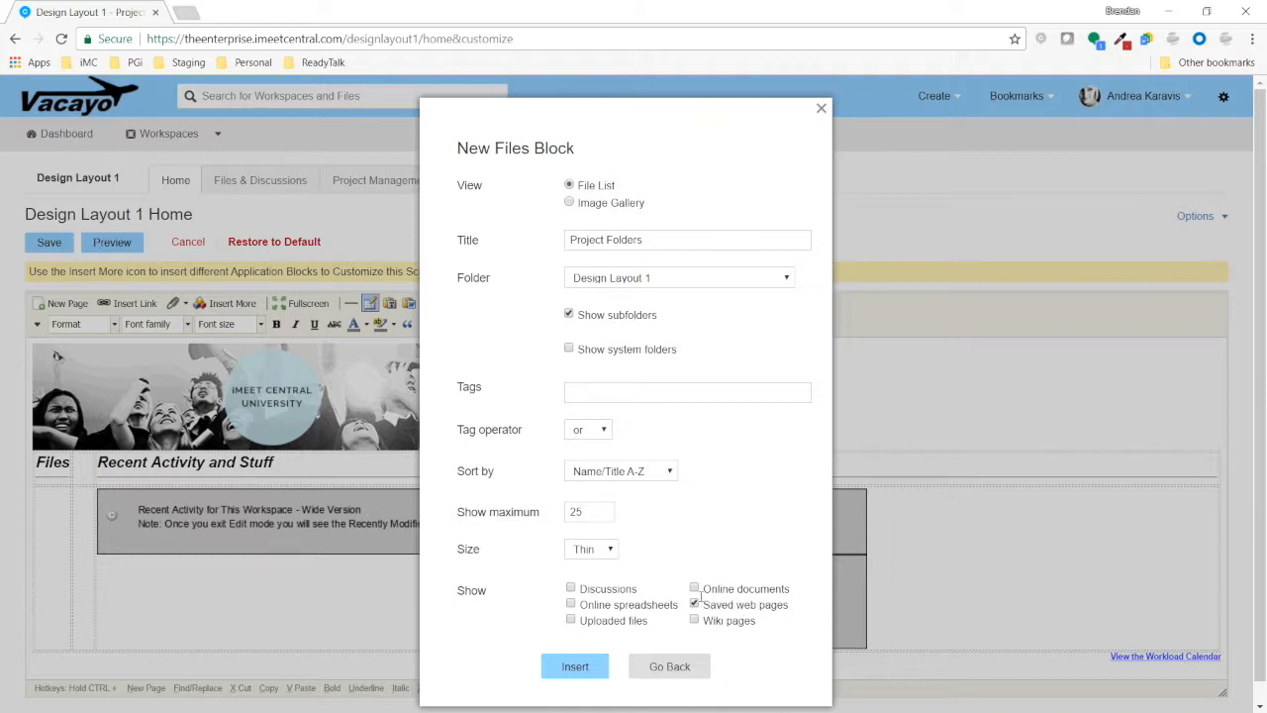
pyautogui.click(576, 666)
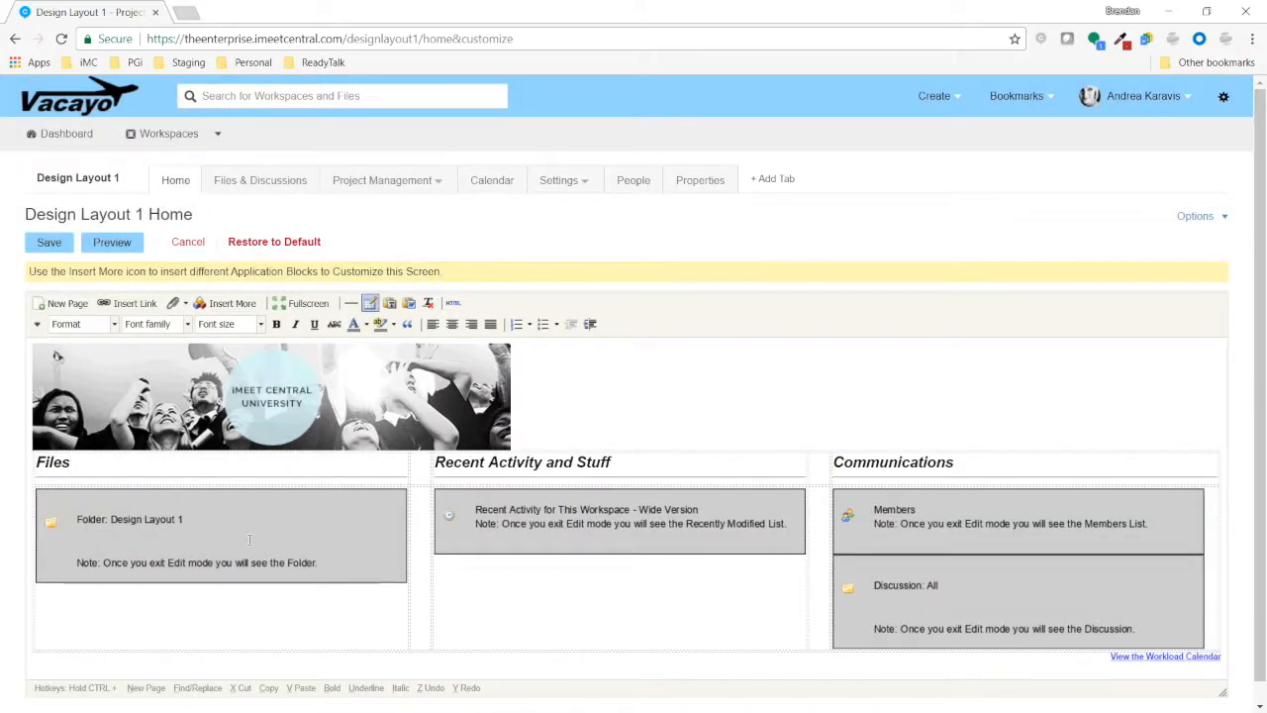
pyautogui.click(50, 242)
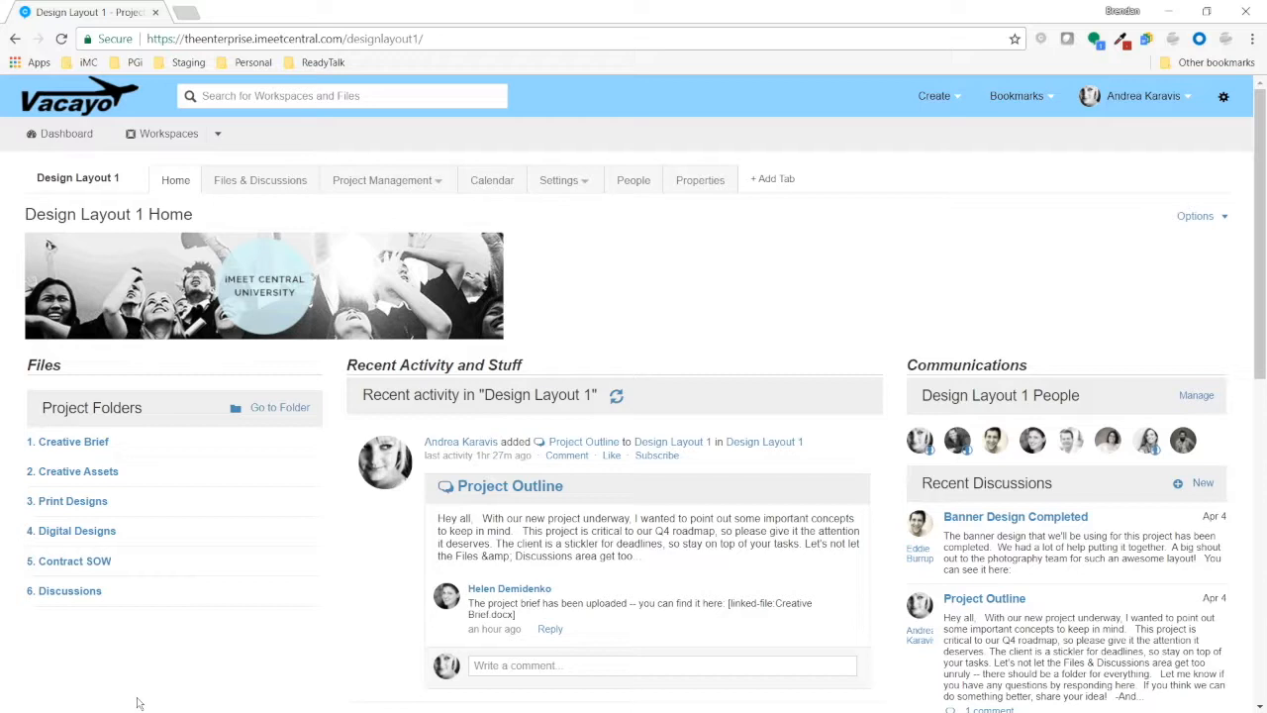
# - Enter Workspace Template v.30 as the workspace name in the Design Layout 1 general settings
pyautogui.click(583, 183)
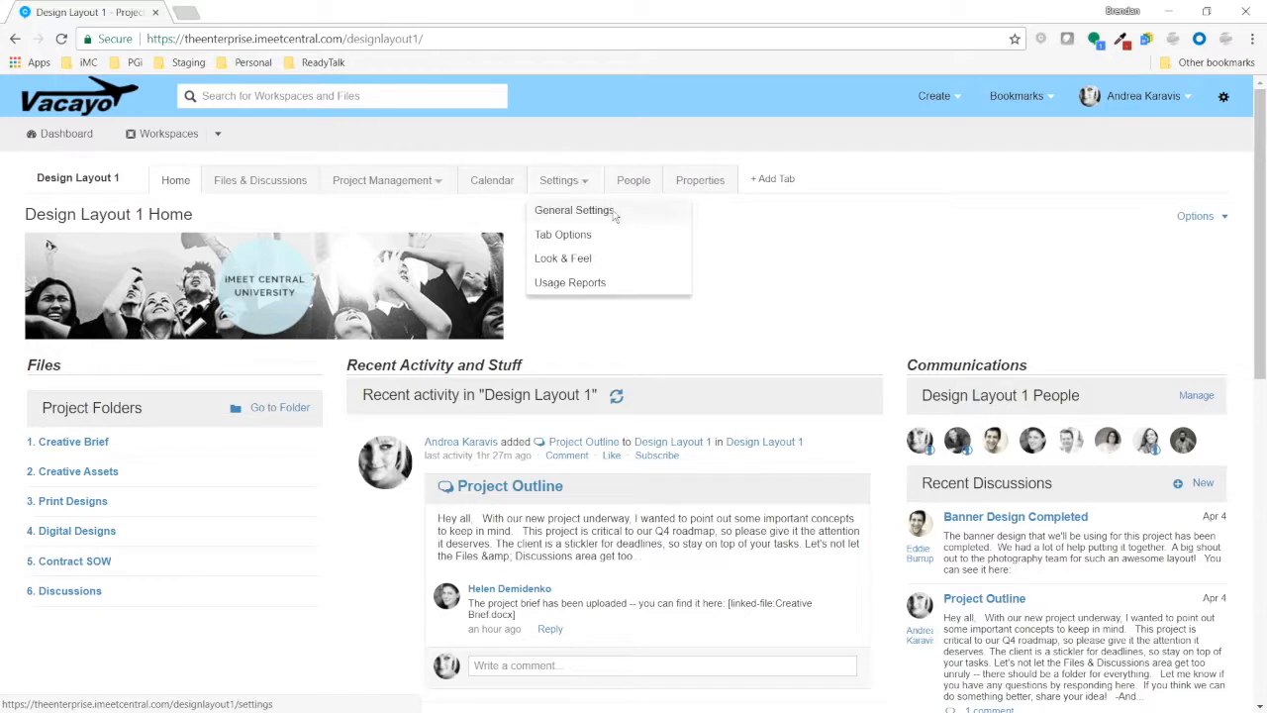
pyautogui.click(614, 213)
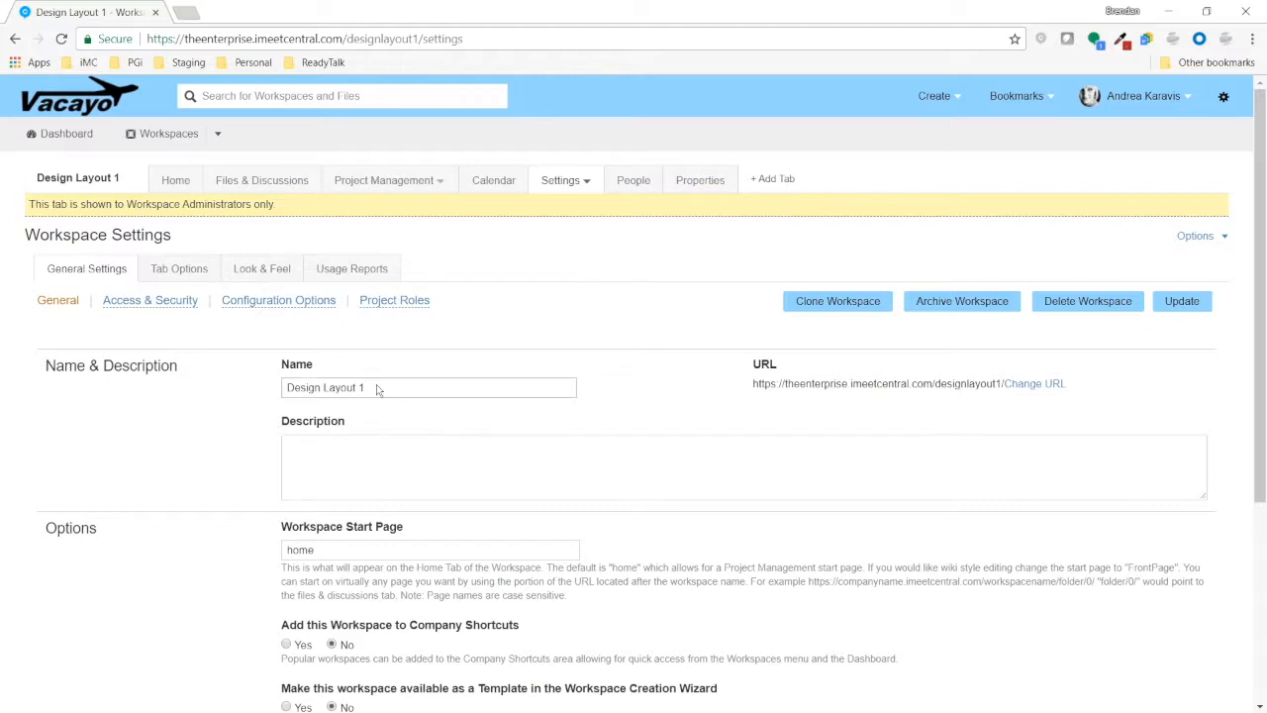
pyautogui.moveTo(378, 389); pyautogui.dragTo(225, 392)
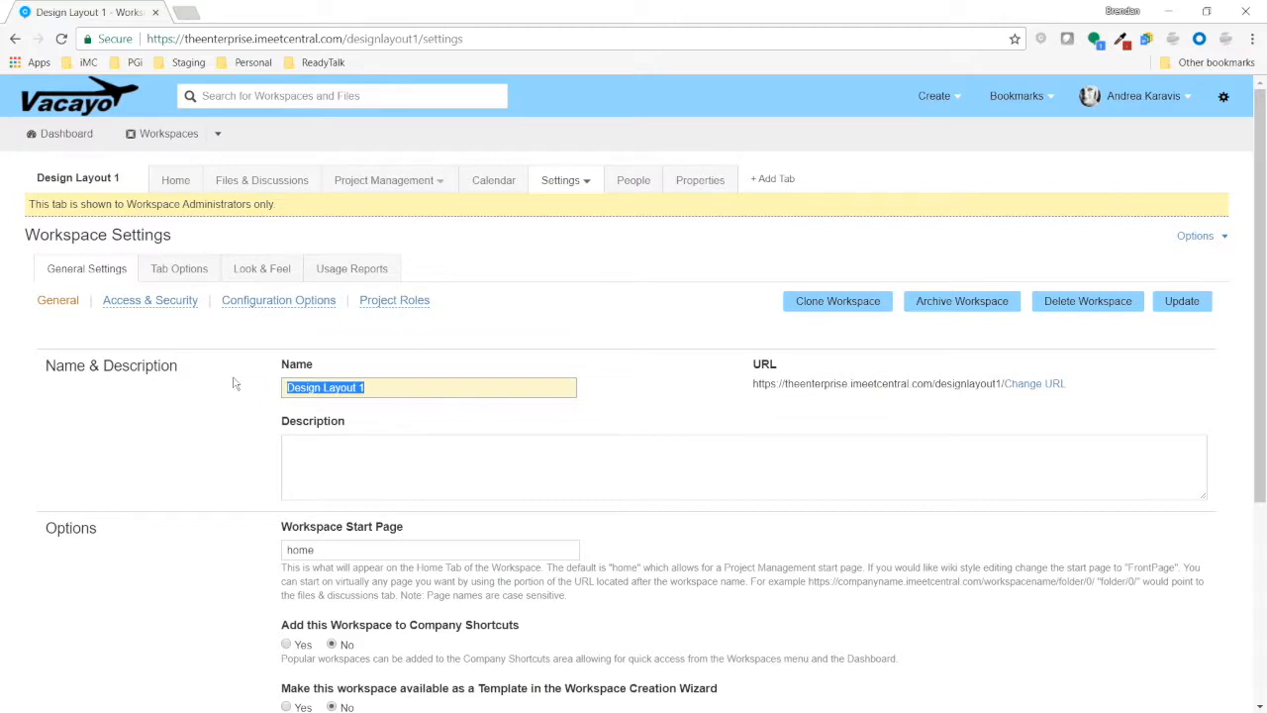
pyautogui.write('Workspace Template v.30')
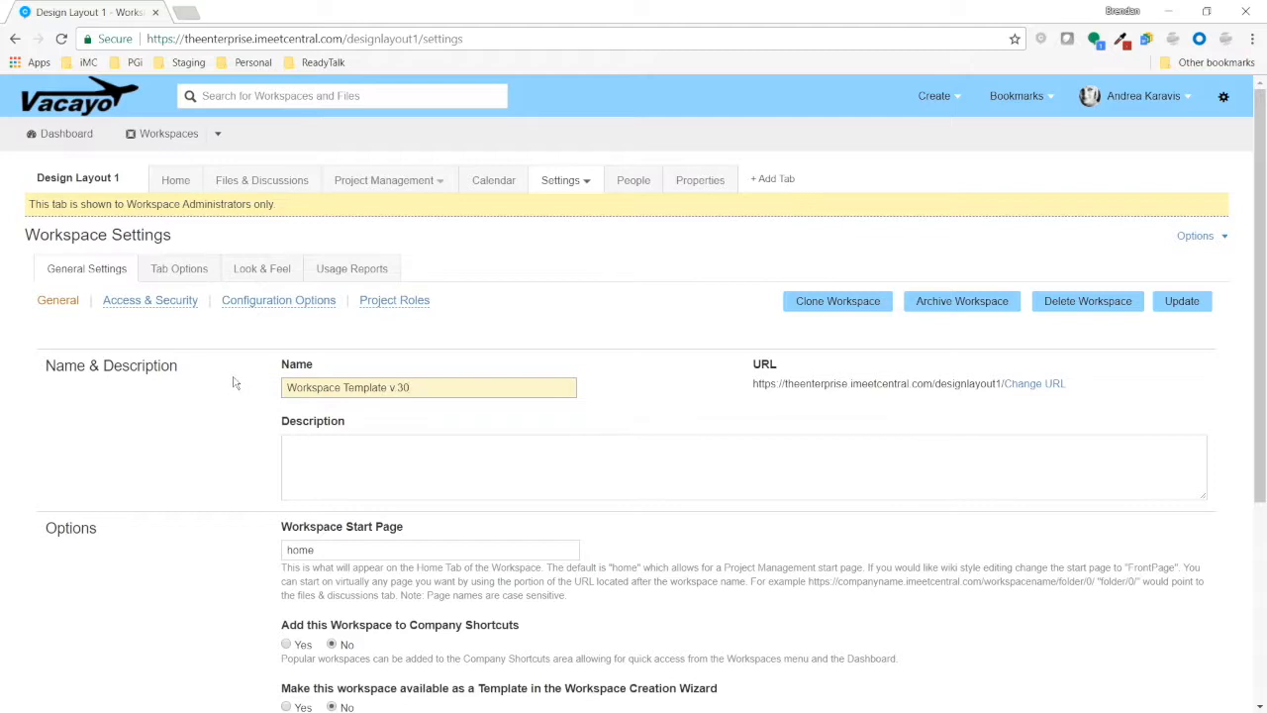
pyautogui.click(240, 469)
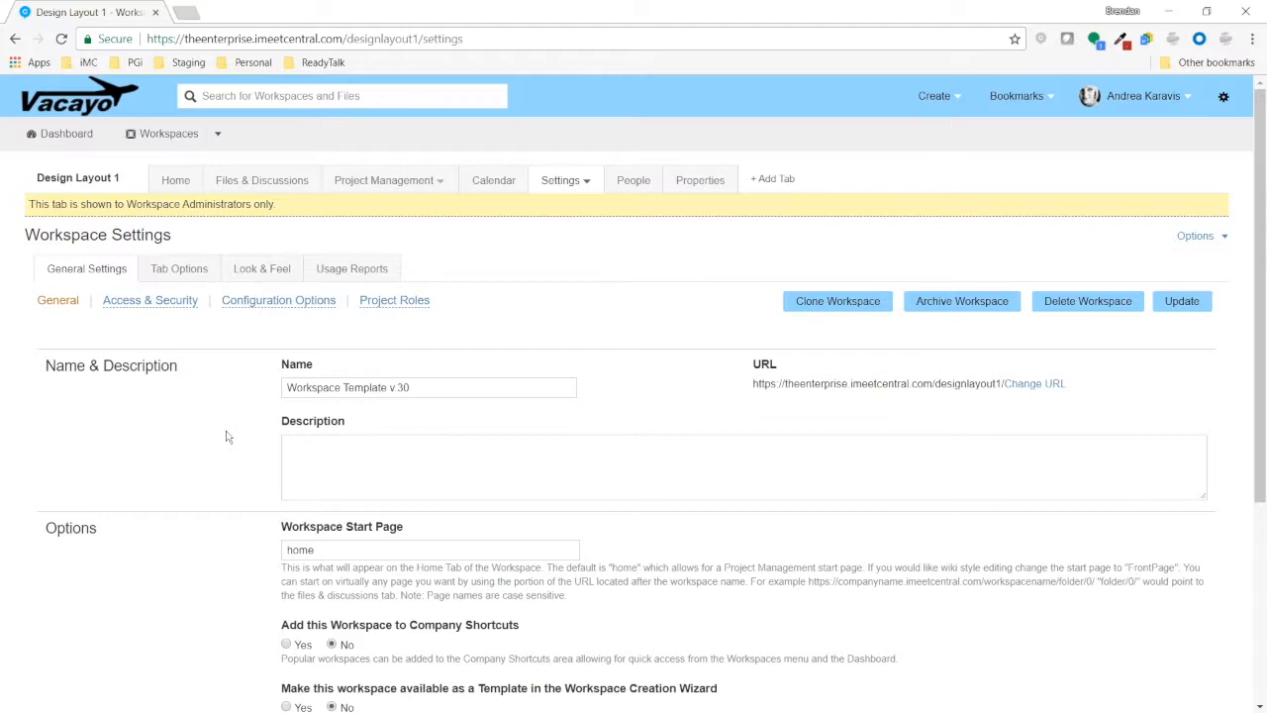
# - Make the workspace available as a template in the Workspace Creation Wizard with the speech bubbles icon, and update the settings
pyautogui.scroll(-3, 227, 437)
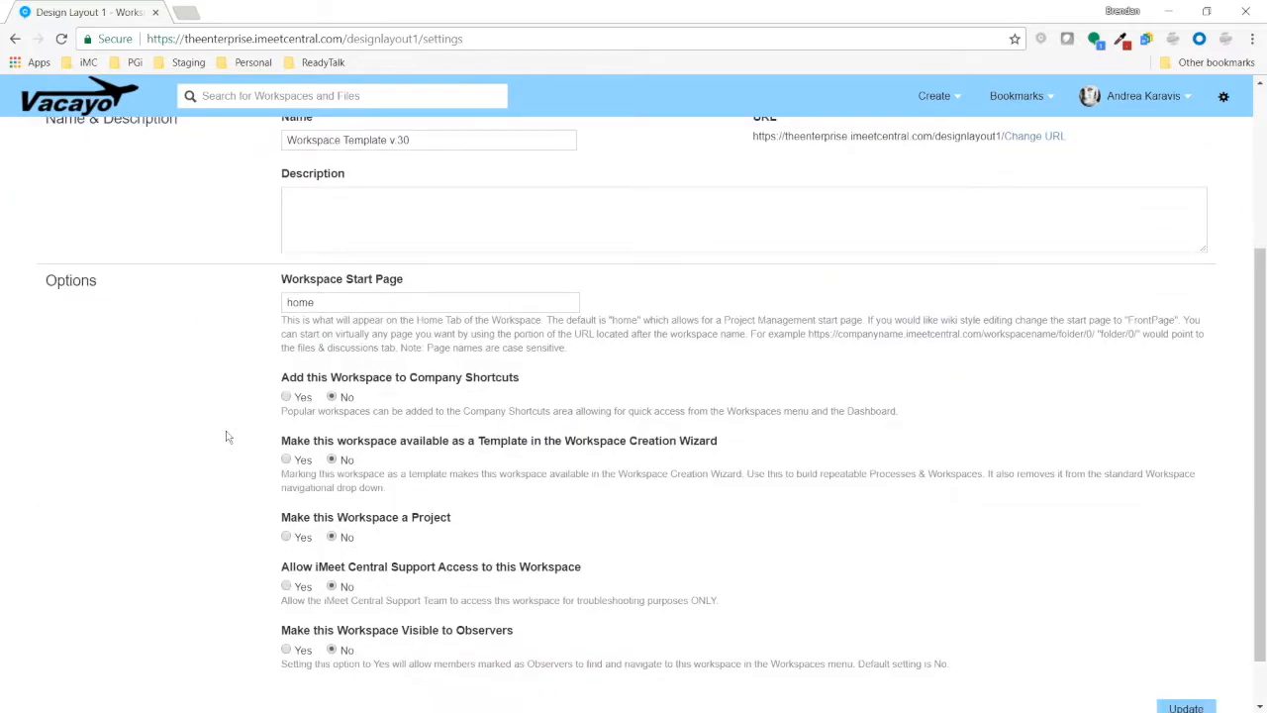
pyautogui.moveTo(514, 461); pyautogui.dragTo(719, 442)
pyautogui.click(203, 452)
pyautogui.click(293, 461)
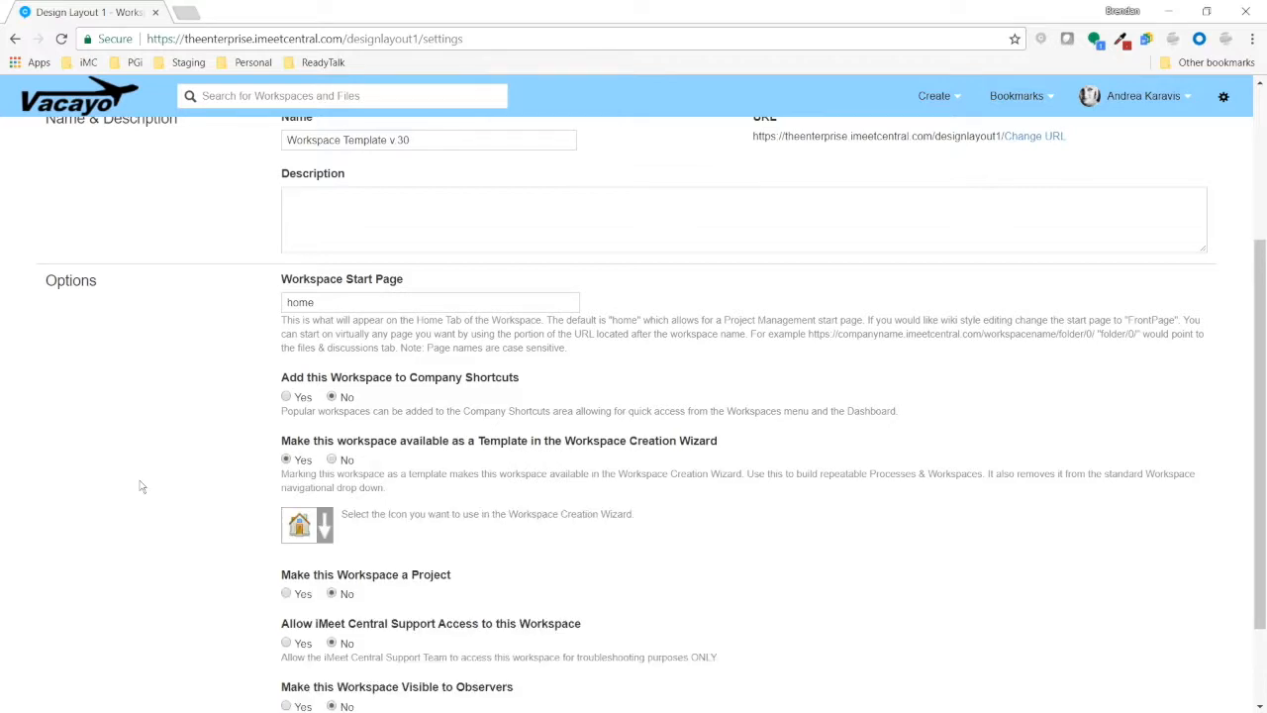
pyautogui.click(324, 525)
pyautogui.scroll(-1, 465, 594)
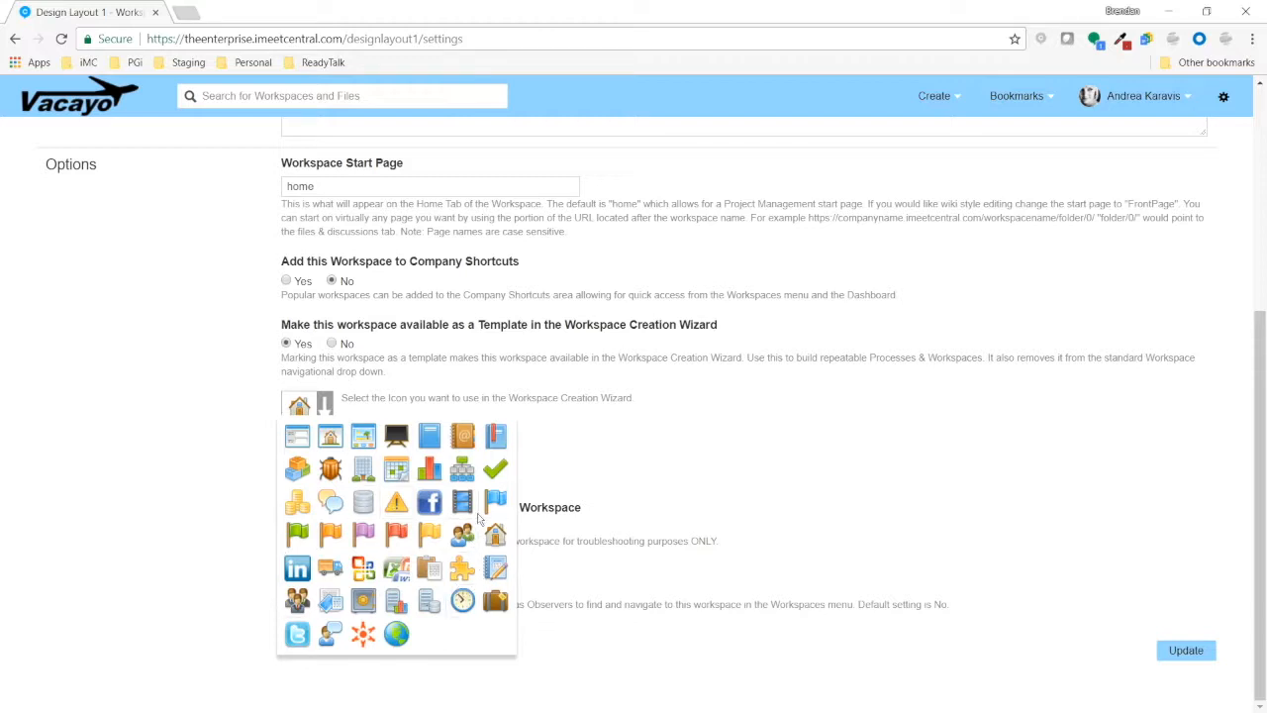
pyautogui.click(333, 505)
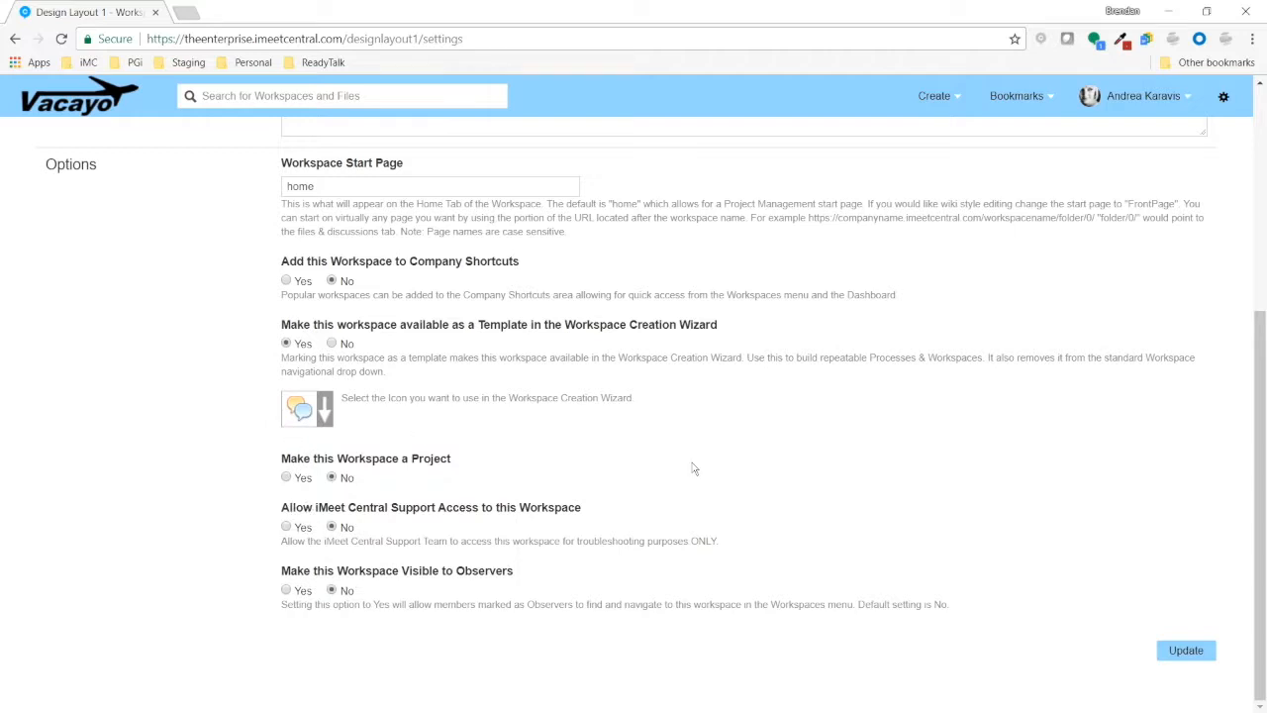
pyautogui.click(1201, 655)
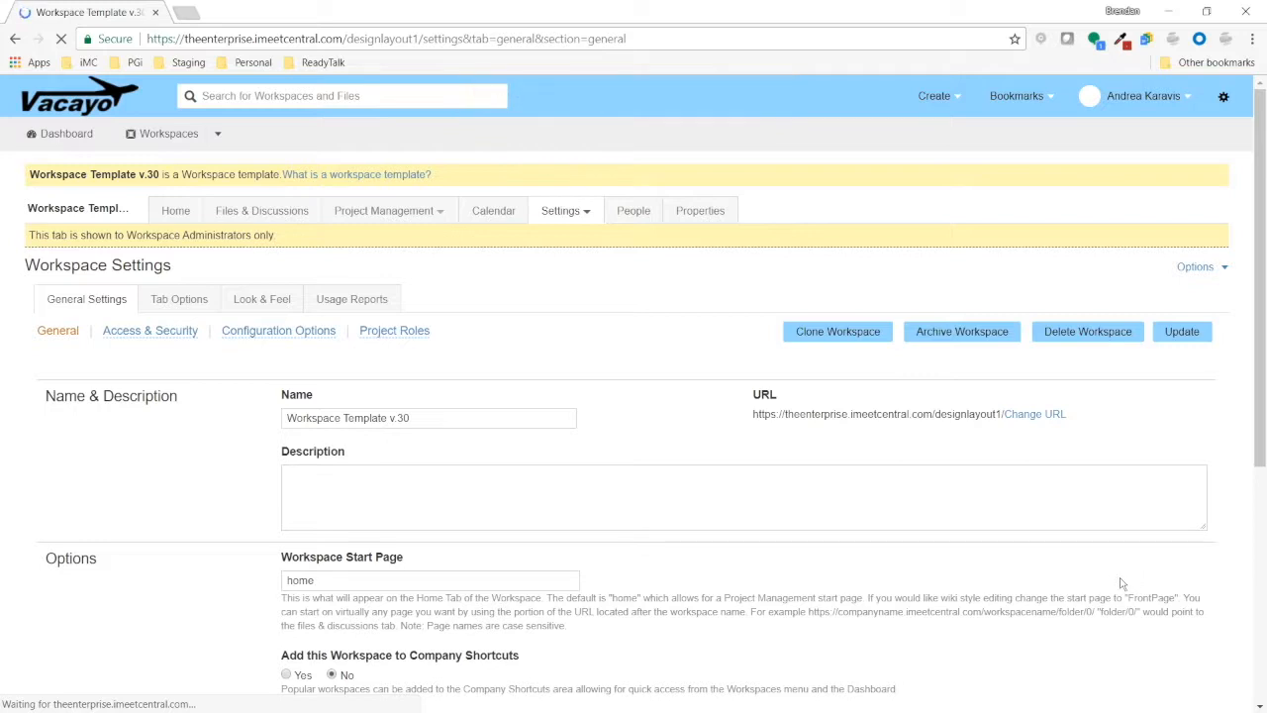
# - Start a new workspace based on Workspace Template v.30 and name it iMCU Template Demonstration
pyautogui.click(958, 93)
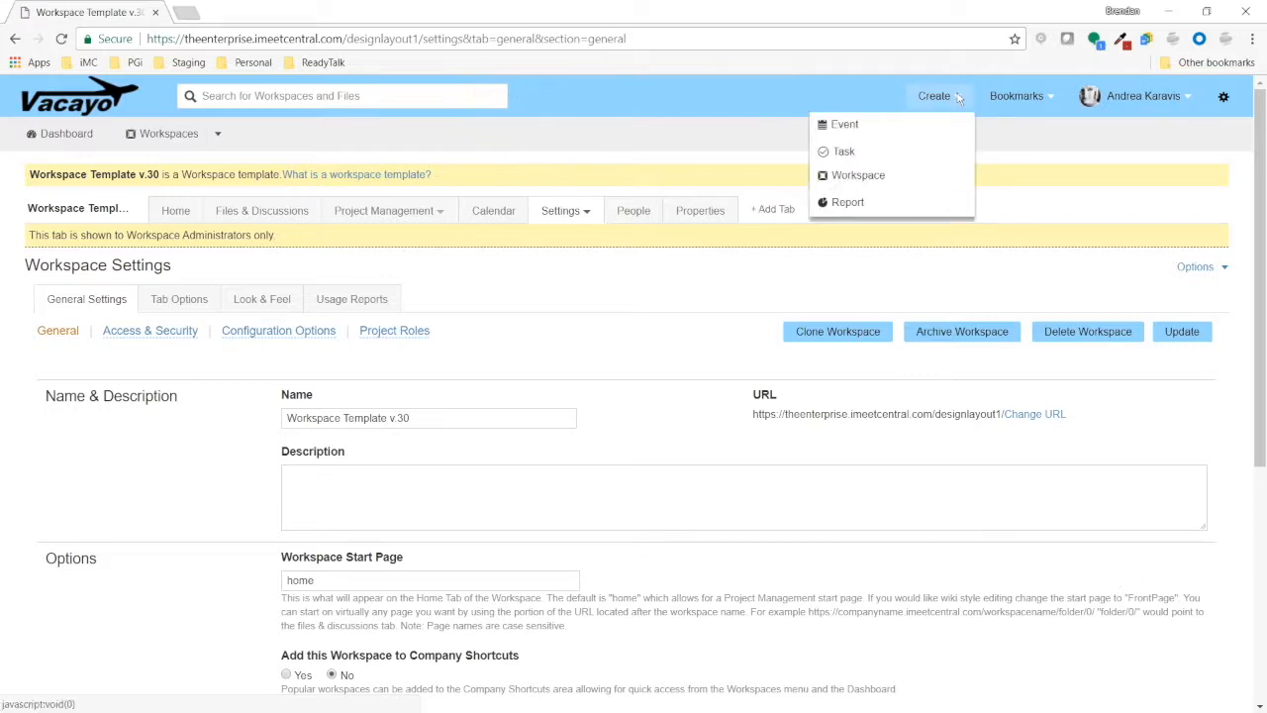
pyautogui.click(859, 175)
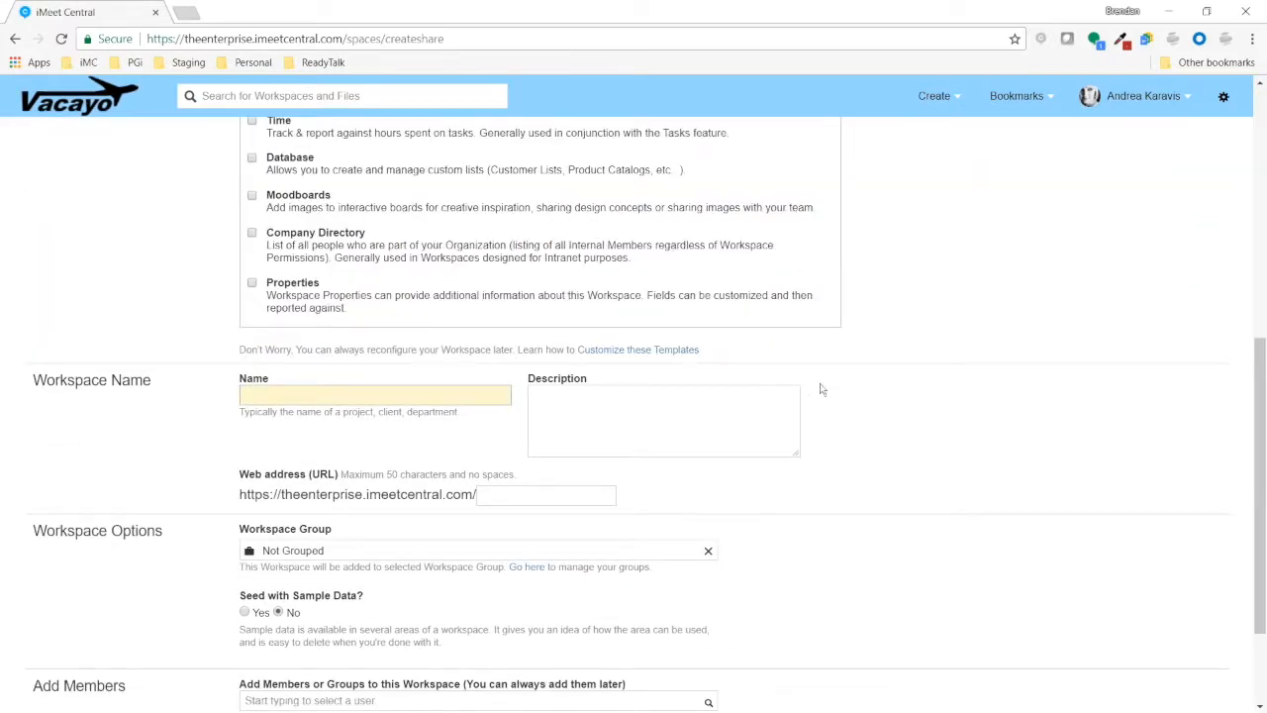
pyautogui.scroll(8, 821, 388)
pyautogui.press('ctrl')
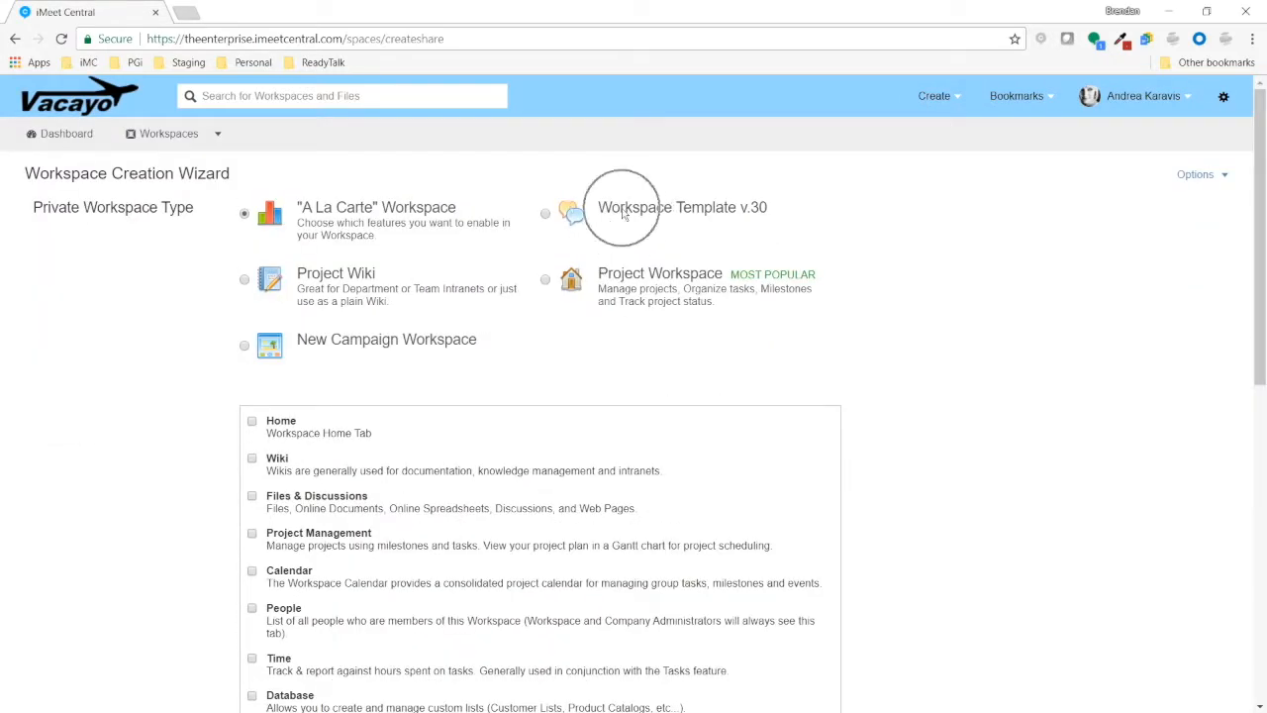
pyautogui.click(545, 215)
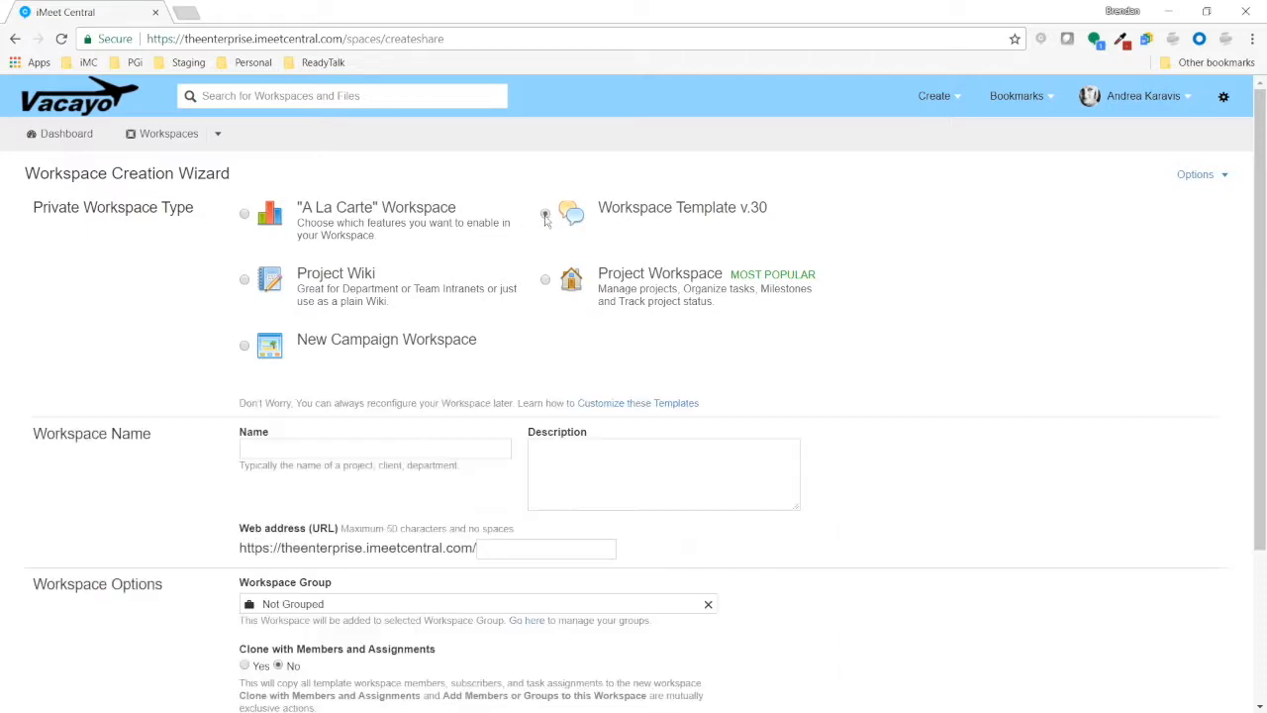
pyautogui.click(303, 450)
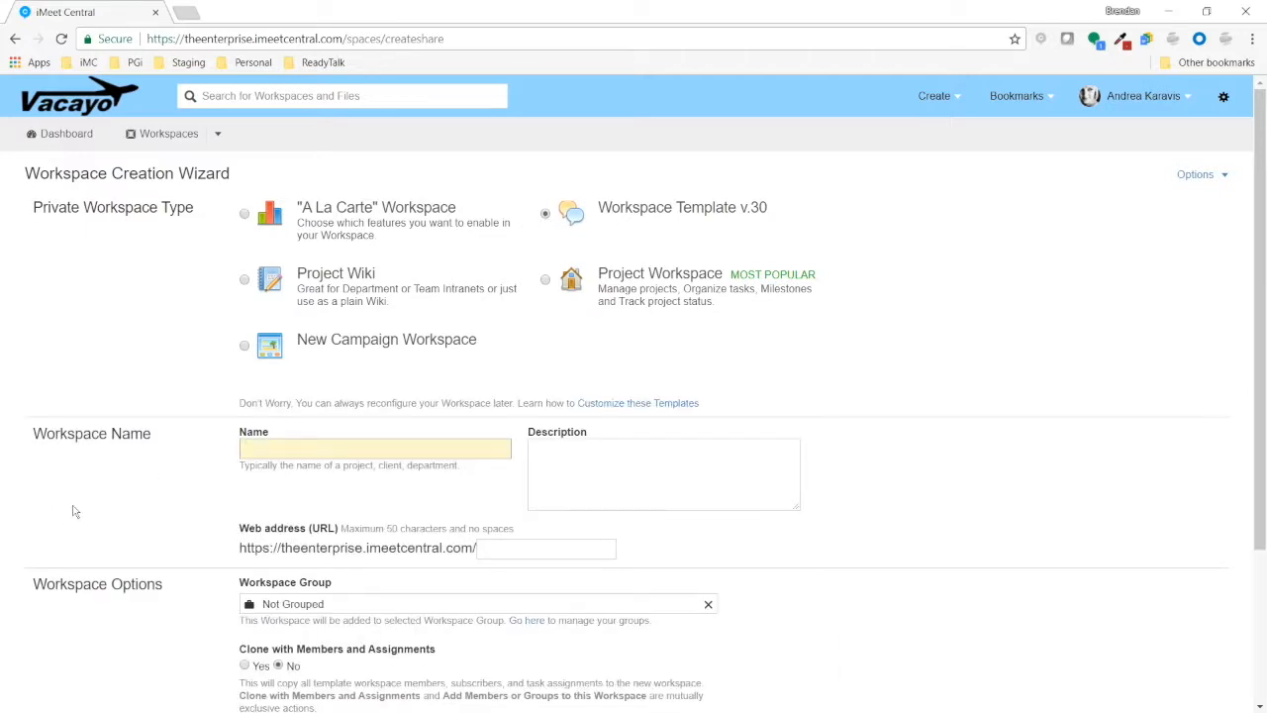
pyautogui.write('iMCU Template Demonstration')
pyautogui.click(33, 554)
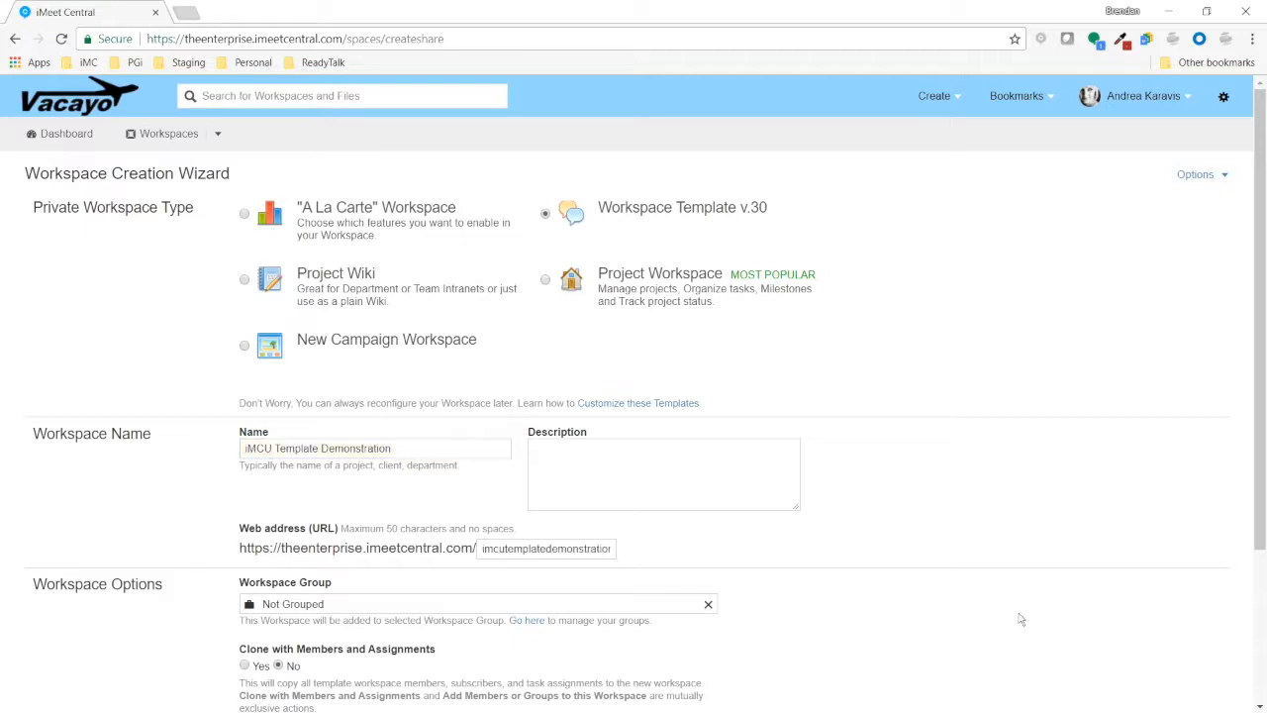
# - Assign the new workspace to the CD University workspace group and create it
pyautogui.click(705, 610)
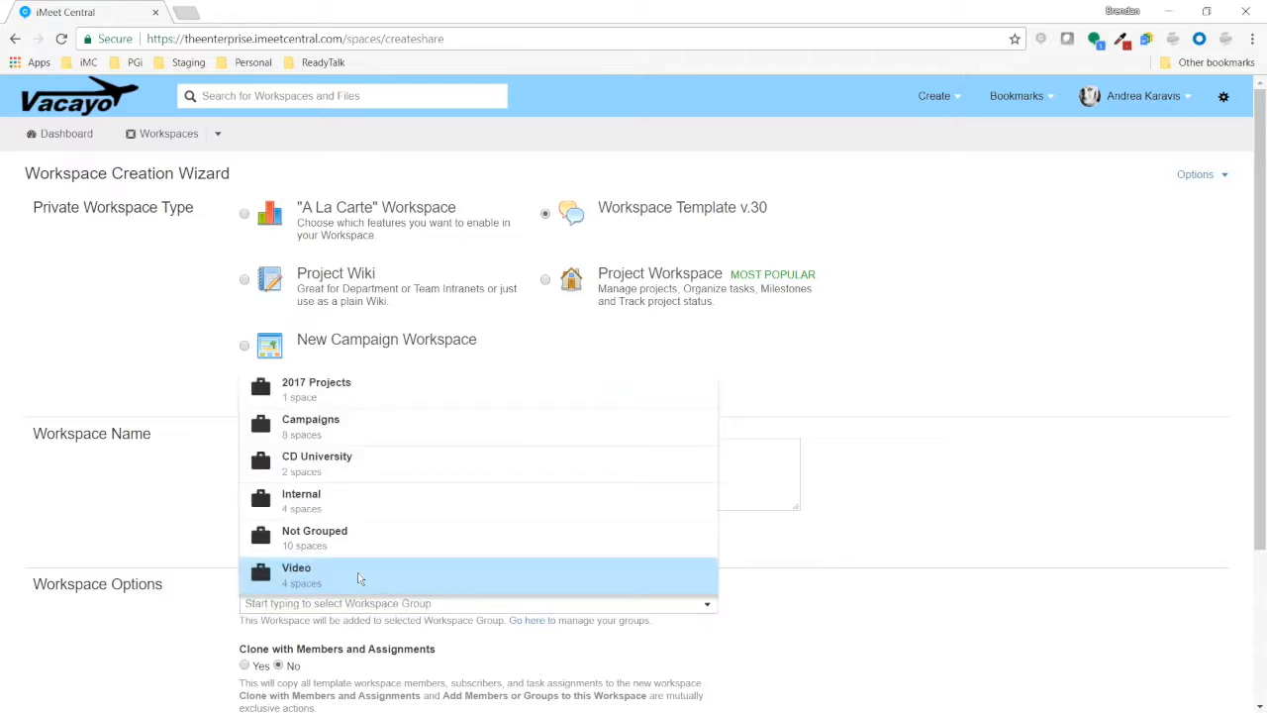
pyautogui.click(354, 461)
pyautogui.scroll(-3, 884, 540)
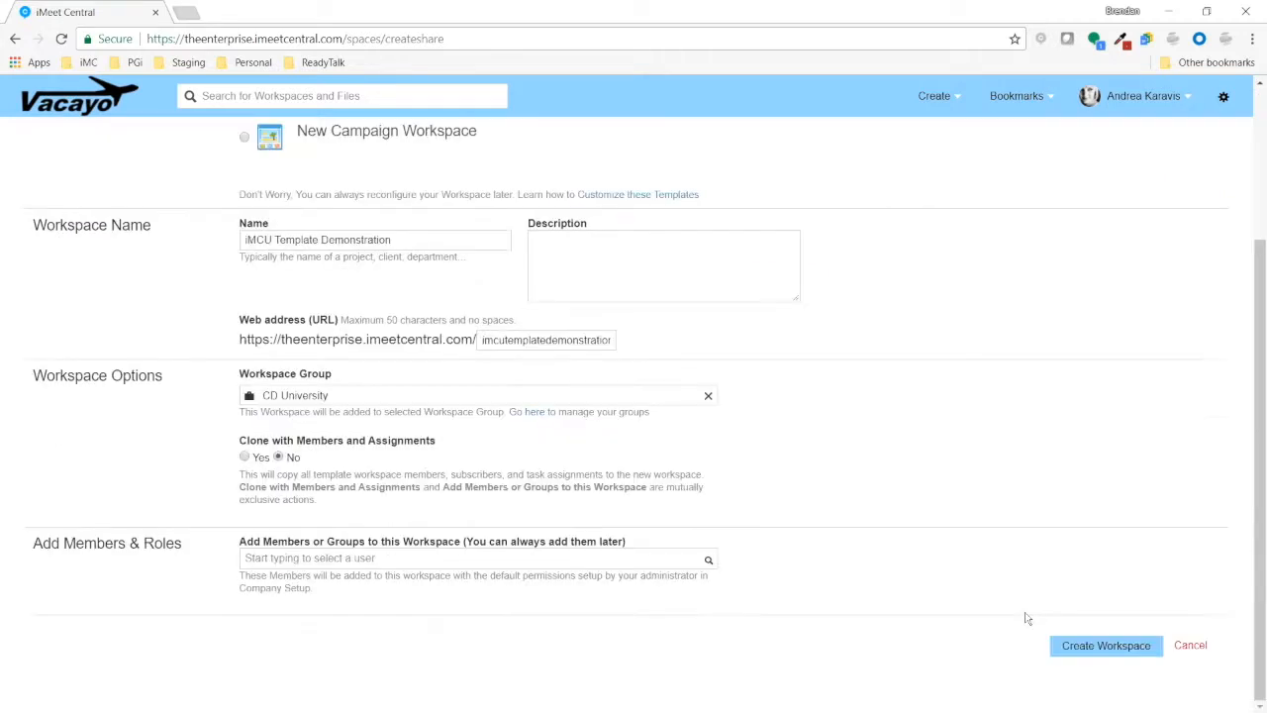
pyautogui.click(1095, 652)
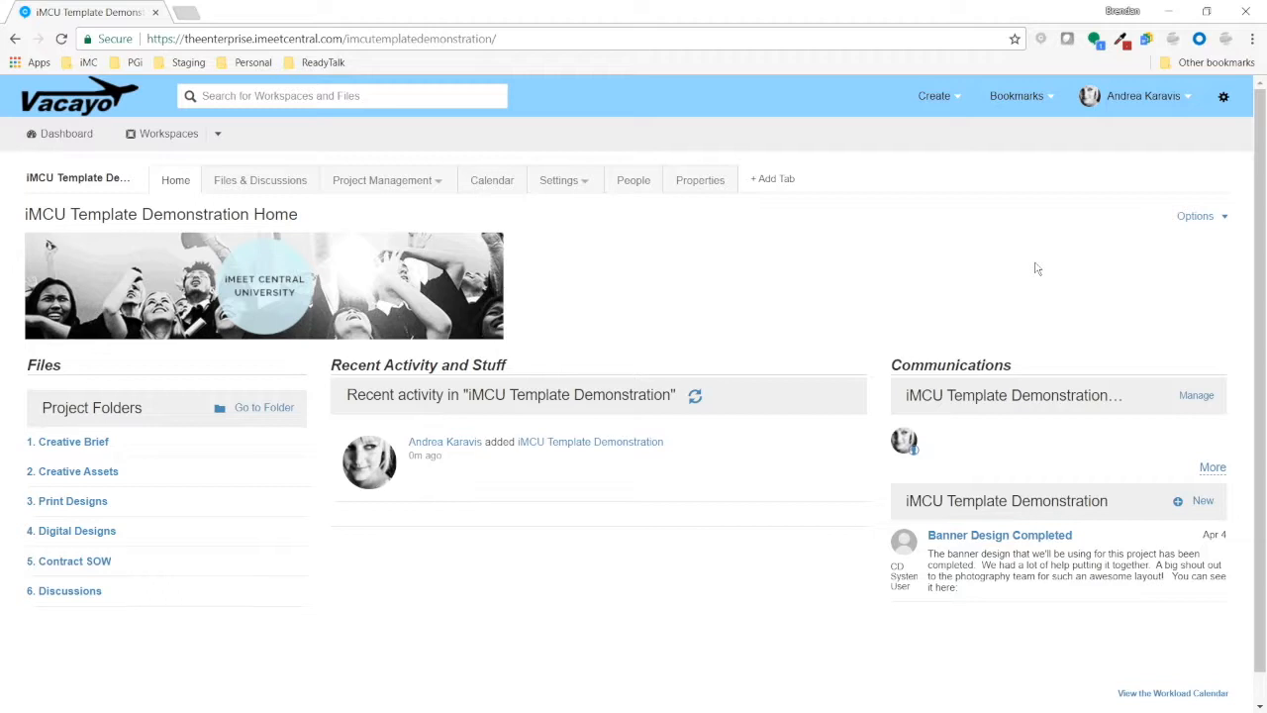
# - Open Workspace Template v.30 for editing from the company's workspace templates
pyautogui.click(1223, 99)
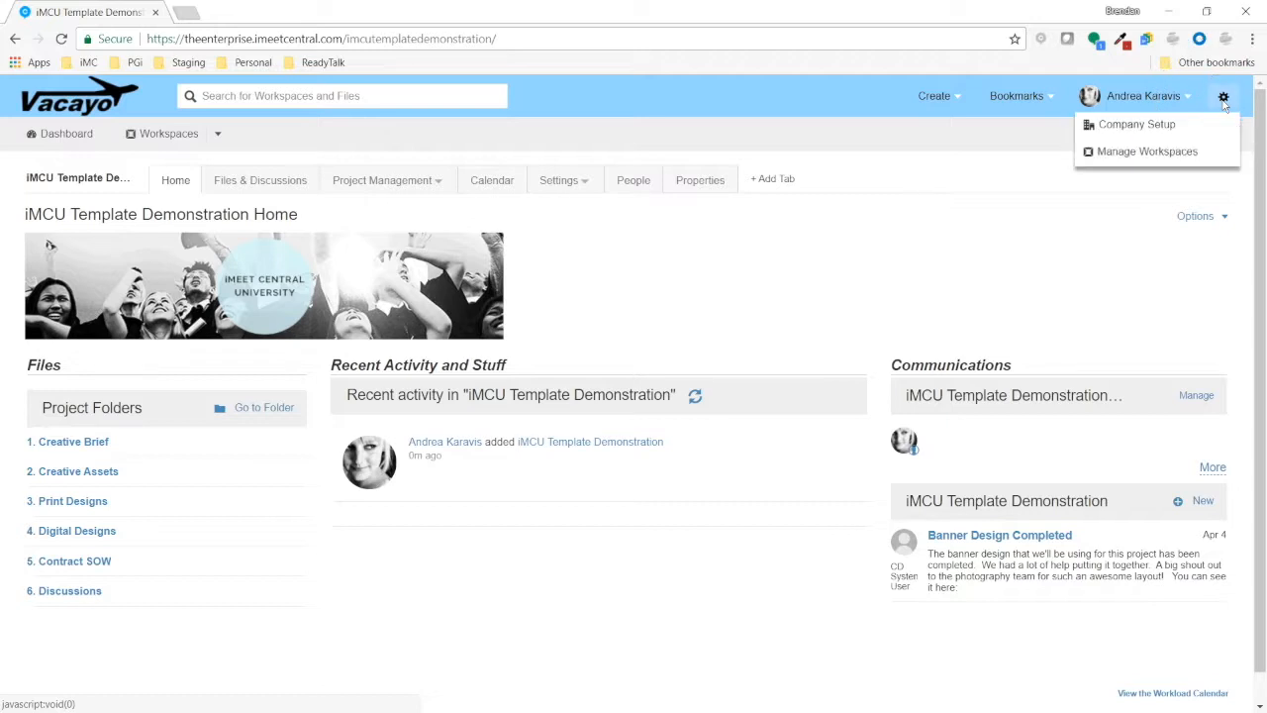
pyautogui.click(1135, 126)
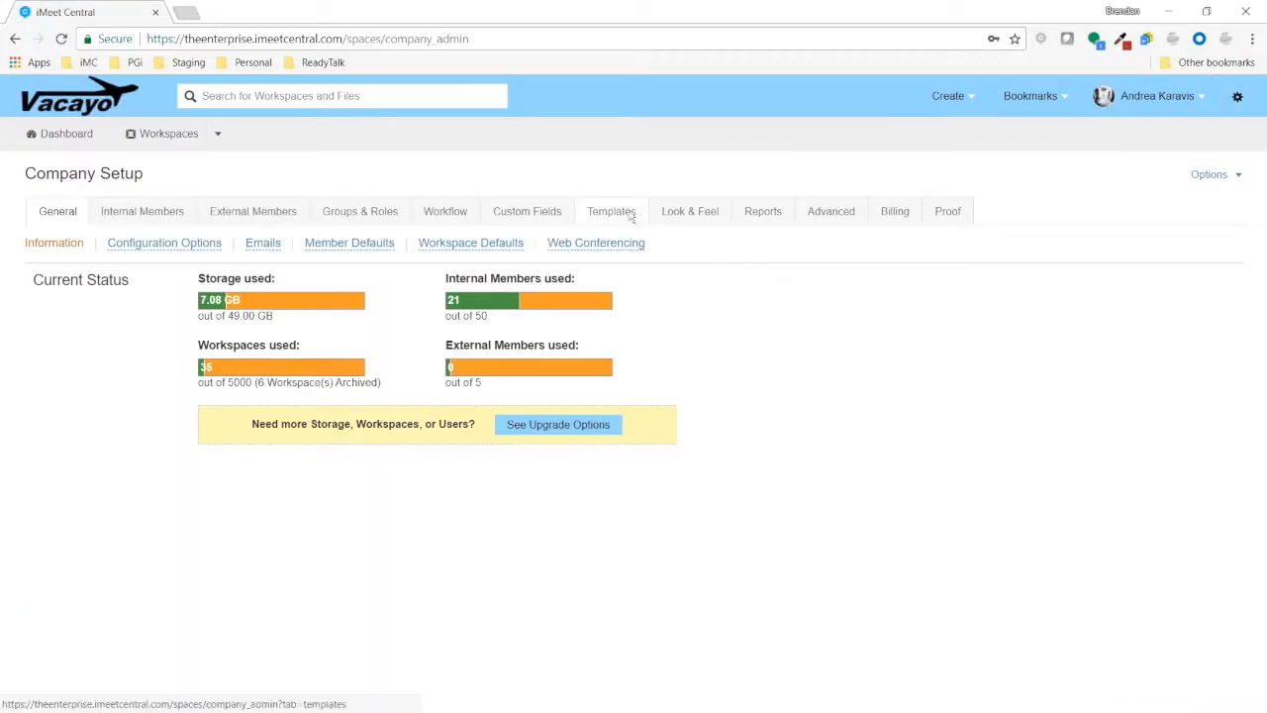
pyautogui.click(631, 215)
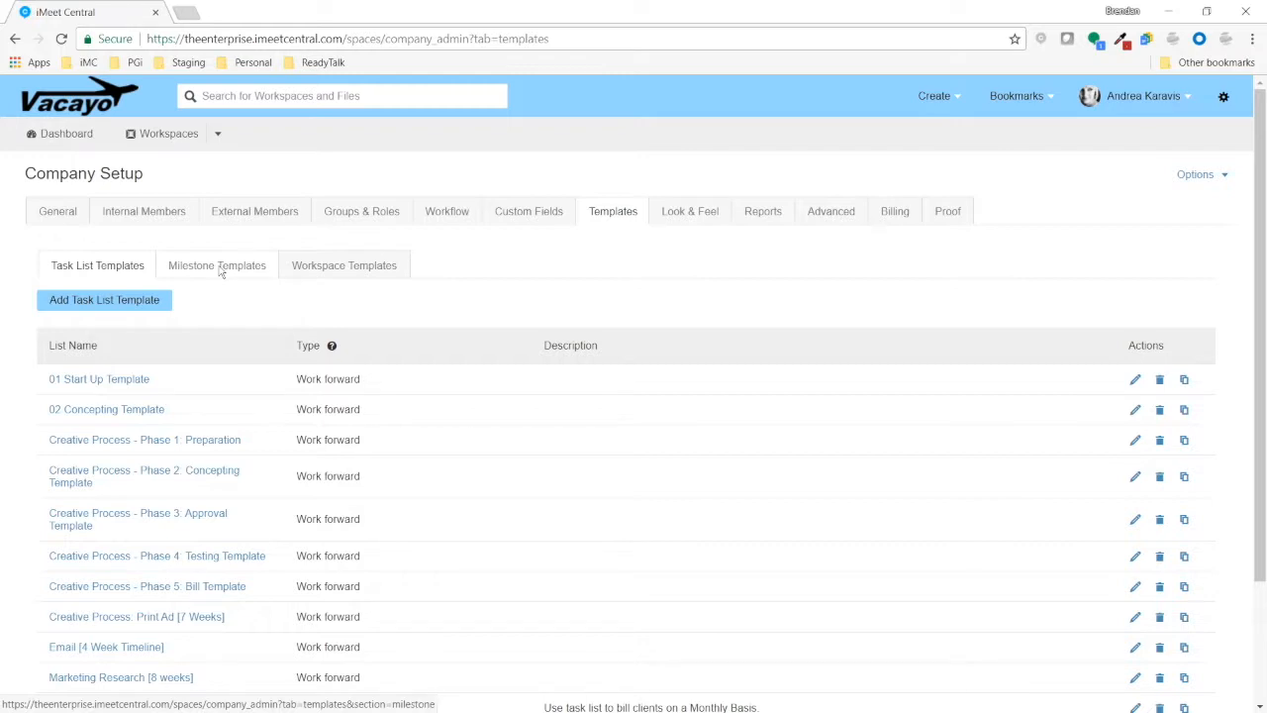
pyautogui.click(378, 266)
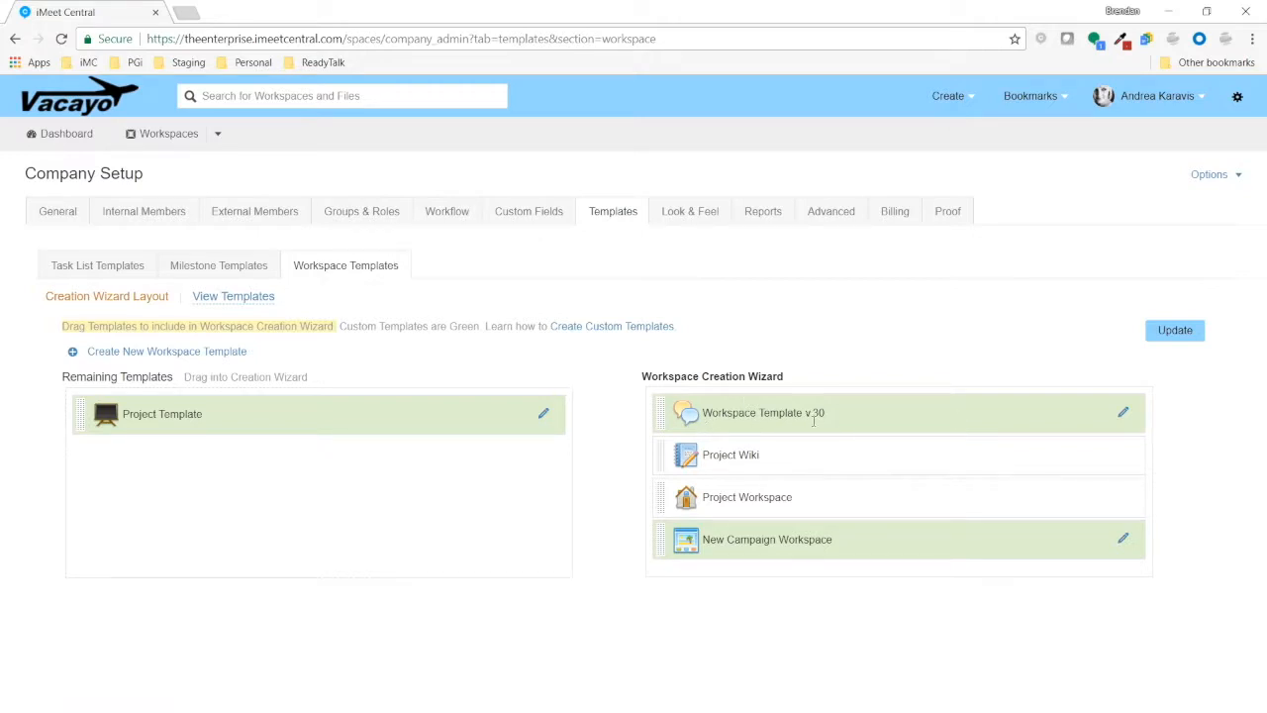
pyautogui.click(1121, 412)
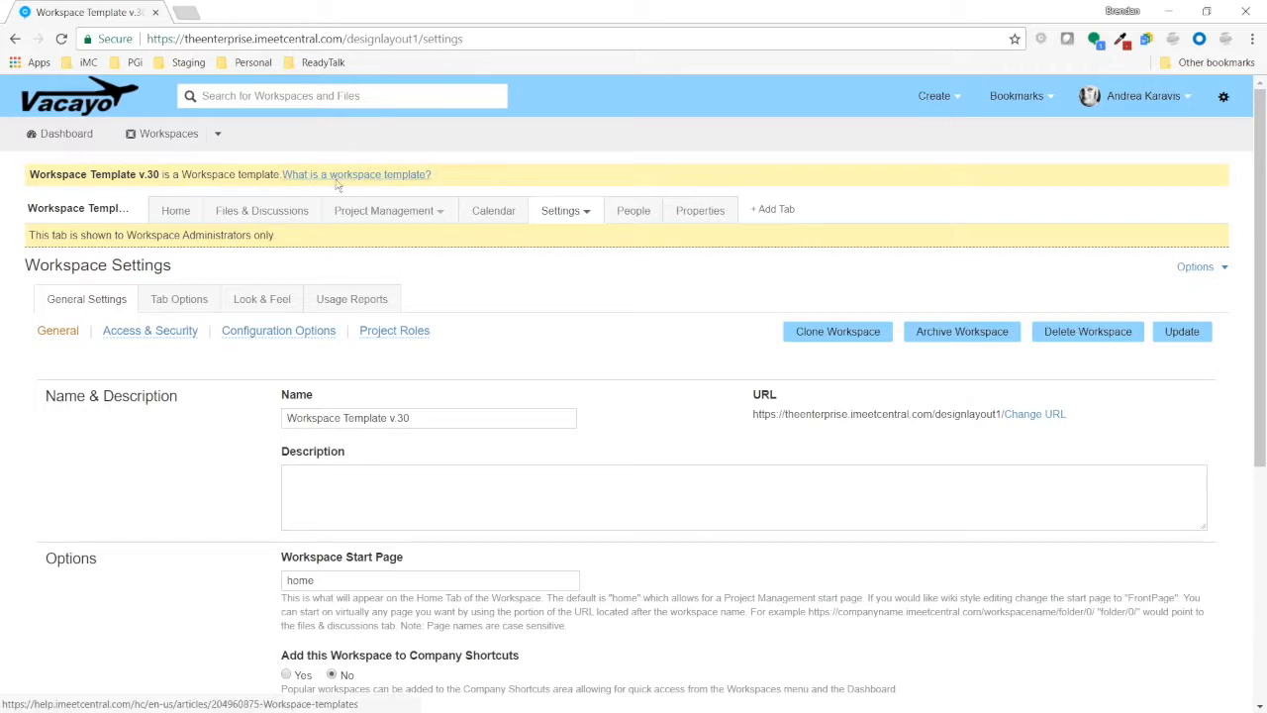
# - Trash all files and discussions in Workspace Template v.30 and permanently empty the template's trash
pyautogui.click(190, 216)
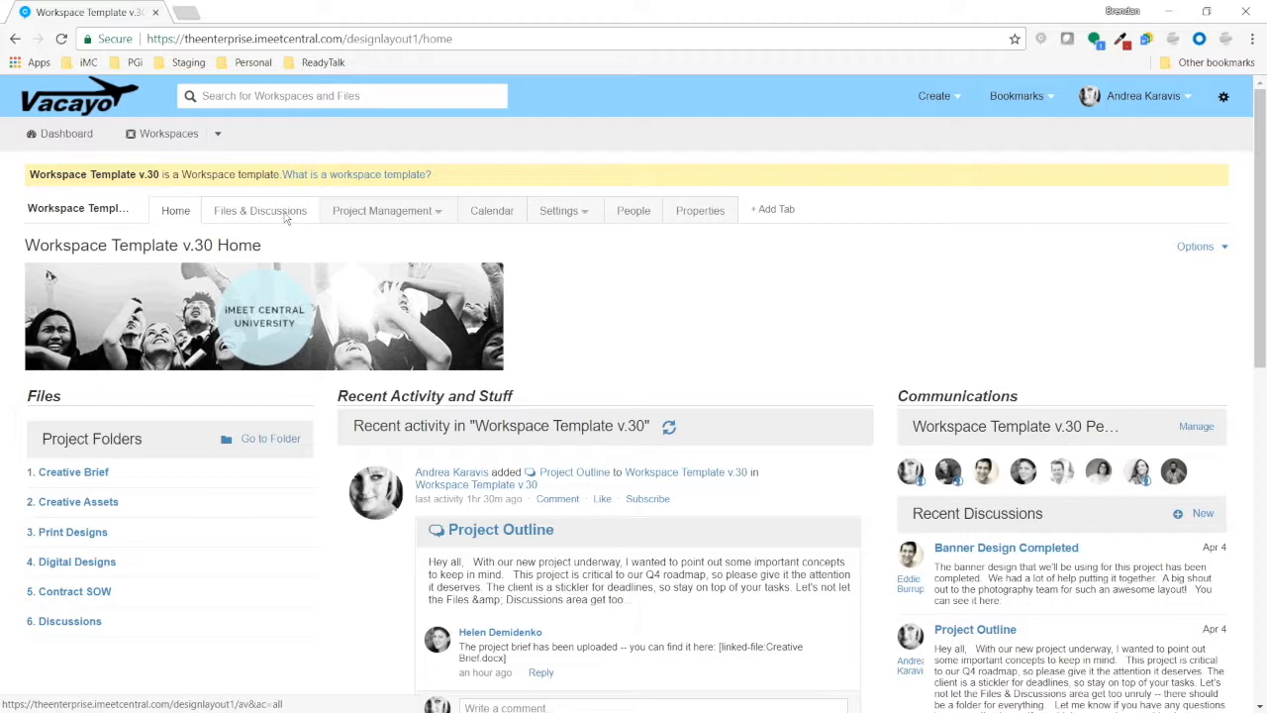
pyautogui.click(285, 216)
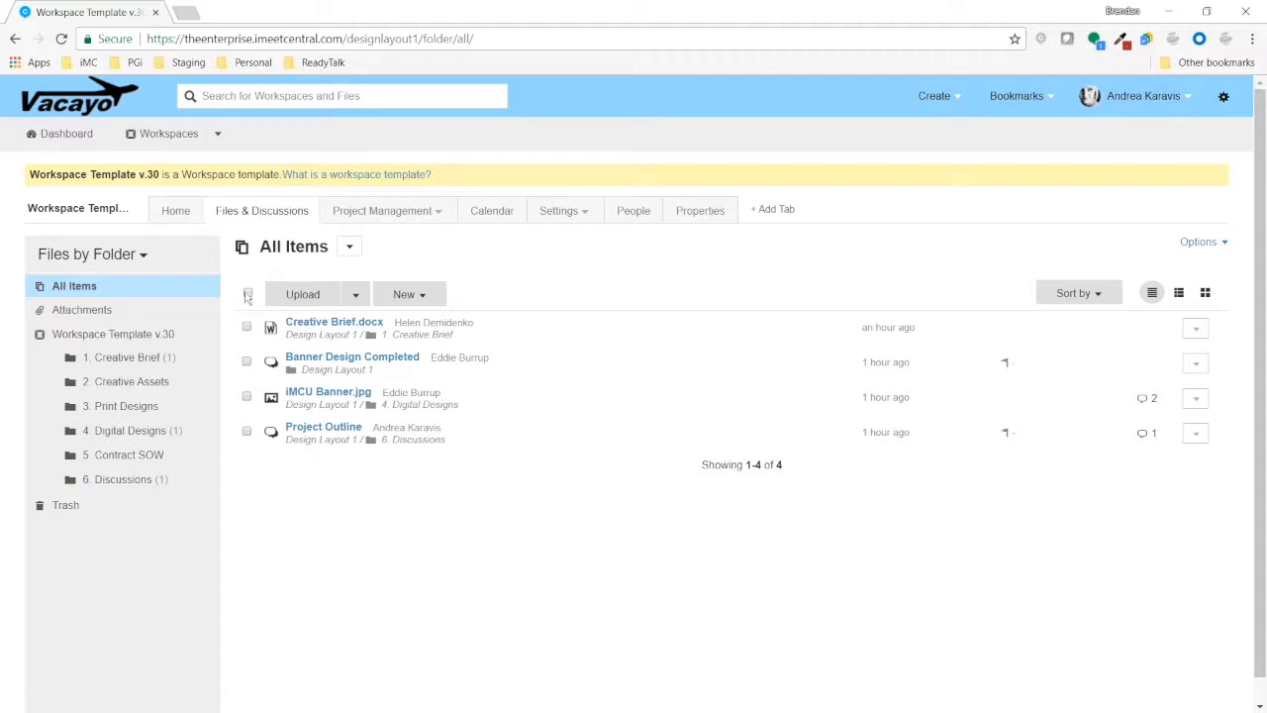
pyautogui.click(248, 294)
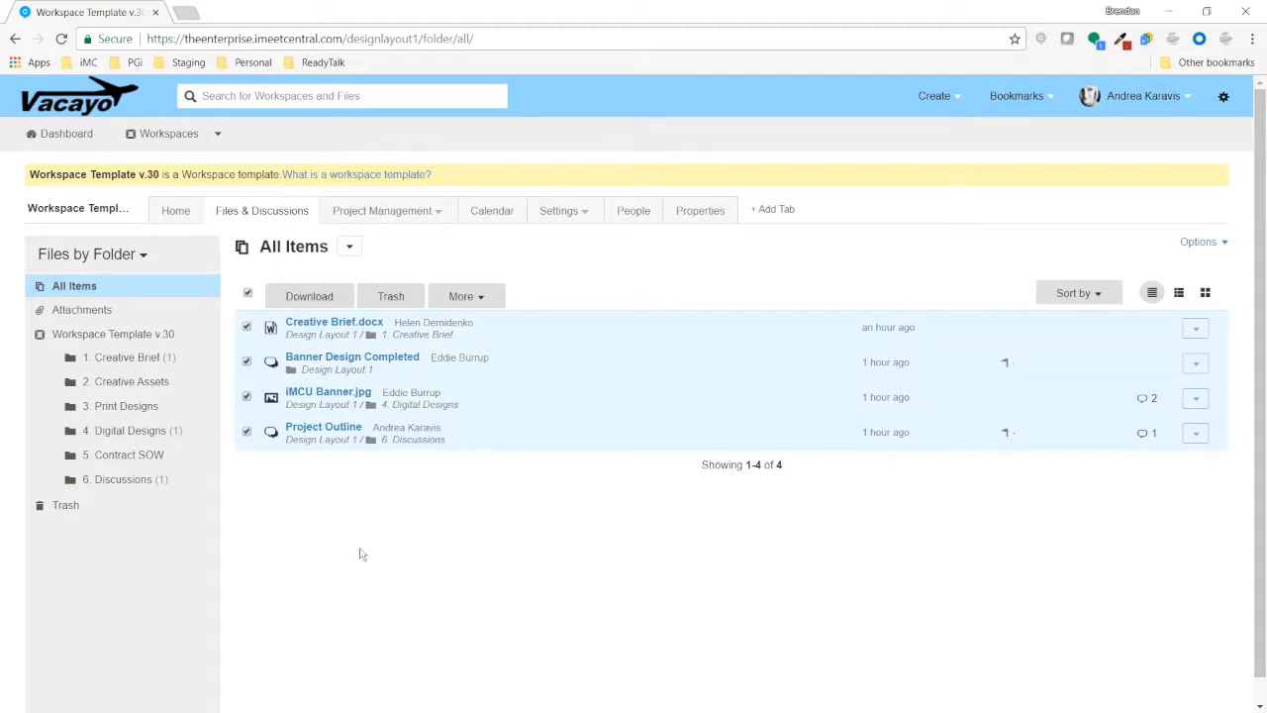
pyautogui.click(390, 296)
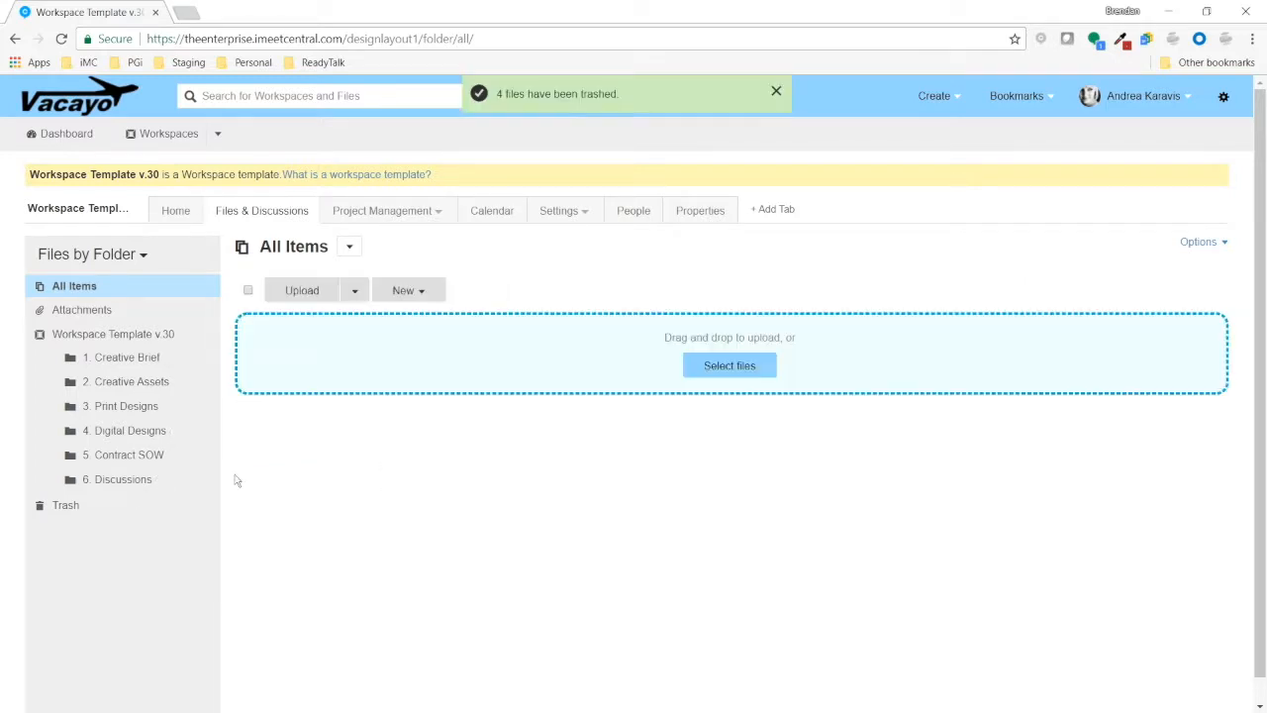
pyautogui.click(70, 507)
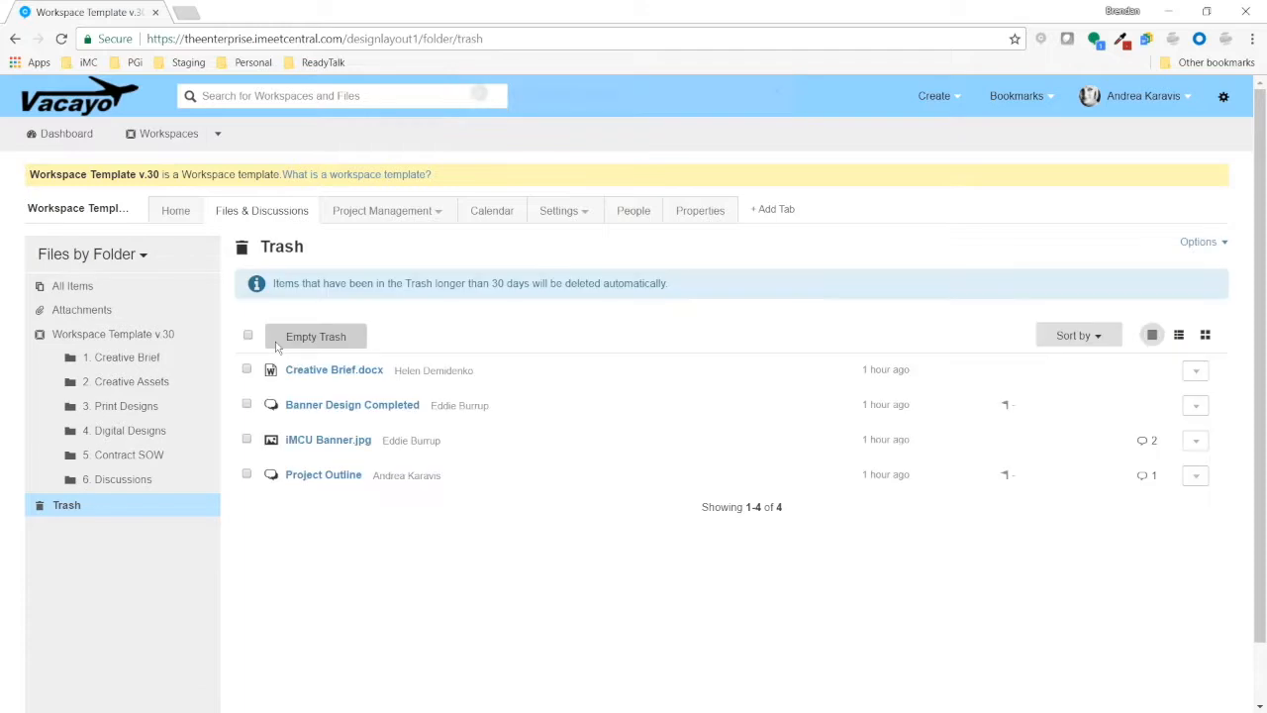
pyautogui.click(280, 344)
pyautogui.click(592, 433)
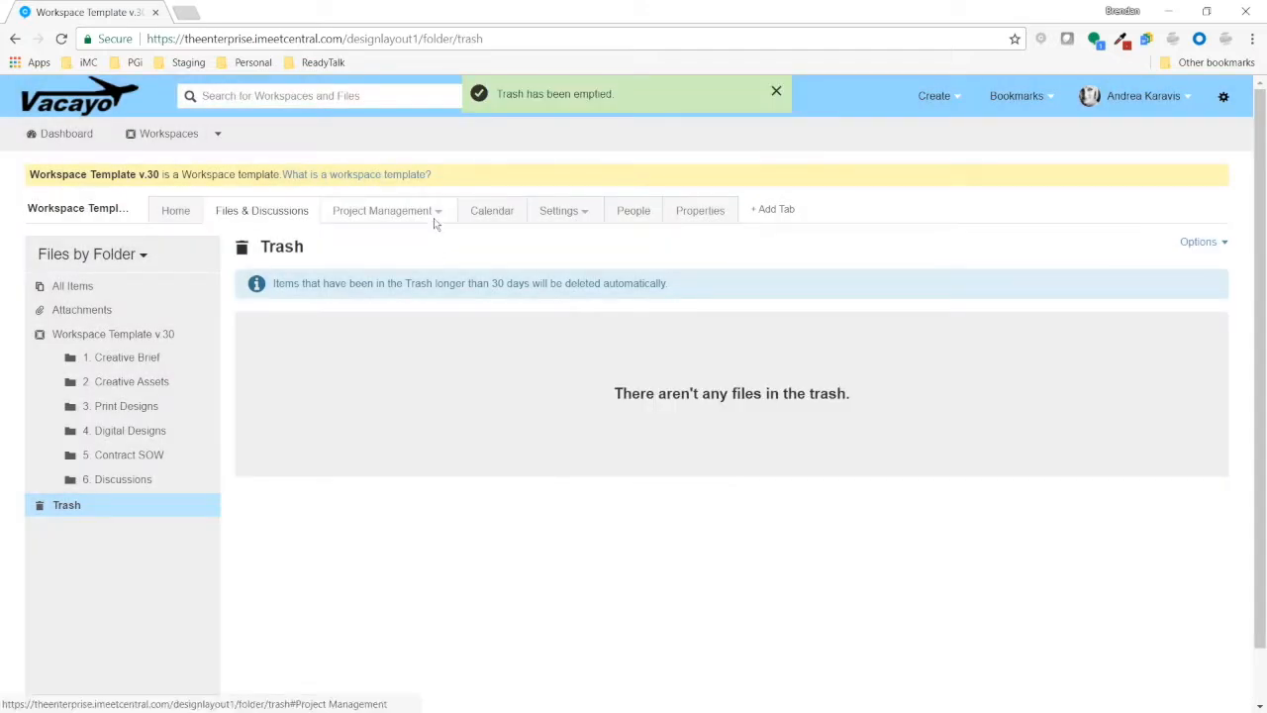
# - Delete all tasks from the template's Inbox task list and return to its Files & Discussions
pyautogui.click(433, 216)
pyautogui.click(436, 264)
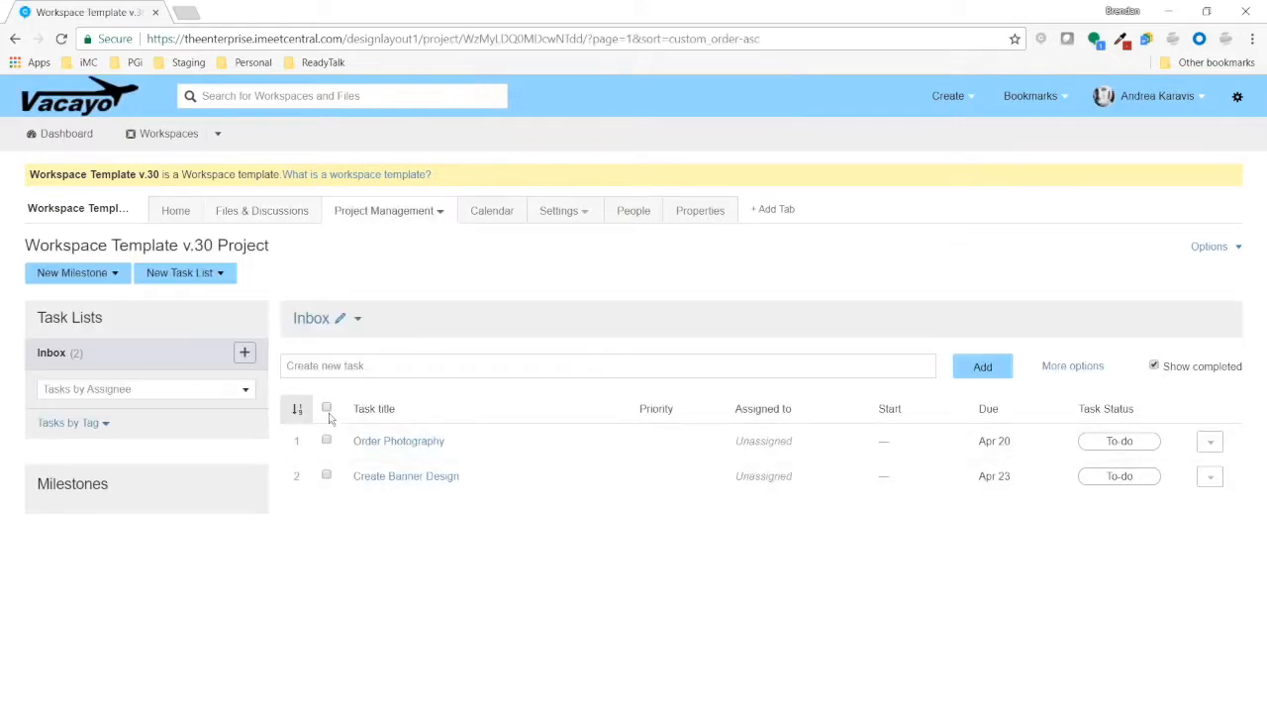
pyautogui.click(327, 408)
pyautogui.click(574, 373)
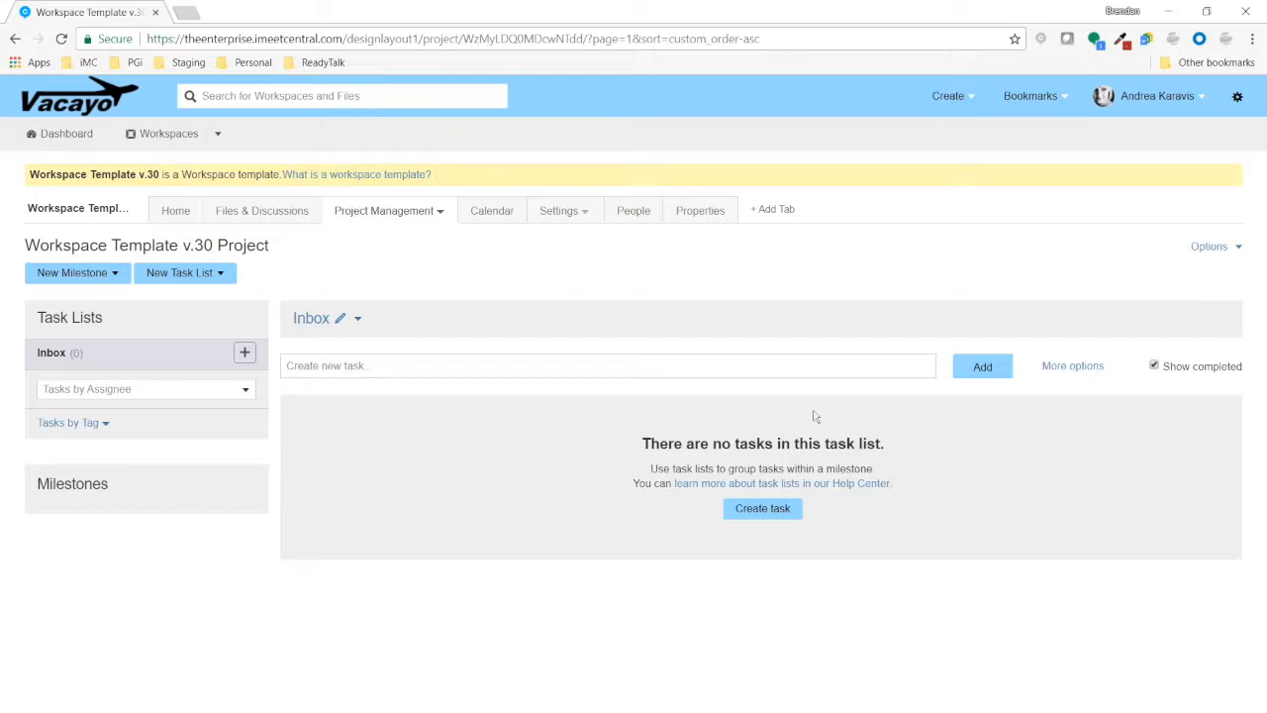
pyautogui.click(260, 210)
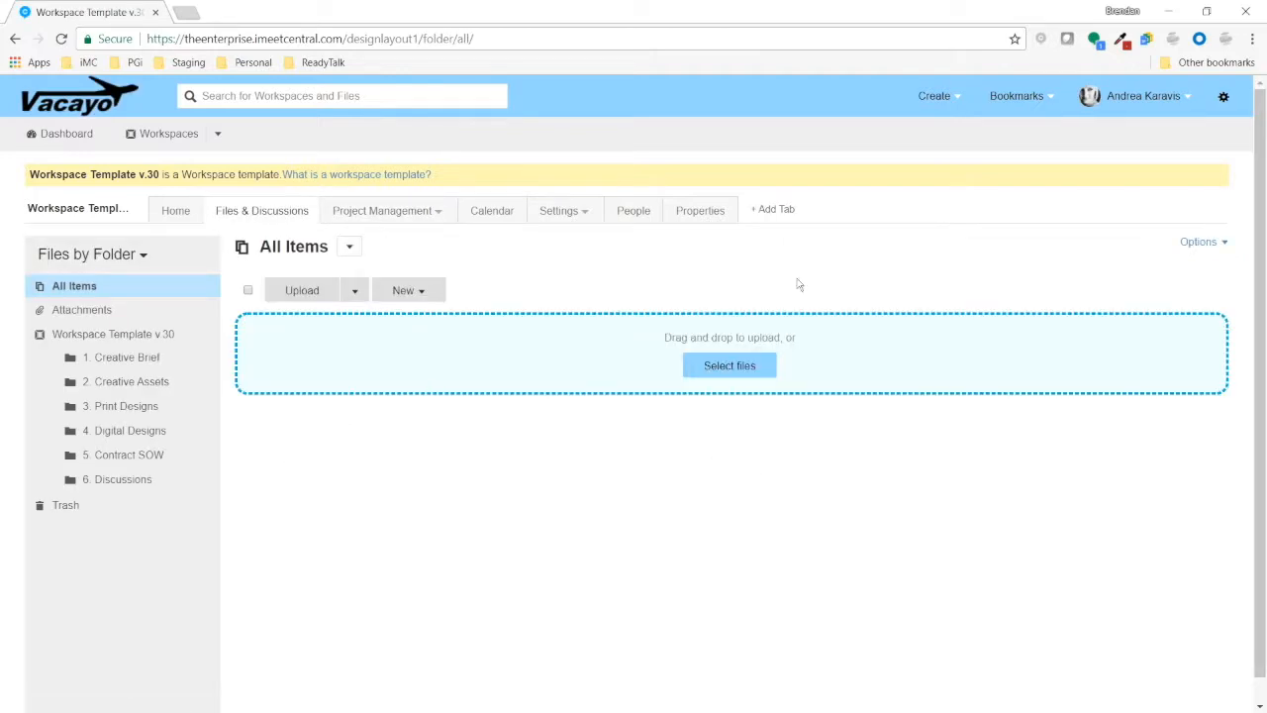
# - Start a new workspace based on Workspace Template v.30 and name it iMCU Template Demo 2
pyautogui.click(956, 98)
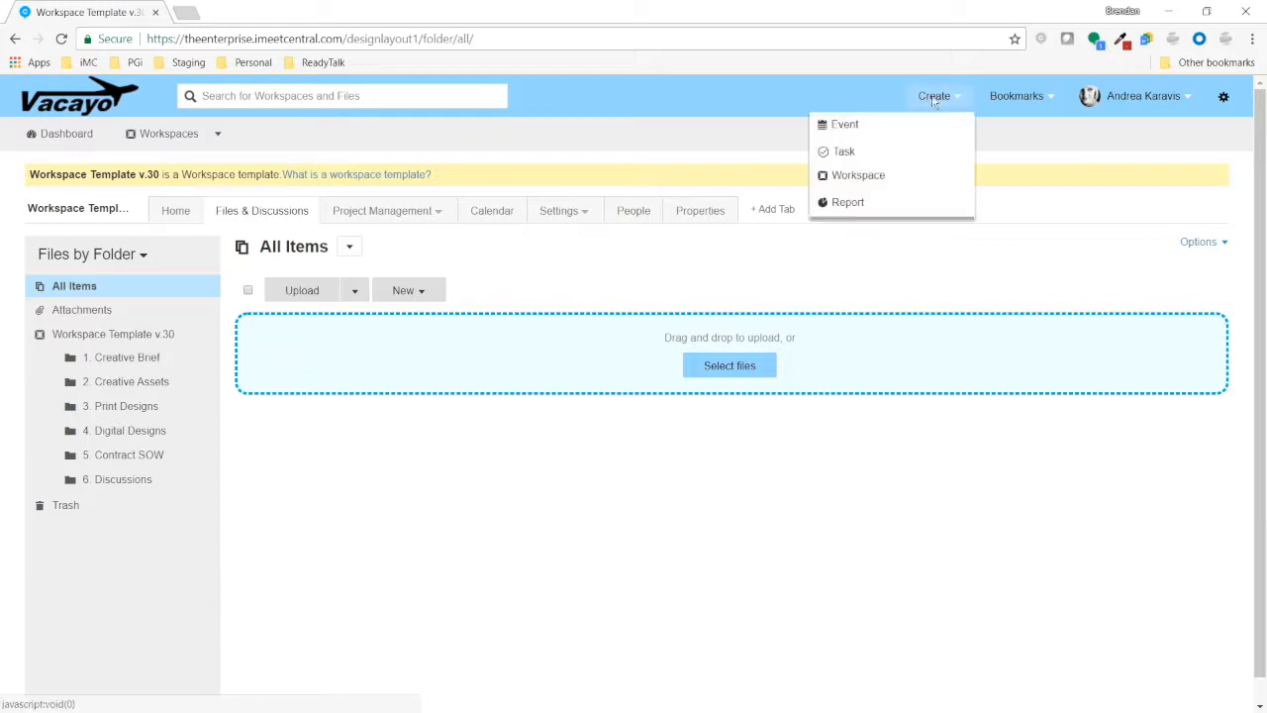
pyautogui.click(888, 178)
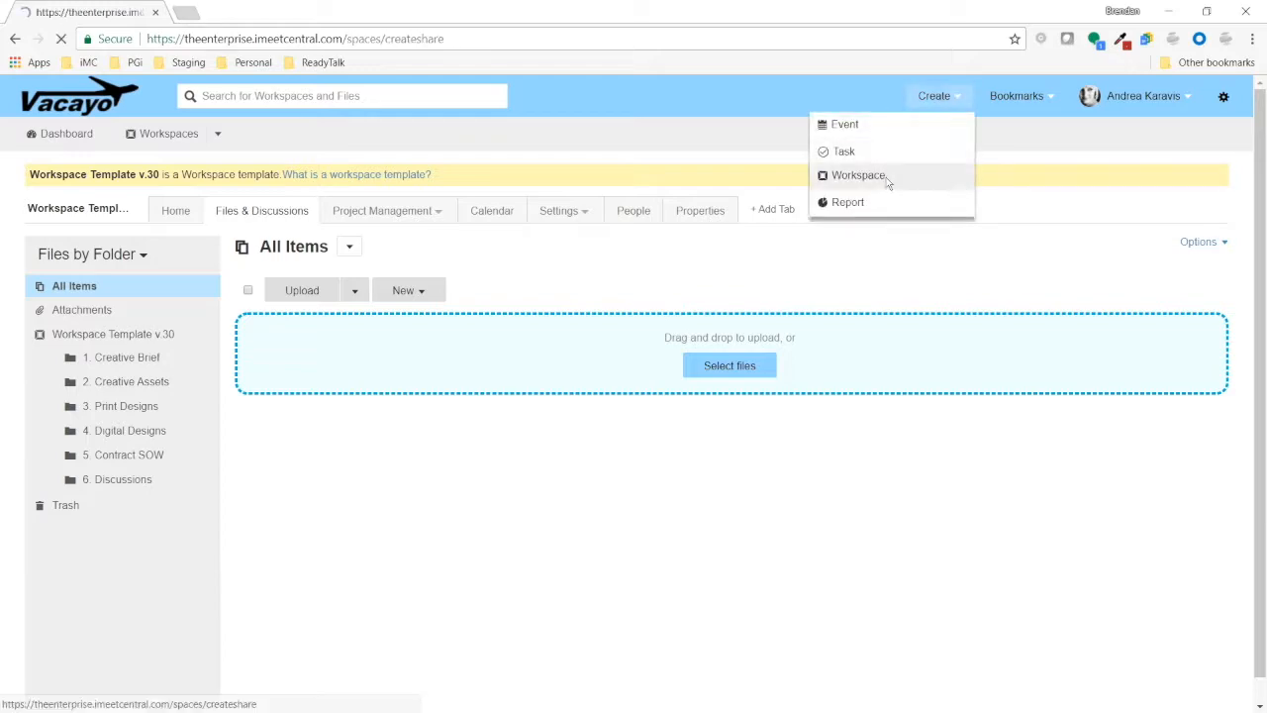
pyautogui.scroll(5, 620, 199)
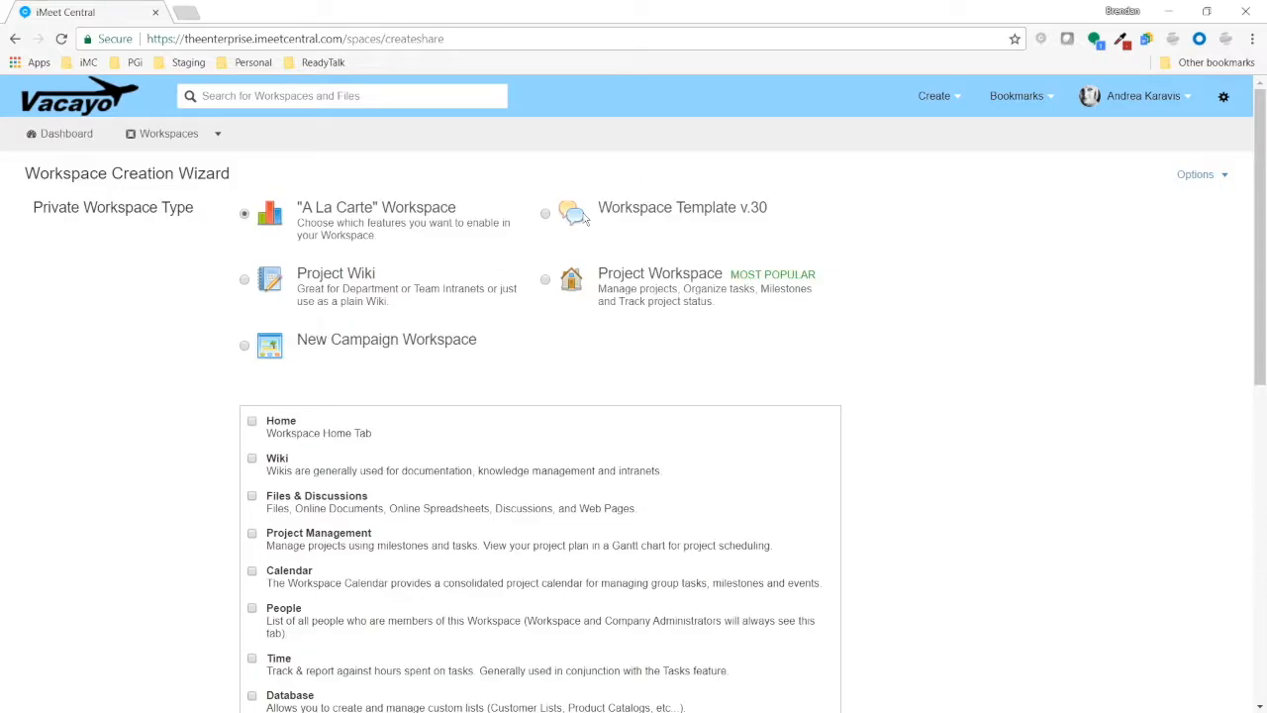
pyautogui.click(584, 217)
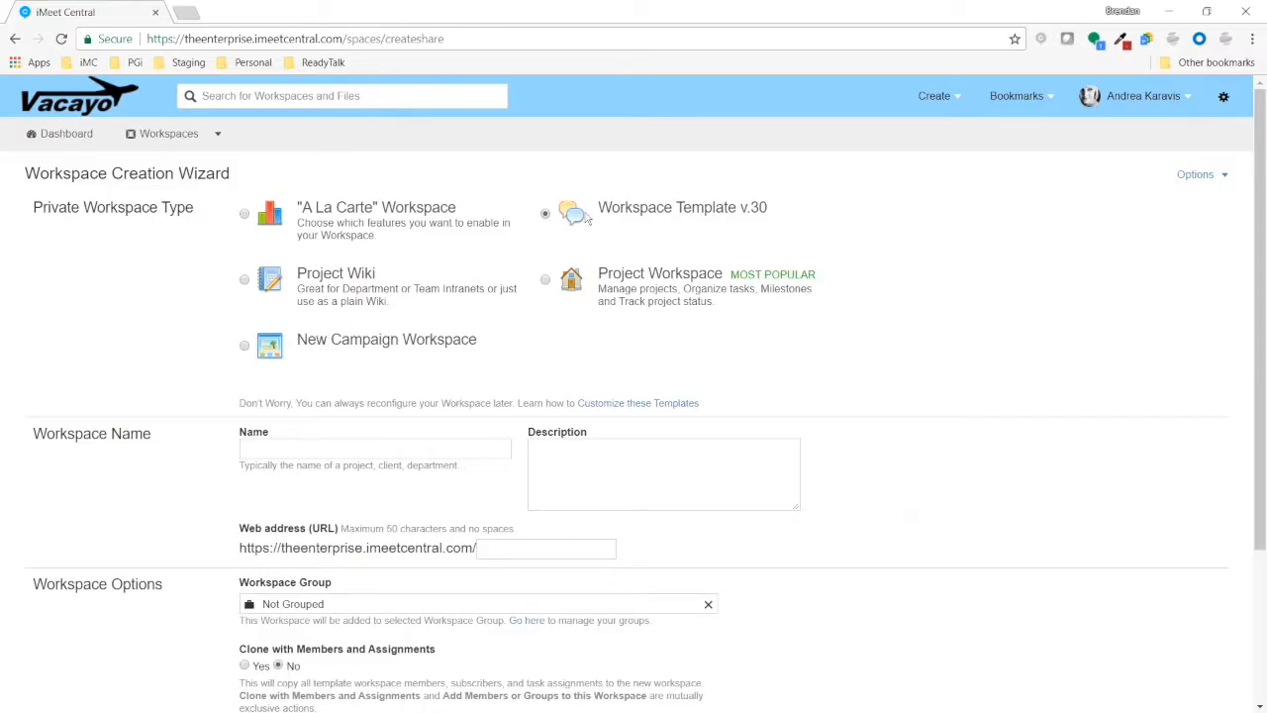
pyautogui.scroll(-3, 584, 217)
pyautogui.click(373, 238)
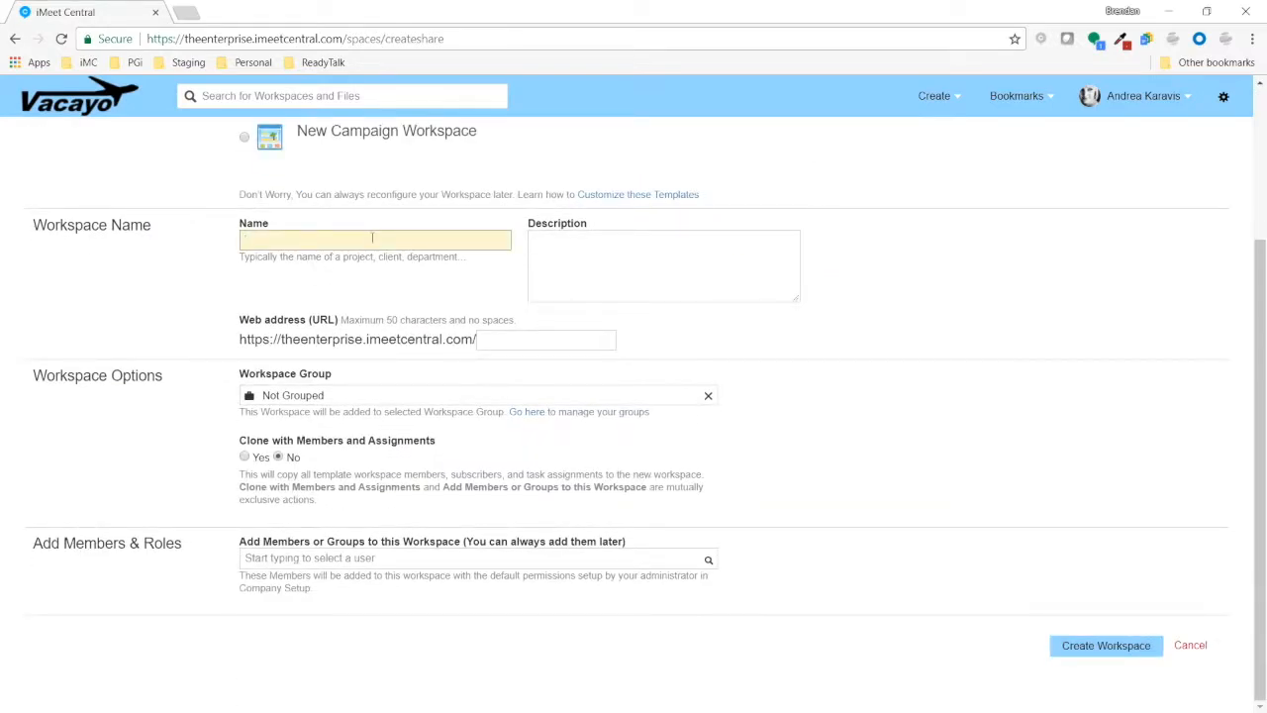
pyautogui.write('iMCU Template Demo 2')
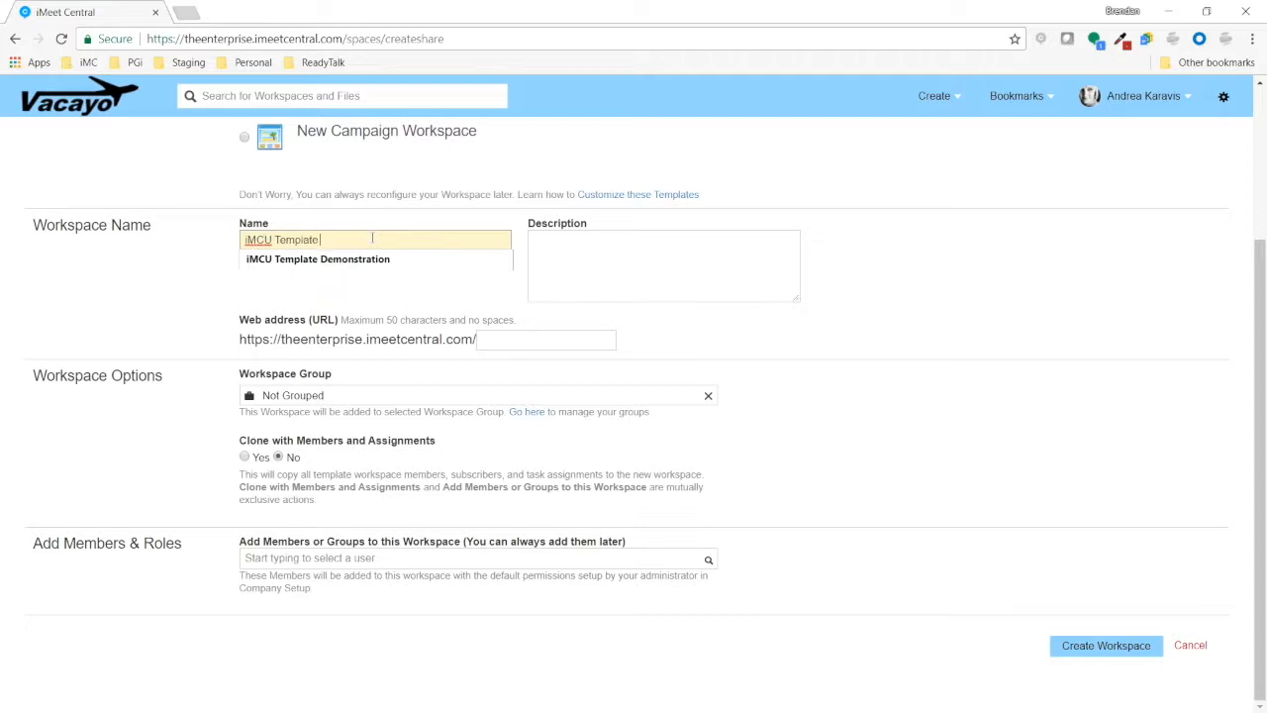
# - Create the workspace in the CD University workspace group and view its Files & Discussions
pyautogui.click(711, 395)
pyautogui.click(709, 396)
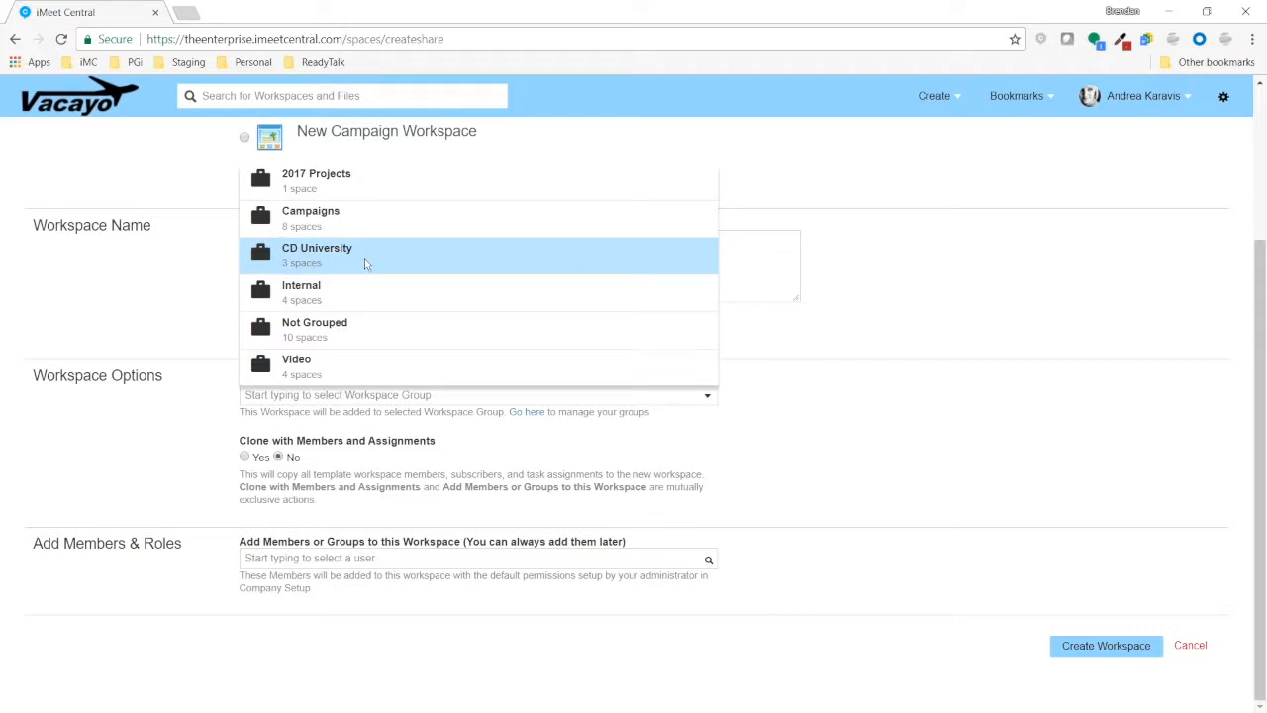
pyautogui.click(364, 259)
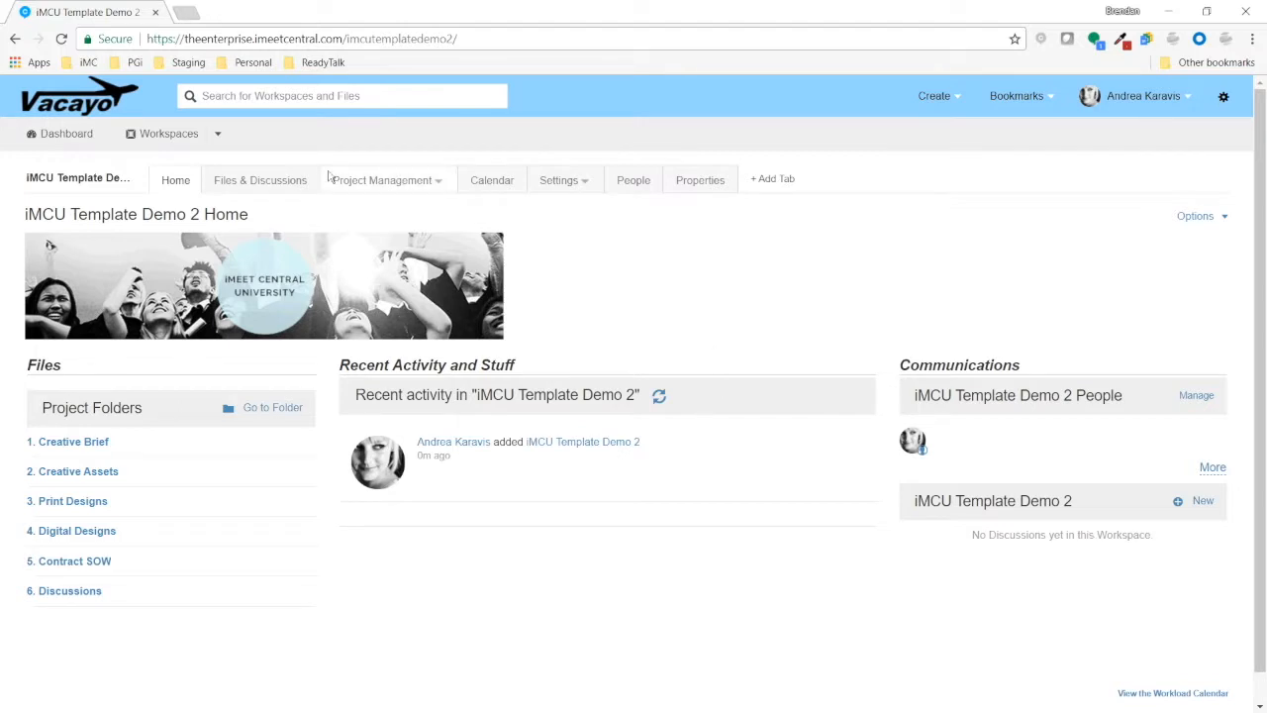
pyautogui.click(289, 180)
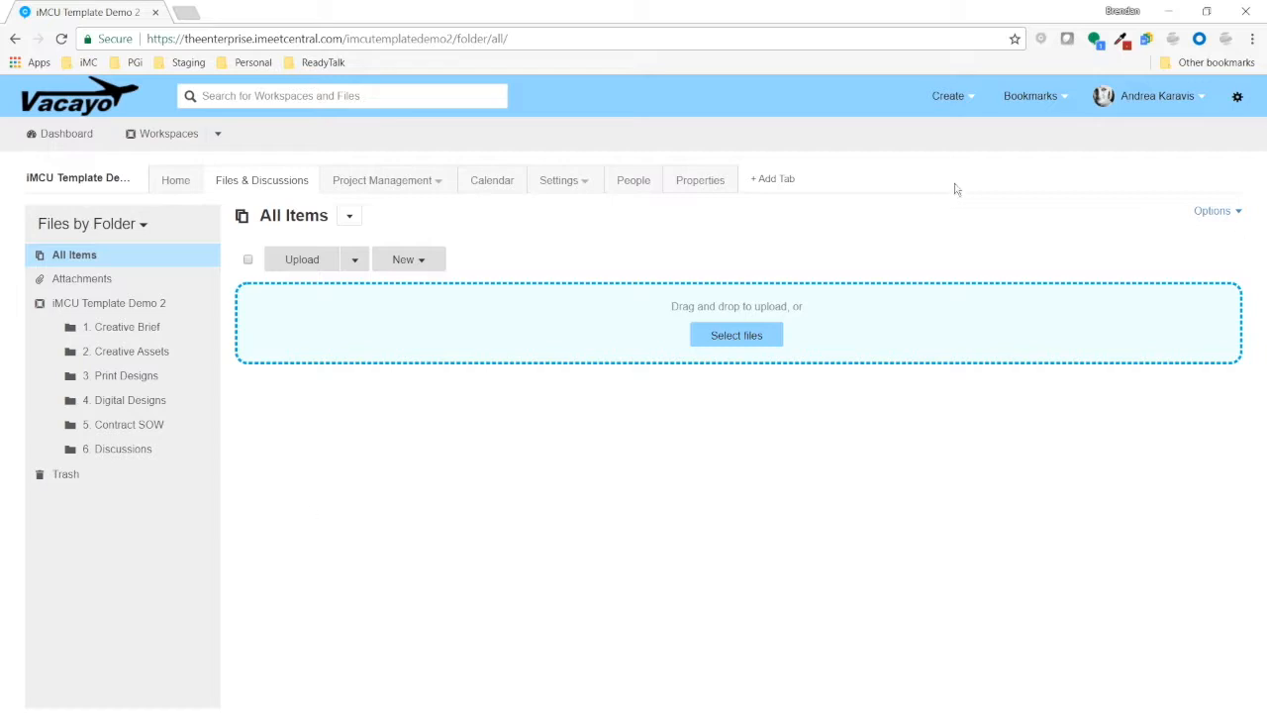
# - Return to the company's workspace templates and reopen the settings of Workspace Template v.30
pyautogui.click(1237, 96)
pyautogui.click(1169, 127)
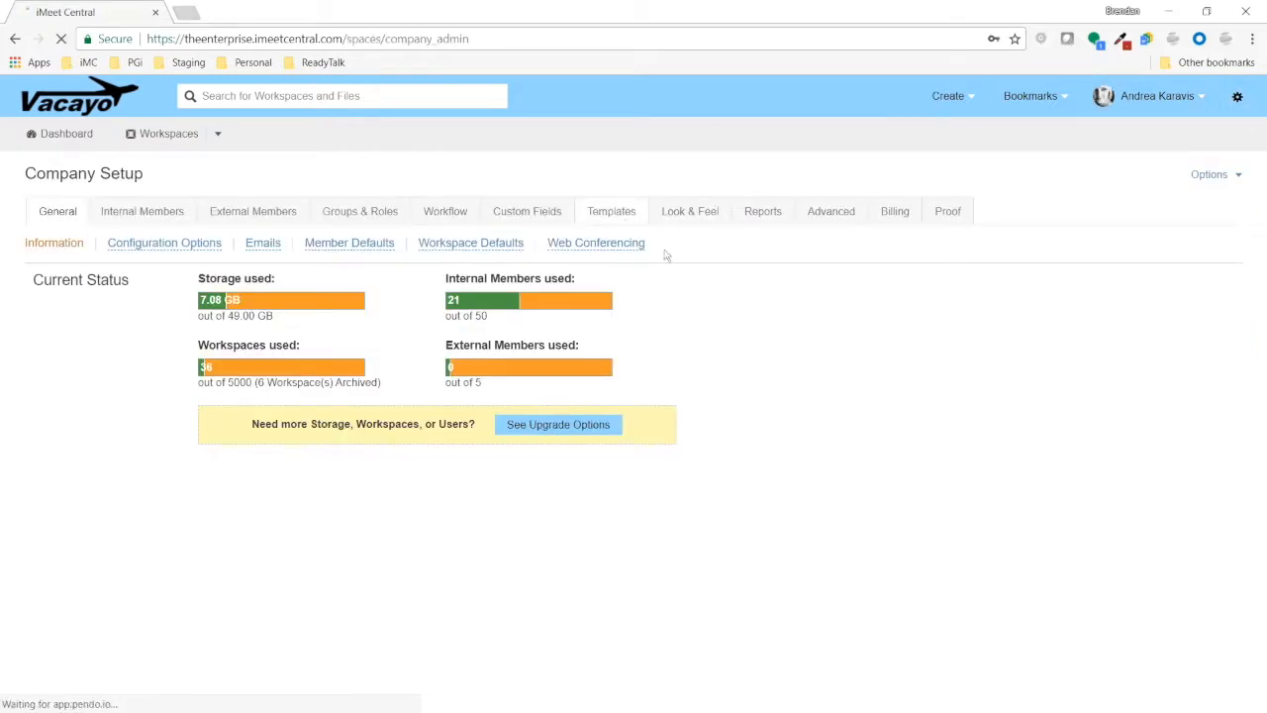
pyautogui.click(371, 275)
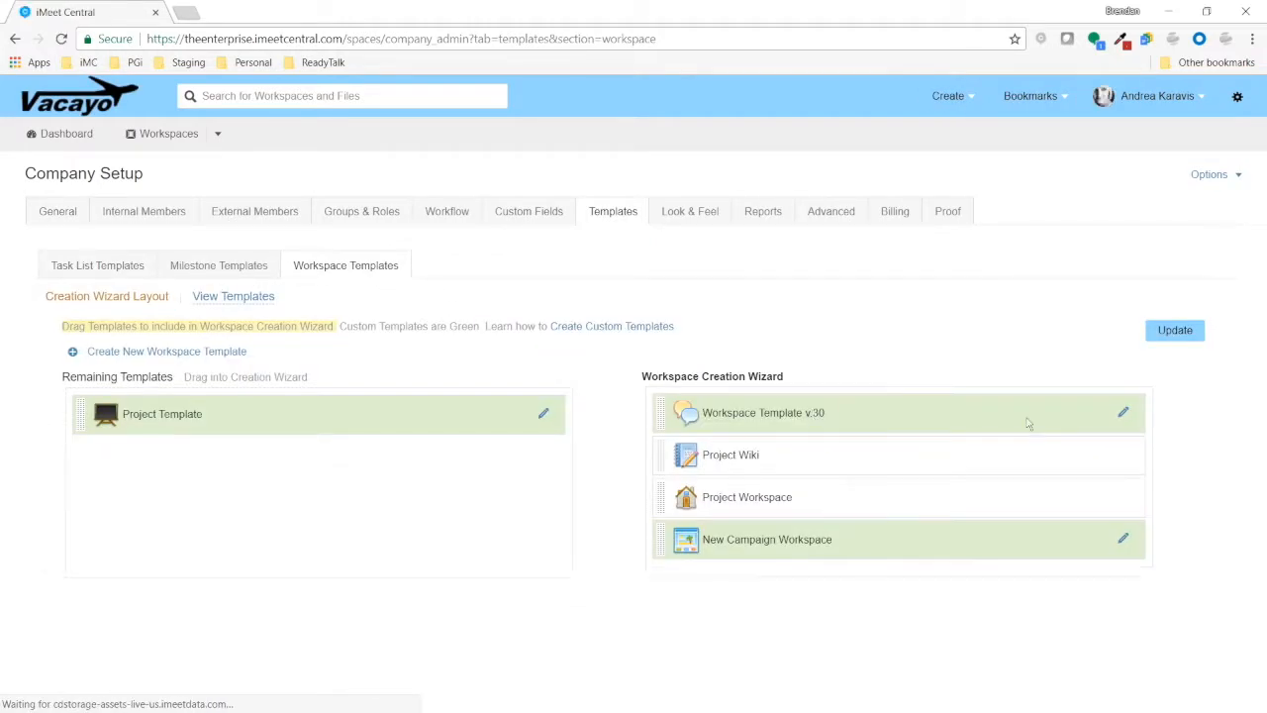
pyautogui.click(1102, 414)
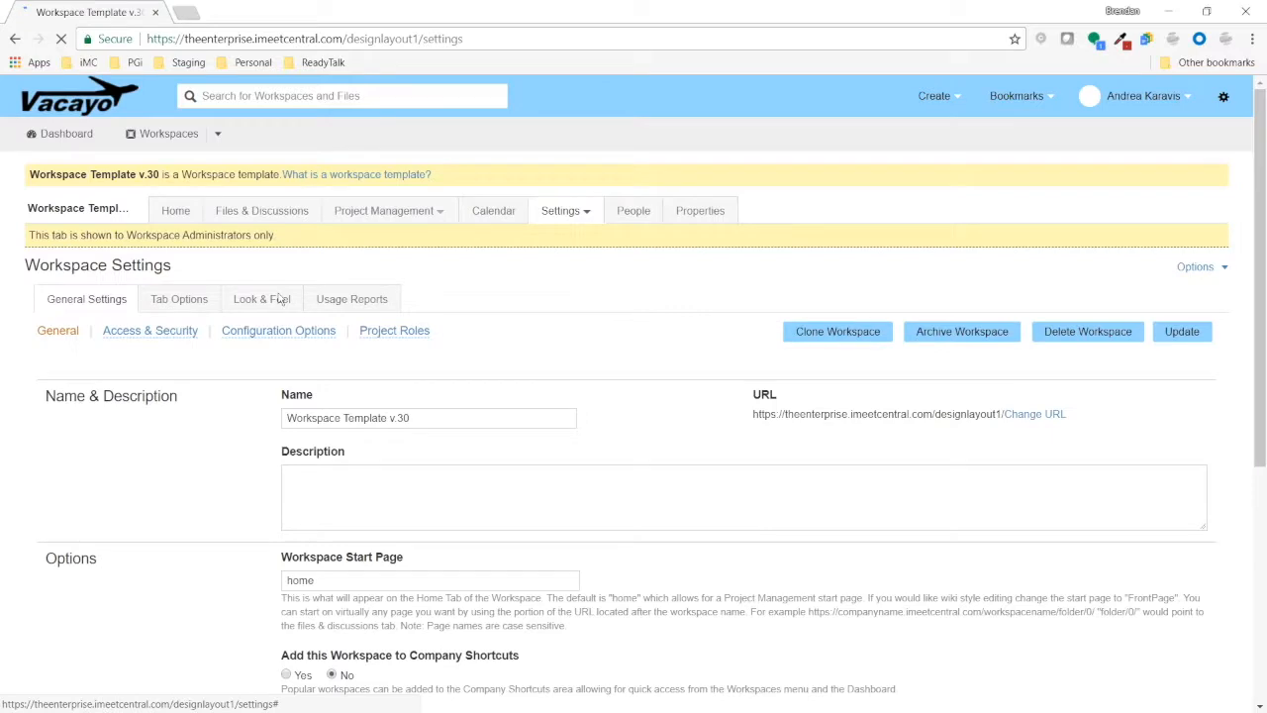